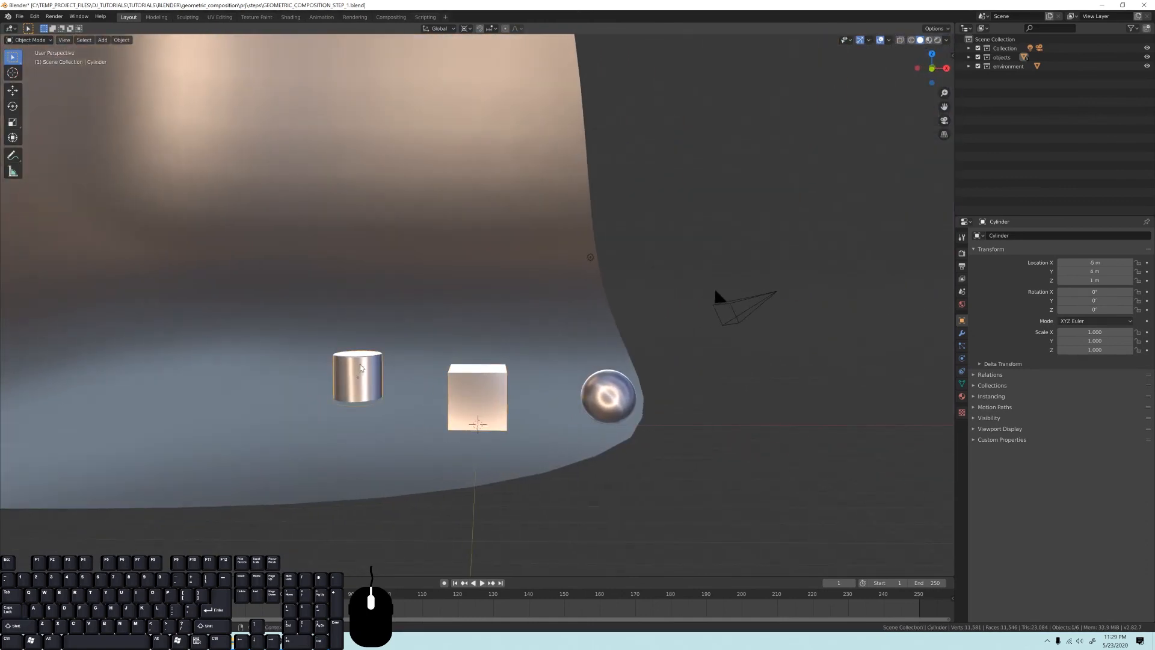
{"action": "left_click", "coordinate": [614, 389]}
{"action": "middle_click_drag", "start_coordinate": [614, 388], "coordinate": [448, 337]}
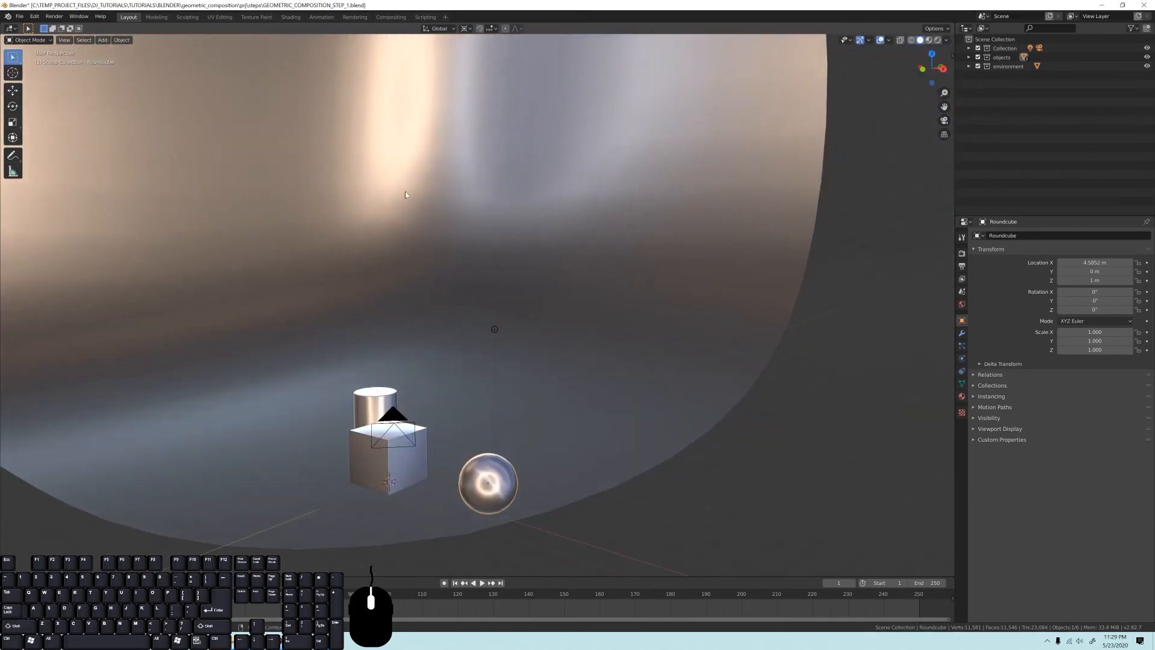
{"action": "middle_click_drag", "start_coordinate": [399, 232], "coordinate": [456, 312]}
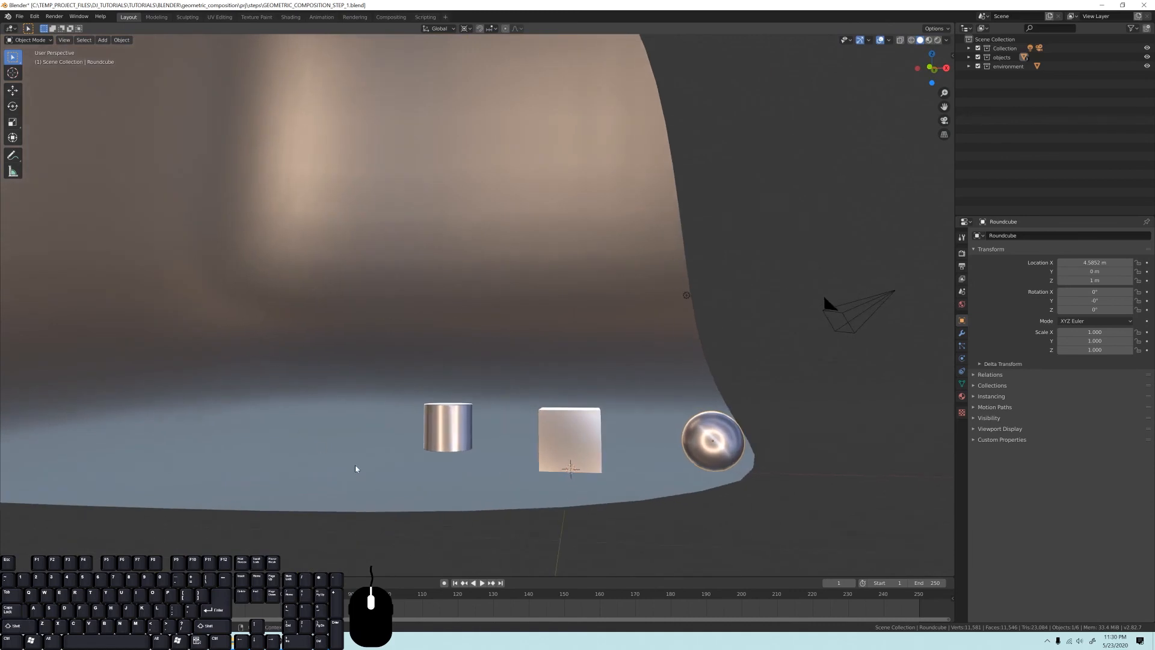
{"action": "middle_click_drag", "start_coordinate": [345, 481], "coordinate": [515, 333]}
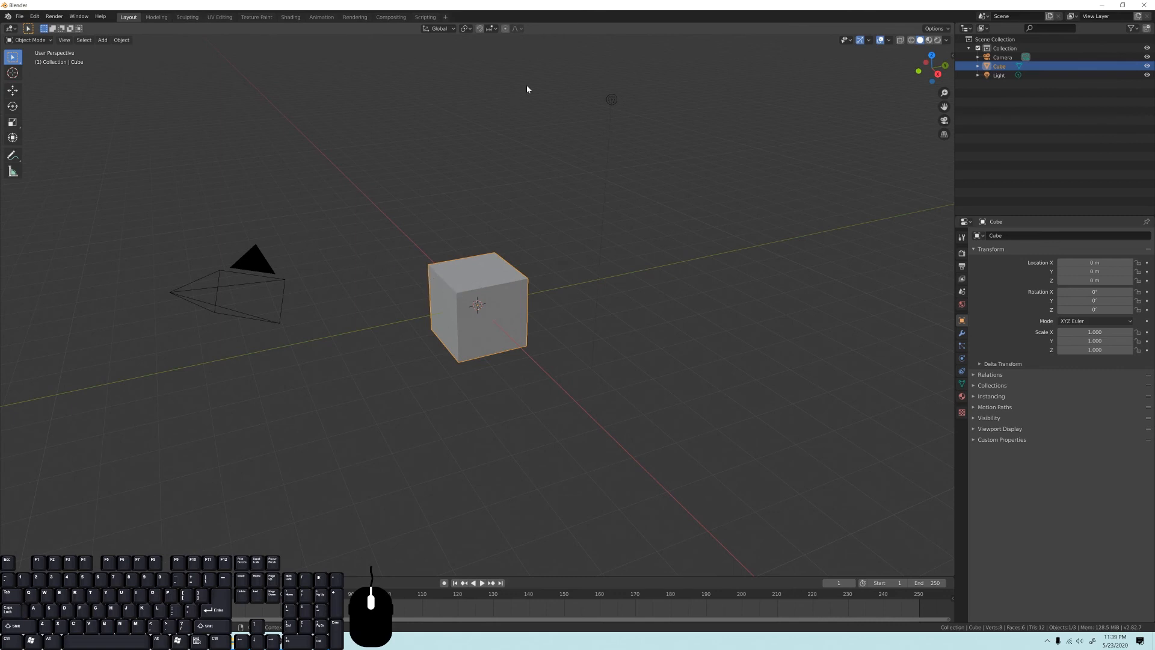
Examine the default cube from several angles, up close, and in the front orthographic view.
{"action": "mouse_move", "coordinate": [485, 293]}
{"action": "middle_mouse_down"}
{"action": "mouse_move", "coordinate": [415, 282]}
{"action": "mouse_move", "coordinate": [484, 289]}
{"action": "middle_mouse_up"}
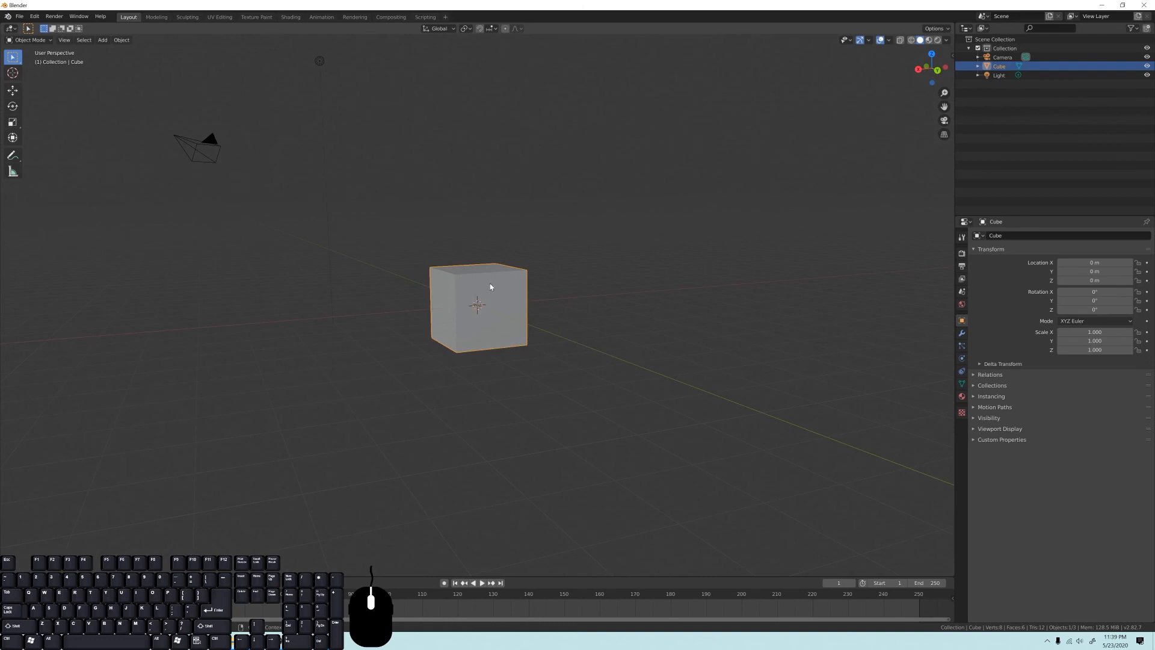
{"action": "middle_click_drag", "start_coordinate": [450, 293], "coordinate": [487, 299]}
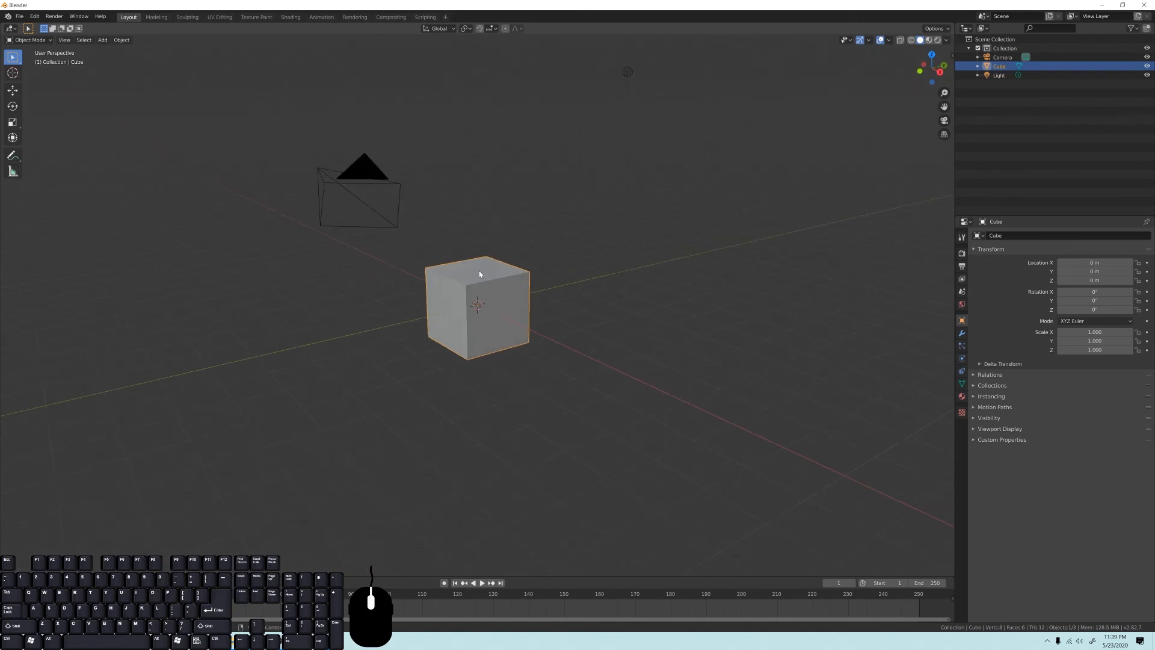
{"action": "middle_click_drag", "start_coordinate": [497, 316], "coordinate": [445, 291]}
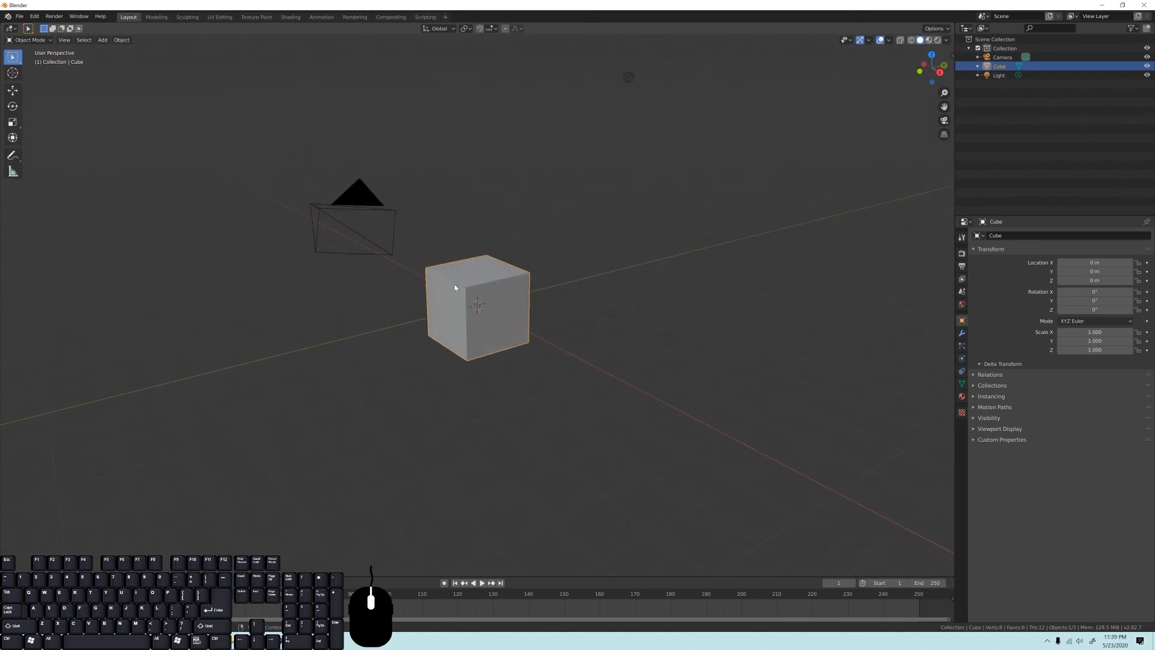
{"action": "middle_click_drag", "start_coordinate": [527, 311], "coordinate": [518, 309]}
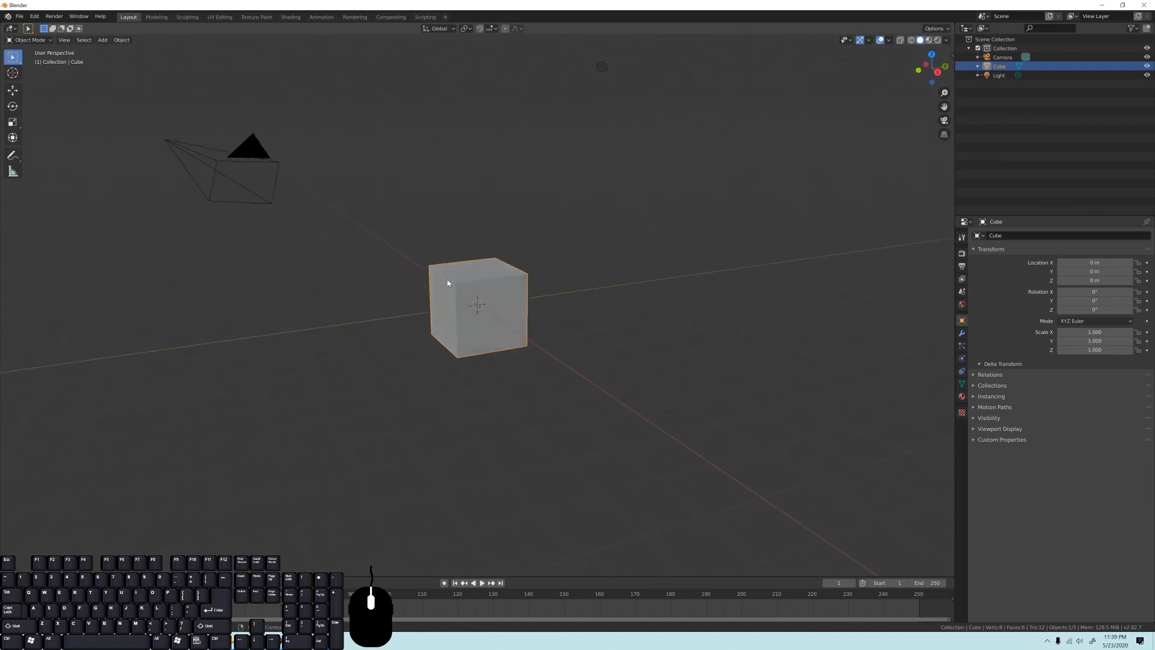
{"action": "scroll", "coordinate": [448, 283], "scroll_direction": "up", "scroll_amount": 5}
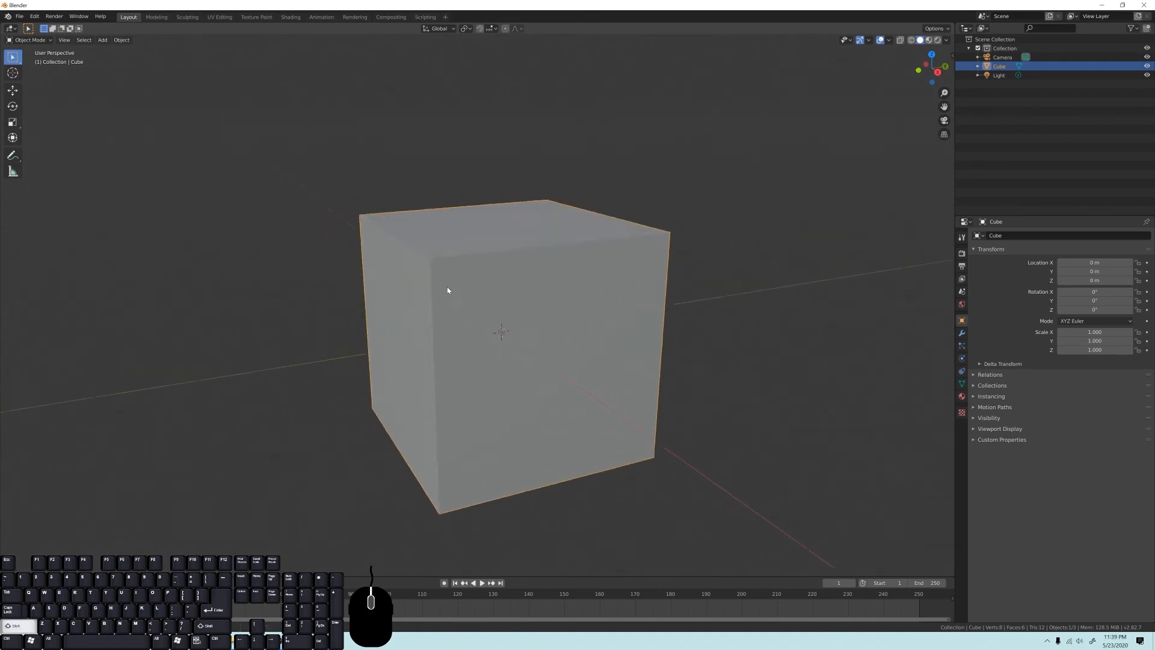
{"action": "middle_click_drag", "start_coordinate": [454, 289], "coordinate": [536, 257]}
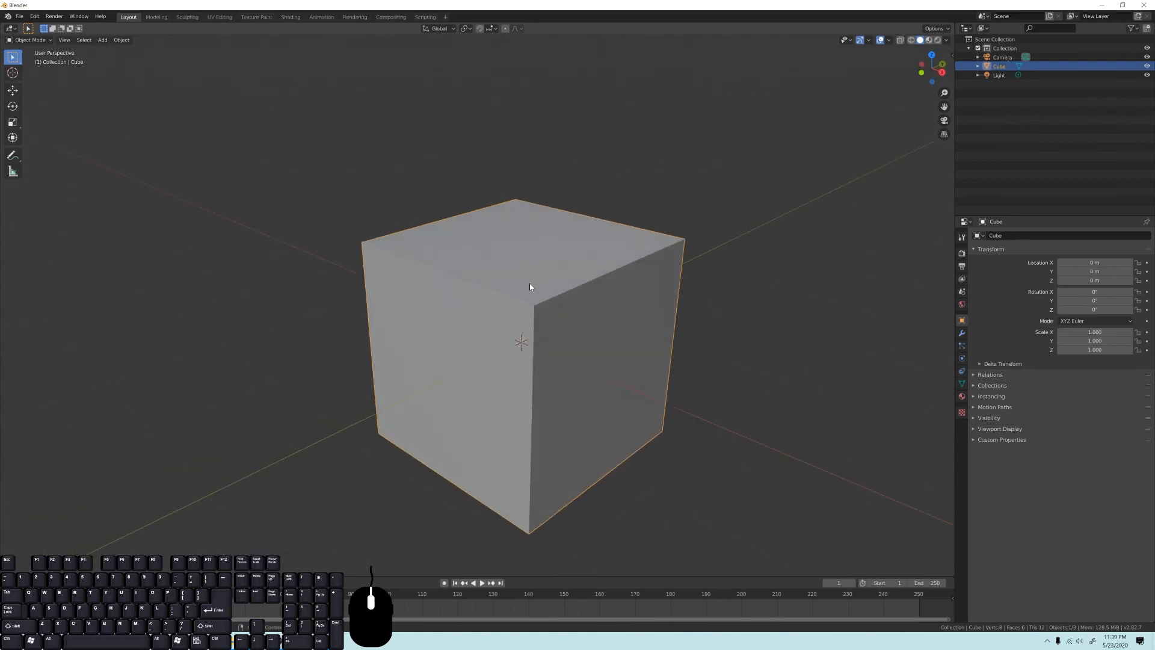
{"action": "key", "text": "KP_1"}
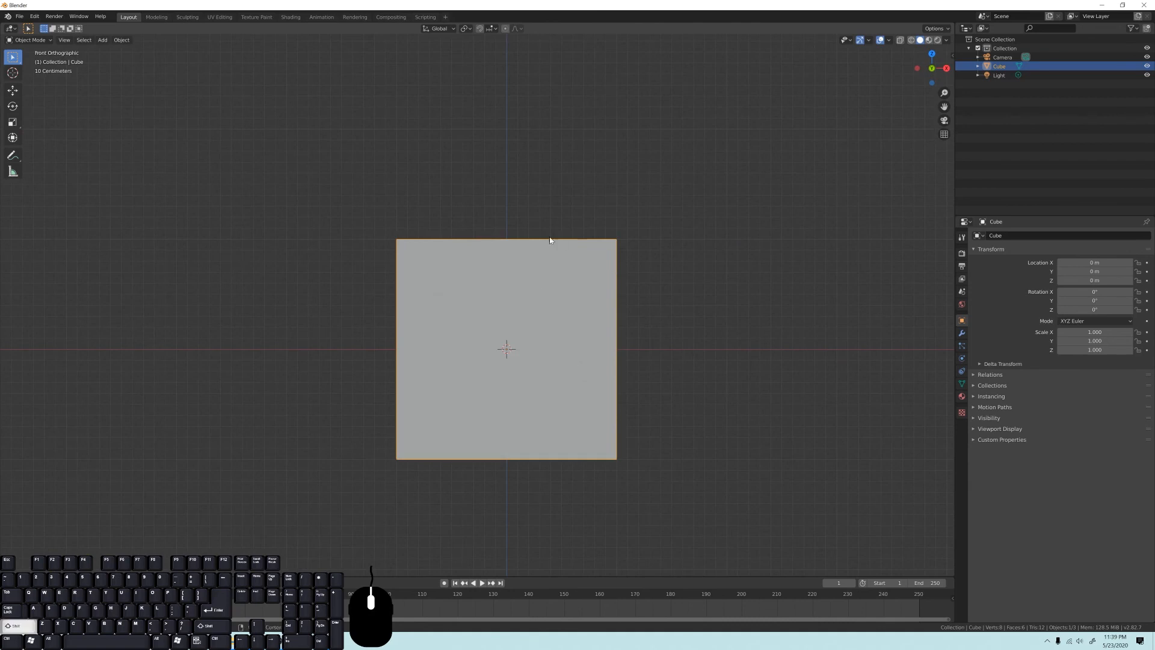
{"action": "middle_click_drag", "start_coordinate": [517, 265], "coordinate": [511, 282], "text": "shift"}
Turn on the Screencast Keys display and try it out with a few view movements around the cube.
{"action": "left_click", "coordinate": [952, 56]}
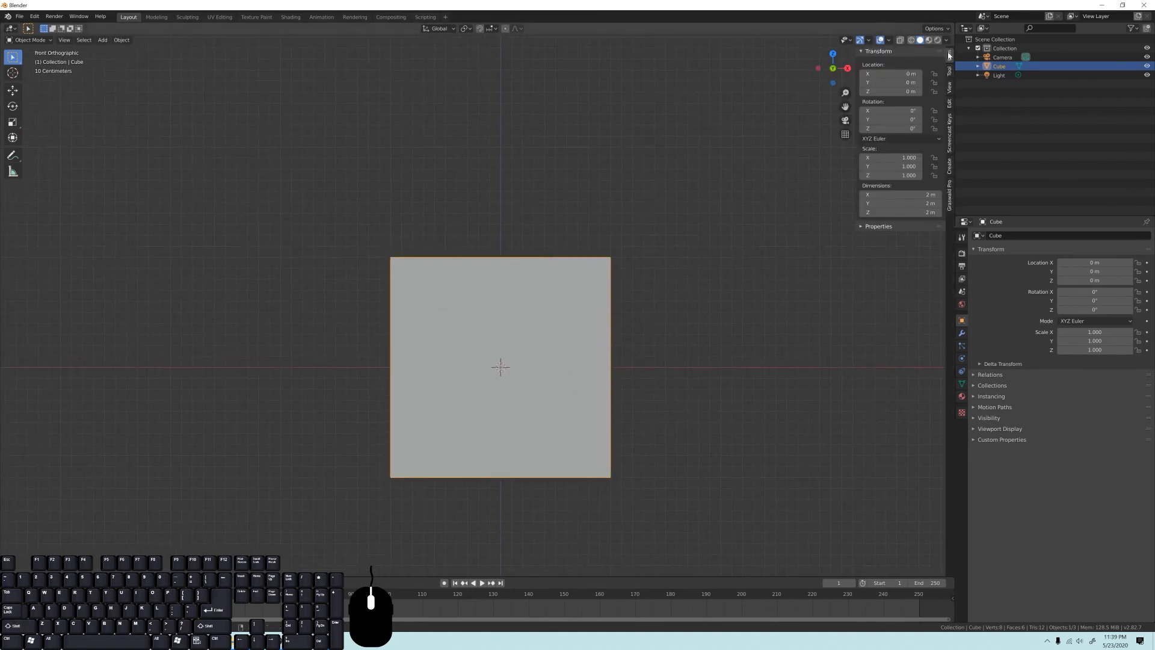
{"action": "left_click", "coordinate": [950, 149]}
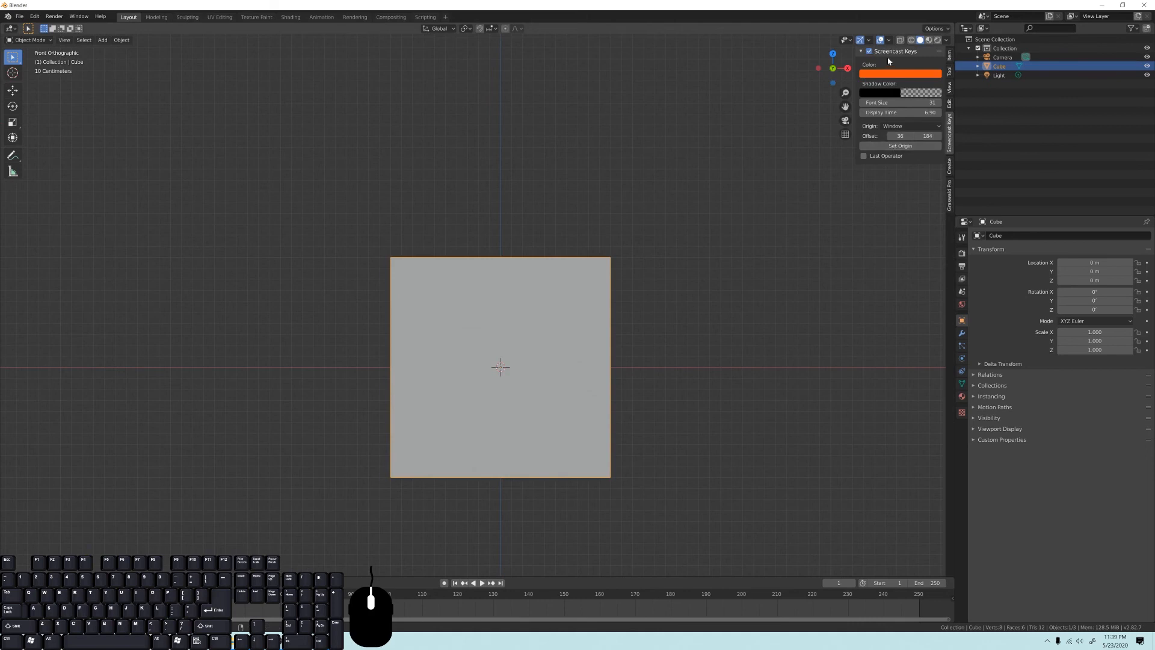
{"action": "middle_click_drag", "start_coordinate": [357, 301], "coordinate": [347, 298]}
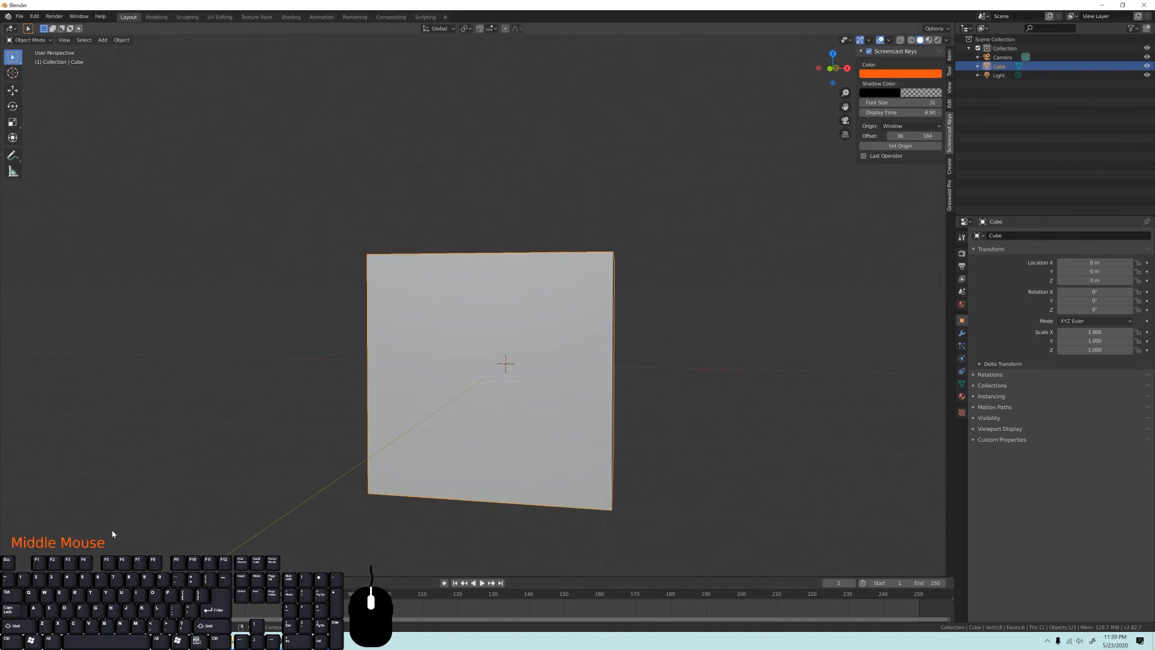
{"action": "middle_click_drag", "start_coordinate": [104, 524], "coordinate": [183, 333]}
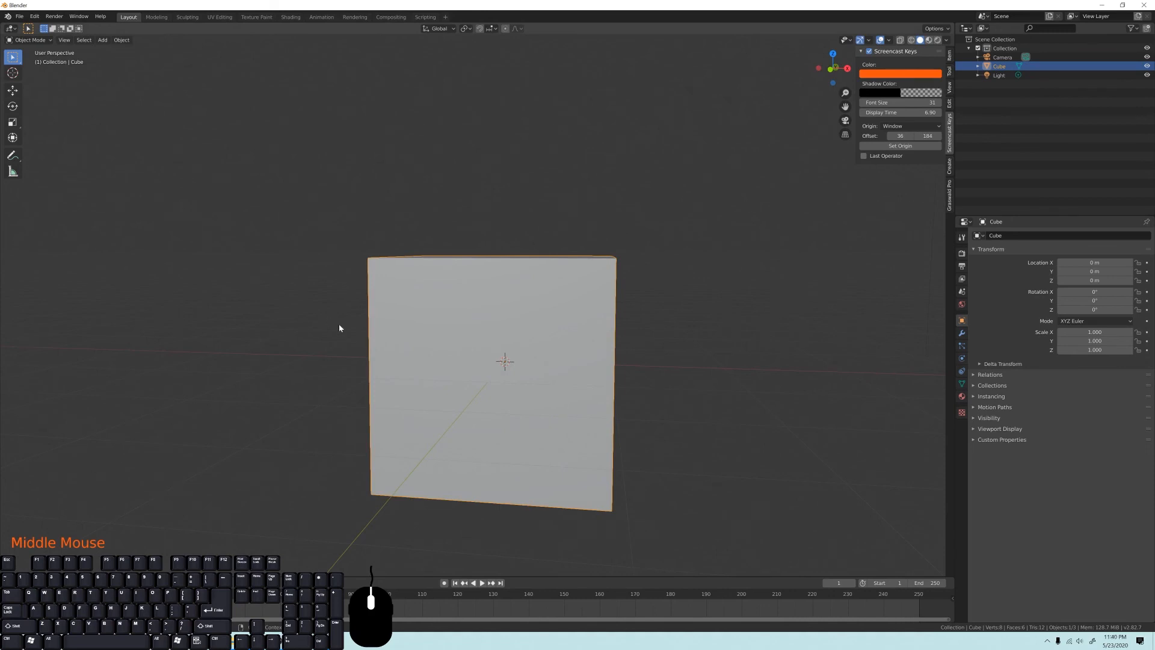
{"action": "middle_click_drag", "start_coordinate": [178, 348], "coordinate": [517, 314]}
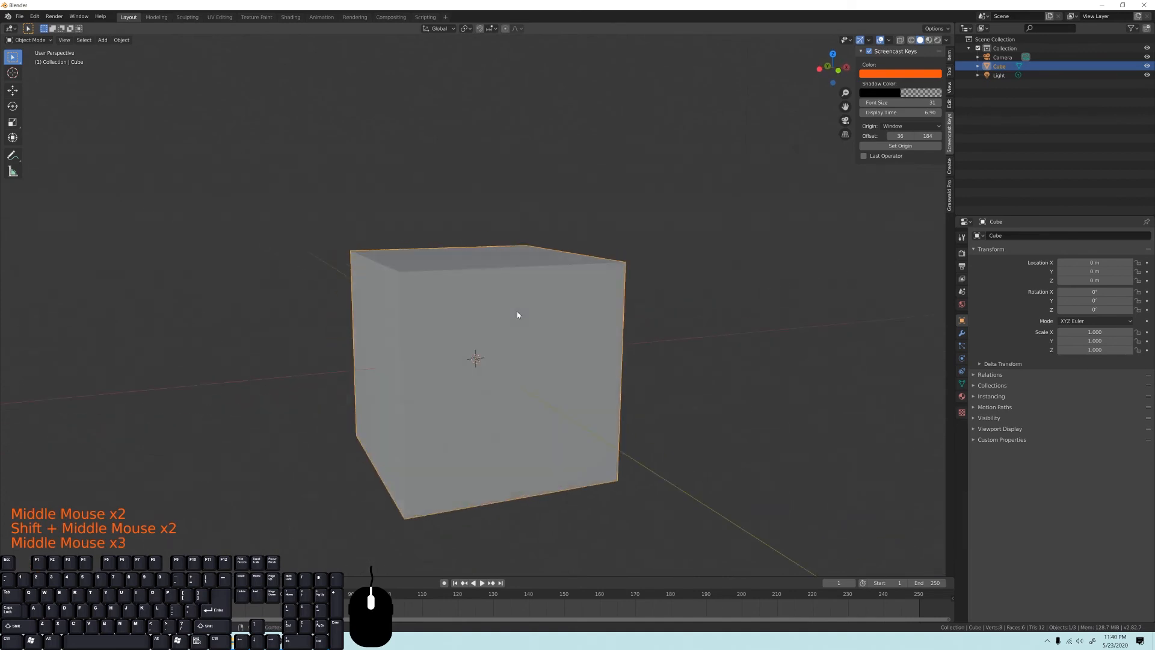
{"action": "key", "text": "KP_1"}
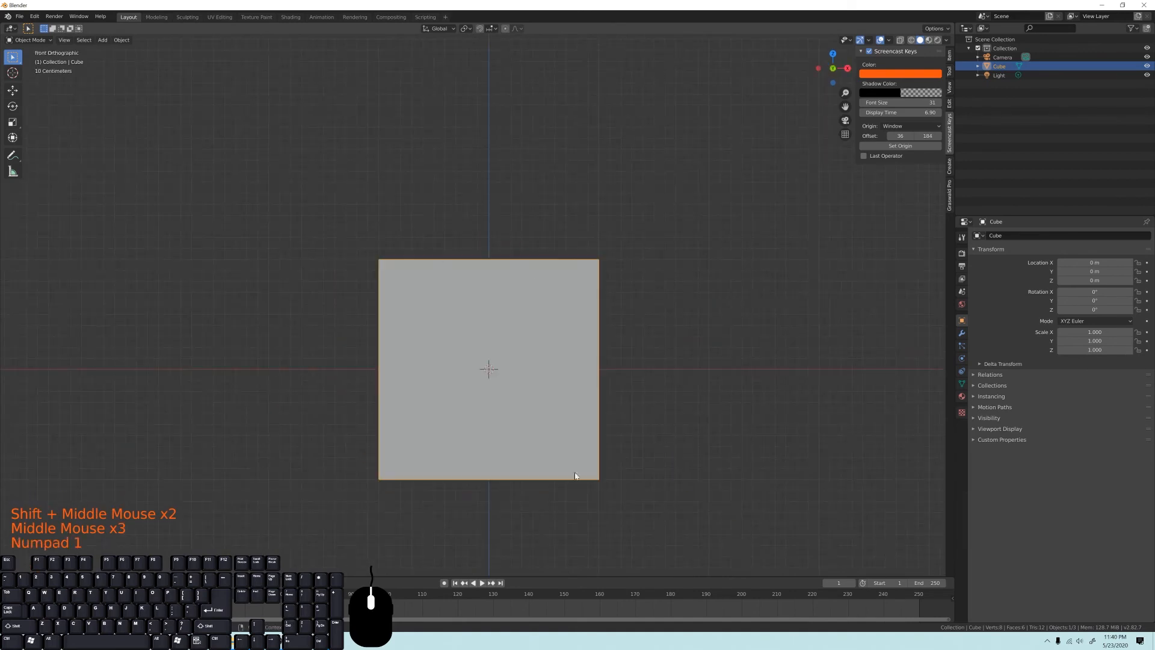
{"action": "middle_click_drag", "start_coordinate": [612, 299], "coordinate": [540, 308], "text": "shift"}
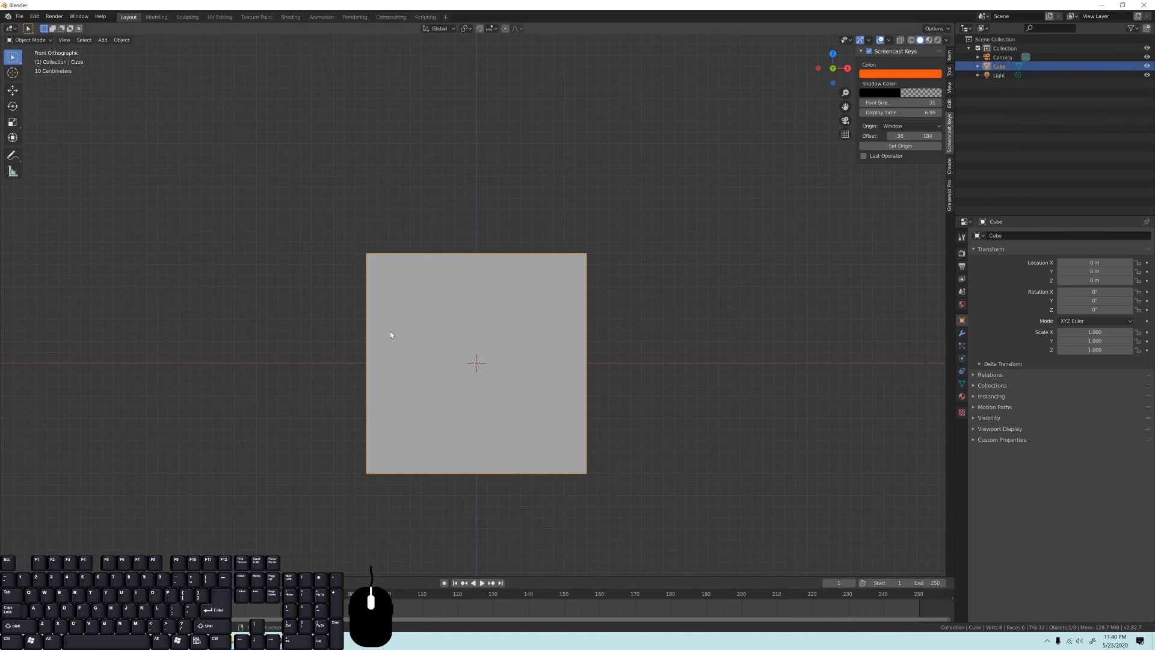
{"action": "key", "text": "g"}
{"action": "right_click", "coordinate": [367, 306]}
{"action": "middle_click_drag", "start_coordinate": [505, 186], "coordinate": [447, 319]}
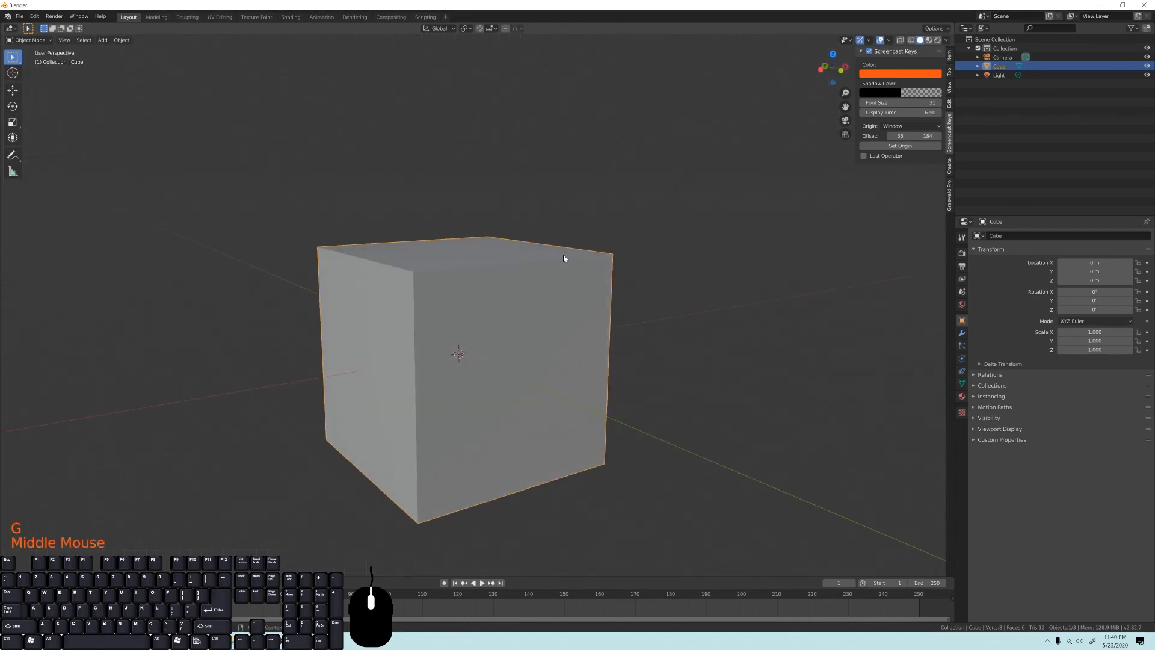
Raise the cube 1 m along the Z axis in front view, snapping in increments so its base rests on the ground.
{"action": "key", "text": "KP_1"}
{"action": "mouse_move", "coordinate": [510, 344]}
{"action": "middle_mouse_down", "text": "shift"}
{"action": "mouse_move", "coordinate": [517, 334]}
{"action": "mouse_move", "coordinate": [525, 351]}
{"action": "middle_mouse_up", "text": "shift"}
{"action": "scroll", "coordinate": [517, 335], "scroll_direction": "down", "scroll_amount": 1}
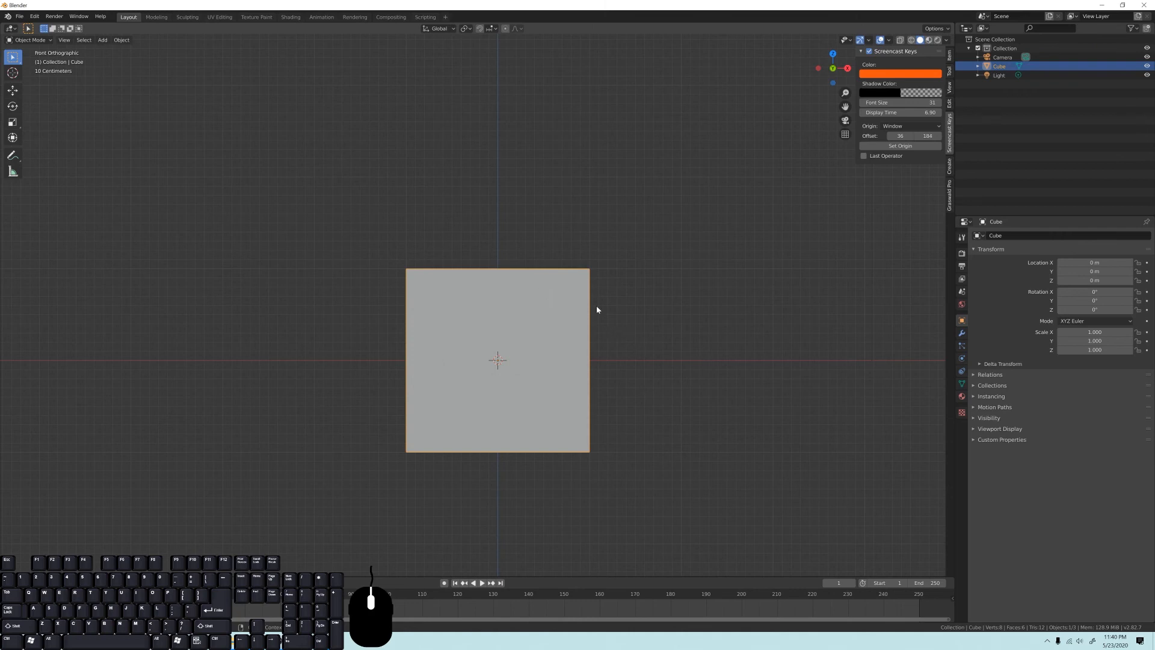
{"action": "middle_click_drag", "start_coordinate": [557, 302], "coordinate": [563, 304]}
{"action": "key", "text": "KP_1"}
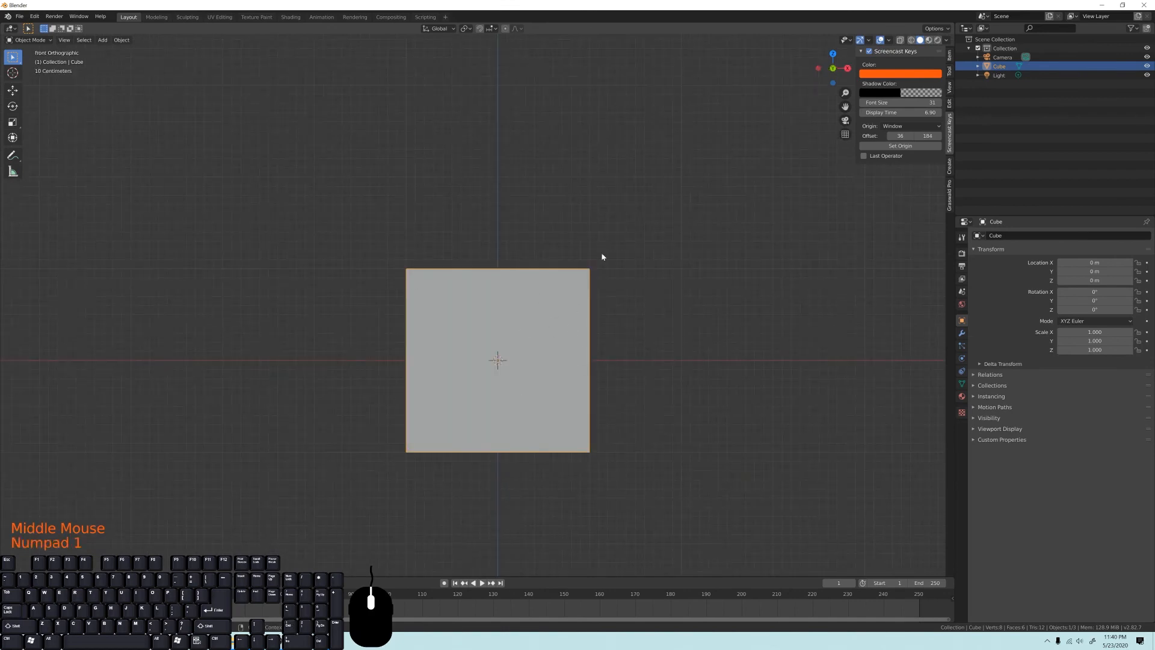
{"action": "key", "text": "g"}
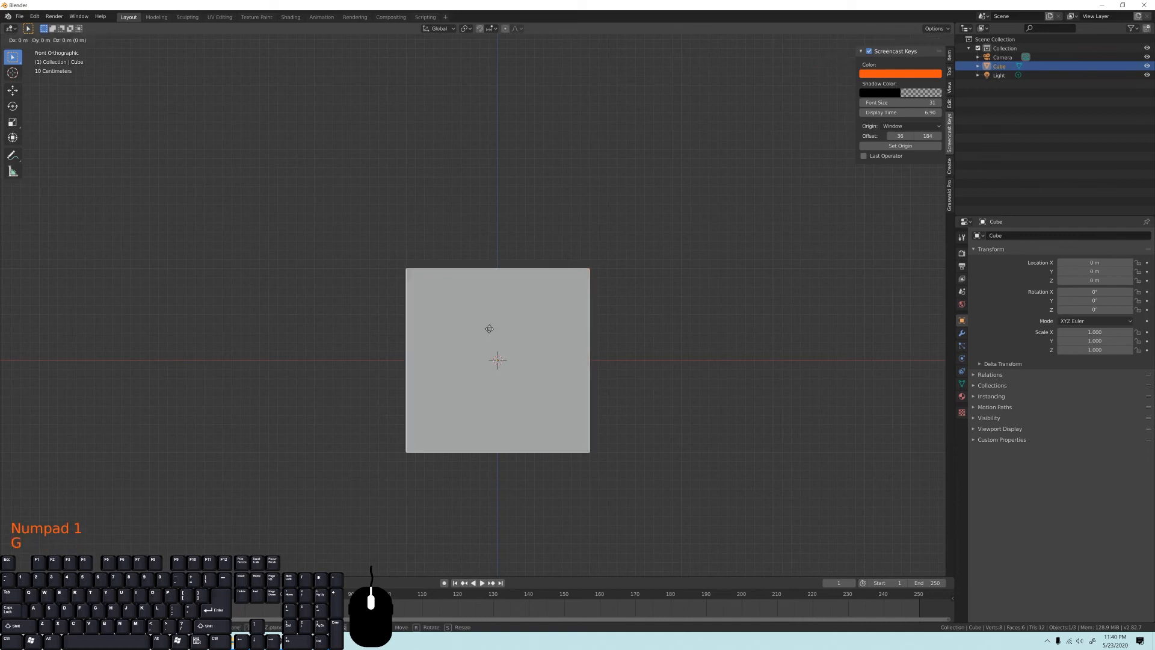
{"action": "key", "text": "z"}
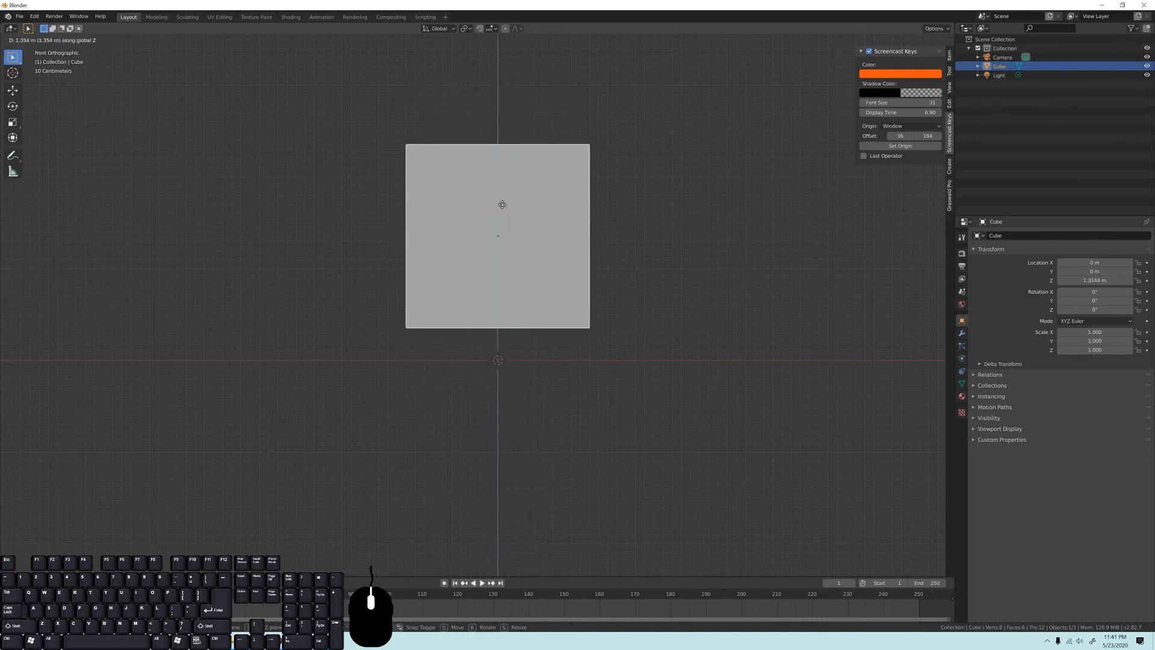
{"action": "key", "text": "ctrl"}
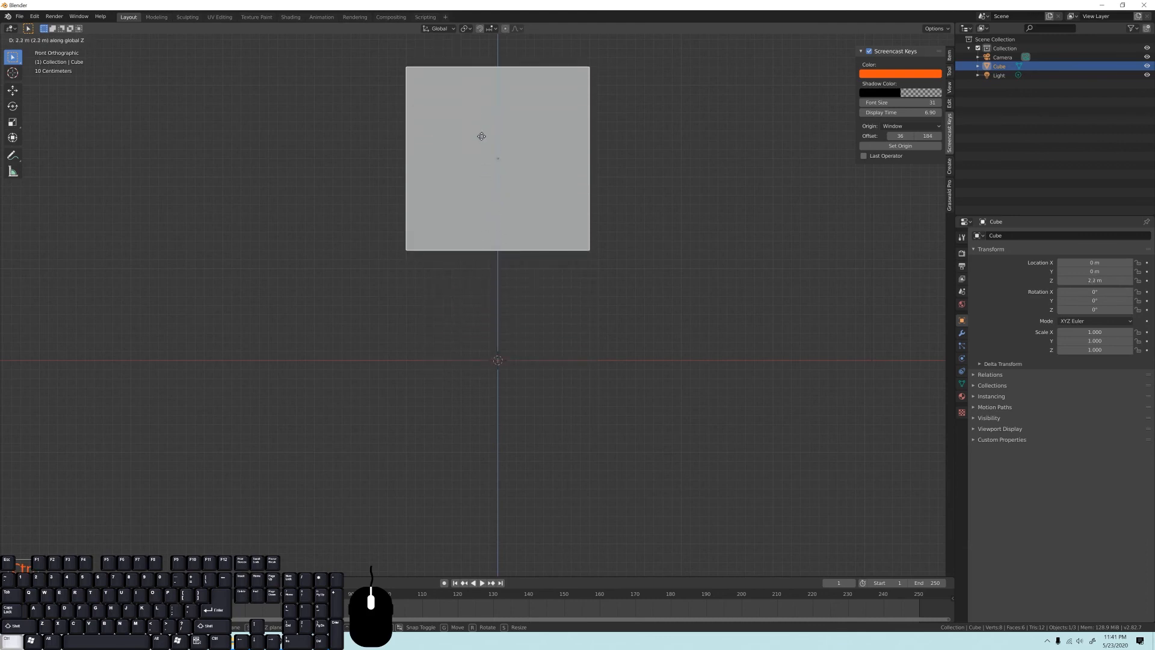
{"action": "left_click", "coordinate": [497, 237]}
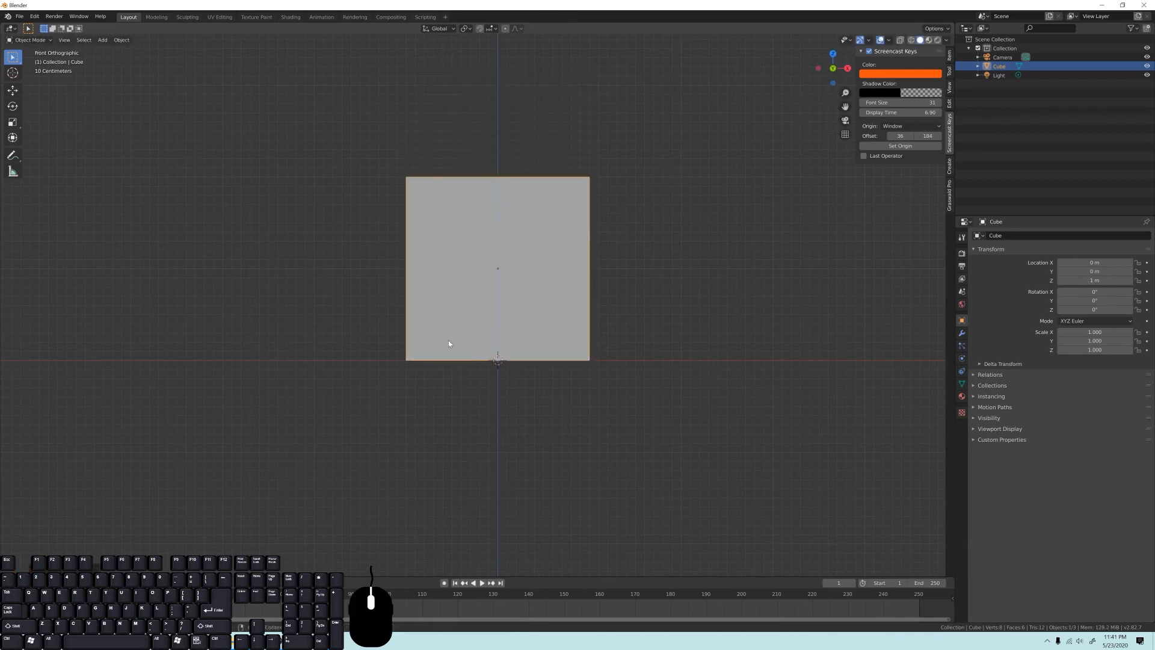
Try moving the cube in one-metre snapped increments in the zoomed-out front view.
{"action": "scroll", "coordinate": [502, 378], "scroll_direction": "down", "scroll_amount": 9}
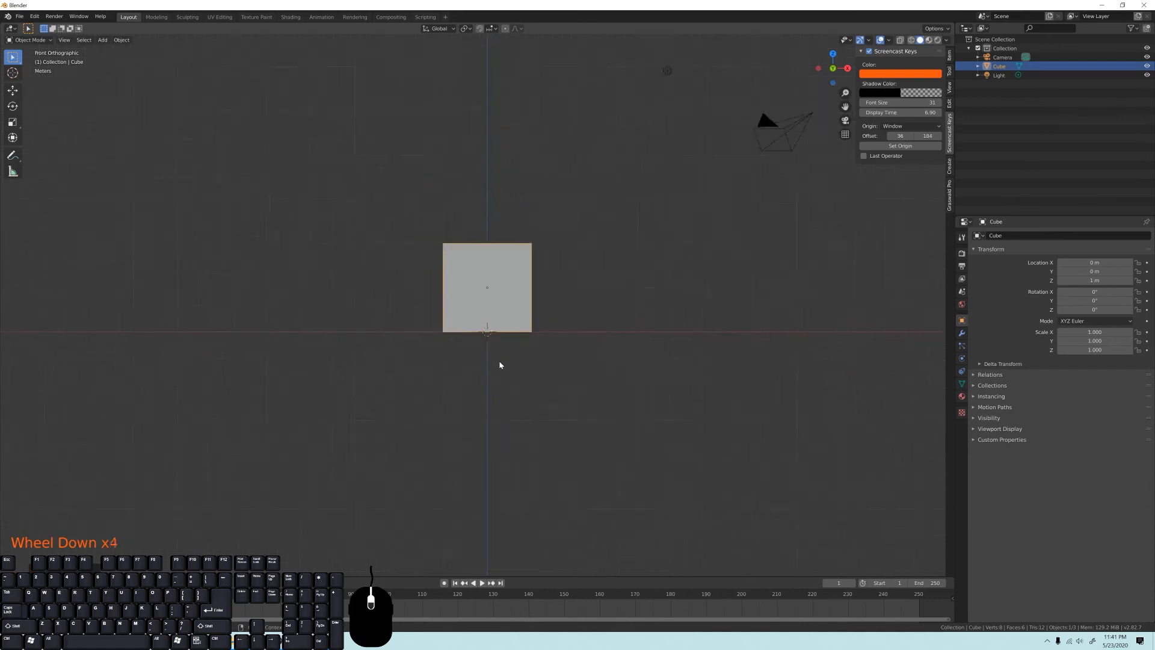
{"action": "key", "text": "g"}
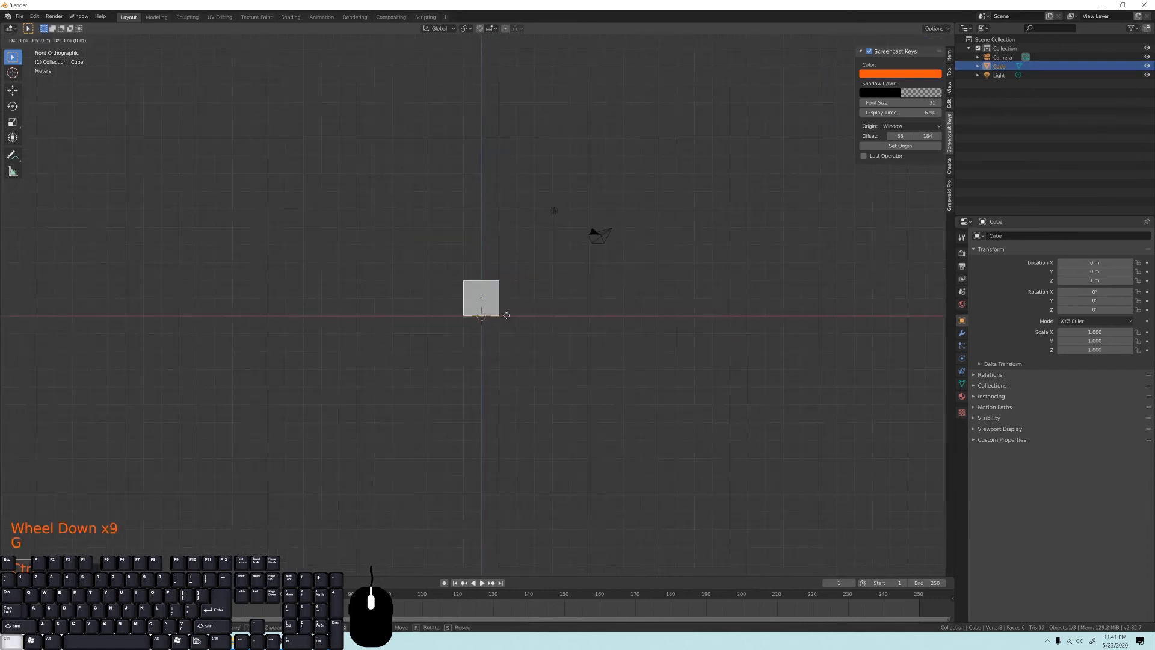
{"action": "key", "text": "ctrl"}
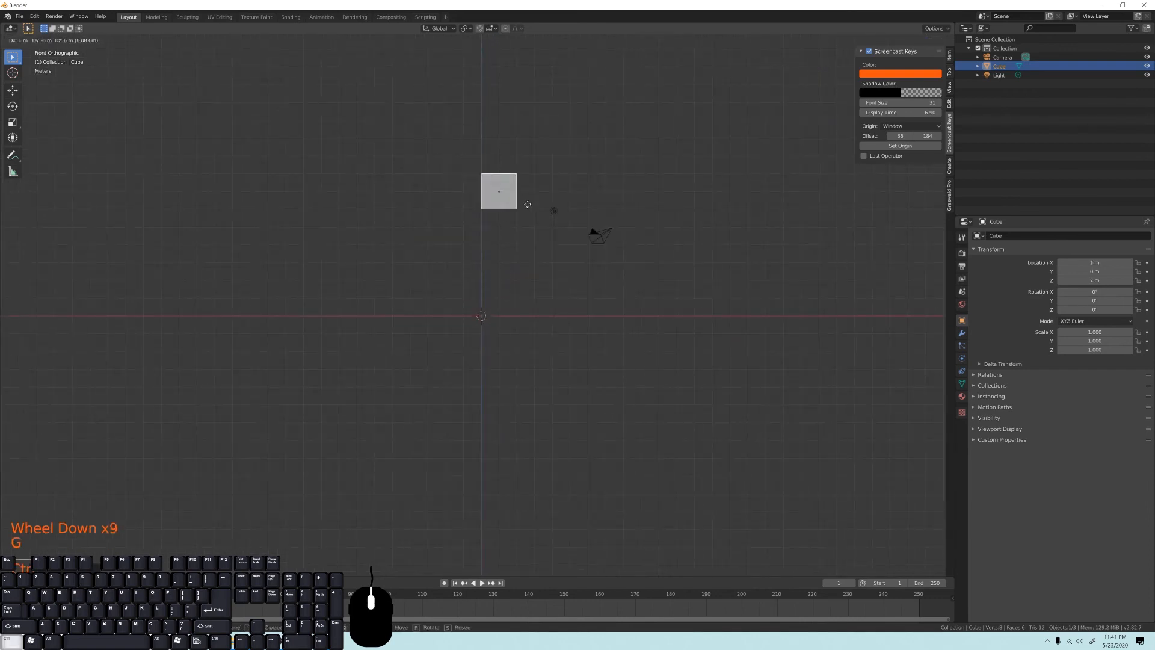
{"action": "left_click", "coordinate": [507, 318], "text": "ctrl"}
Add a UV sphere mesh to the scene at the world origin.
{"action": "scroll", "coordinate": [524, 324], "scroll_direction": "up", "scroll_amount": 7}
{"action": "middle_click_drag", "start_coordinate": [496, 312], "coordinate": [599, 300], "text": "shift"}
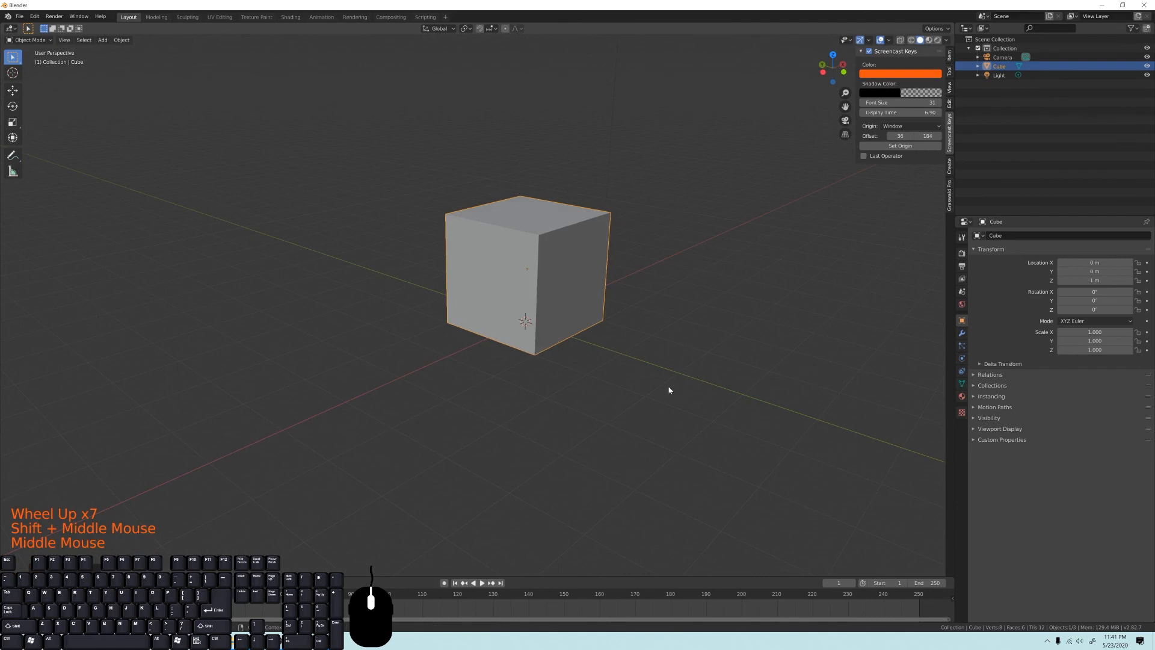
{"action": "middle_click_drag", "start_coordinate": [439, 344], "coordinate": [611, 291]}
{"action": "middle_click_drag", "start_coordinate": [590, 368], "coordinate": [527, 363]}
{"action": "middle_click_drag", "start_coordinate": [532, 295], "coordinate": [507, 312]}
{"action": "scroll", "coordinate": [577, 315], "scroll_direction": "down", "scroll_amount": 5}
{"action": "scroll", "coordinate": [611, 331], "scroll_direction": "up", "scroll_amount": 2}
{"action": "scroll", "coordinate": [611, 332], "scroll_direction": "up", "scroll_amount": 2}
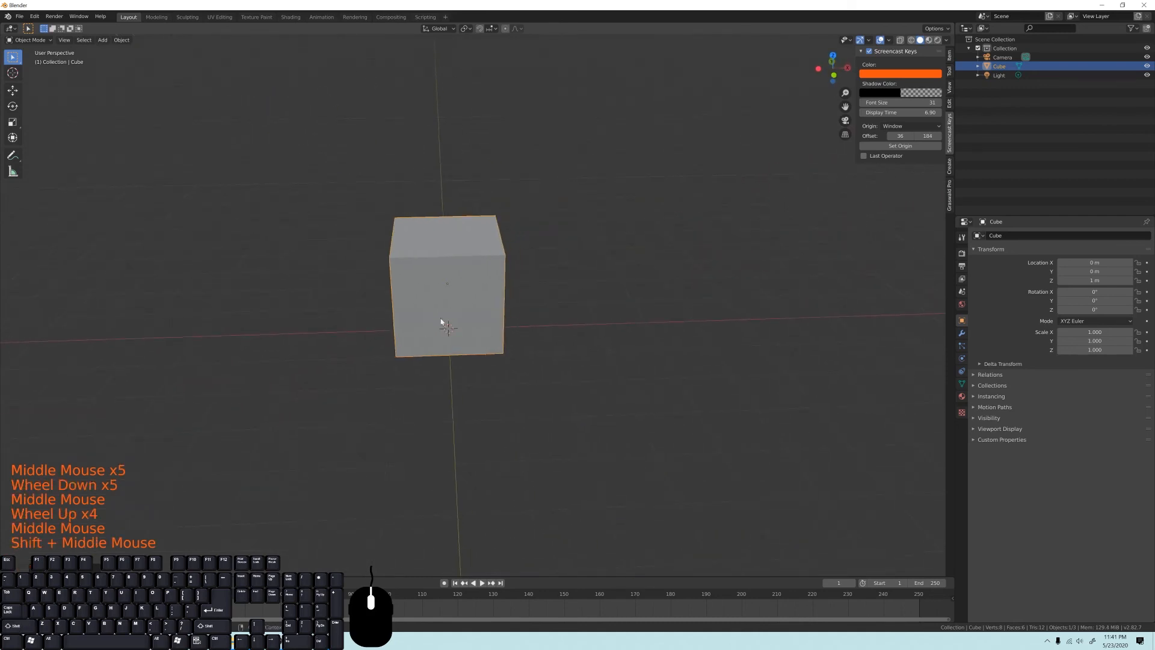
{"action": "key", "text": "shift+a"}
{"action": "mouse_move", "coordinate": [462, 330]}
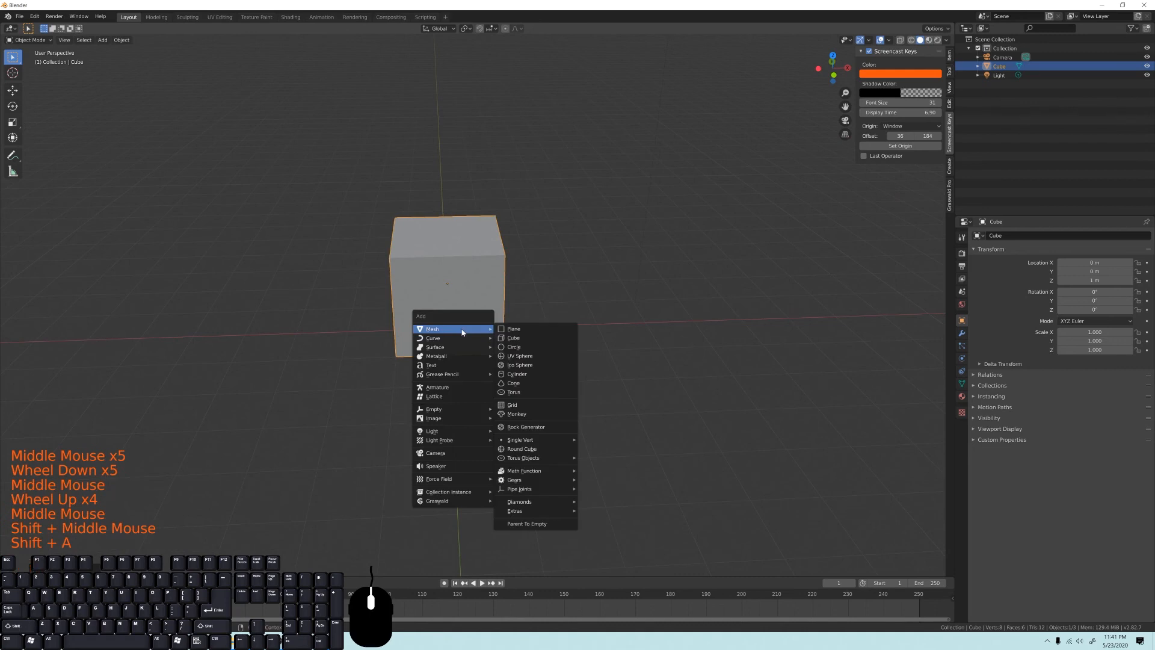
{"action": "left_click", "coordinate": [543, 355]}
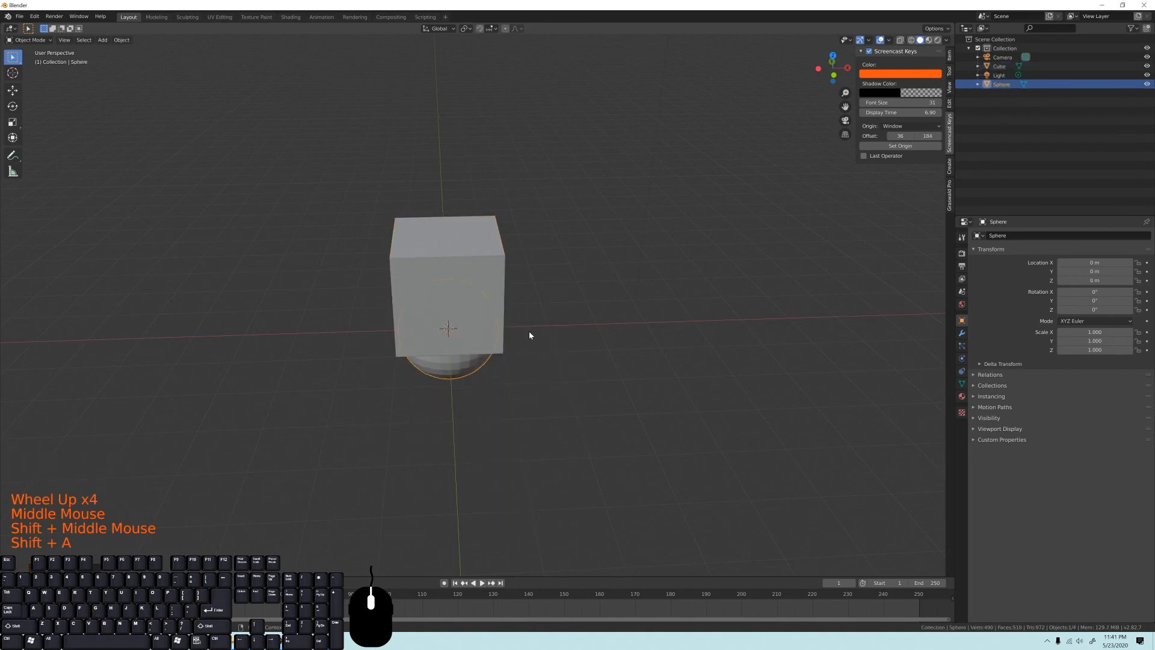
Move the sphere freely away from the cube to about X 5.07 m, Y 2.91 m, Z 2.67 m.
{"action": "key", "text": "g"}
{"action": "left_click", "coordinate": [759, 192]}
{"action": "middle_click_drag", "start_coordinate": [758, 191], "coordinate": [578, 235]}
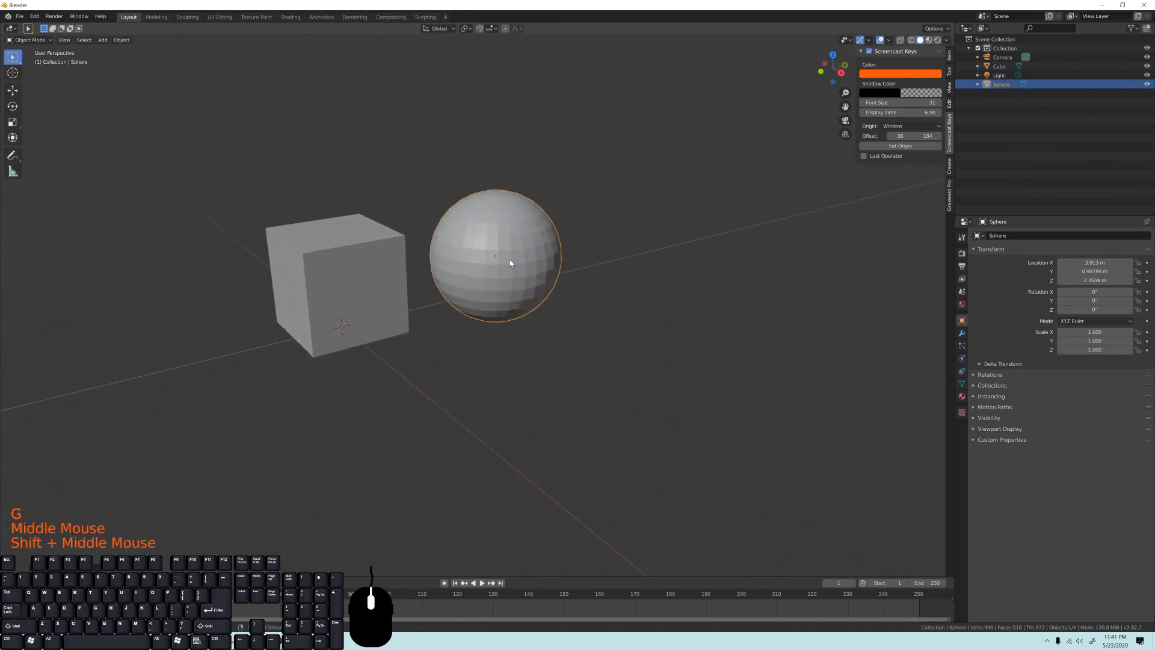
{"action": "key", "text": "g"}
{"action": "left_click", "coordinate": [657, 236]}
Frame the selected sphere in the viewport to examine its surface up close.
{"action": "middle_click_drag", "start_coordinate": [657, 237], "coordinate": [515, 232]}
{"action": "scroll", "coordinate": [580, 292], "scroll_direction": "up", "scroll_amount": 3}
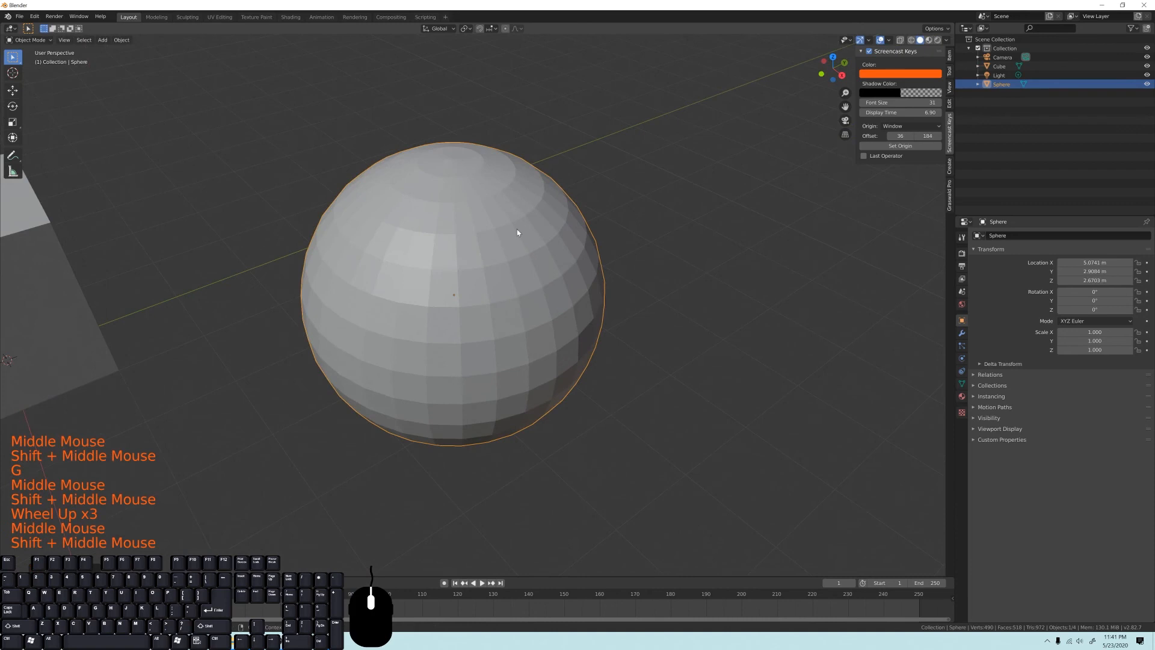
{"action": "key", "text": "KP_Decimal"}
{"action": "scroll", "coordinate": [523, 337], "scroll_direction": "down", "scroll_amount": 5}
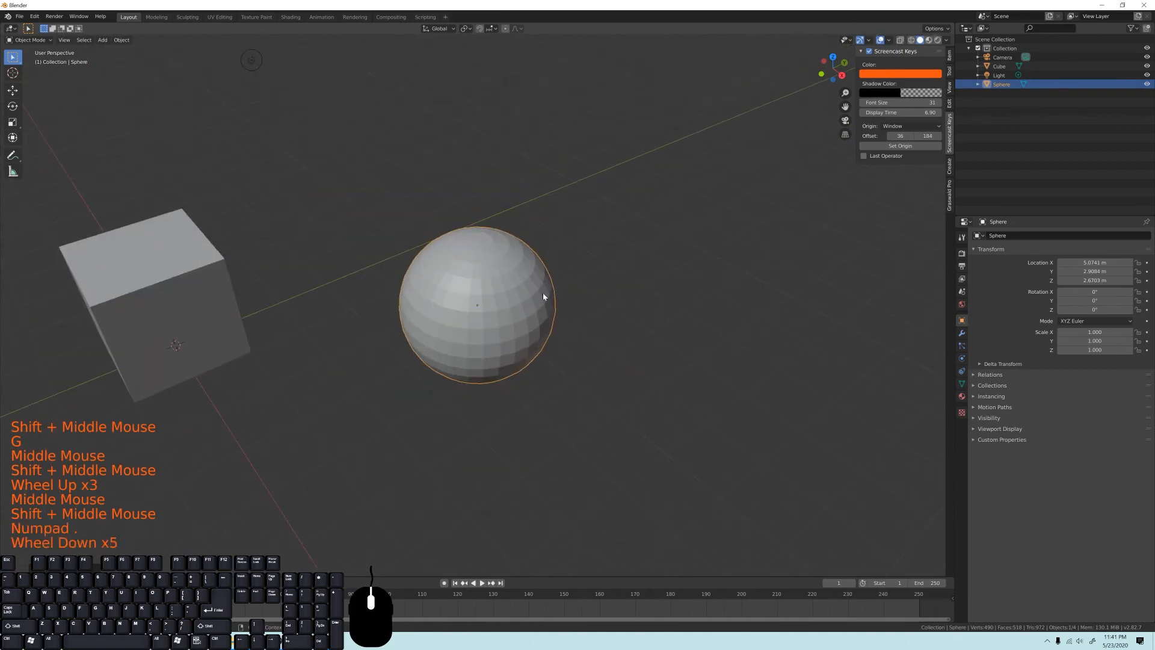
{"action": "scroll", "coordinate": [522, 315], "scroll_direction": "up", "scroll_amount": 2}
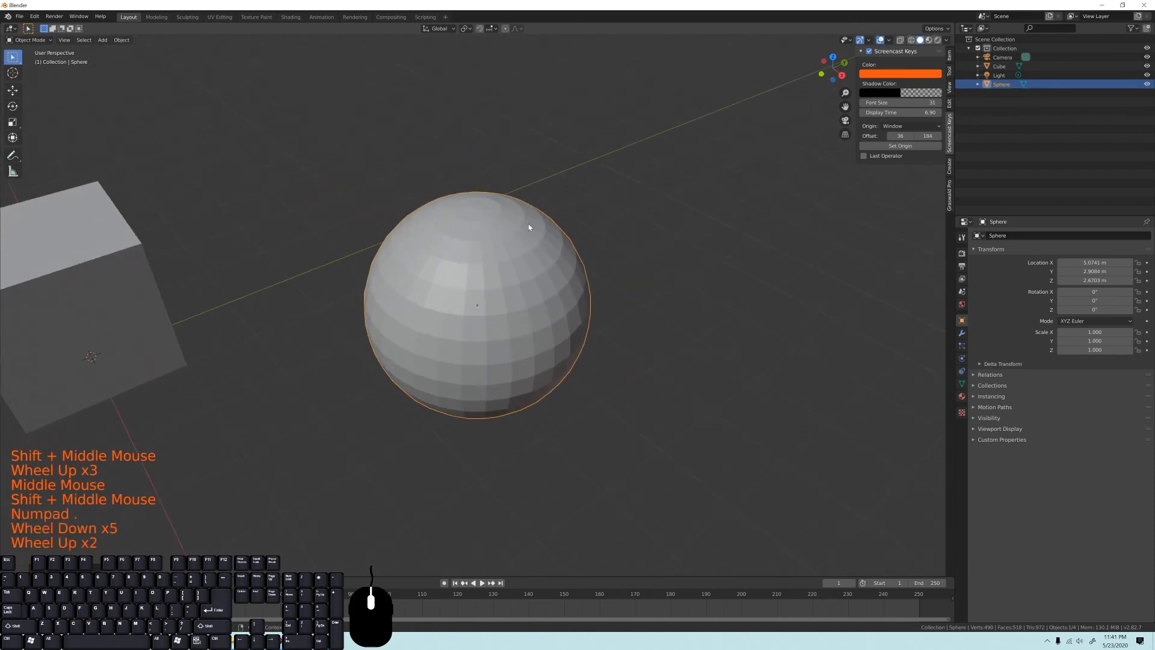
Examine the converging faces and shading around the sphere's top pole up close.
{"action": "mouse_move", "coordinate": [523, 275]}
{"action": "middle_mouse_down"}
{"action": "mouse_move", "coordinate": [529, 220]}
{"action": "mouse_move", "coordinate": [531, 286]}
{"action": "middle_mouse_up"}
{"action": "middle_click_drag", "start_coordinate": [525, 294], "coordinate": [537, 335], "text": "shift"}
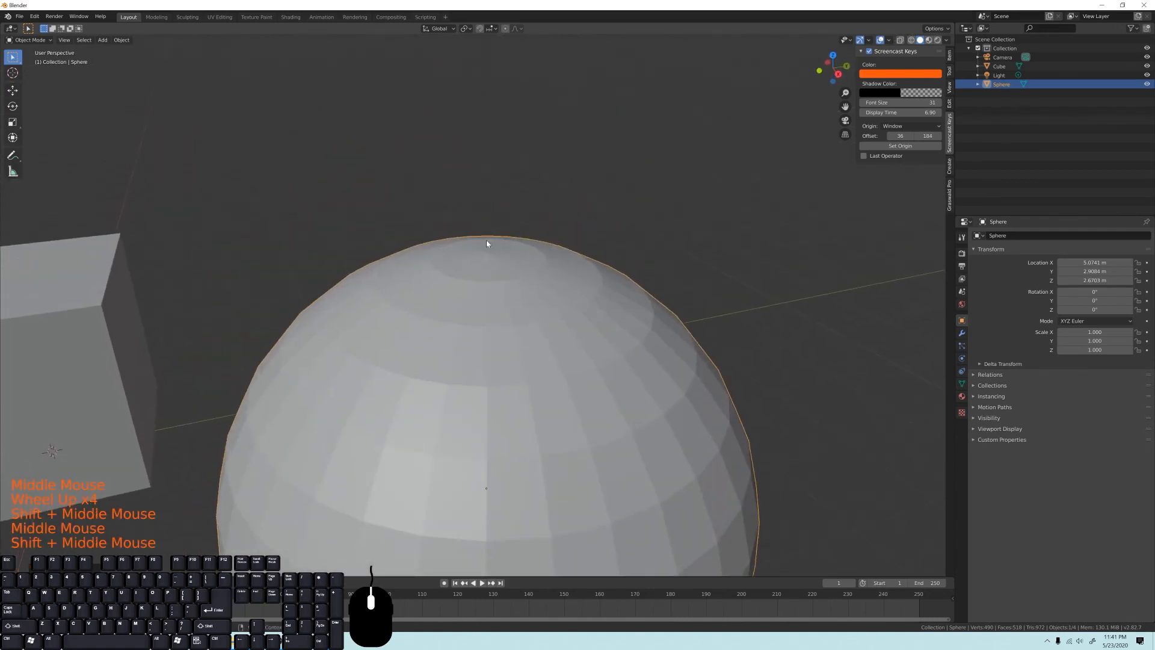
{"action": "scroll", "coordinate": [490, 251], "scroll_direction": "up", "scroll_amount": 5}
{"action": "middle_click_drag", "start_coordinate": [493, 236], "coordinate": [503, 343], "text": "shift"}
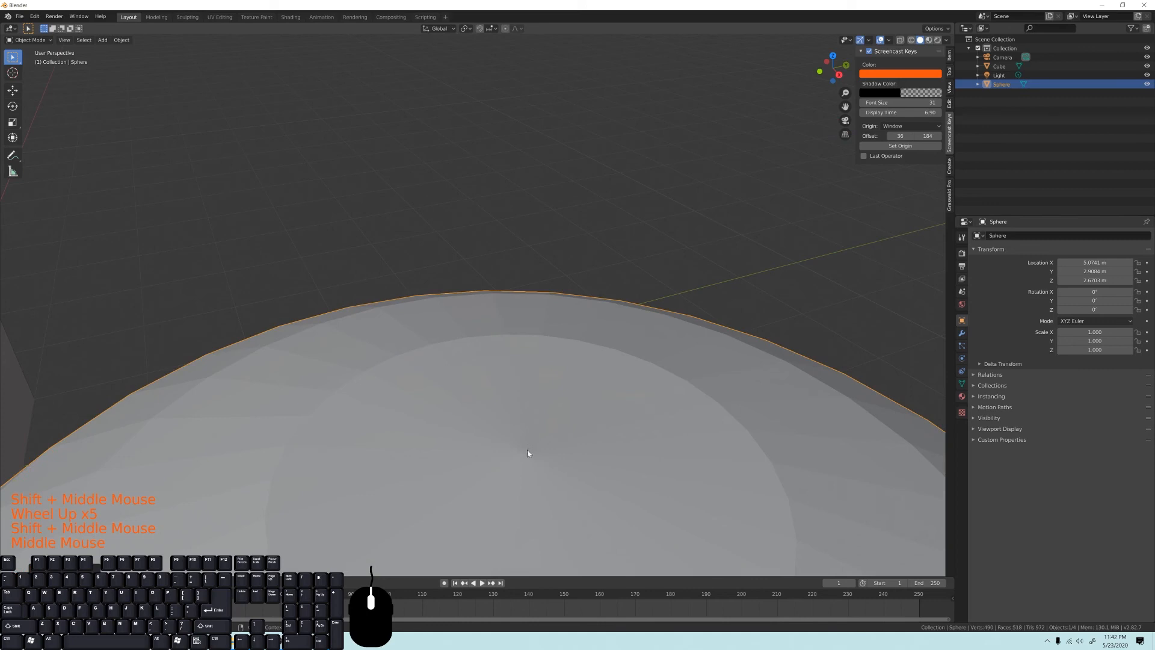
{"action": "scroll", "coordinate": [549, 454], "scroll_direction": "down", "scroll_amount": 3}
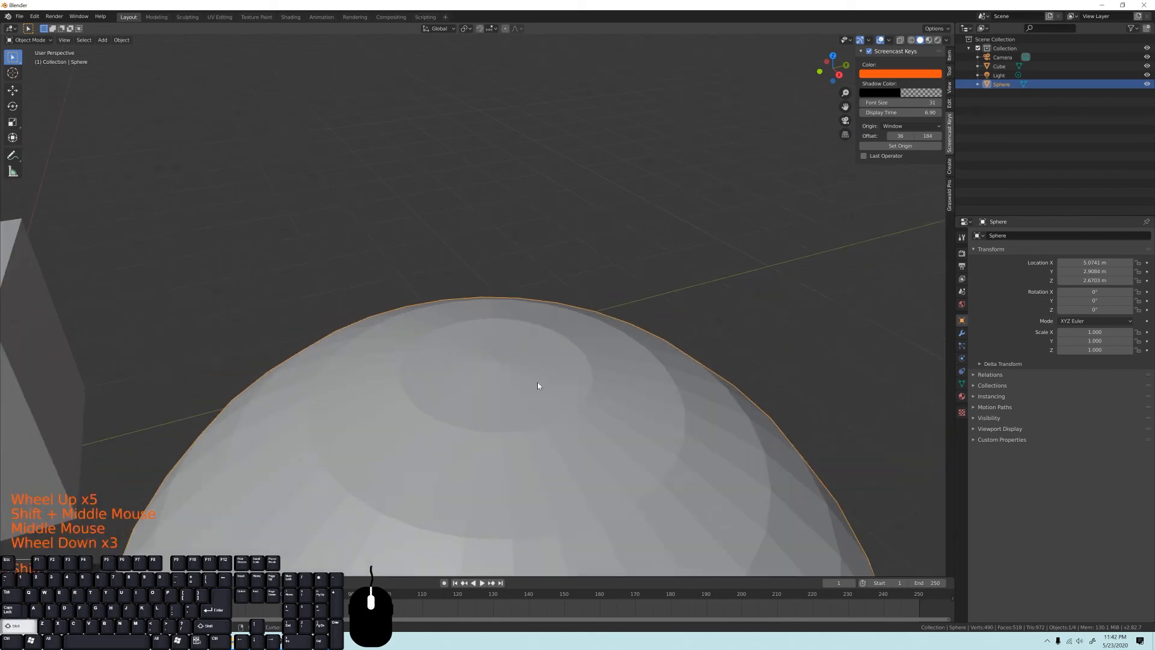
{"action": "middle_click_drag", "start_coordinate": [541, 382], "coordinate": [431, 324], "text": "shift"}
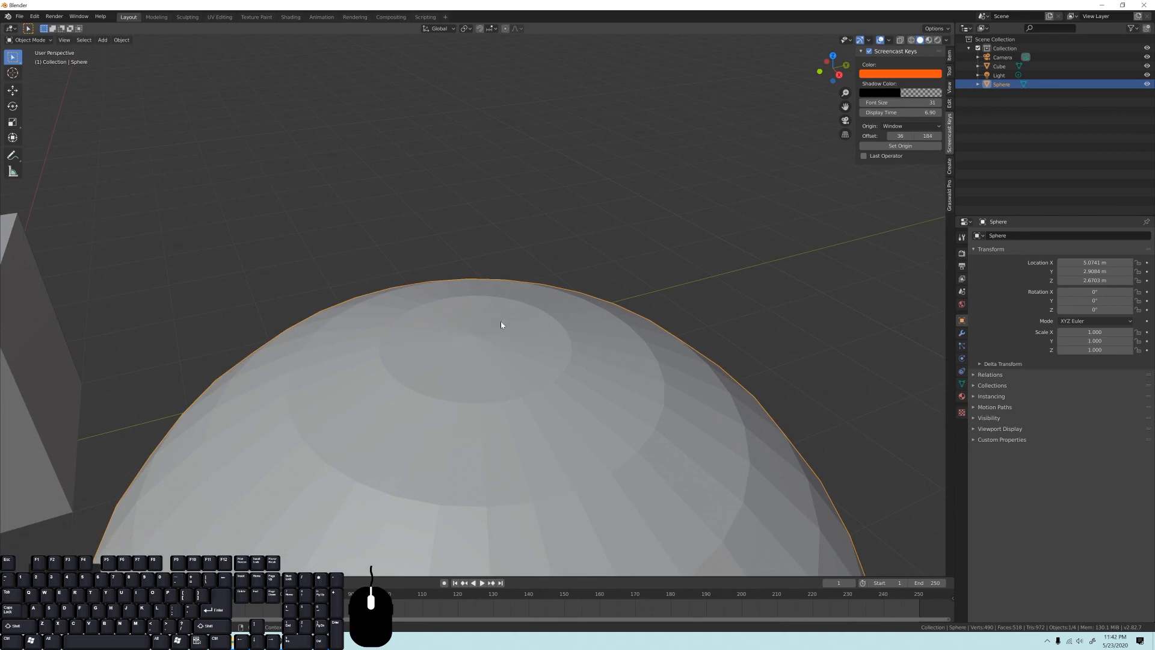
{"action": "mouse_move", "coordinate": [459, 327]}
{"action": "middle_mouse_down"}
{"action": "mouse_move", "coordinate": [493, 351]}
{"action": "mouse_move", "coordinate": [435, 284]}
{"action": "mouse_move", "coordinate": [502, 303]}
{"action": "mouse_move", "coordinate": [463, 312]}
{"action": "mouse_move", "coordinate": [435, 223]}
{"action": "mouse_move", "coordinate": [488, 241]}
{"action": "mouse_move", "coordinate": [483, 293]}
{"action": "middle_mouse_up"}
Enter Edit Mode on the sphere with face selection and select the ring of quad faces around its top cap.
{"action": "key", "text": "Tab"}
{"action": "key", "text": "alt+a"}
{"action": "left_click", "coordinate": [77, 39]}
{"action": "middle_click_drag", "start_coordinate": [499, 379], "coordinate": [508, 388]}
{"action": "left_click", "coordinate": [509, 388]}
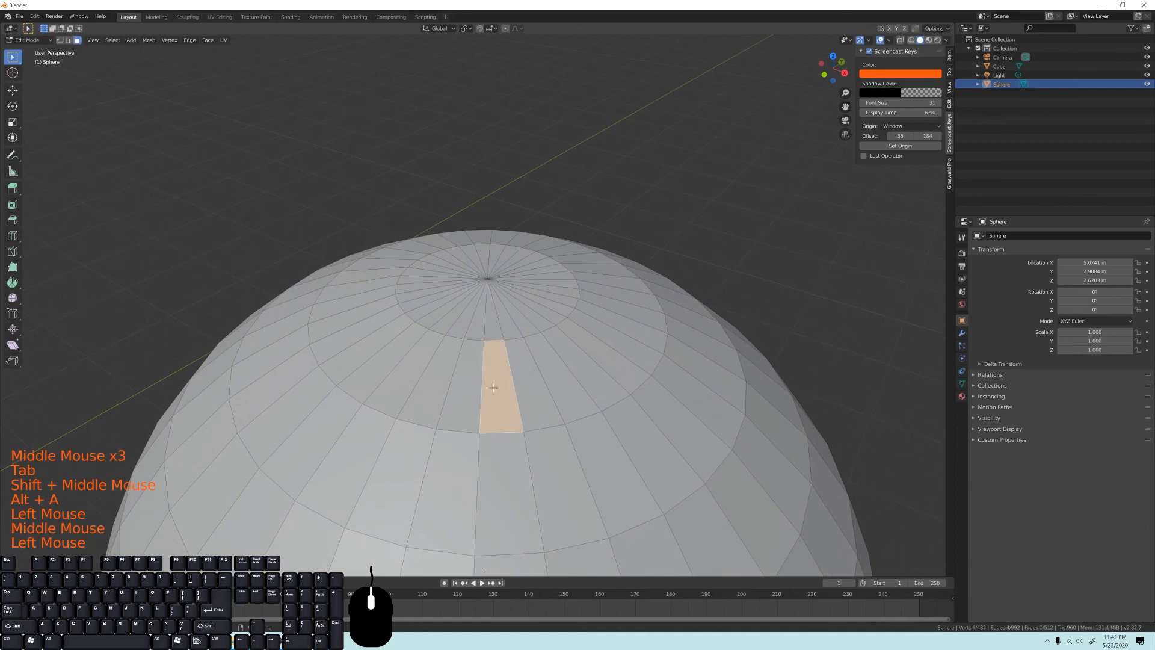
{"action": "left_click", "coordinate": [478, 384], "text": "alt"}
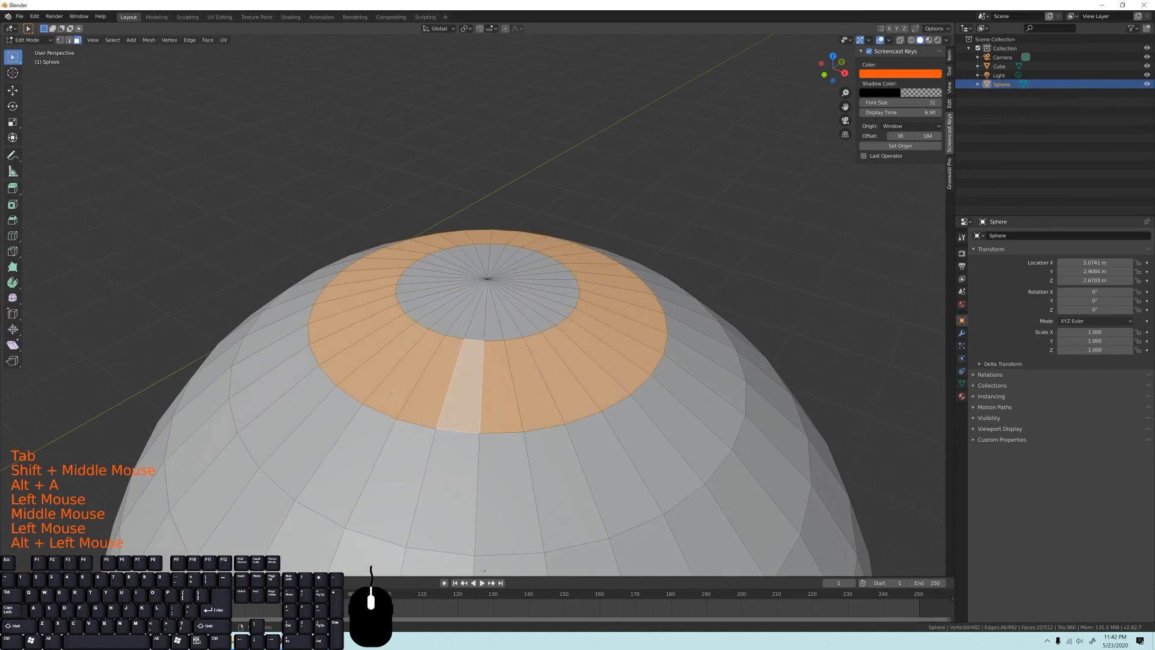
{"action": "left_click", "coordinate": [588, 352], "text": "alt"}
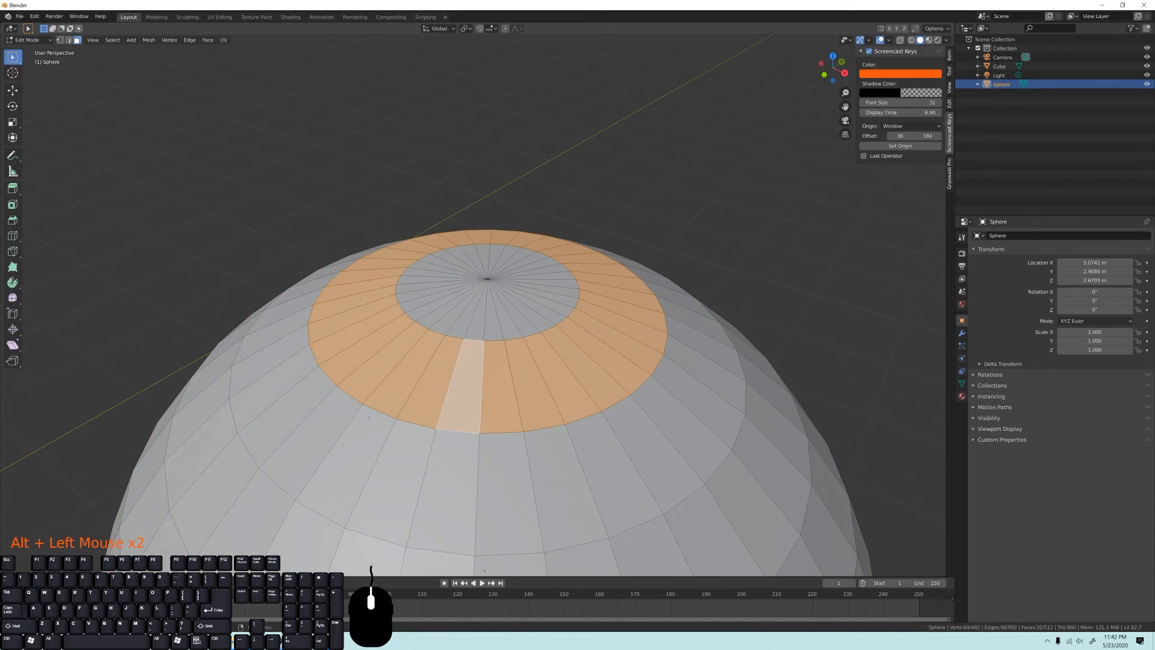
Select a single triangular face at the sphere's top pole, inspect it up close, and return to Object Mode.
{"action": "left_click", "coordinate": [480, 324]}
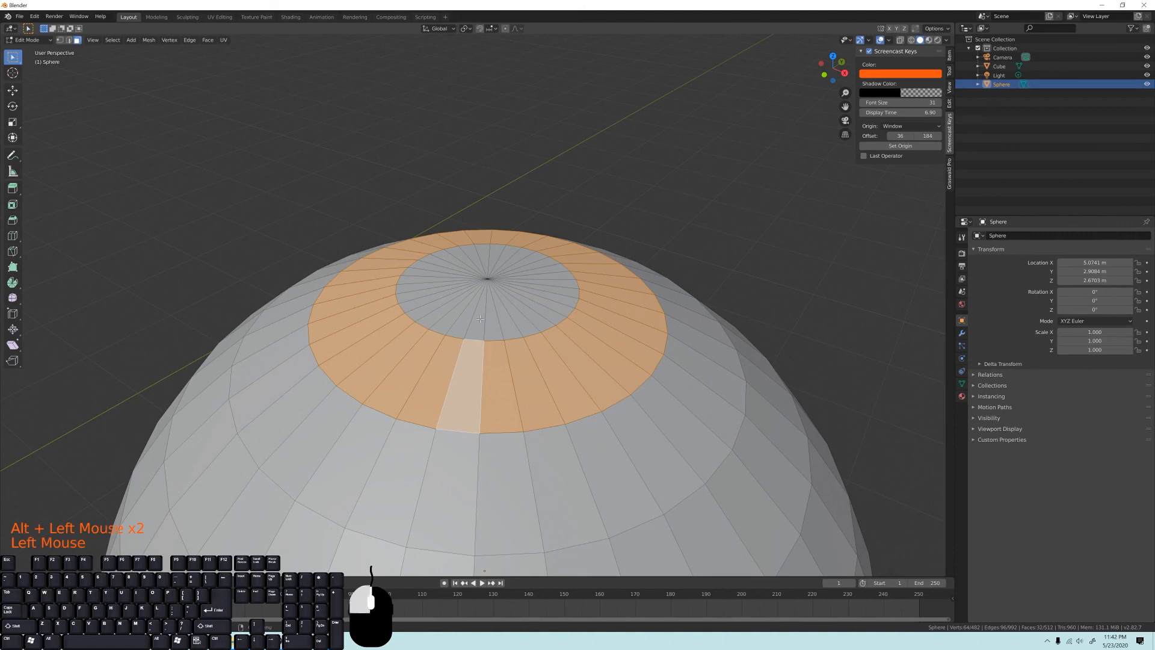
{"action": "scroll", "coordinate": [480, 325], "scroll_direction": "up", "scroll_amount": 4}
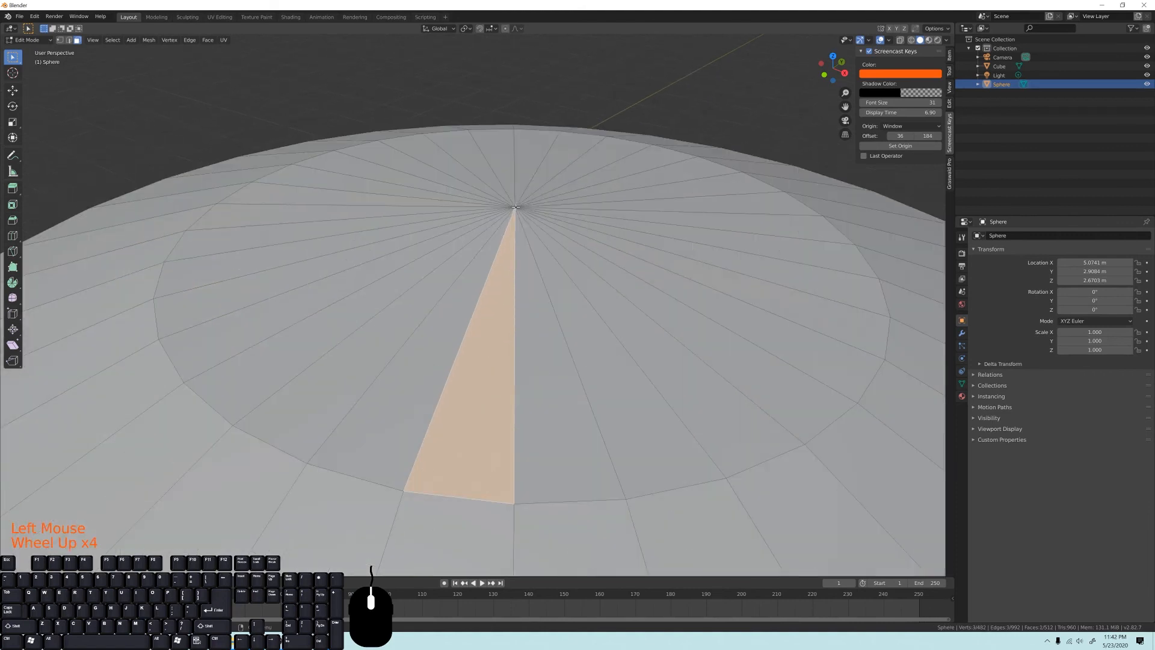
{"action": "scroll", "coordinate": [515, 207], "scroll_direction": "down", "scroll_amount": 5}
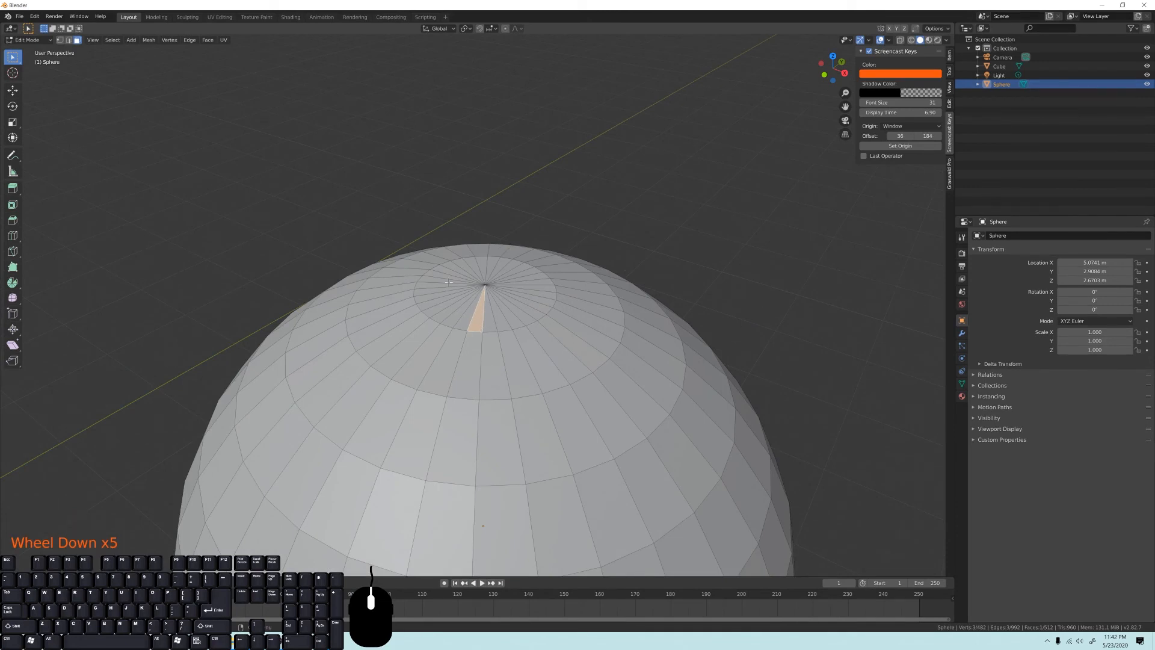
{"action": "middle_click_drag", "start_coordinate": [475, 289], "coordinate": [502, 293]}
{"action": "key", "text": "Tab"}
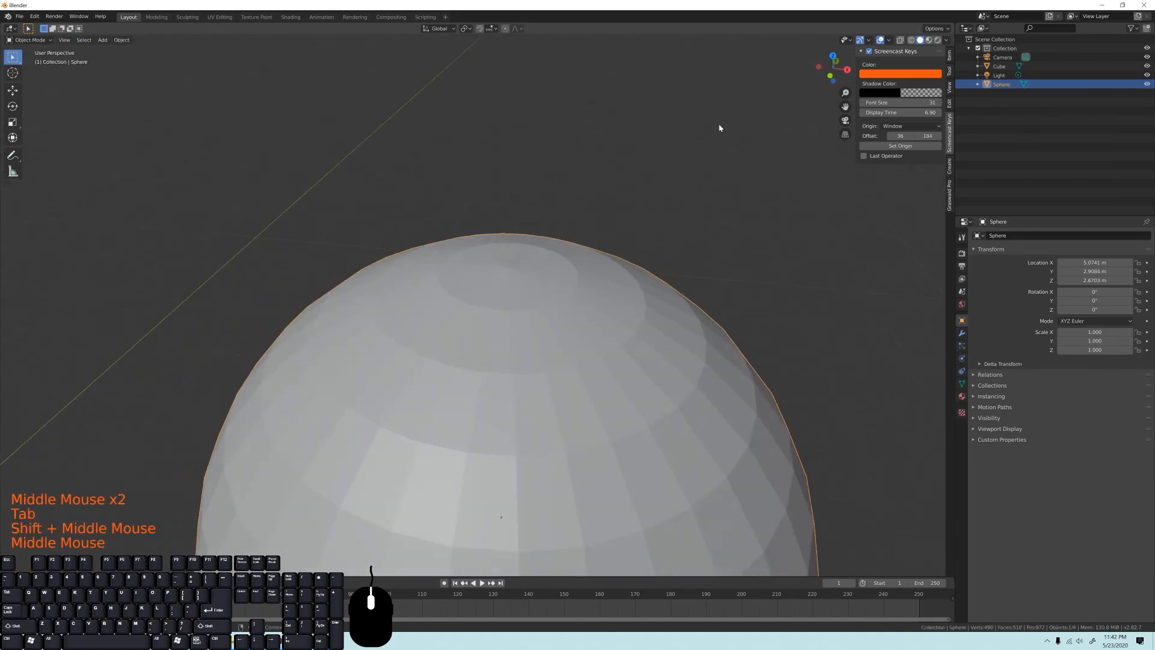
Change the lighting of the viewport's solid shading and check the sphere's top under it.
{"action": "left_click", "coordinate": [946, 40]}
{"action": "left_click", "coordinate": [938, 83]}
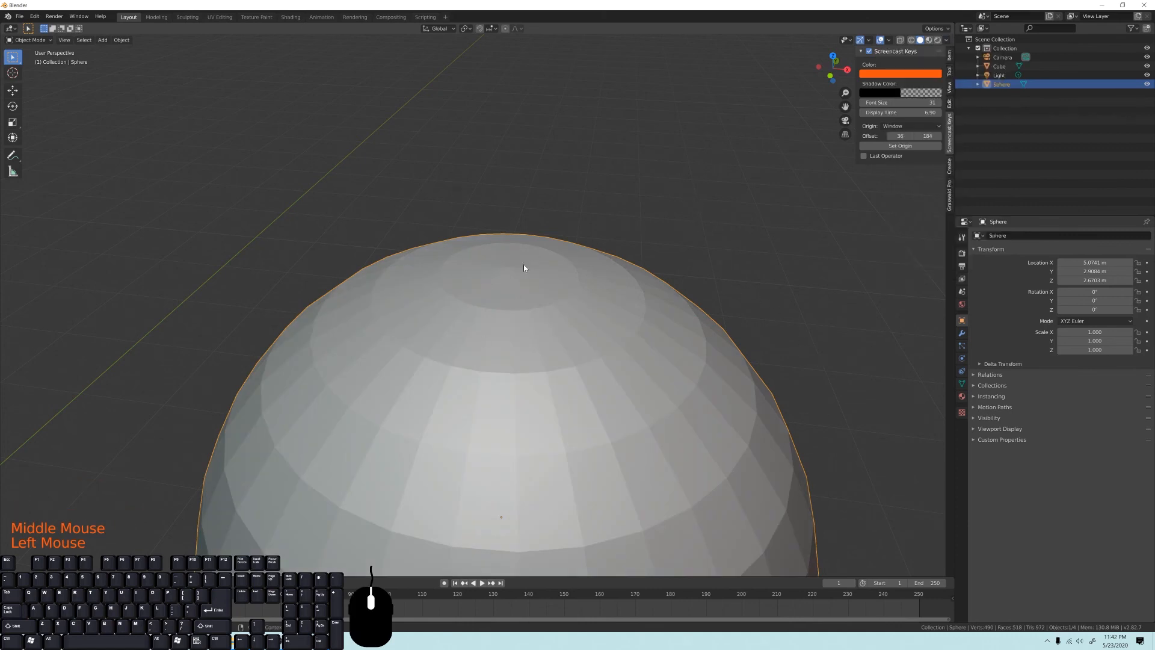
{"action": "scroll", "coordinate": [541, 312], "scroll_direction": "up", "scroll_amount": 2}
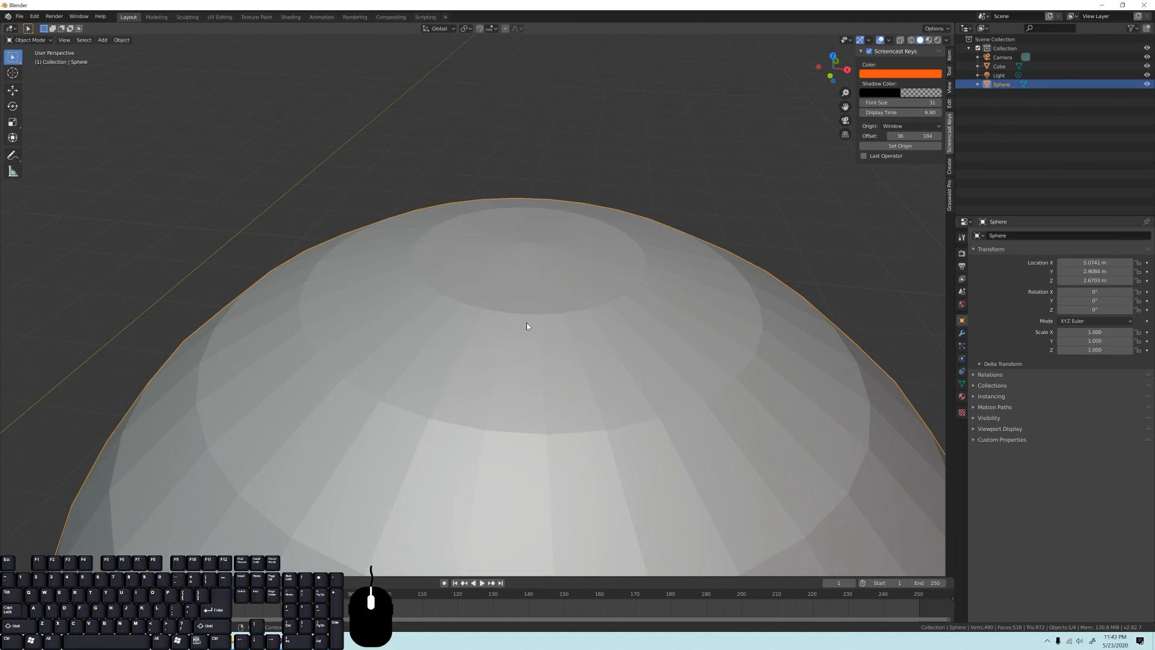
Delete the UV sphere from the scene.
{"action": "scroll", "coordinate": [526, 326], "scroll_direction": "down", "scroll_amount": 7}
{"action": "middle_click_drag", "start_coordinate": [522, 351], "coordinate": [483, 308], "text": "shift"}
{"action": "scroll", "coordinate": [449, 258], "scroll_direction": "down", "scroll_amount": 3}
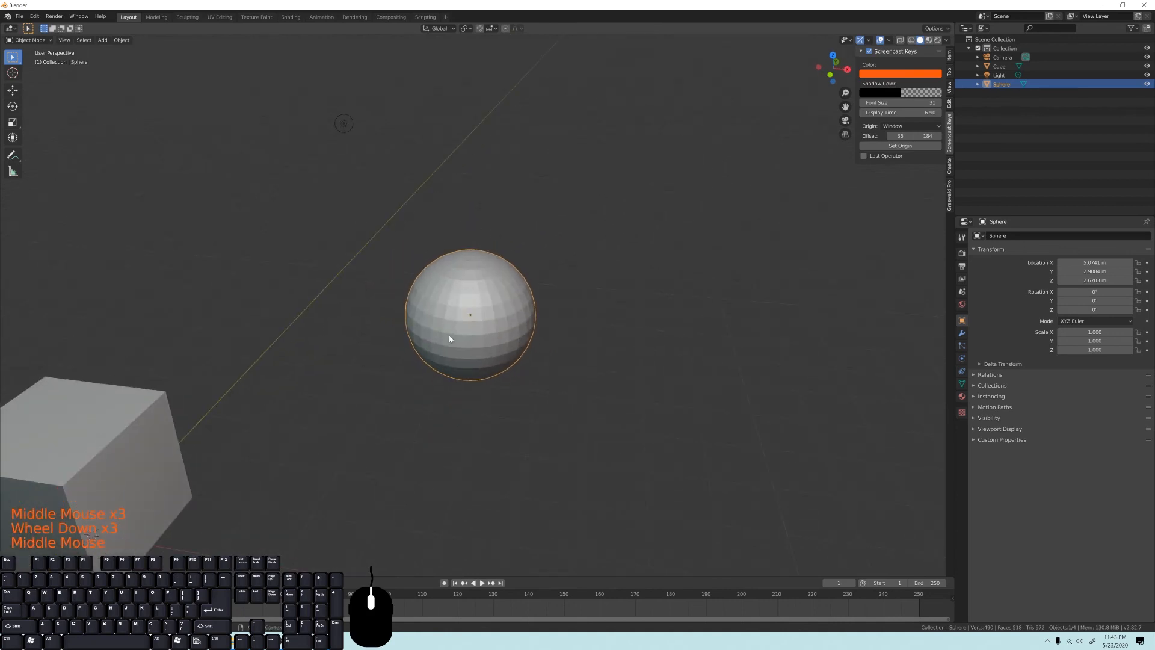
{"action": "middle_click_drag", "start_coordinate": [480, 321], "coordinate": [469, 306]}
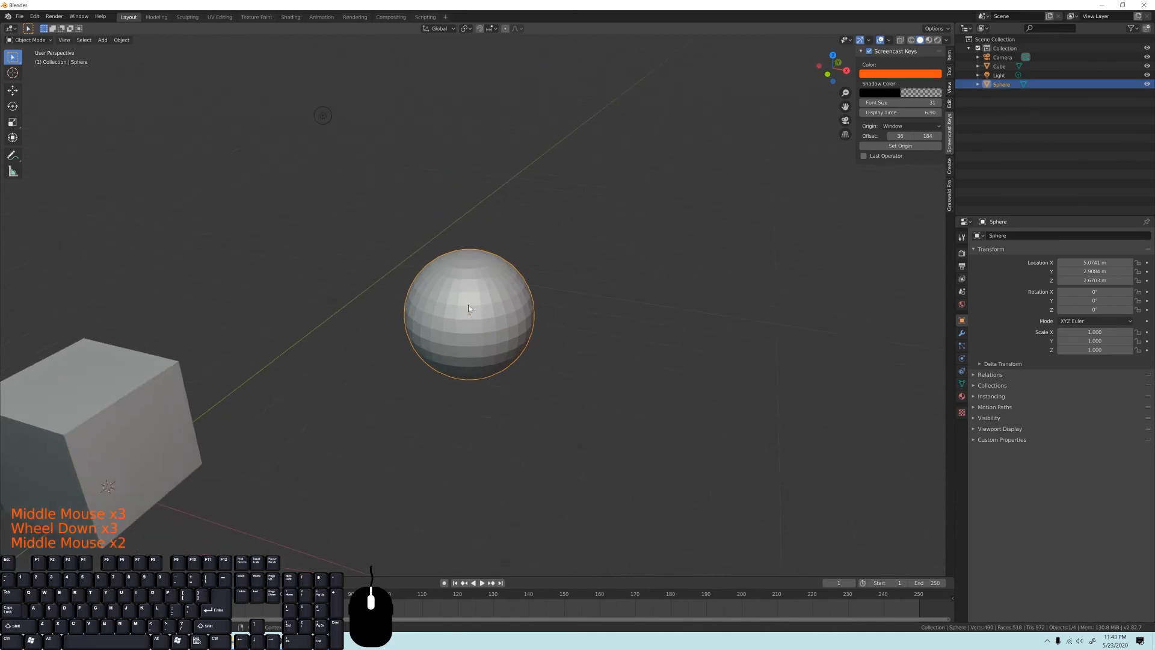
{"action": "key", "text": "x"}
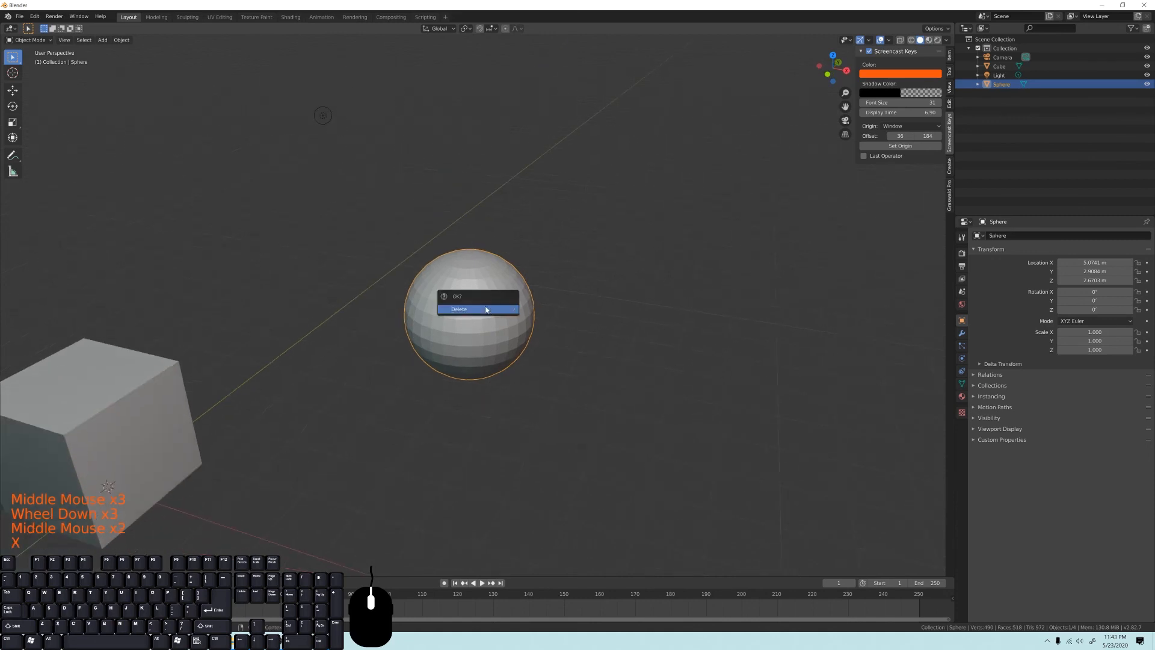
{"action": "left_click", "coordinate": [486, 311]}
{"action": "middle_click_drag", "start_coordinate": [486, 310], "coordinate": [476, 268], "text": "shift"}
{"action": "scroll", "coordinate": [457, 370], "scroll_direction": "down", "scroll_amount": 3}
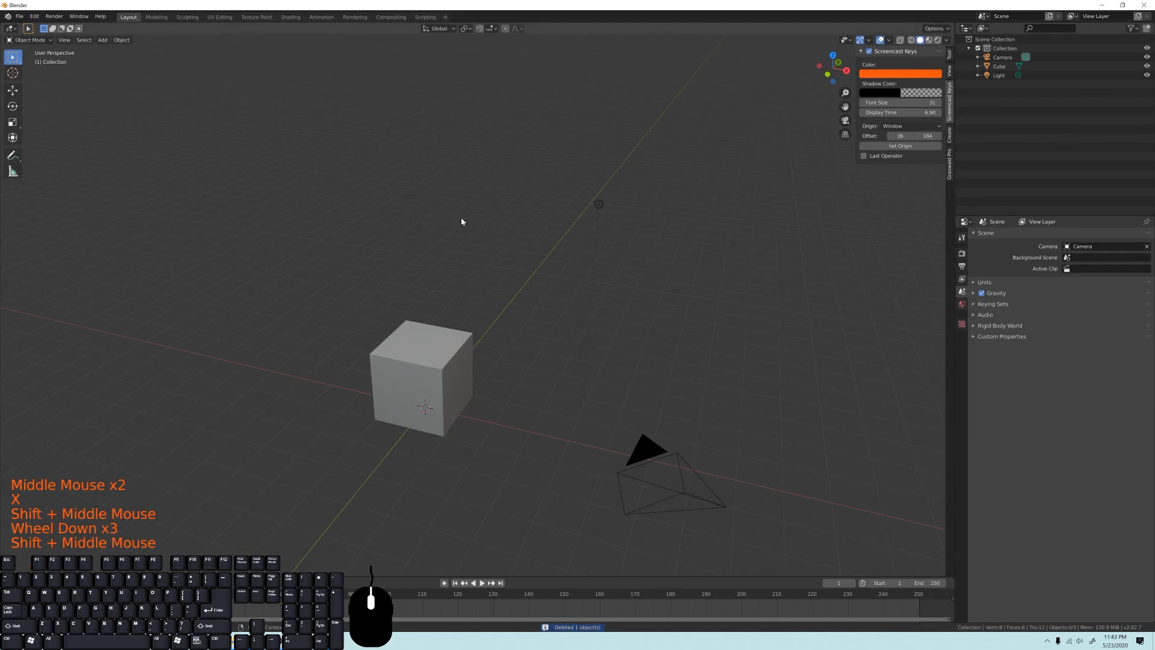
Open the add-on preferences and look through the list for the Add Mesh: Extra Objects add-on.
{"action": "left_click", "coordinate": [12, 57]}
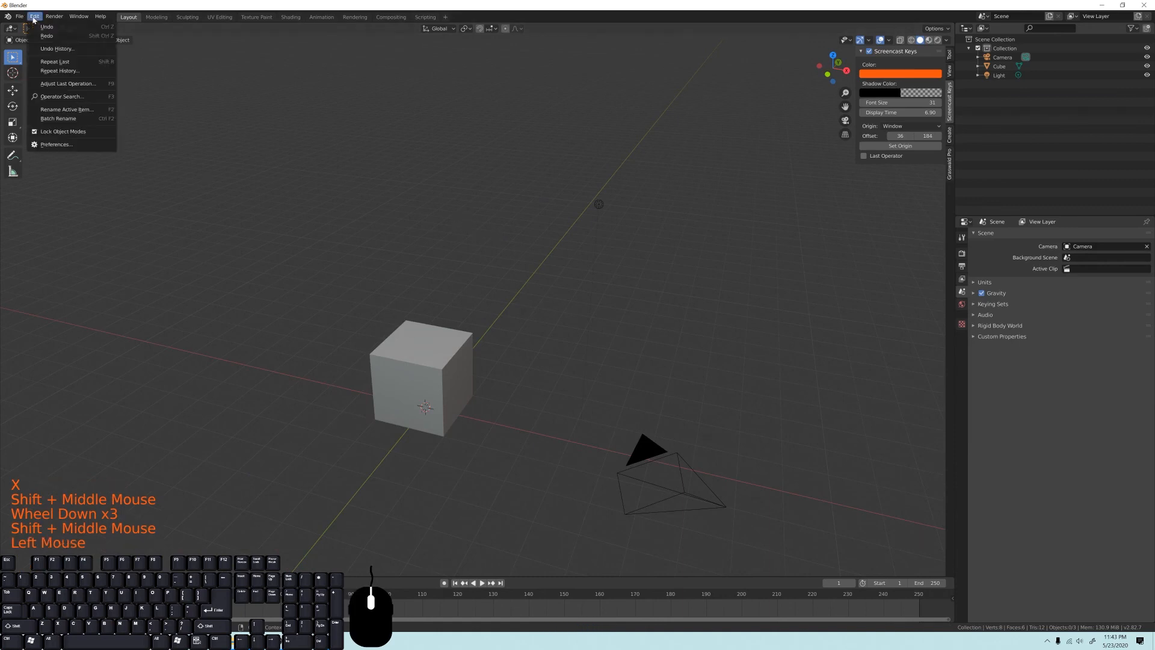
{"action": "left_click", "coordinate": [34, 16]}
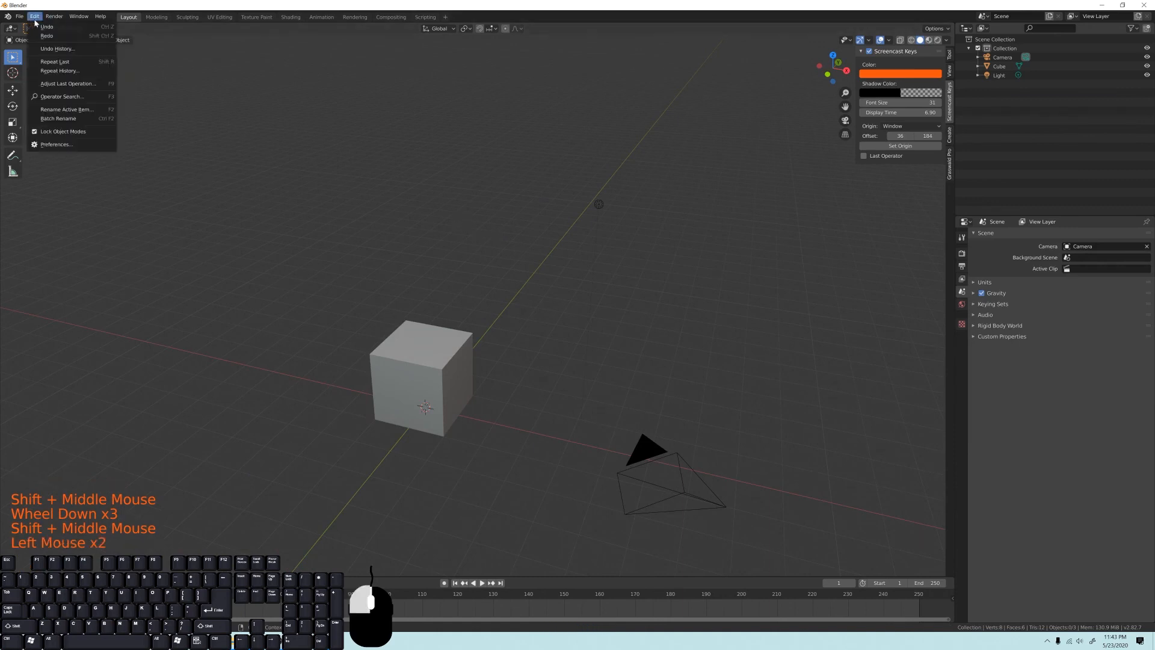
{"action": "left_click", "coordinate": [45, 144]}
{"action": "scroll", "coordinate": [152, 115], "scroll_direction": "down", "scroll_amount": 5}
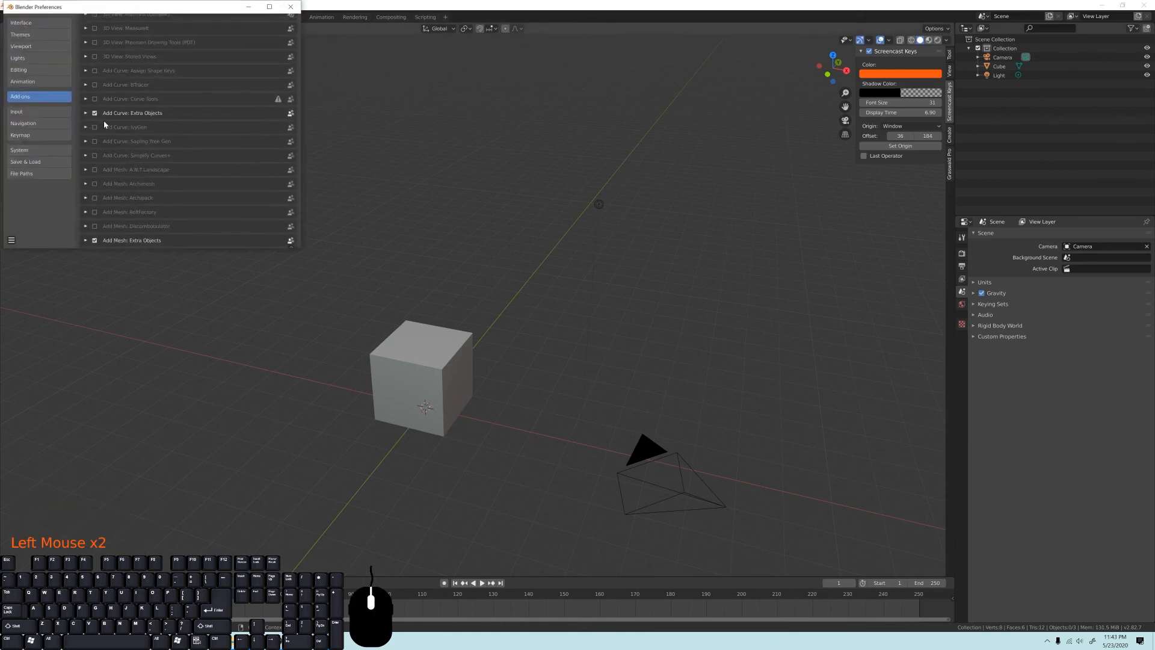
{"action": "scroll", "coordinate": [109, 132], "scroll_direction": "down", "scroll_amount": 2}
{"action": "left_click_drag", "start_coordinate": [225, 7], "coordinate": [530, 176]}
{"action": "left_click_drag", "start_coordinate": [448, 177], "coordinate": [394, 148]}
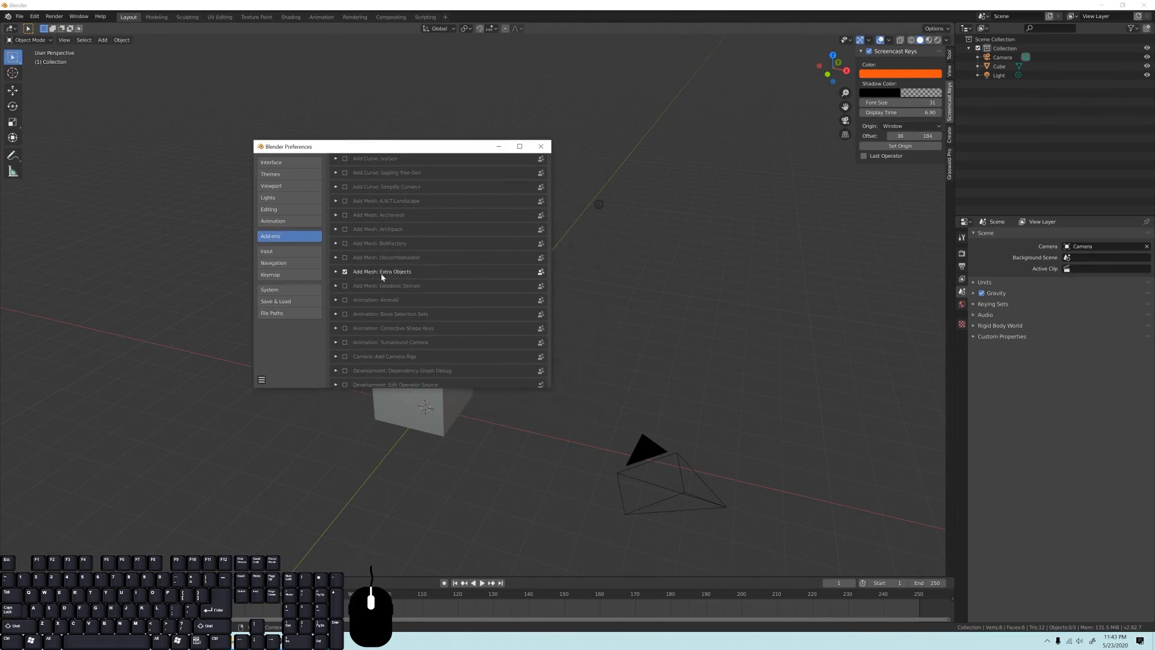
{"action": "scroll", "coordinate": [385, 268], "scroll_direction": "up", "scroll_amount": 6}
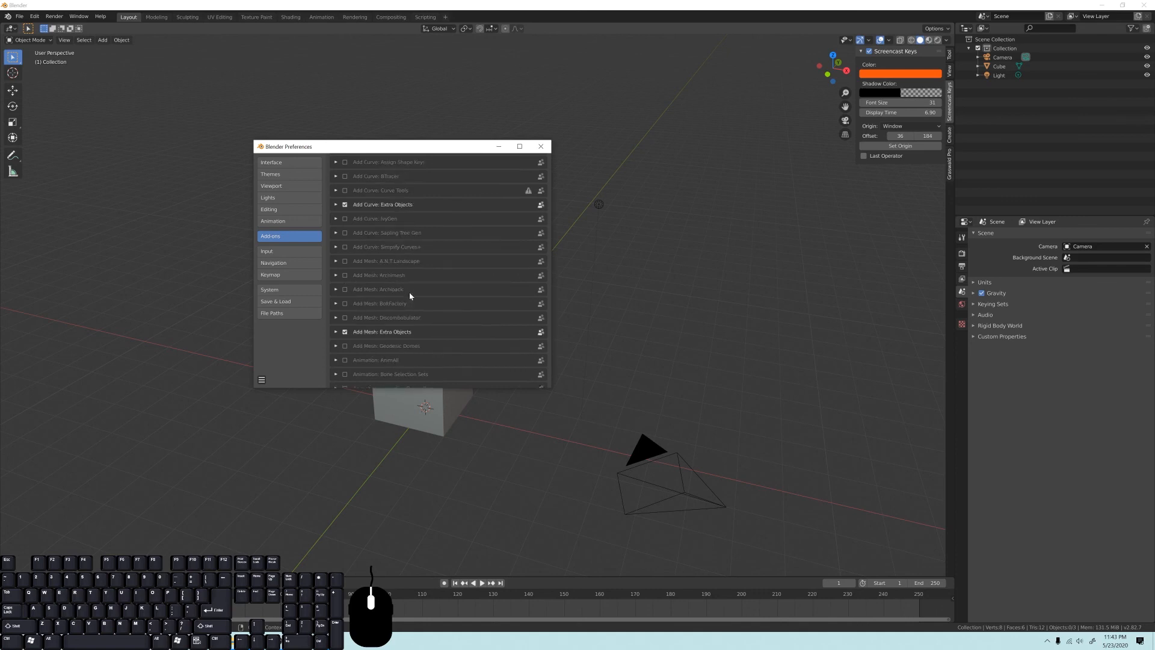
Search the add-ons for "obj" to check the Extra Objects entries, and close the preferences.
{"action": "left_click", "coordinate": [504, 173]}
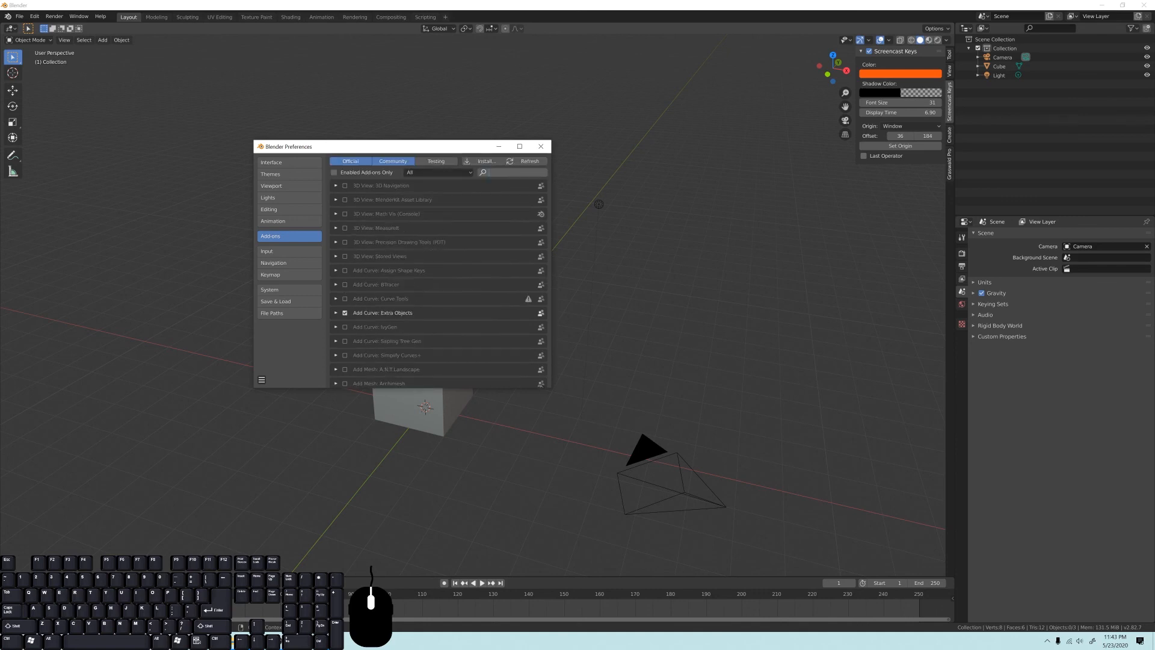
{"action": "type", "text": "add"}
{"action": "key", "text": "BackSpace"}
{"action": "key", "text": "BackSpace"}
{"action": "key", "text": "BackSpace"}
{"action": "type", "text": "obj"}
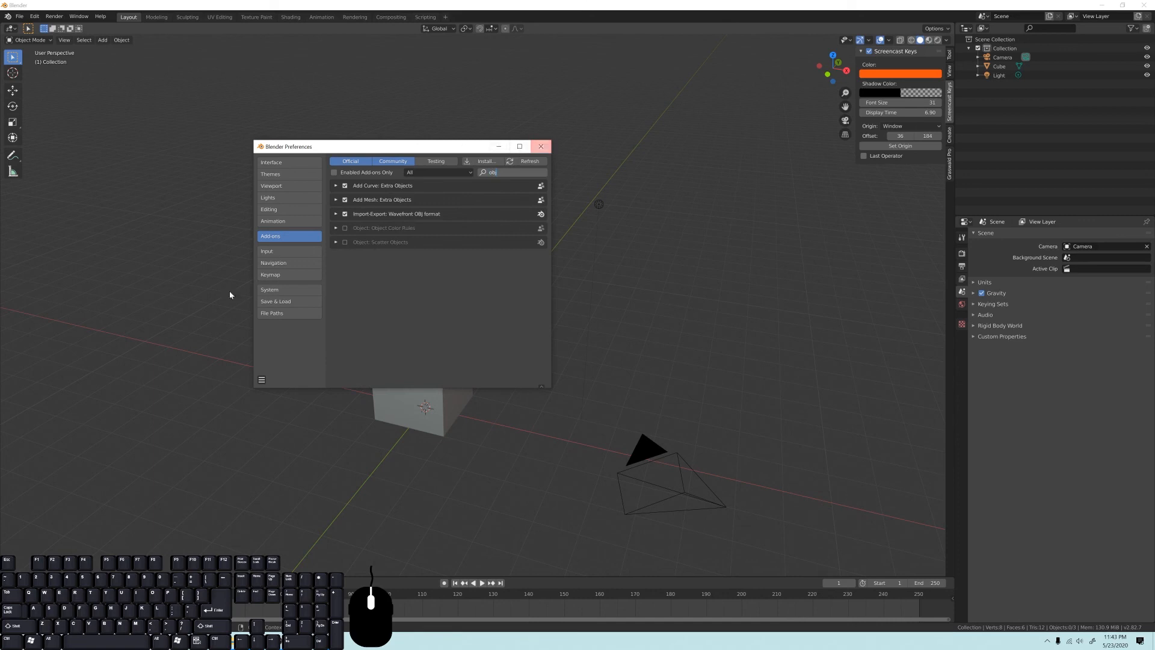
{"action": "left_click", "coordinate": [262, 379]}
{"action": "left_click", "coordinate": [262, 380]}
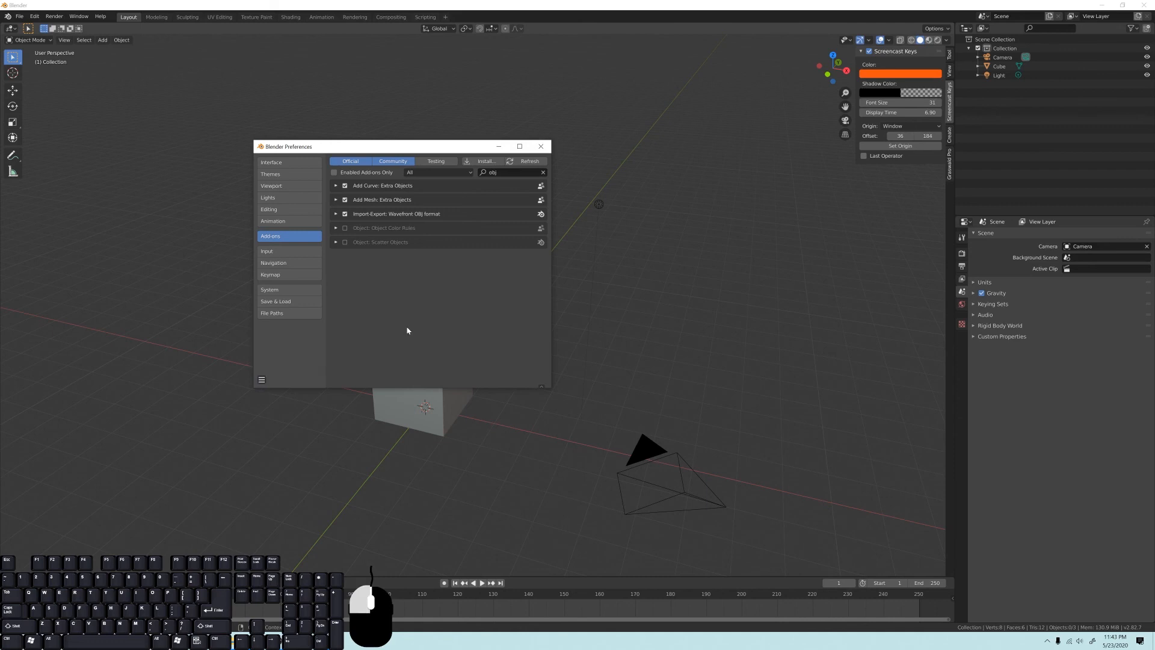
{"action": "left_click", "coordinate": [549, 148]}
Add a Round Cube mesh to the scene at the world origin.
{"action": "middle_click_drag", "start_coordinate": [504, 394], "coordinate": [466, 360]}
{"action": "key", "text": "shift+a"}
{"action": "mouse_move", "coordinate": [481, 366]}
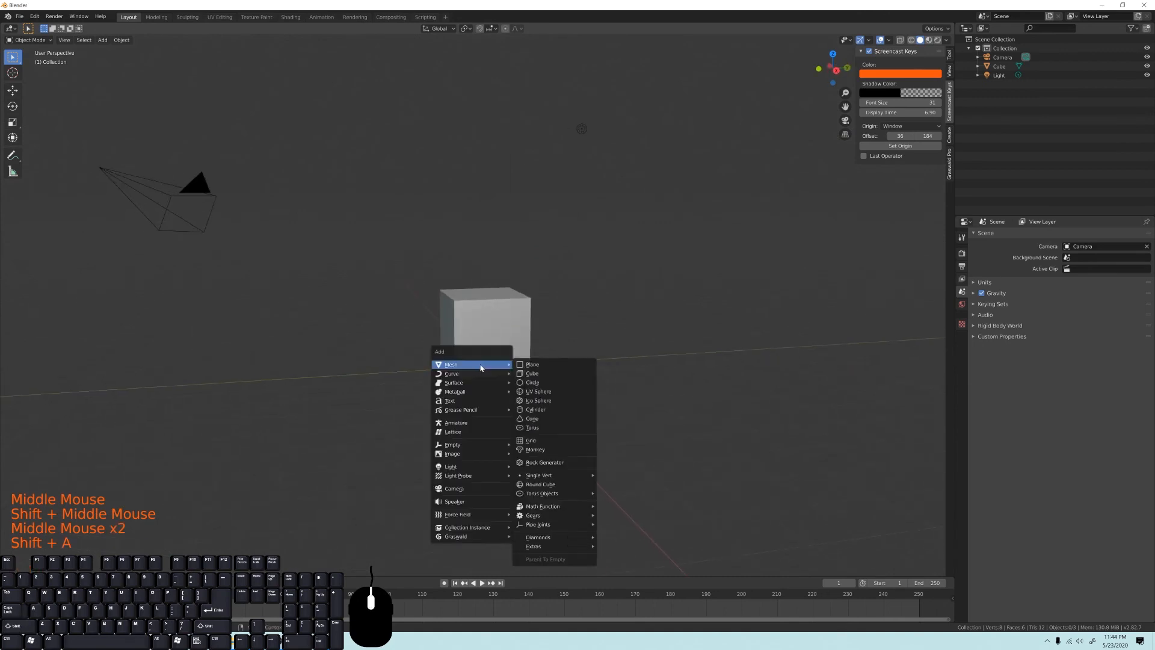
{"action": "left_click", "coordinate": [524, 485]}
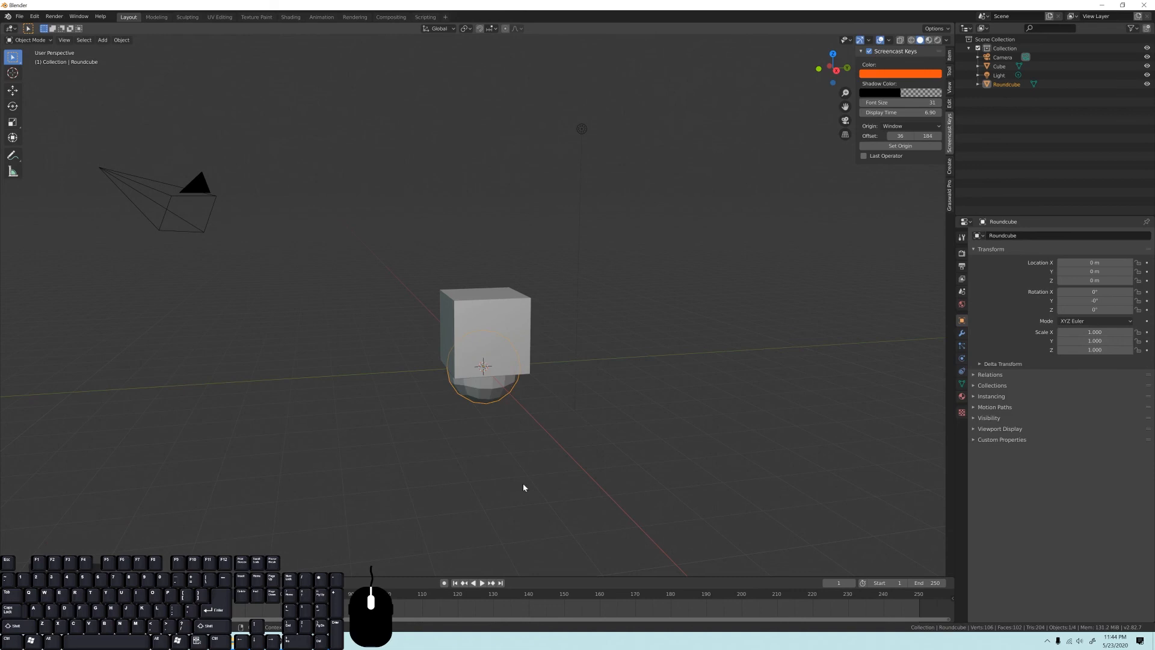
Move the round cube in front view beside the cube, to about X 3.31 m, Z 0.98 m.
{"action": "key", "text": "KP_1"}
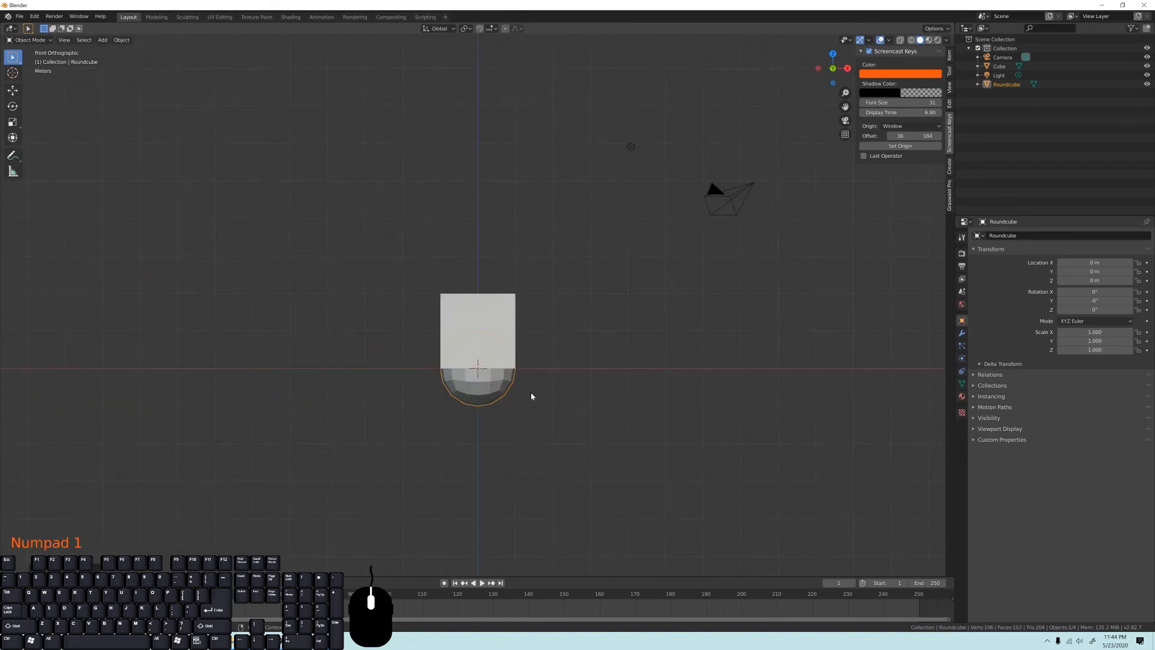
{"action": "scroll", "coordinate": [531, 396], "scroll_direction": "up", "scroll_amount": 3}
{"action": "middle_click_drag", "start_coordinate": [496, 390], "coordinate": [440, 383], "text": "shift"}
{"action": "key", "text": "g"}
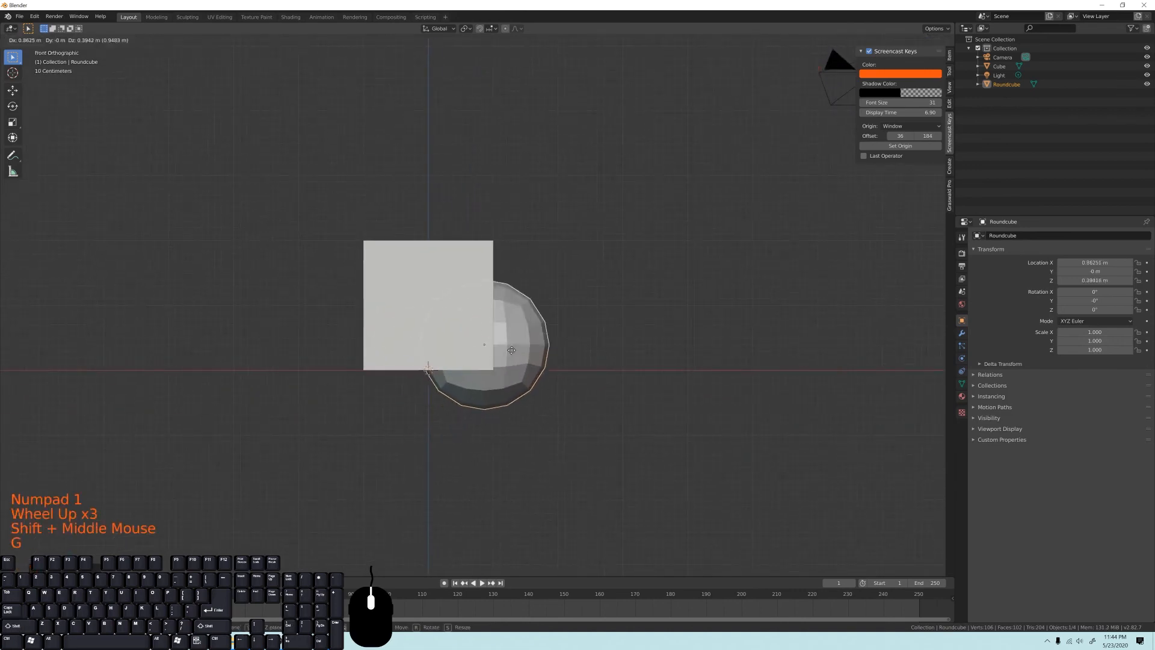
{"action": "left_click", "coordinate": [655, 320]}
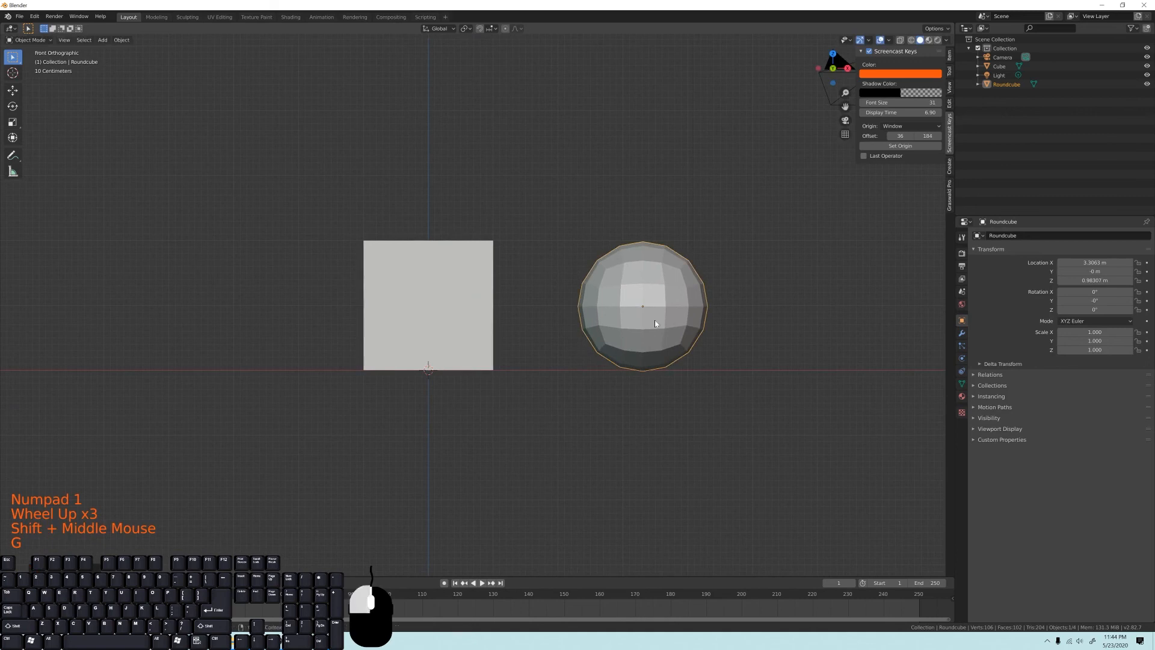
Add a Subdivision Surface modifier to the cube and set its viewport subdivisions to 2.
{"action": "left_click", "coordinate": [446, 290]}
{"action": "middle_click_drag", "start_coordinate": [421, 261], "coordinate": [391, 272], "text": "shift"}
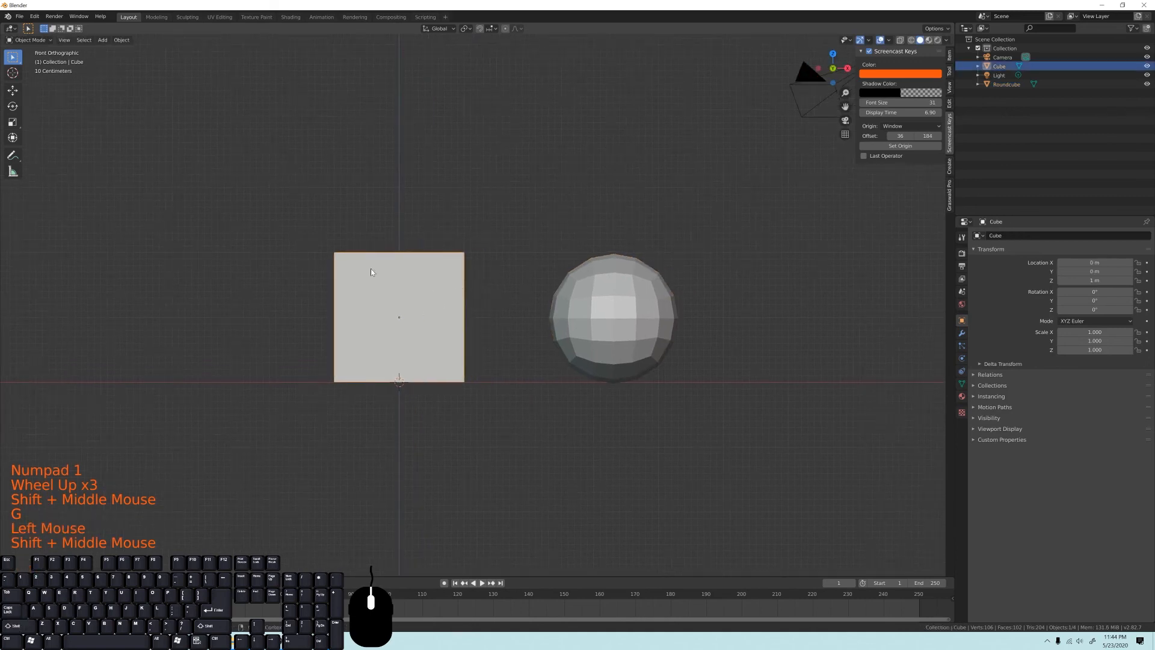
{"action": "left_click", "coordinate": [961, 332]}
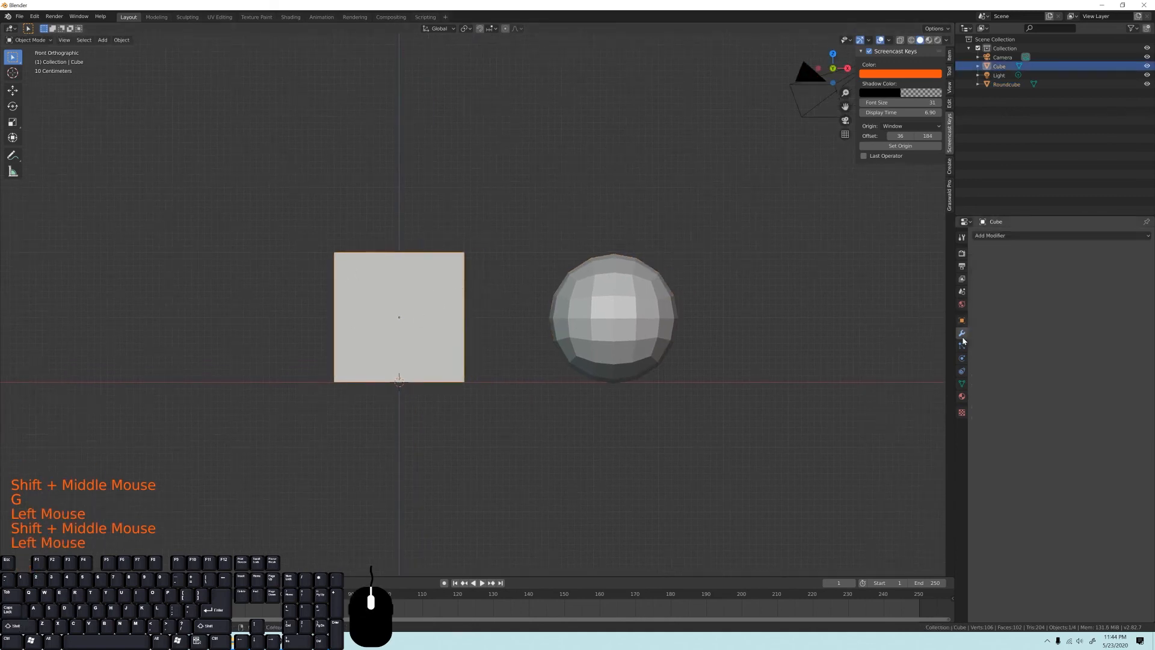
{"action": "left_click", "coordinate": [1002, 236]}
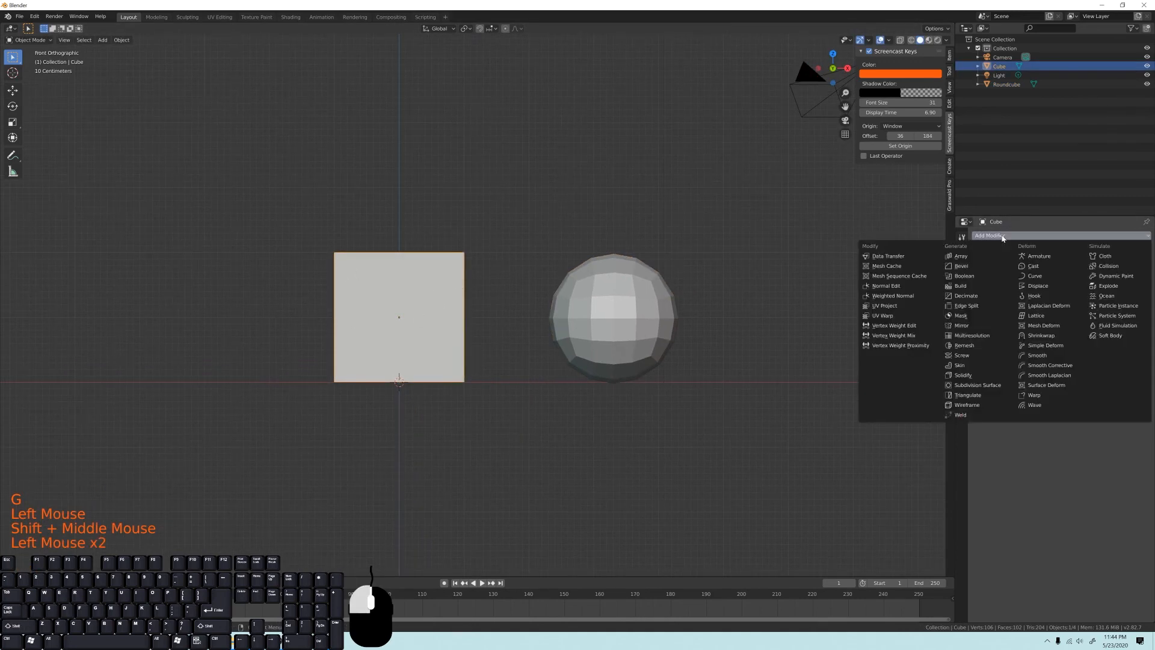
{"action": "left_click", "coordinate": [978, 385]}
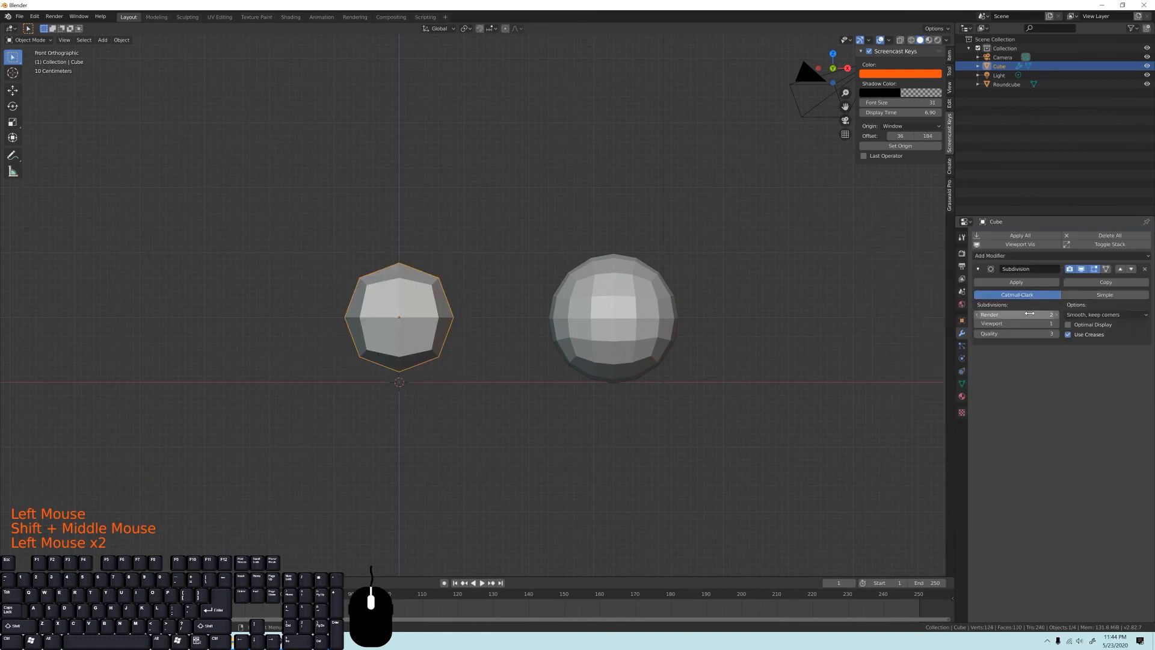
{"action": "left_click", "coordinate": [1057, 327]}
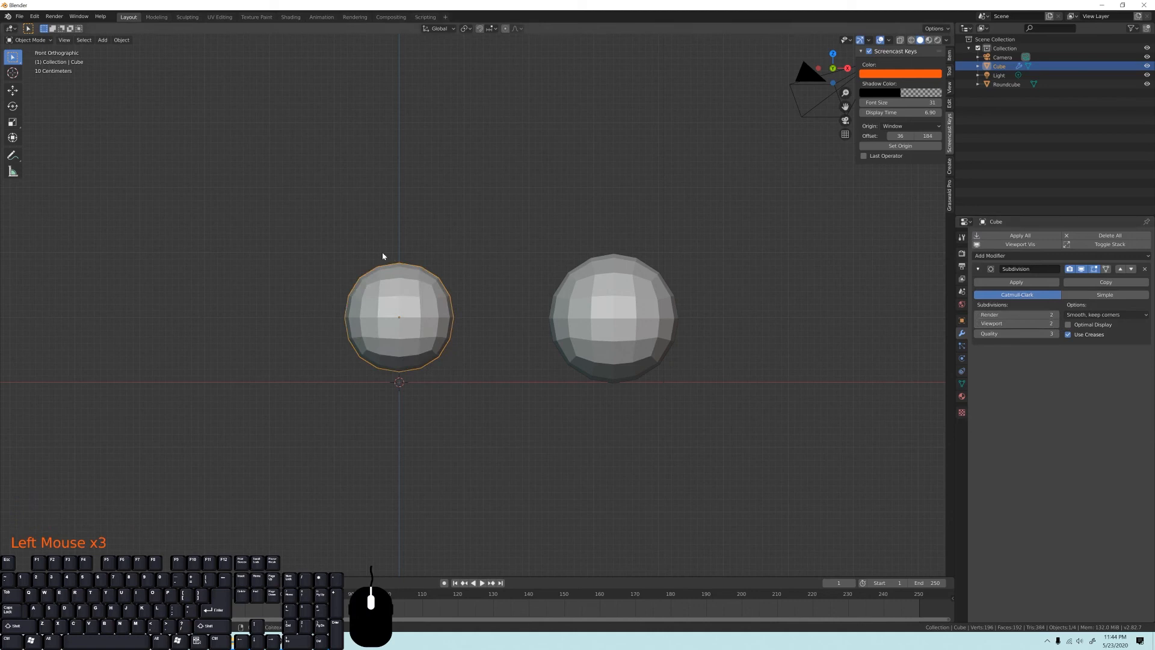
Remove the Subdivision Surface modifier from the cube and select the round cube.
{"action": "scroll", "coordinate": [399, 291], "scroll_direction": "up", "scroll_amount": 1}
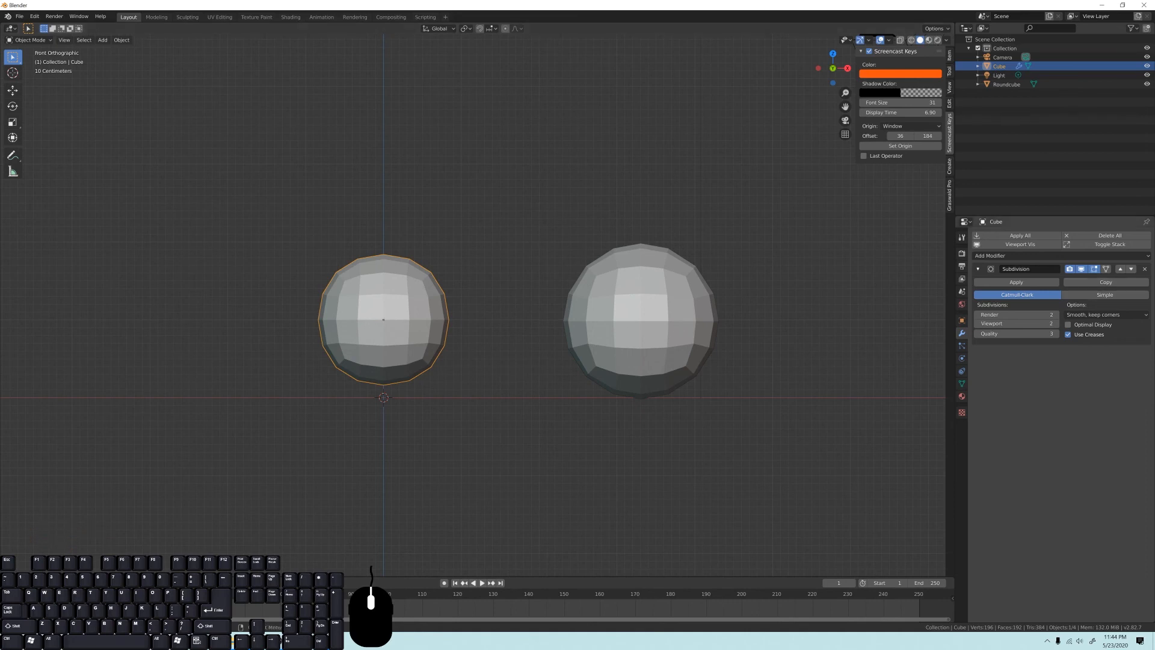
{"action": "left_click", "coordinate": [1144, 269]}
{"action": "left_click", "coordinate": [652, 297]}
Examine the face layout of the flat-shaded round cube from several angles and distances.
{"action": "middle_click_drag", "start_coordinate": [652, 297], "coordinate": [392, 275]}
{"action": "scroll", "coordinate": [642, 302], "scroll_direction": "down", "scroll_amount": 3}
{"action": "scroll", "coordinate": [497, 318], "scroll_direction": "up", "scroll_amount": 2}
{"action": "scroll", "coordinate": [518, 339], "scroll_direction": "up", "scroll_amount": 3}
{"action": "scroll", "coordinate": [519, 342], "scroll_direction": "up", "scroll_amount": 1}
{"action": "middle_click_drag", "start_coordinate": [415, 216], "coordinate": [499, 257], "text": "shift"}
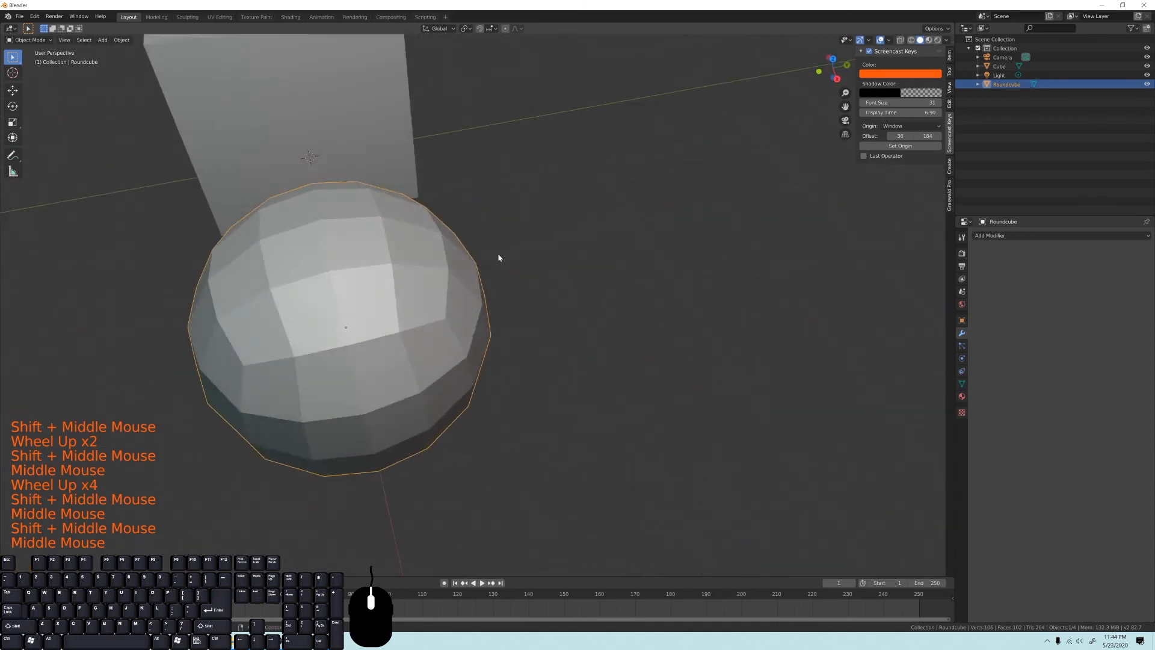
{"action": "middle_click_drag", "start_coordinate": [376, 288], "coordinate": [513, 227], "text": "shift"}
{"action": "middle_click_drag", "start_coordinate": [376, 258], "coordinate": [474, 214]}
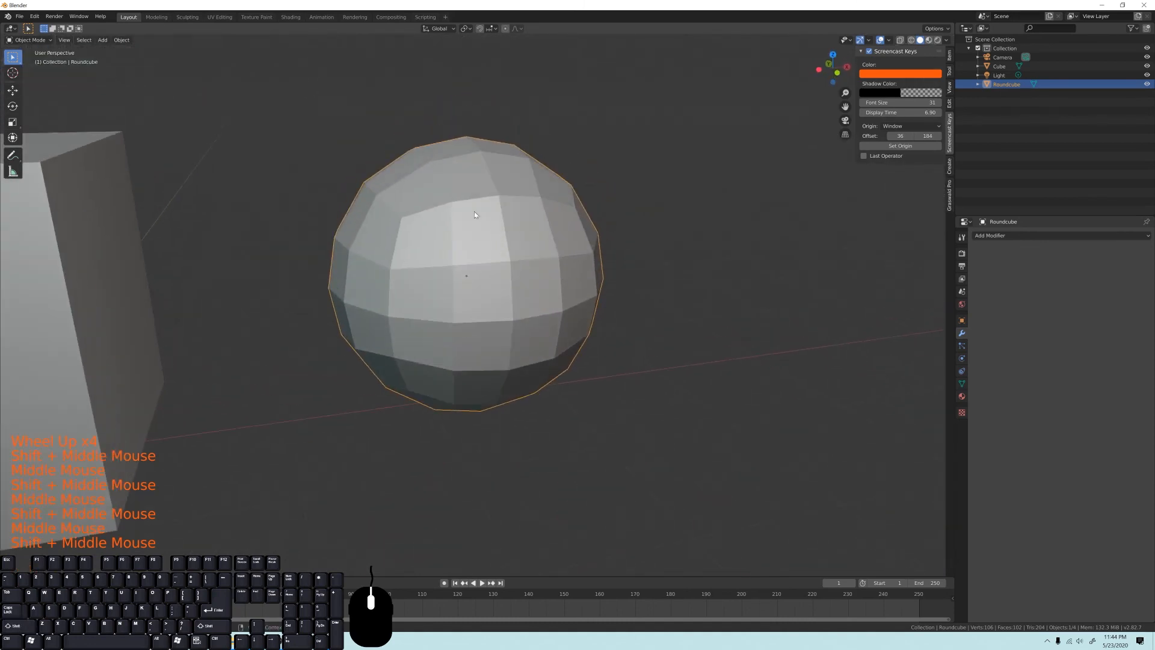
{"action": "middle_click_drag", "start_coordinate": [397, 234], "coordinate": [515, 259]}
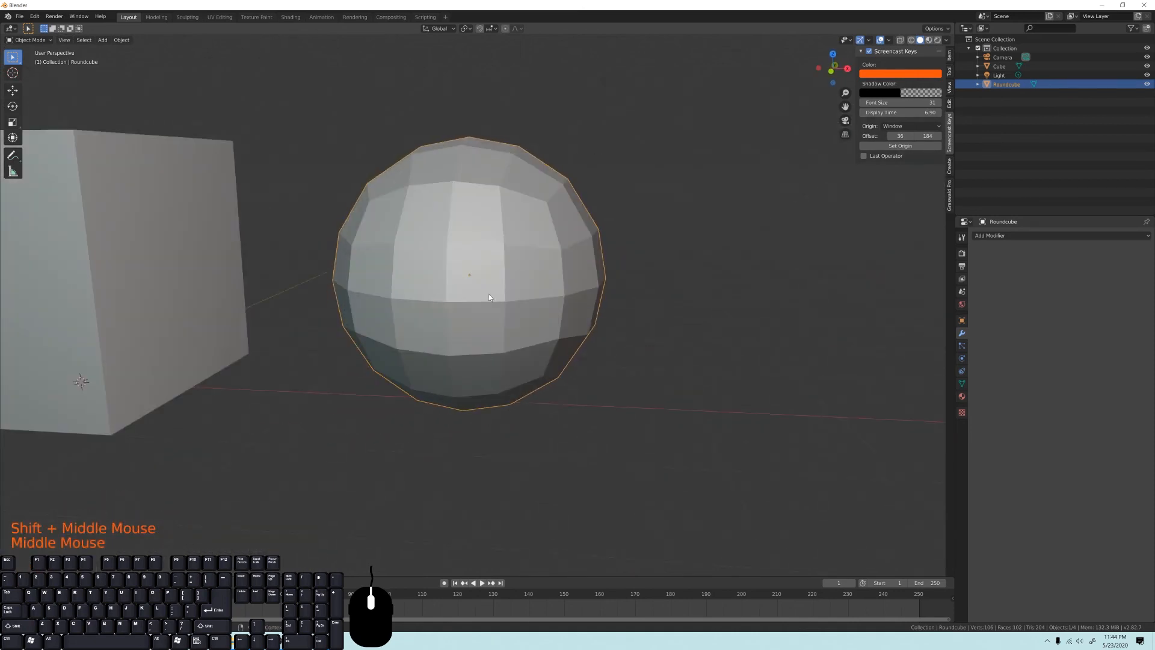
{"action": "middle_click_drag", "start_coordinate": [327, 168], "coordinate": [463, 134]}
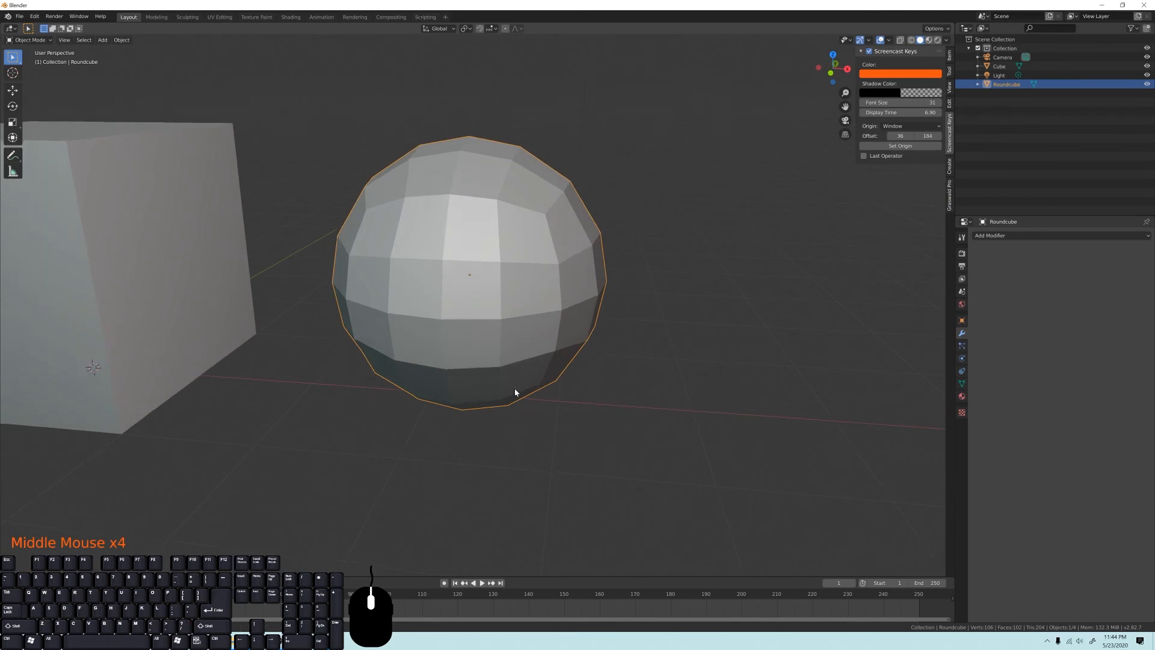
{"action": "middle_click_drag", "start_coordinate": [510, 420], "coordinate": [343, 370]}
{"action": "middle_click_drag", "start_coordinate": [519, 254], "coordinate": [468, 251]}
{"action": "scroll", "coordinate": [465, 245], "scroll_direction": "down", "scroll_amount": 2}
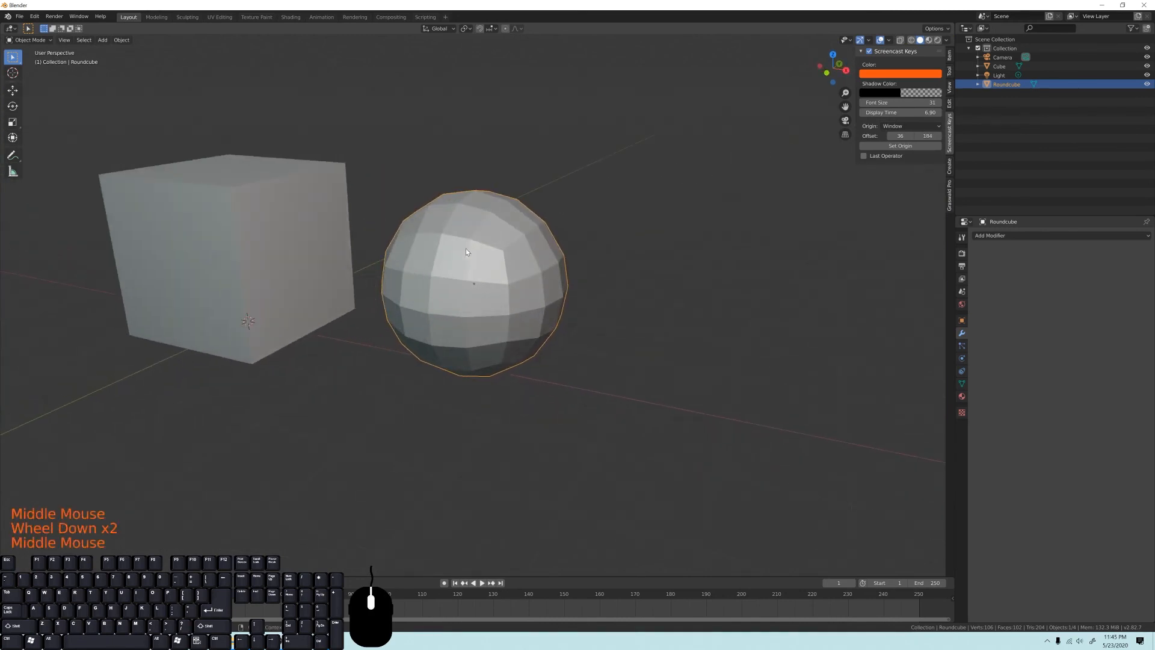
{"action": "middle_click_drag", "start_coordinate": [204, 230], "coordinate": [406, 284]}
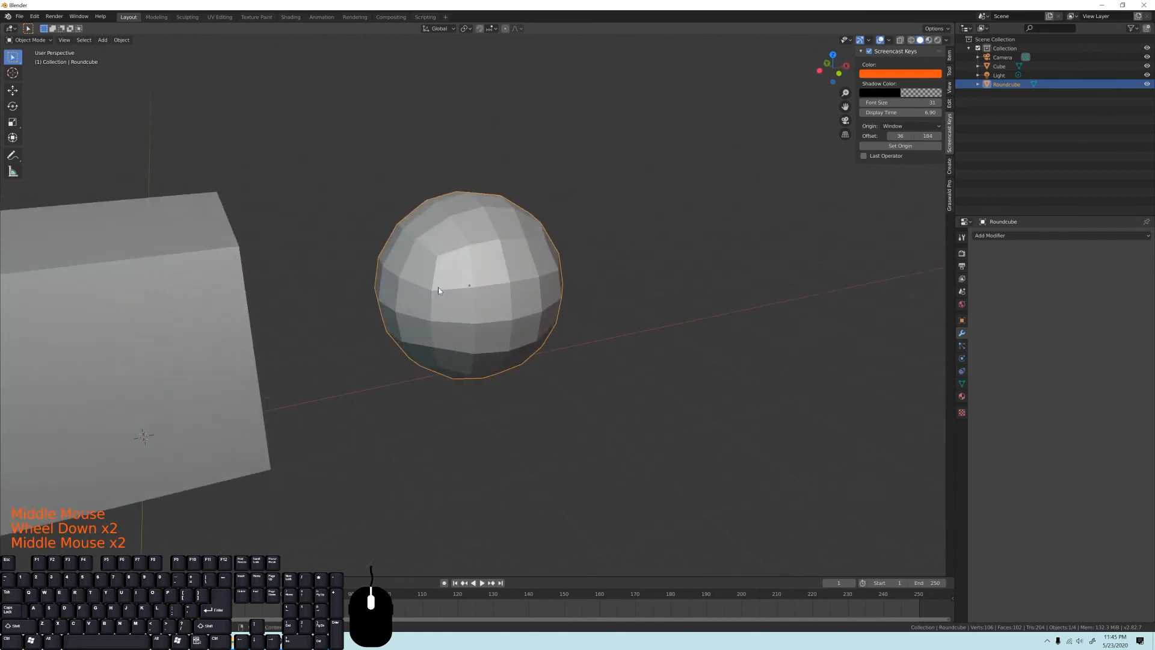
{"action": "scroll", "coordinate": [503, 266], "scroll_direction": "up", "scroll_amount": 2}
{"action": "middle_click_drag", "start_coordinate": [453, 191], "coordinate": [496, 174]}
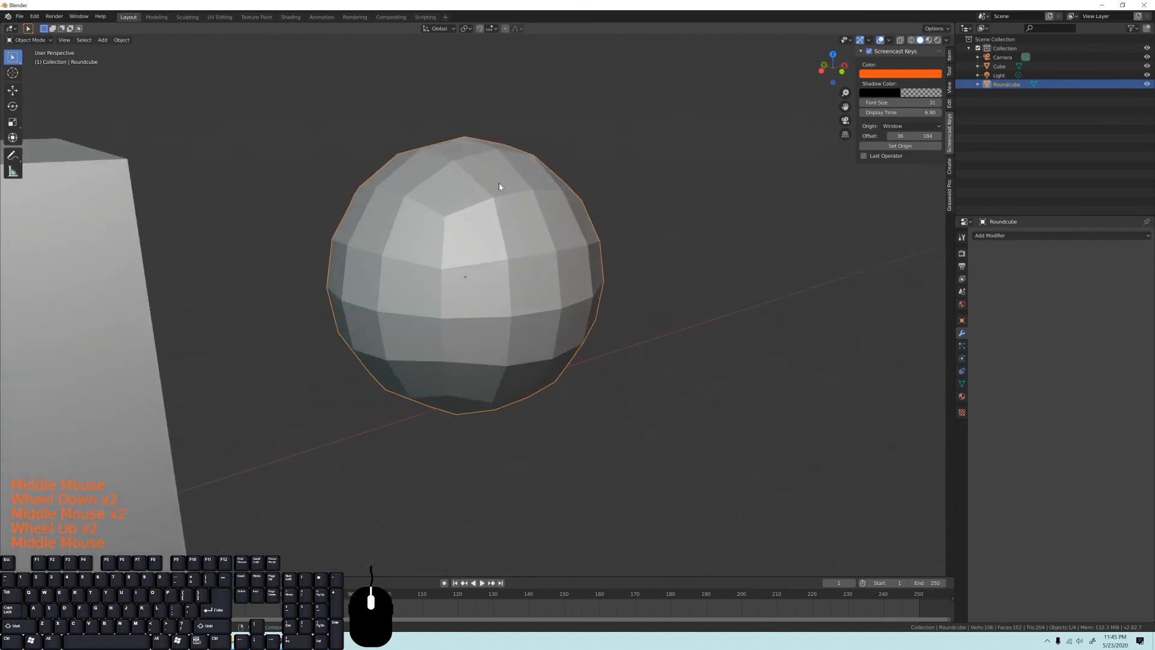
Apply smooth shading to the round cube and clear the selection.
{"action": "right_click", "coordinate": [507, 237]}
{"action": "left_click", "coordinate": [484, 227]}
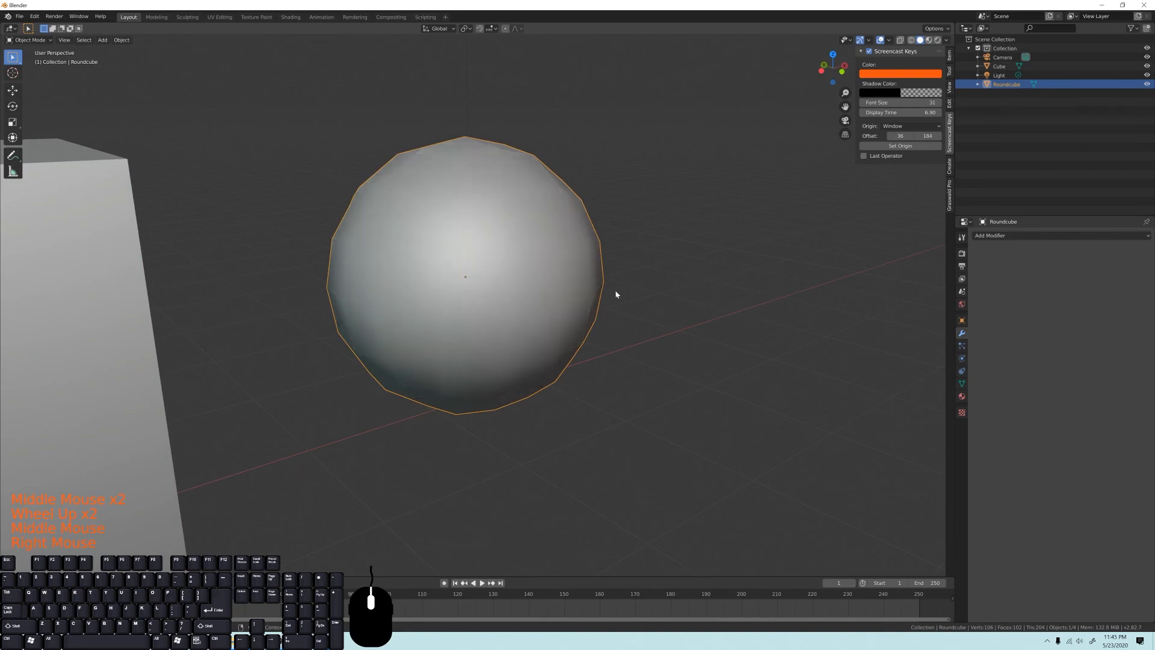
{"action": "key", "text": "alt+a"}
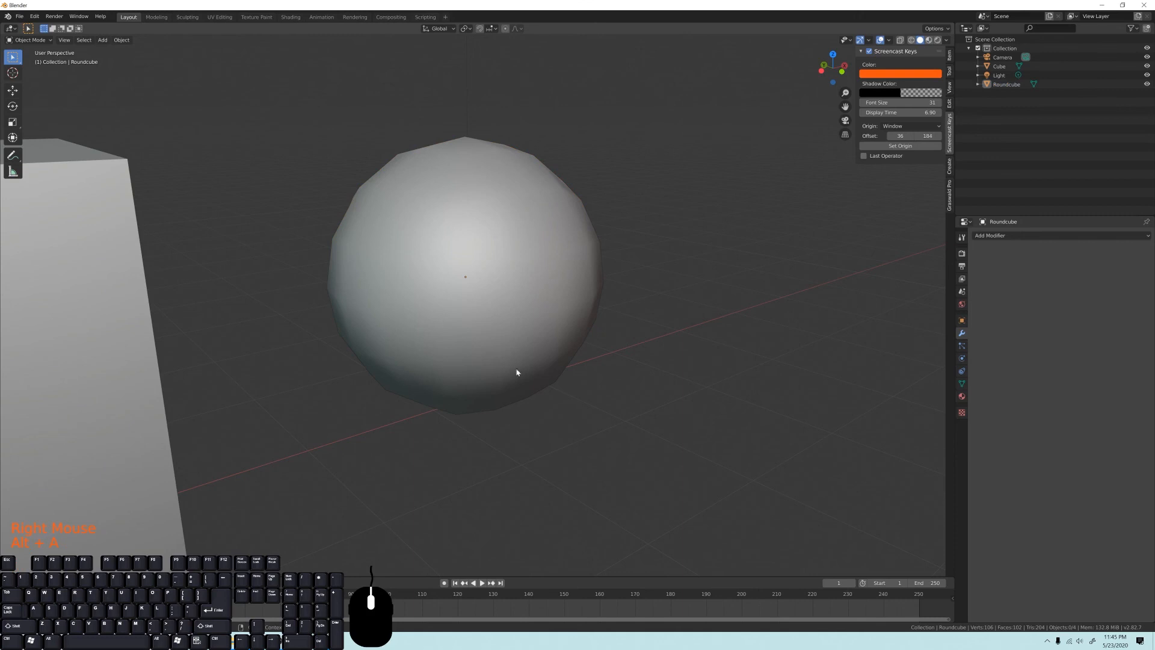
Examine the outline of the smooth-shaded round cube from several angles and reselect it.
{"action": "middle_click_drag", "start_coordinate": [516, 372], "coordinate": [561, 330]}
{"action": "scroll", "coordinate": [588, 283], "scroll_direction": "up", "scroll_amount": 3}
{"action": "middle_click_drag", "start_coordinate": [587, 283], "coordinate": [575, 309], "text": "shift"}
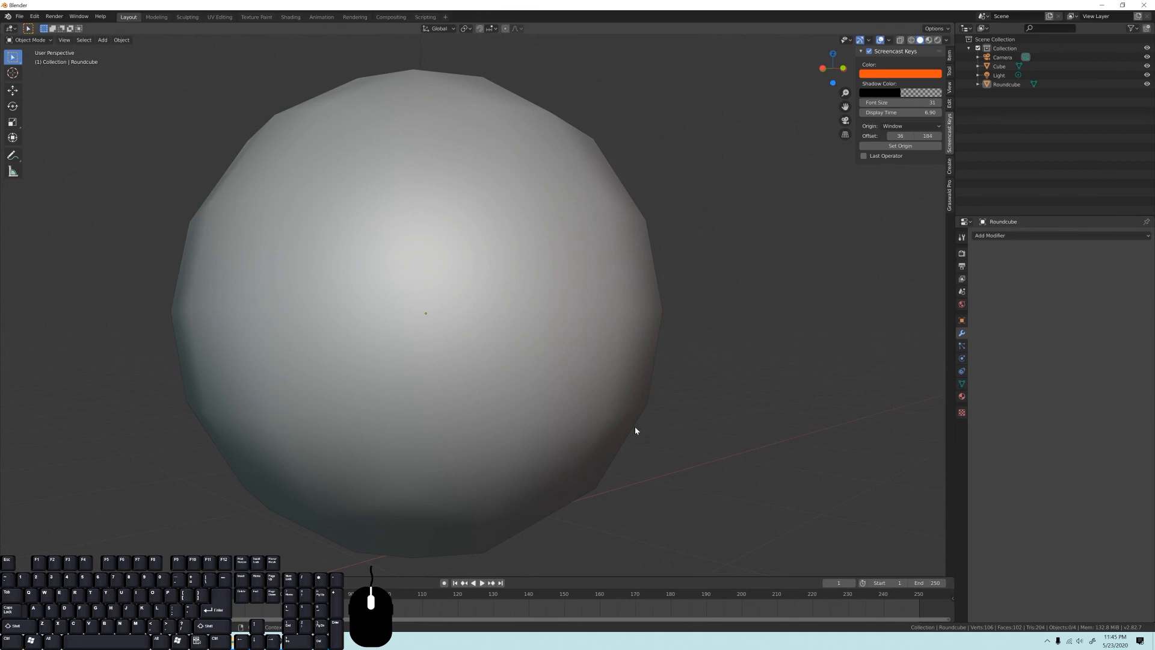
{"action": "middle_click_drag", "start_coordinate": [580, 478], "coordinate": [485, 136]}
{"action": "scroll", "coordinate": [455, 302], "scroll_direction": "down", "scroll_amount": 6}
{"action": "middle_click_drag", "start_coordinate": [454, 302], "coordinate": [546, 348]}
{"action": "left_click", "coordinate": [450, 265]}
{"action": "scroll", "coordinate": [417, 267], "scroll_direction": "up", "scroll_amount": 5}
{"action": "middle_click_drag", "start_coordinate": [414, 258], "coordinate": [391, 121]}
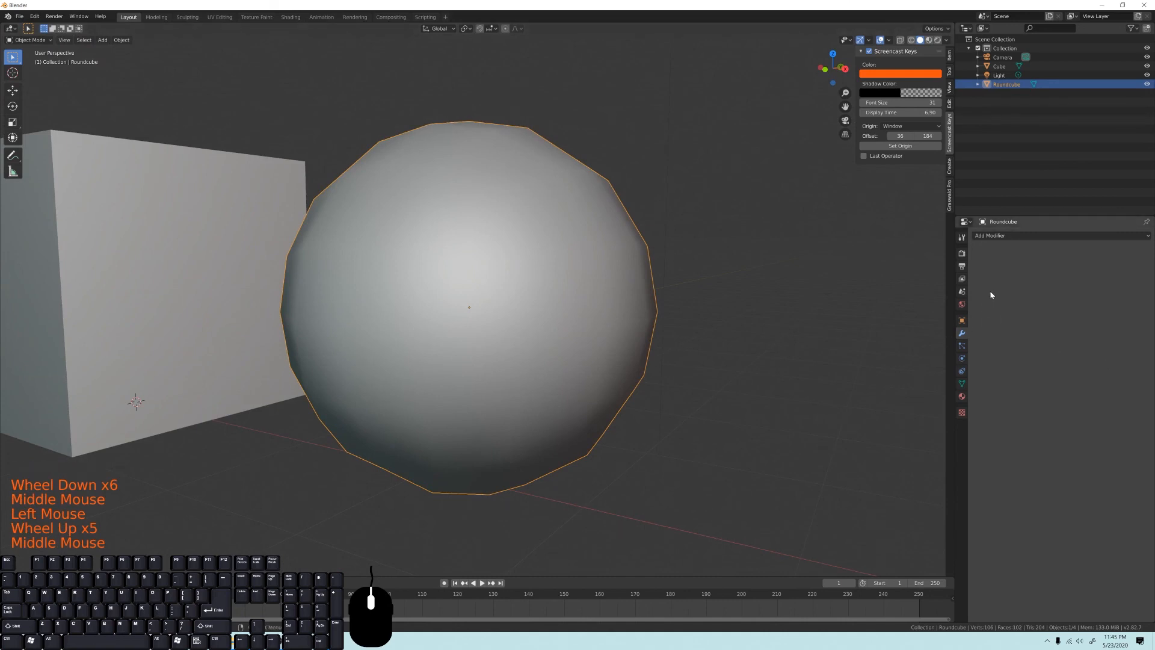
{"action": "middle_click_drag", "start_coordinate": [421, 180], "coordinate": [472, 184]}
{"action": "scroll", "coordinate": [457, 173], "scroll_direction": "down", "scroll_amount": 2}
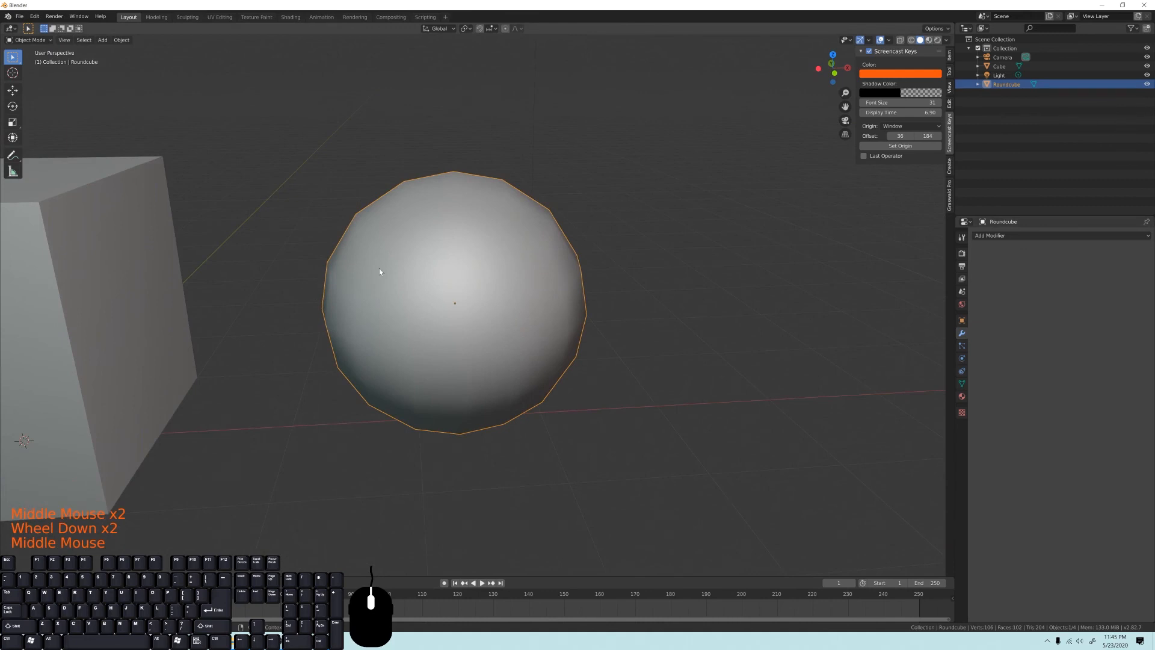
{"action": "middle_click_drag", "start_coordinate": [383, 216], "coordinate": [423, 202]}
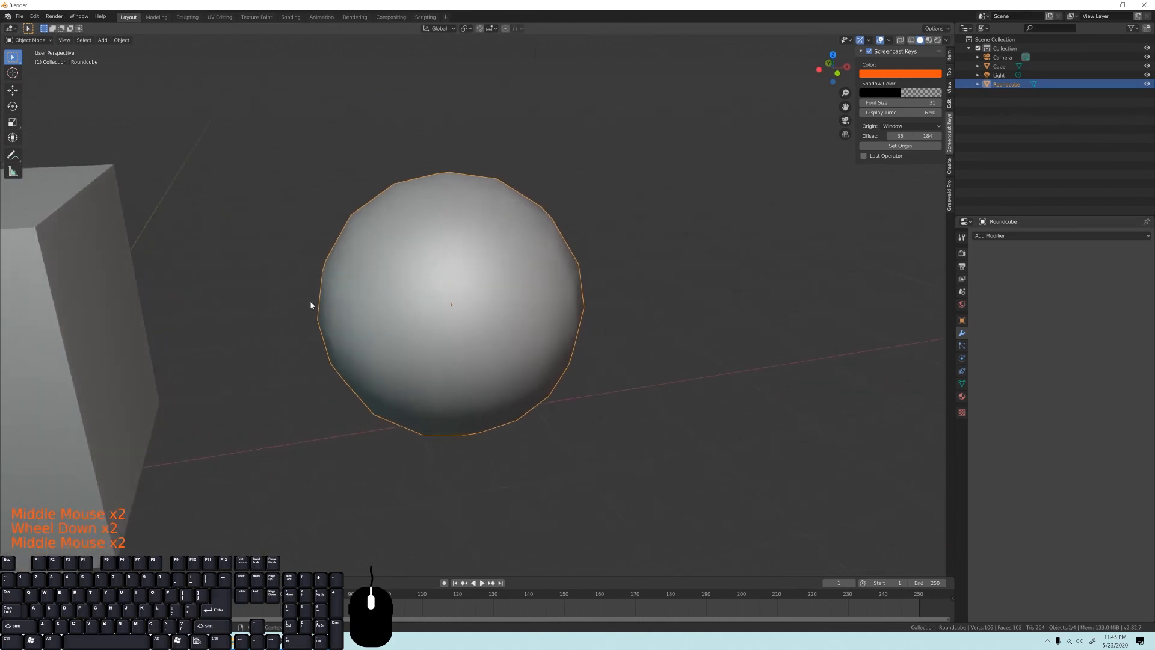
Add a Subdivision Surface modifier to the round cube and set its viewport subdivisions to 2.
{"action": "left_click", "coordinate": [962, 253]}
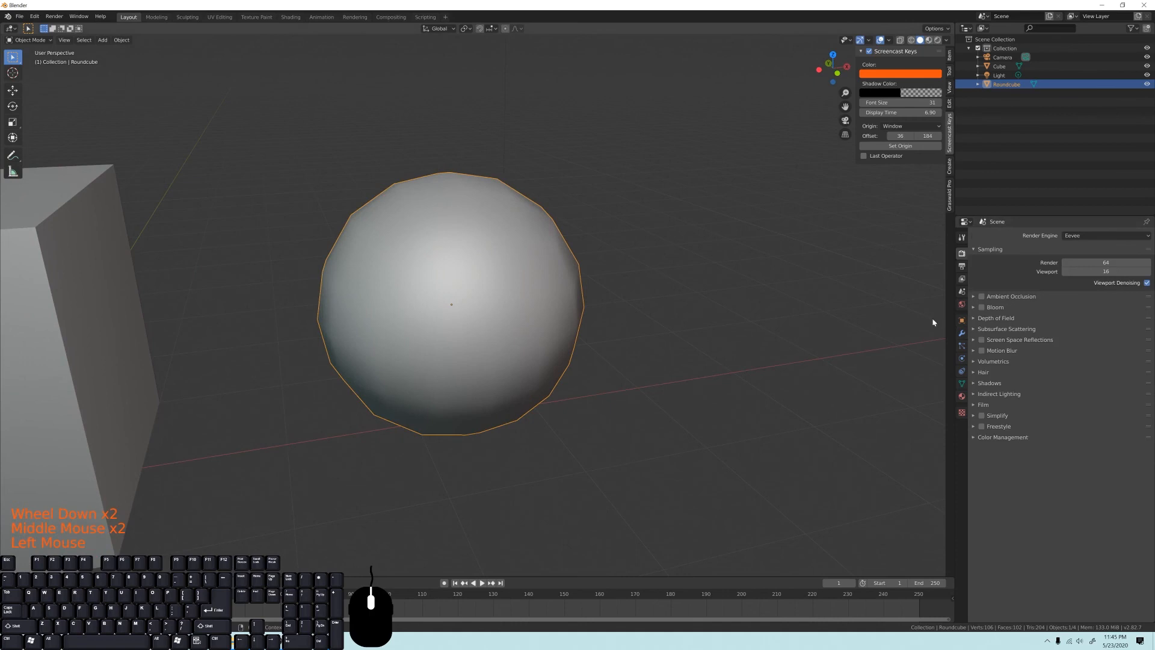
{"action": "left_click", "coordinate": [961, 334]}
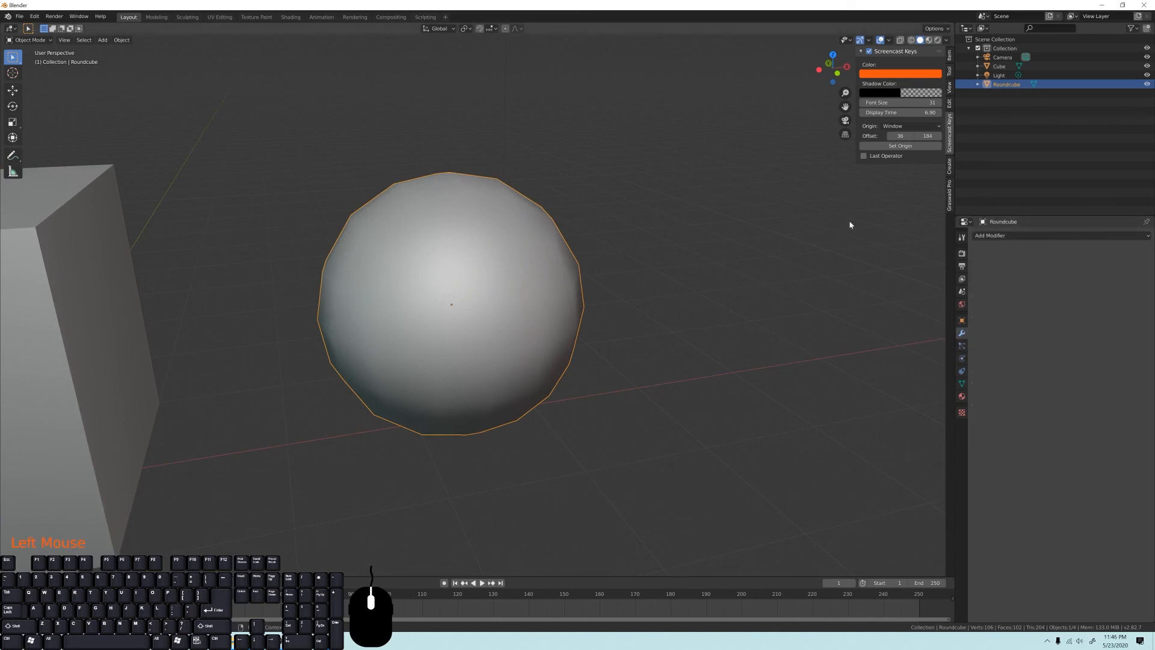
{"action": "left_click", "coordinate": [1043, 236]}
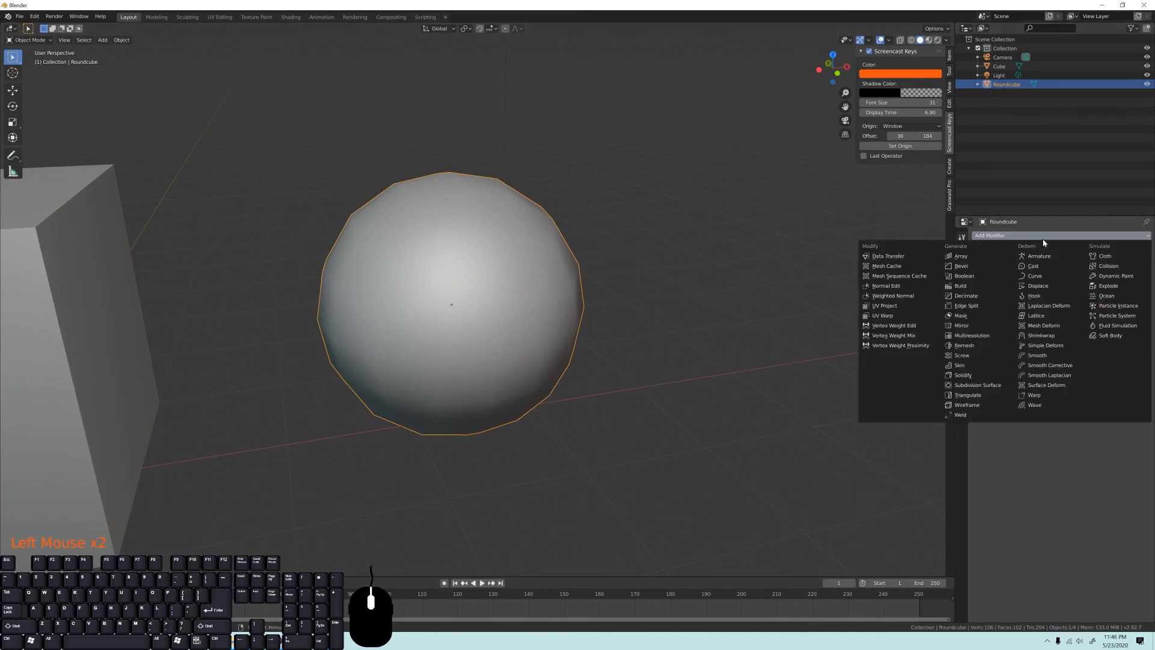
{"action": "left_click", "coordinate": [979, 387]}
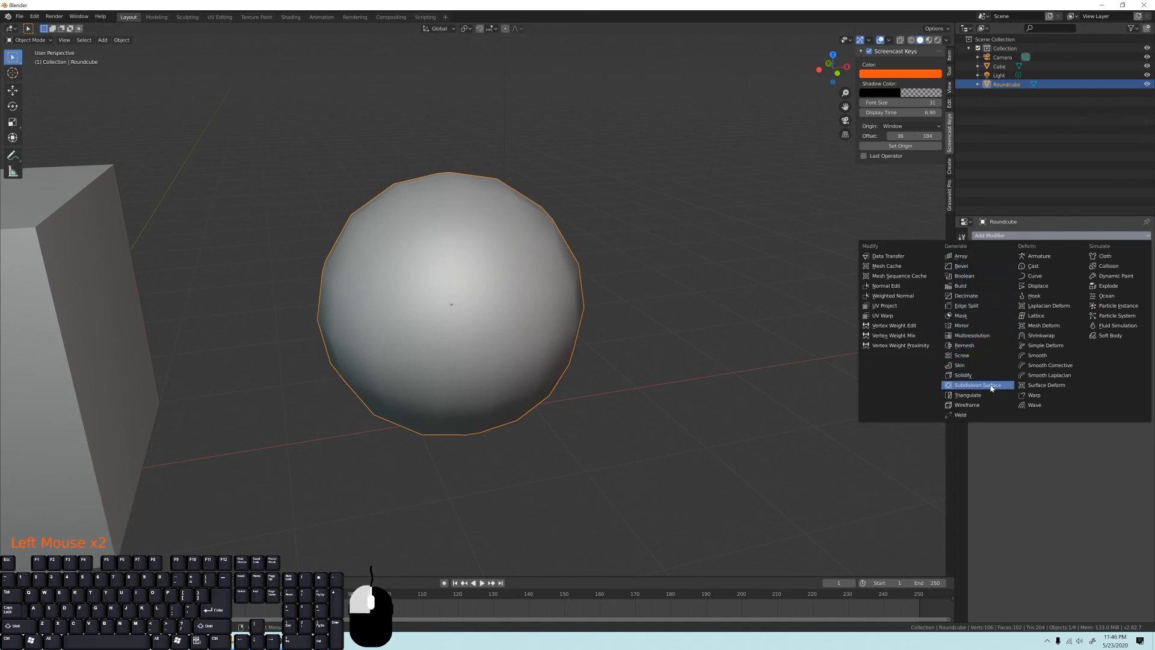
{"action": "middle_click_drag", "start_coordinate": [466, 329], "coordinate": [523, 256]}
{"action": "scroll", "coordinate": [481, 313], "scroll_direction": "up", "scroll_amount": 1}
{"action": "scroll", "coordinate": [529, 250], "scroll_direction": "up", "scroll_amount": 1}
{"action": "scroll", "coordinate": [529, 250], "scroll_direction": "up", "scroll_amount": 1}
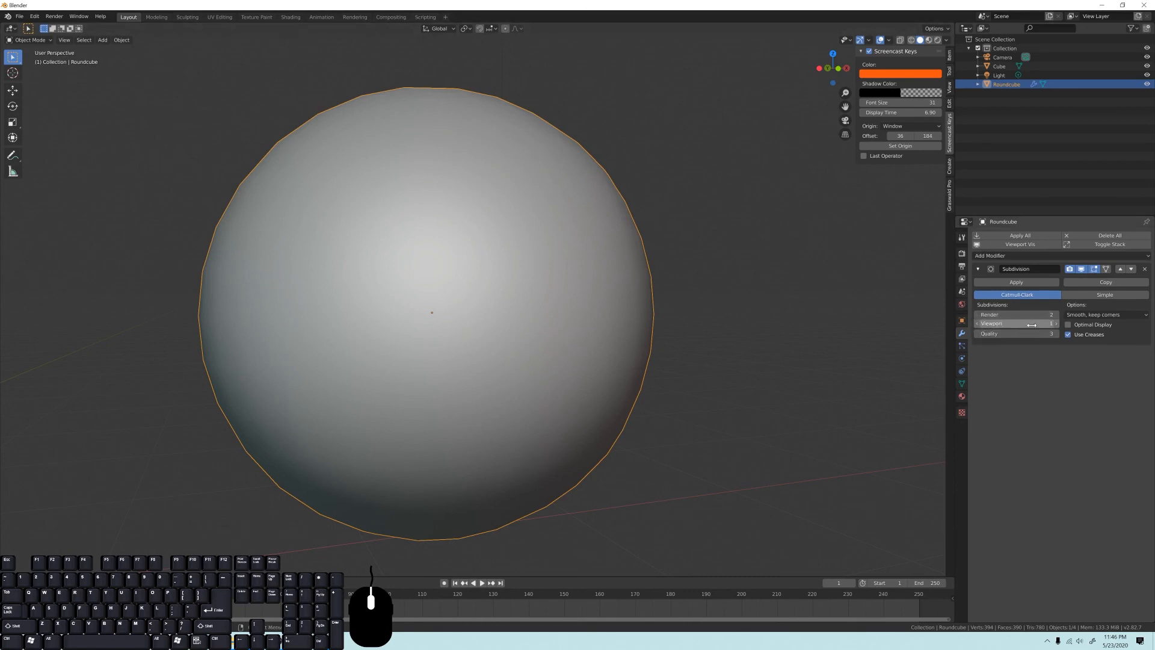
{"action": "left_click", "coordinate": [1056, 324]}
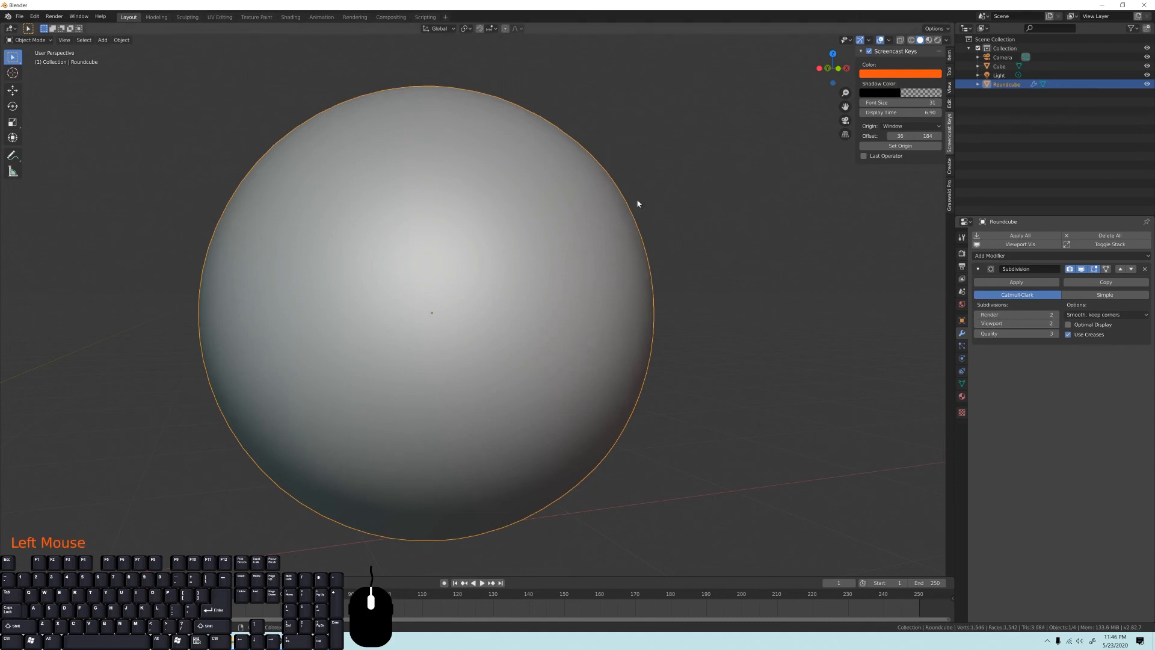
Add a Cylinder mesh to the scene at the world origin.
{"action": "middle_click_drag", "start_coordinate": [312, 135], "coordinate": [348, 85]}
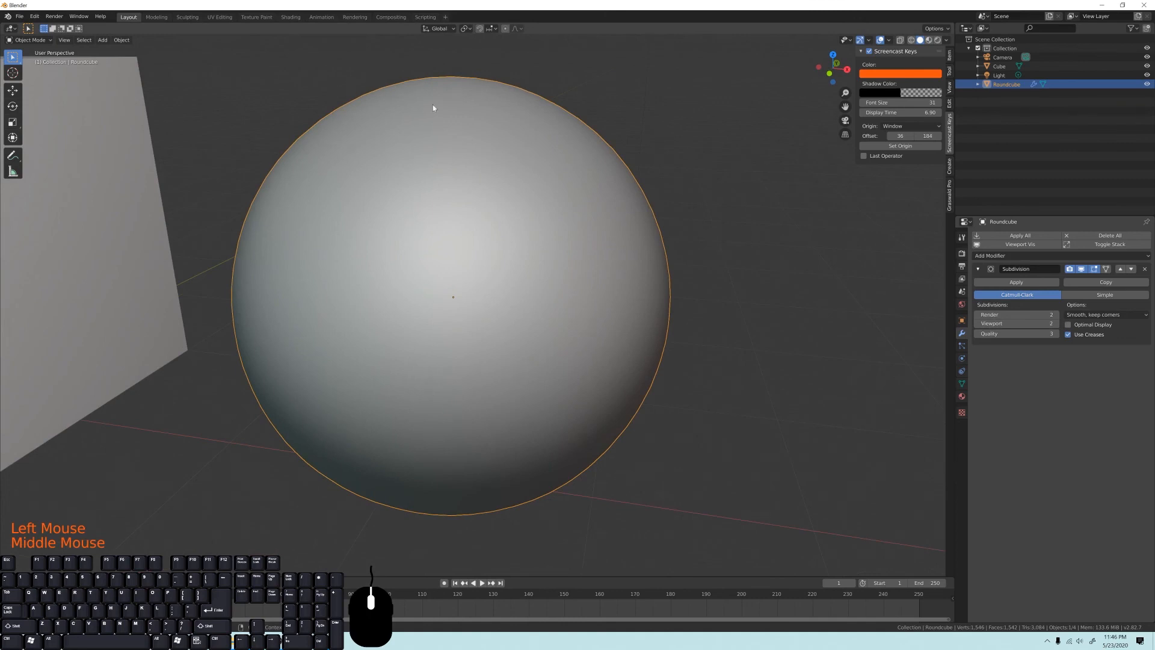
{"action": "scroll", "coordinate": [524, 238], "scroll_direction": "down", "scroll_amount": 8}
{"action": "middle_click_drag", "start_coordinate": [523, 238], "coordinate": [533, 278]}
{"action": "scroll", "coordinate": [523, 279], "scroll_direction": "down", "scroll_amount": 3}
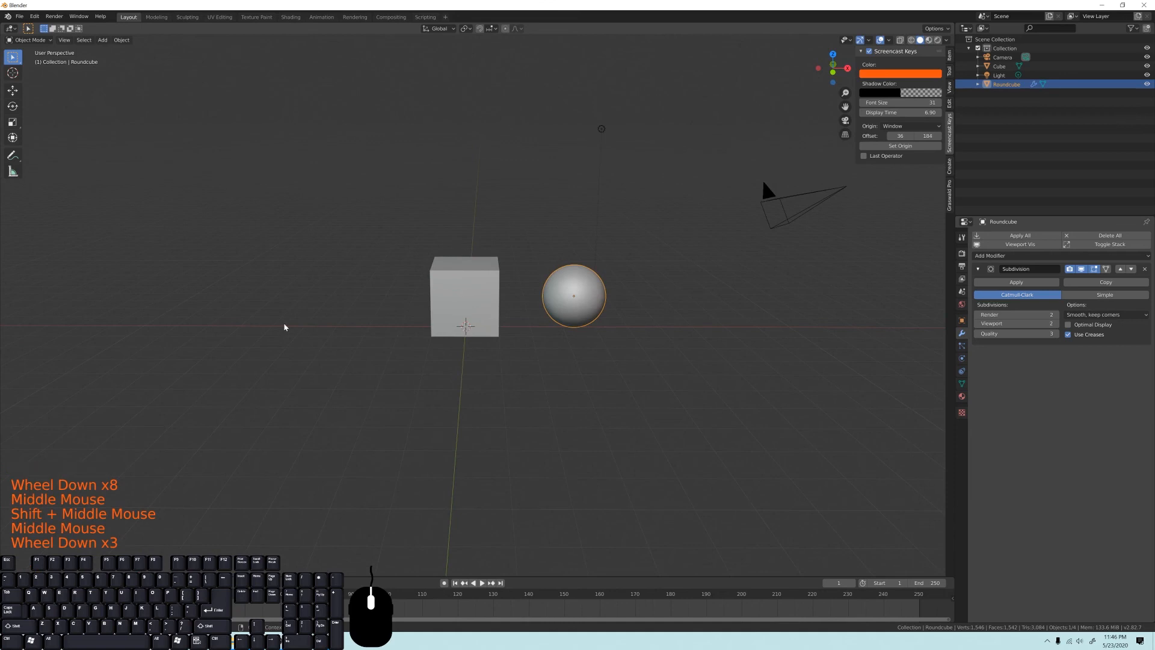
{"action": "key", "text": "shift+a"}
{"action": "mouse_move", "coordinate": [469, 326]}
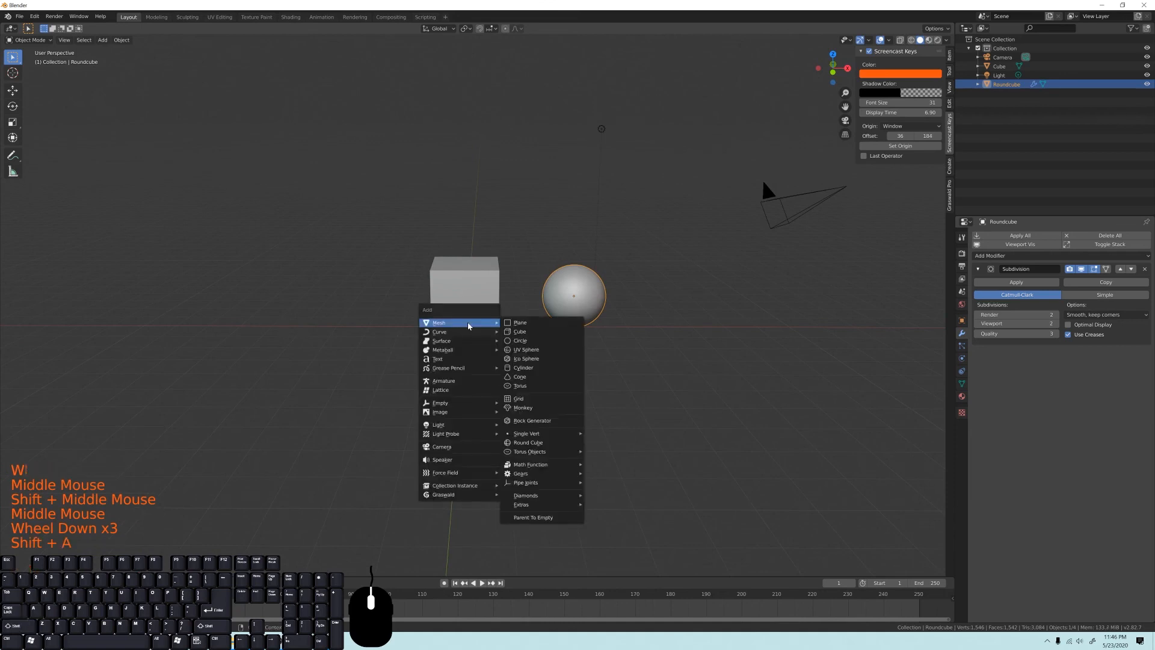
{"action": "left_click", "coordinate": [522, 367]}
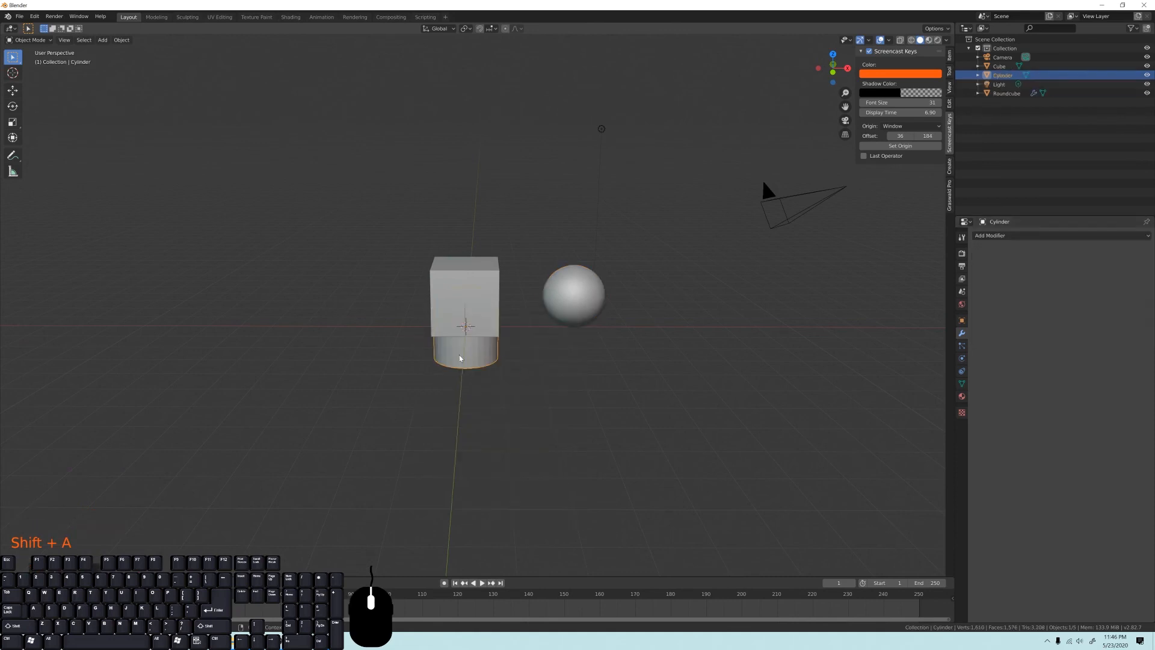
In front view, raise the cylinder along Z to sit on the ground line and move it about 6 m along negative X.
{"action": "key", "text": "KP_1"}
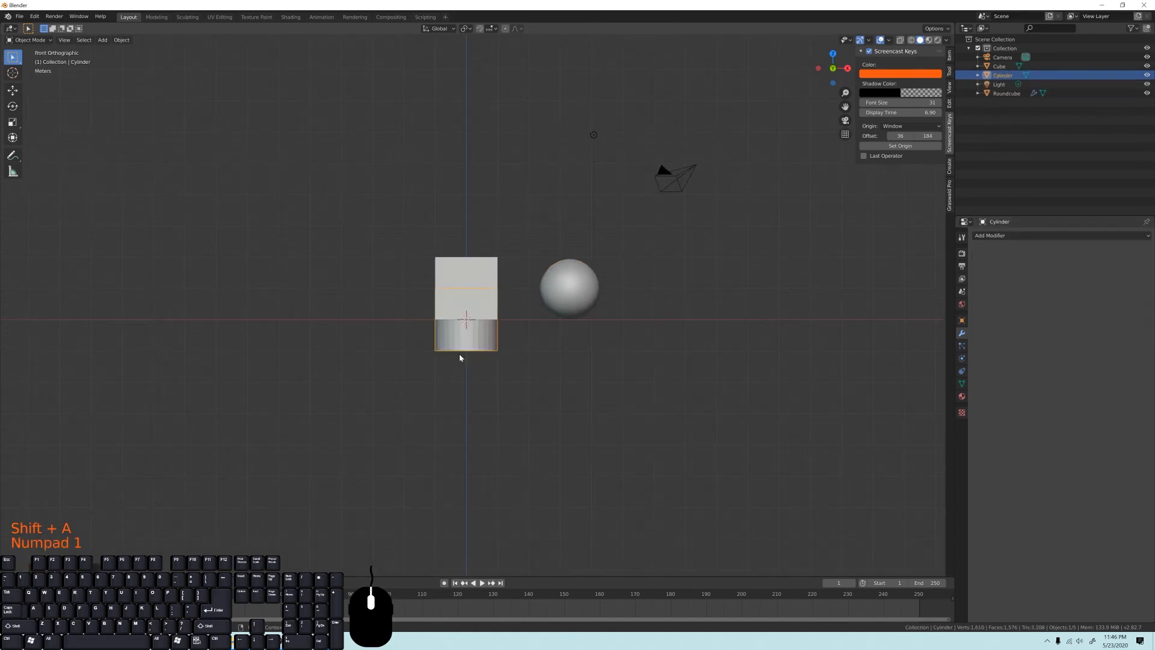
{"action": "scroll", "coordinate": [460, 356], "scroll_direction": "up", "scroll_amount": 1}
{"action": "key", "text": "g"}
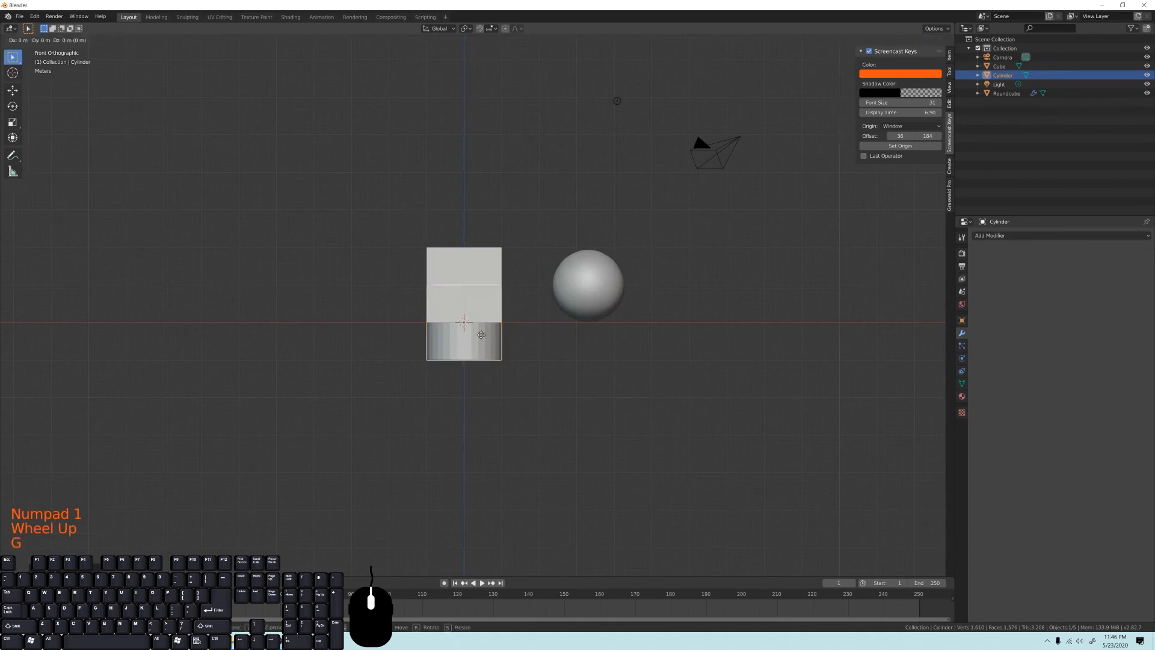
{"action": "key", "text": "z"}
{"action": "key", "text": "ctrl"}
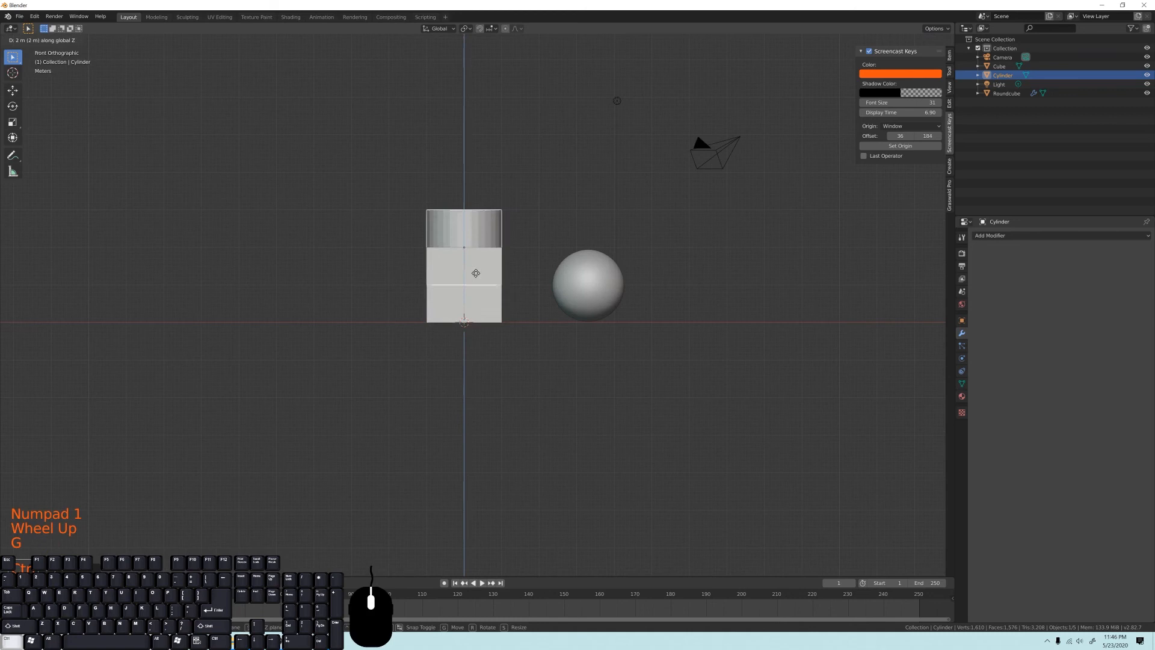
{"action": "left_click", "coordinate": [474, 296], "text": "ctrl"}
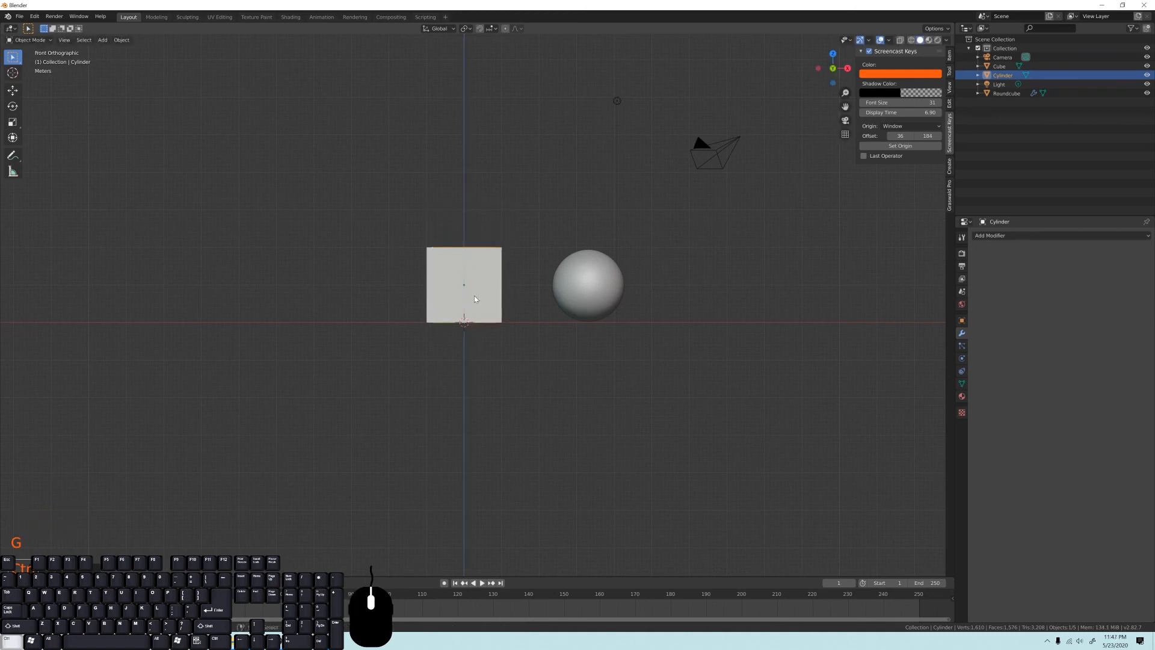
{"action": "key", "text": "g"}
{"action": "key", "text": "x"}
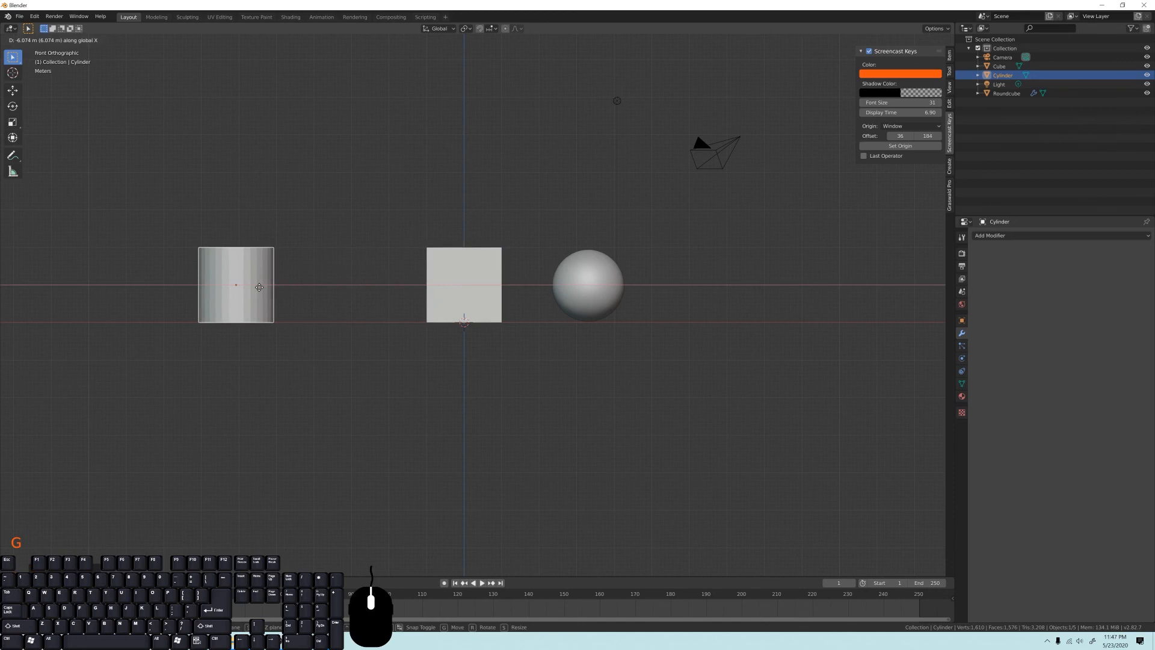
{"action": "left_click", "coordinate": [268, 287]}
Frame the cylinder up close from above and enter Edit Mode on it with nothing selected.
{"action": "middle_click_drag", "start_coordinate": [497, 335], "coordinate": [576, 277], "text": "shift"}
{"action": "scroll", "coordinate": [525, 302], "scroll_direction": "up", "scroll_amount": 3}
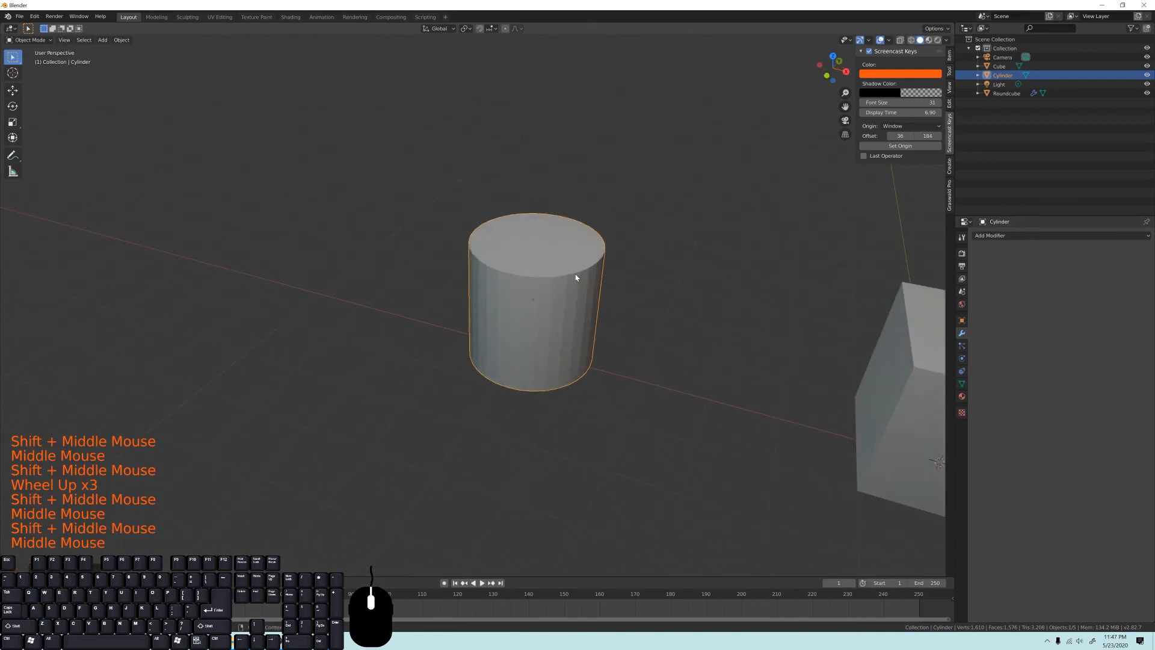
{"action": "key", "text": "KP_Decimal"}
{"action": "scroll", "coordinate": [492, 294], "scroll_direction": "down", "scroll_amount": 8}
{"action": "middle_click_drag", "start_coordinate": [492, 294], "coordinate": [405, 335]}
{"action": "scroll", "coordinate": [538, 304], "scroll_direction": "up", "scroll_amount": 4}
{"action": "scroll", "coordinate": [505, 338], "scroll_direction": "up", "scroll_amount": 2}
{"action": "middle_click_drag", "start_coordinate": [506, 340], "coordinate": [401, 356]}
{"action": "key", "text": "Tab"}
{"action": "key", "text": "alt+a"}
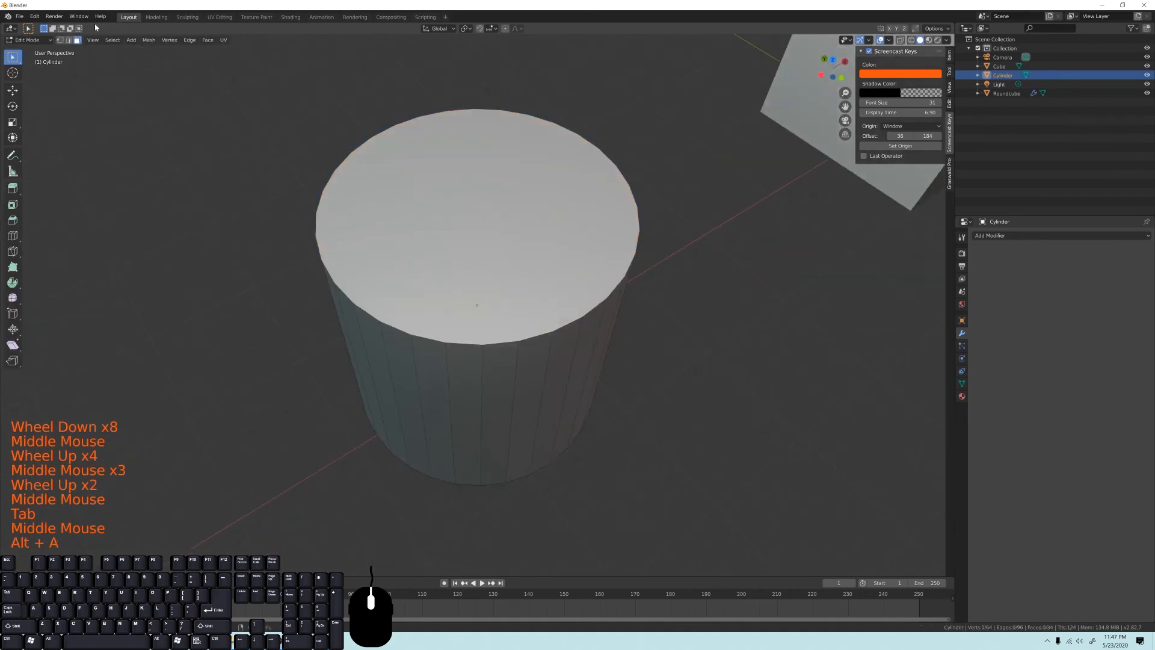
Switch to vertex selection and select the edge loop around the cylinder's top cap.
{"action": "left_click", "coordinate": [68, 40]}
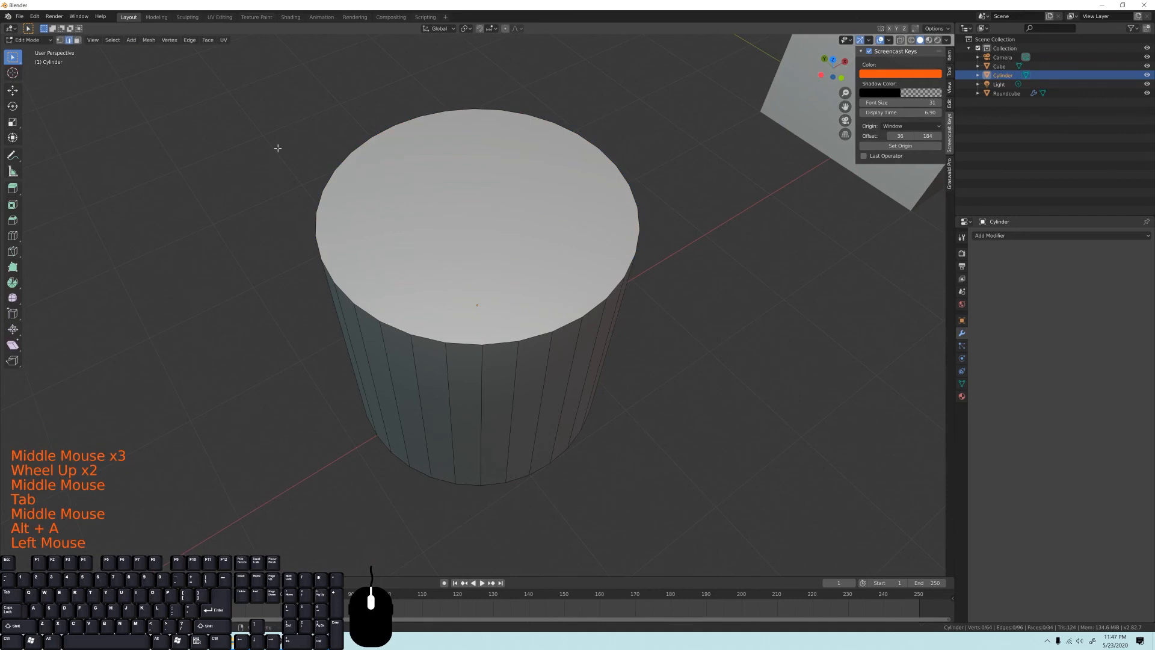
{"action": "left_click", "coordinate": [59, 40]}
{"action": "left_click", "coordinate": [463, 341], "text": "alt"}
{"action": "middle_click_drag", "start_coordinate": [463, 341], "coordinate": [563, 136]}
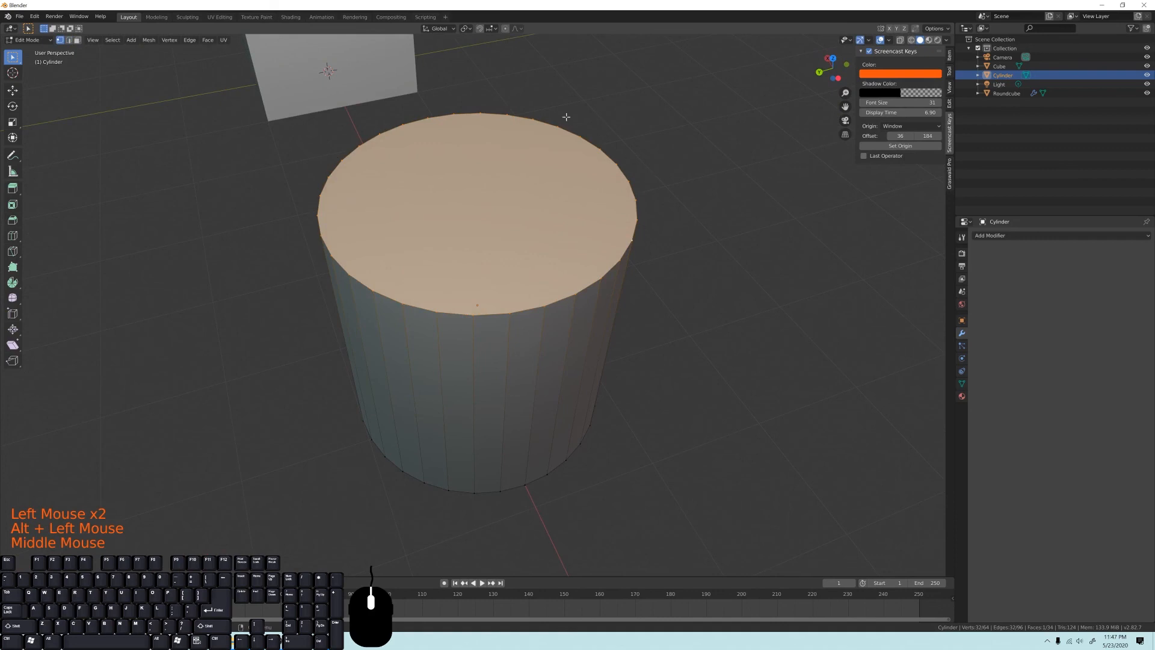
{"action": "middle_click_drag", "start_coordinate": [566, 116], "coordinate": [421, 156]}
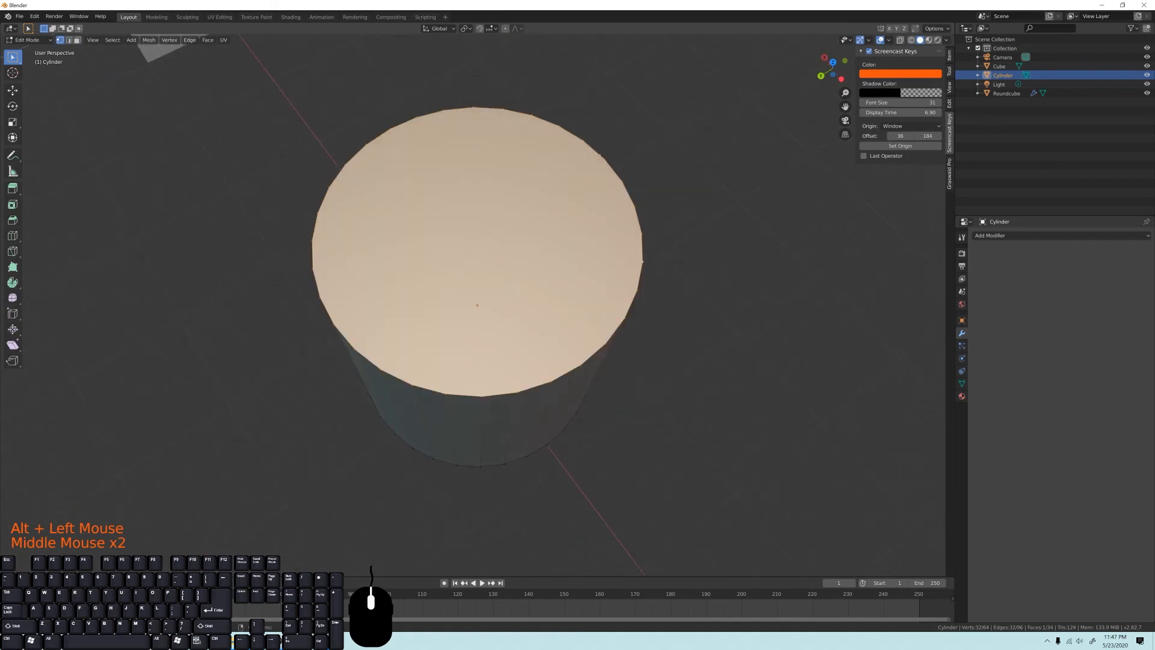
{"action": "middle_click_drag", "start_coordinate": [590, 306], "coordinate": [576, 263]}
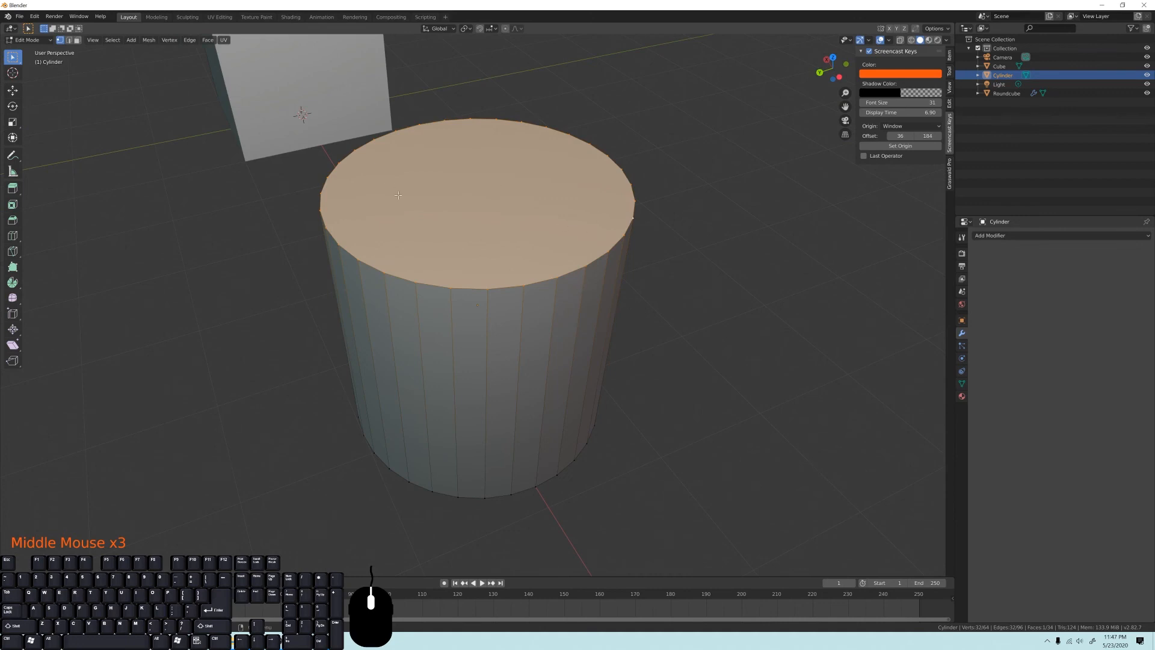
Deselect everything on the cylinder mesh and return to Object Mode.
{"action": "middle_click_drag", "start_coordinate": [544, 318], "coordinate": [633, 277]}
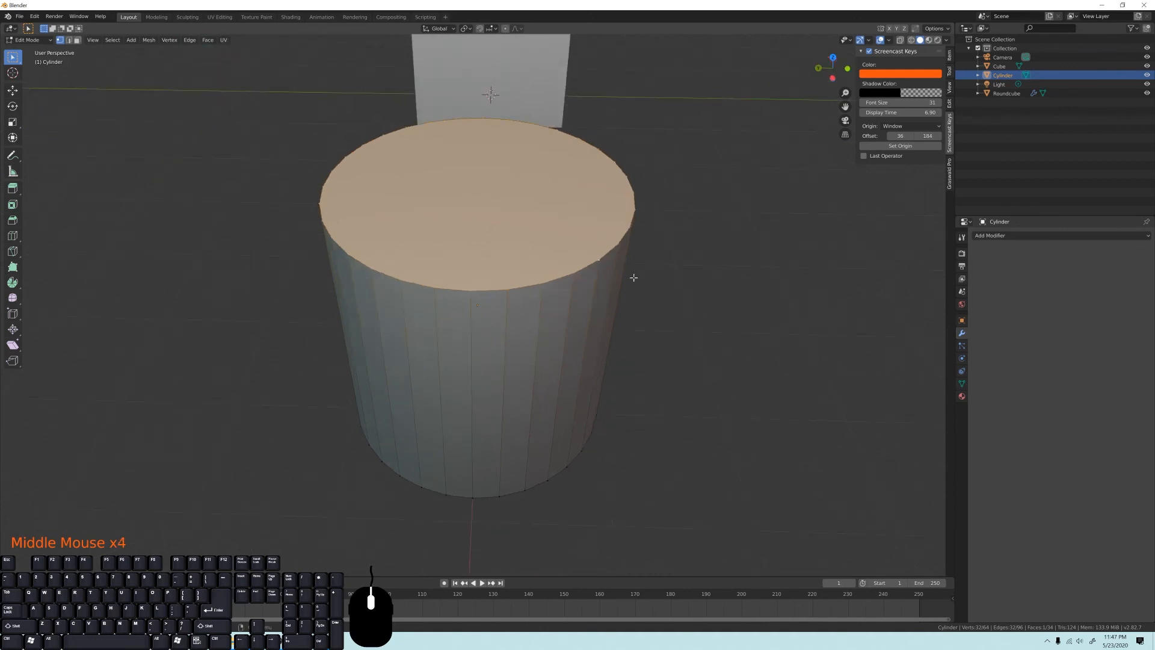
{"action": "middle_click_drag", "start_coordinate": [368, 253], "coordinate": [636, 330]}
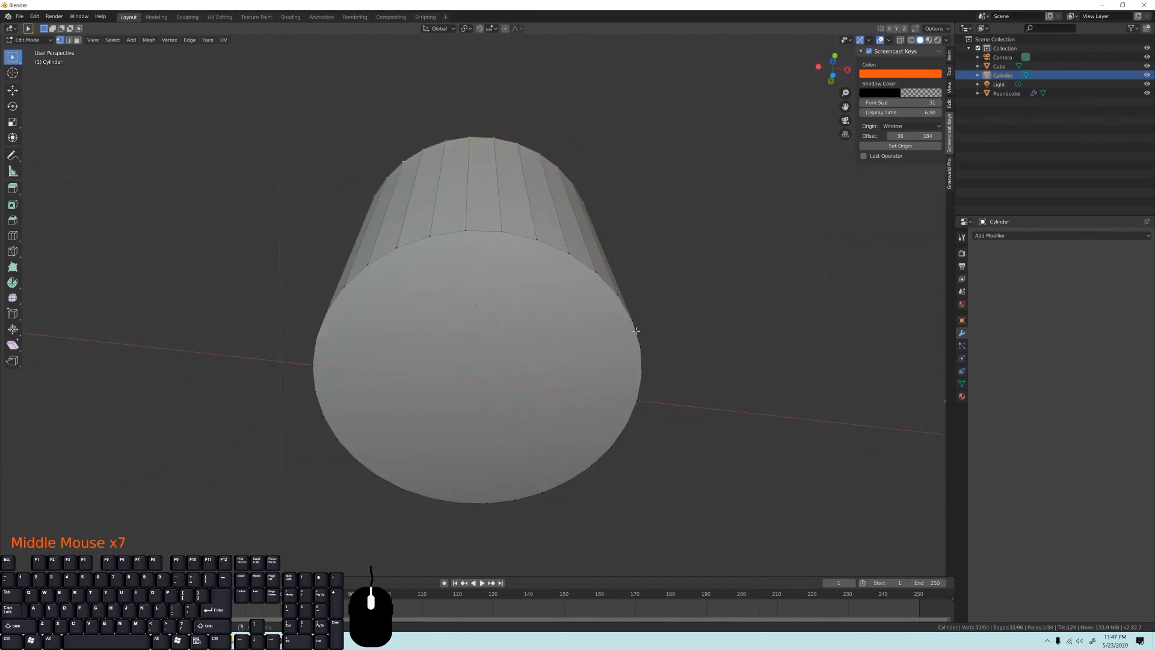
{"action": "middle_click_drag", "start_coordinate": [517, 189], "coordinate": [597, 210]}
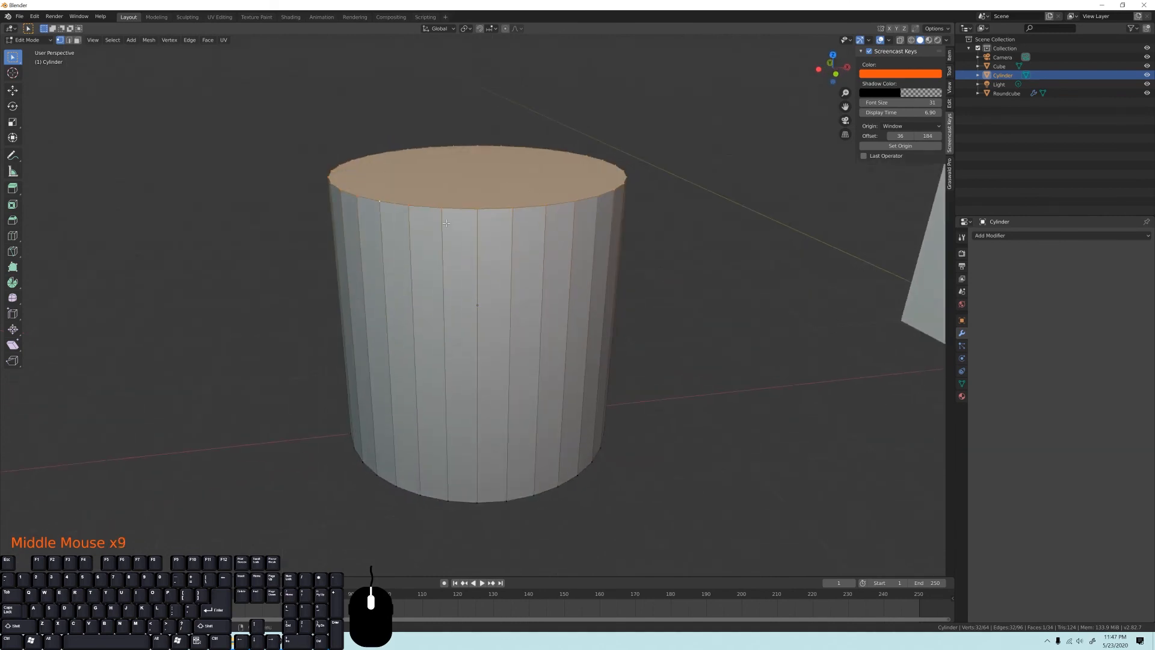
{"action": "key", "text": "alt+a"}
{"action": "key", "text": "Tab"}
Apply smooth shading to the cylinder.
{"action": "middle_click_drag", "start_coordinate": [517, 269], "coordinate": [477, 291]}
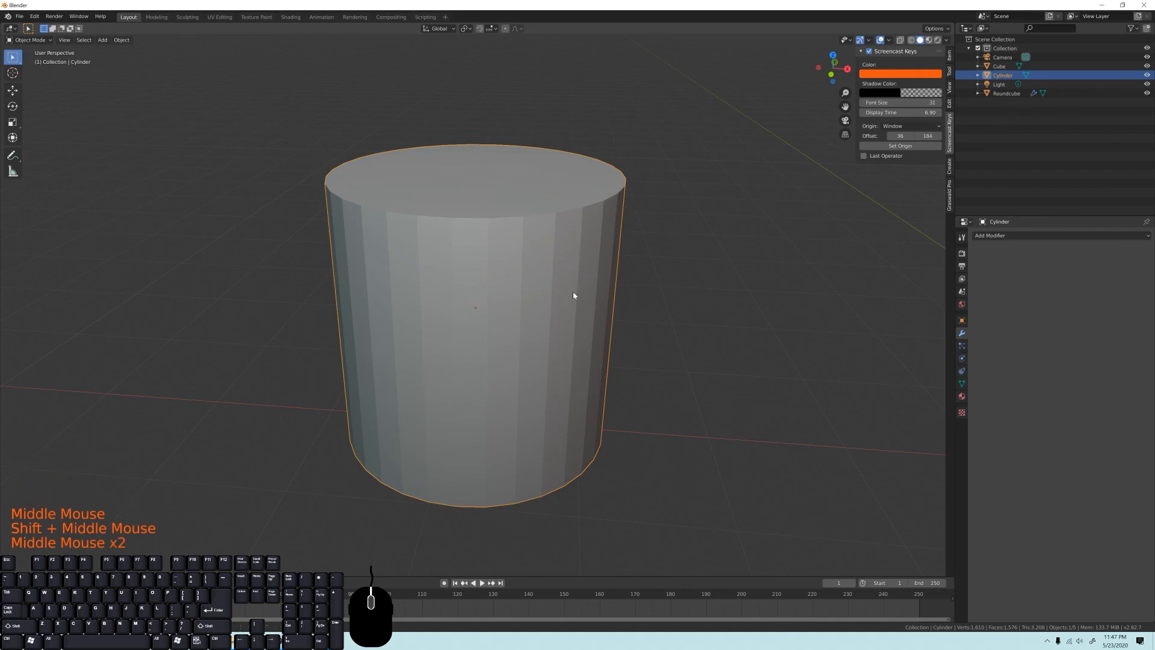
{"action": "middle_click_drag", "start_coordinate": [573, 292], "coordinate": [431, 202]}
{"action": "middle_click_drag", "start_coordinate": [581, 212], "coordinate": [500, 160]}
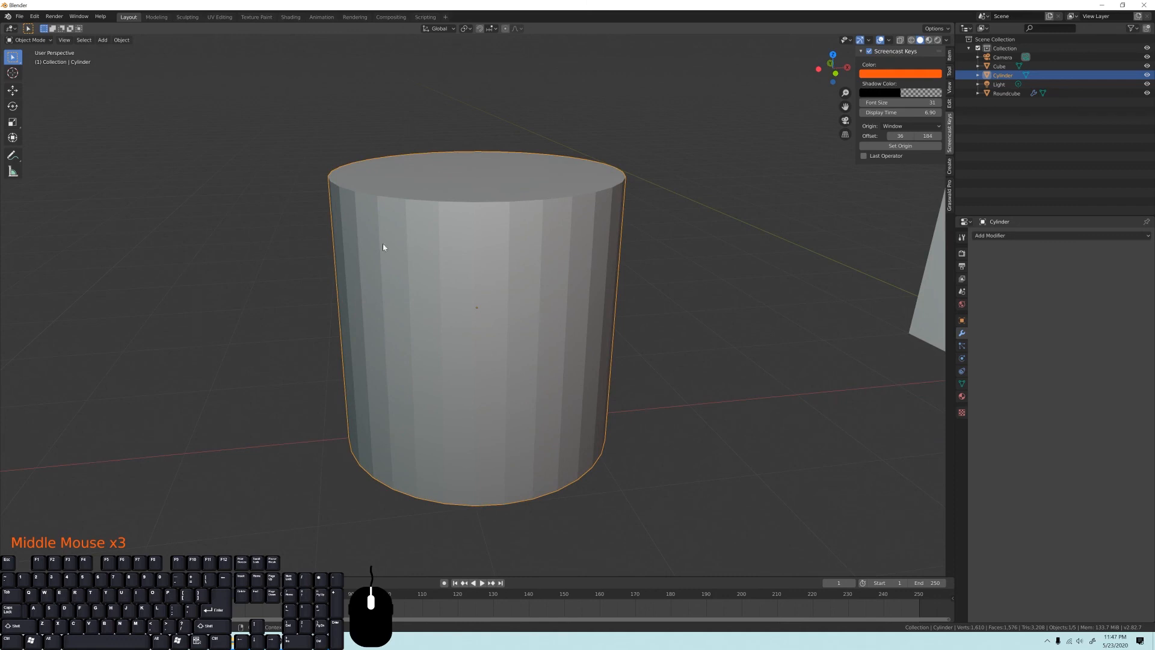
{"action": "right_click", "coordinate": [472, 258]}
{"action": "left_click", "coordinate": [434, 256]}
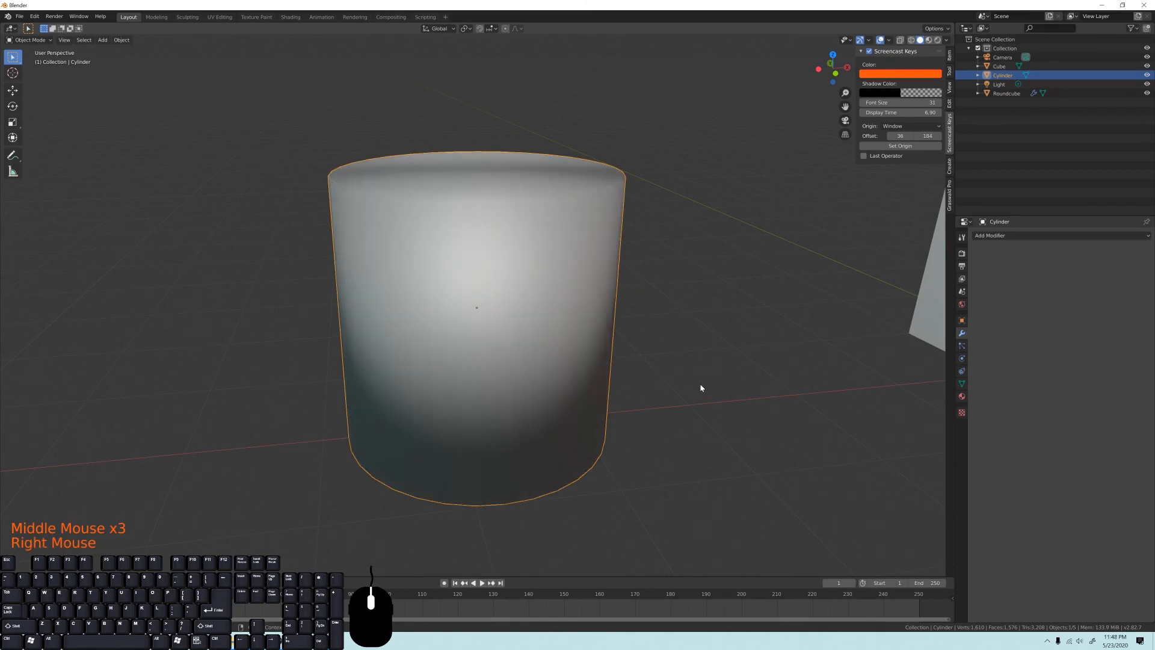
Examine the smooth-shaded cylinder's top rim and outline up close for shading artifacts and faceting.
{"action": "mouse_move", "coordinate": [531, 373]}
{"action": "middle_mouse_down"}
{"action": "mouse_move", "coordinate": [546, 353]}
{"action": "mouse_move", "coordinate": [542, 286]}
{"action": "mouse_move", "coordinate": [543, 390]}
{"action": "mouse_move", "coordinate": [540, 379]}
{"action": "middle_mouse_up"}
{"action": "middle_click_drag", "start_coordinate": [534, 264], "coordinate": [544, 312]}
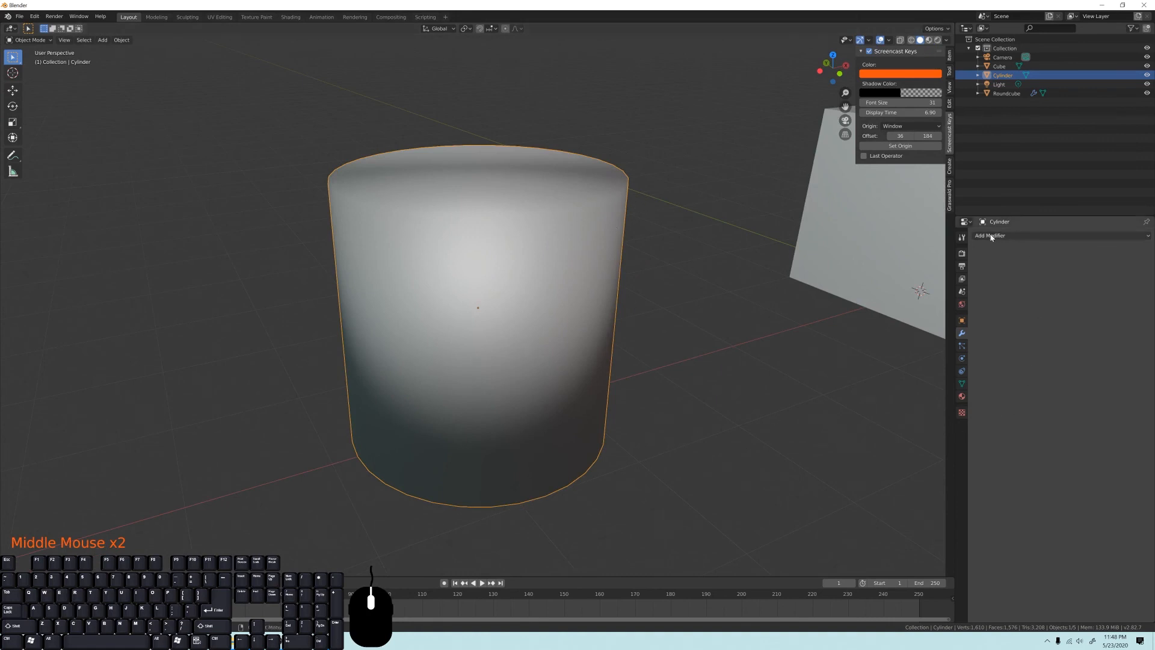
{"action": "mouse_move", "coordinate": [610, 366]}
{"action": "middle_mouse_down"}
{"action": "mouse_move", "coordinate": [627, 360]}
{"action": "mouse_move", "coordinate": [602, 372]}
{"action": "middle_mouse_up"}
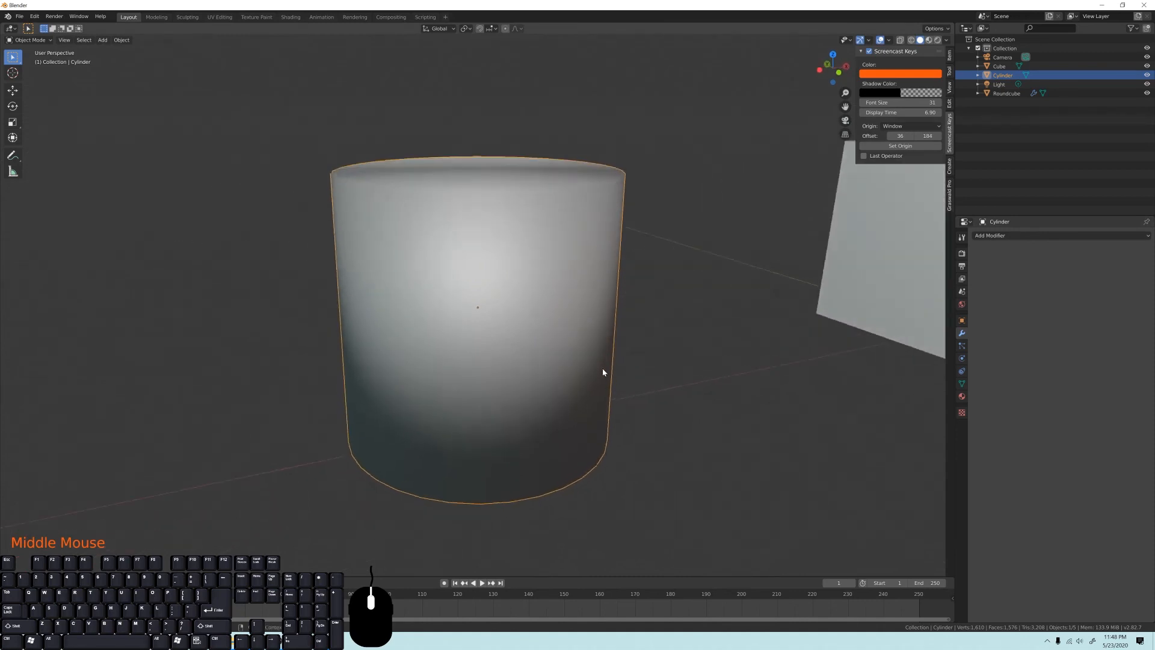
{"action": "scroll", "coordinate": [604, 372], "scroll_direction": "up", "scroll_amount": 3}
{"action": "middle_click_drag", "start_coordinate": [651, 315], "coordinate": [541, 433], "text": "shift"}
{"action": "scroll", "coordinate": [657, 361], "scroll_direction": "up", "scroll_amount": 2}
{"action": "middle_click_drag", "start_coordinate": [657, 360], "coordinate": [640, 379], "text": "shift"}
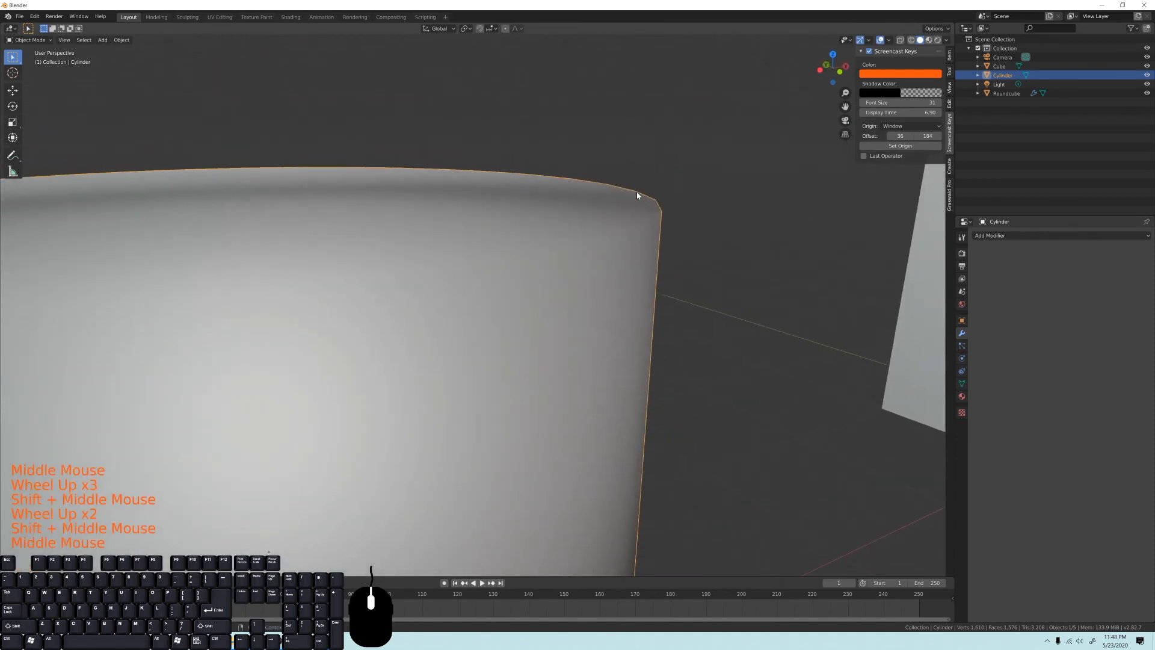
{"action": "scroll", "coordinate": [664, 216], "scroll_direction": "up", "scroll_amount": 2}
{"action": "middle_click_drag", "start_coordinate": [691, 260], "coordinate": [508, 252], "text": "shift"}
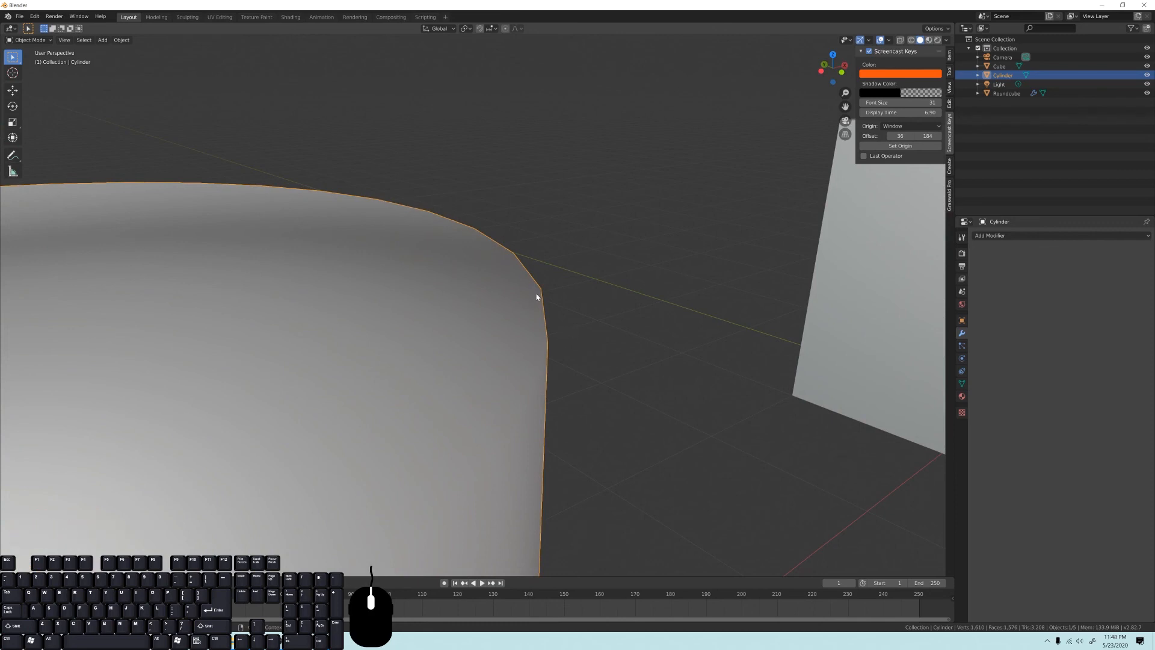
{"action": "scroll", "coordinate": [537, 297], "scroll_direction": "down", "scroll_amount": 8}
{"action": "middle_click_drag", "start_coordinate": [495, 356], "coordinate": [462, 234], "text": "shift"}
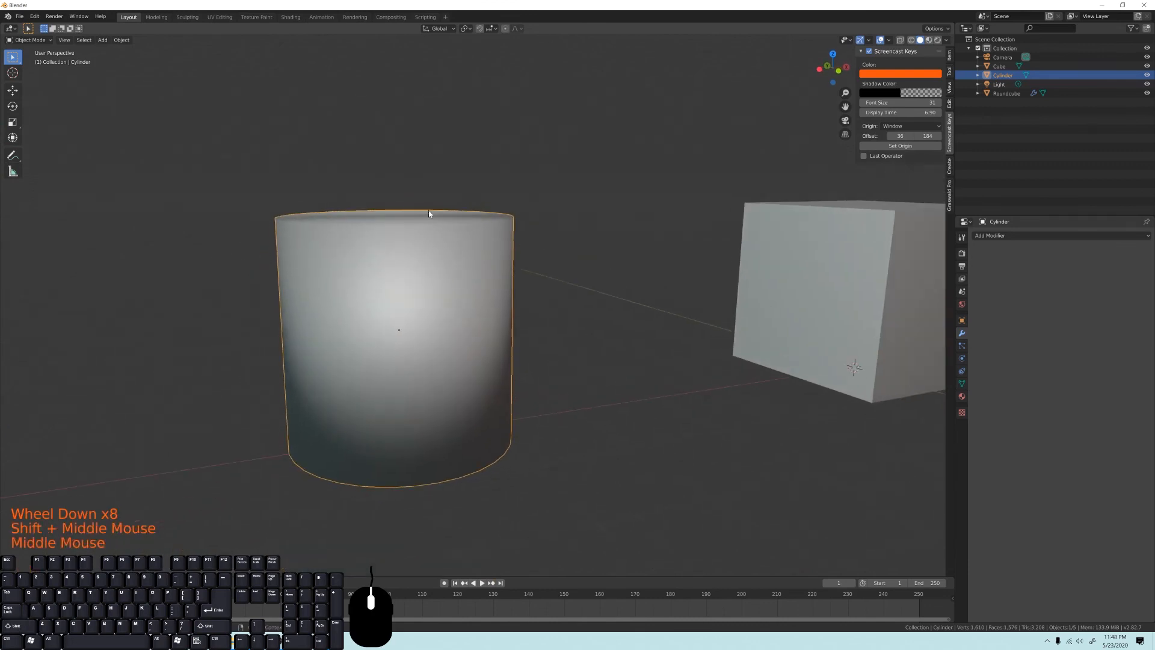
{"action": "middle_click_drag", "start_coordinate": [463, 180], "coordinate": [510, 258], "text": "shift"}
{"action": "middle_click_drag", "start_coordinate": [691, 250], "coordinate": [705, 273]}
Add a Subdivision Surface modifier to the cylinder with 2 viewport levels.
{"action": "left_click", "coordinate": [1019, 236]}
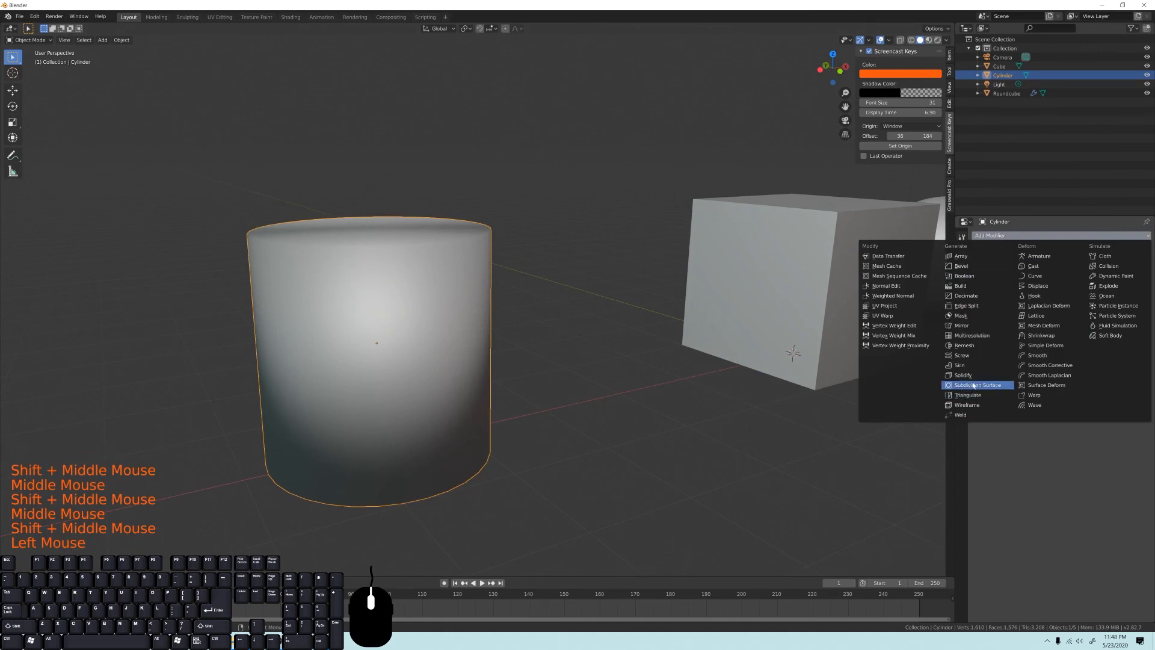
{"action": "left_click", "coordinate": [431, 262]}
{"action": "middle_click_drag", "start_coordinate": [431, 261], "coordinate": [474, 272], "text": "shift"}
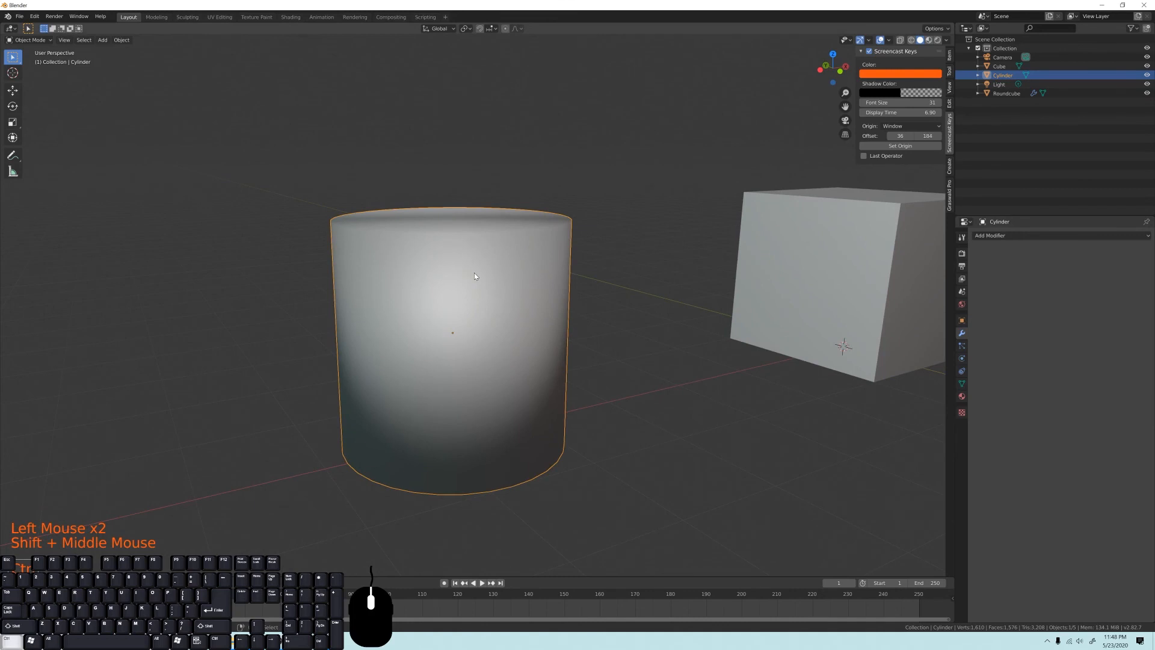
{"action": "key", "text": "ctrl+2"}
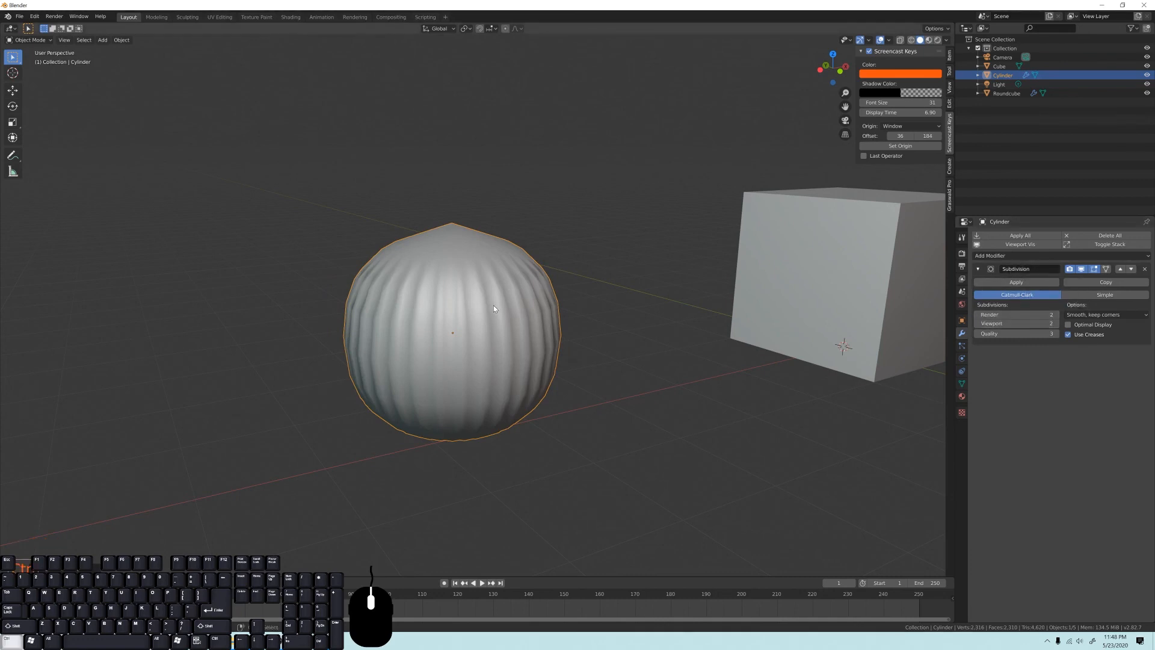
Try viewport subdivision levels 1, 3 and 4 on the cylinder, ending back on level 2.
{"action": "key", "text": "ctrl+1"}
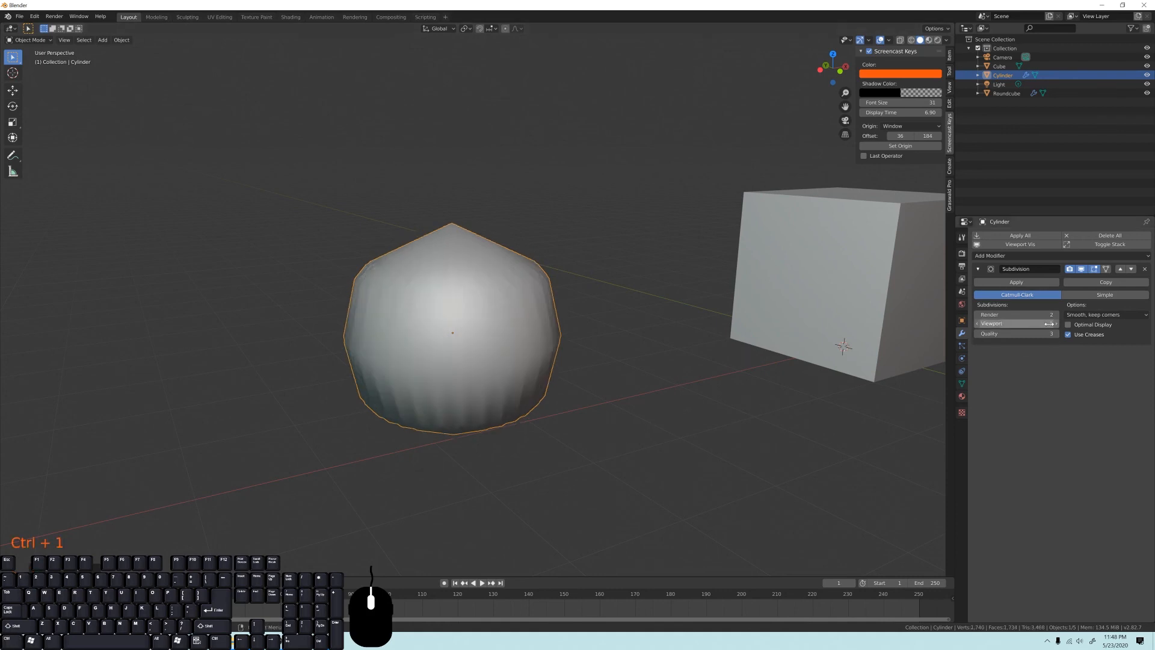
{"action": "key", "text": "ctrl+3"}
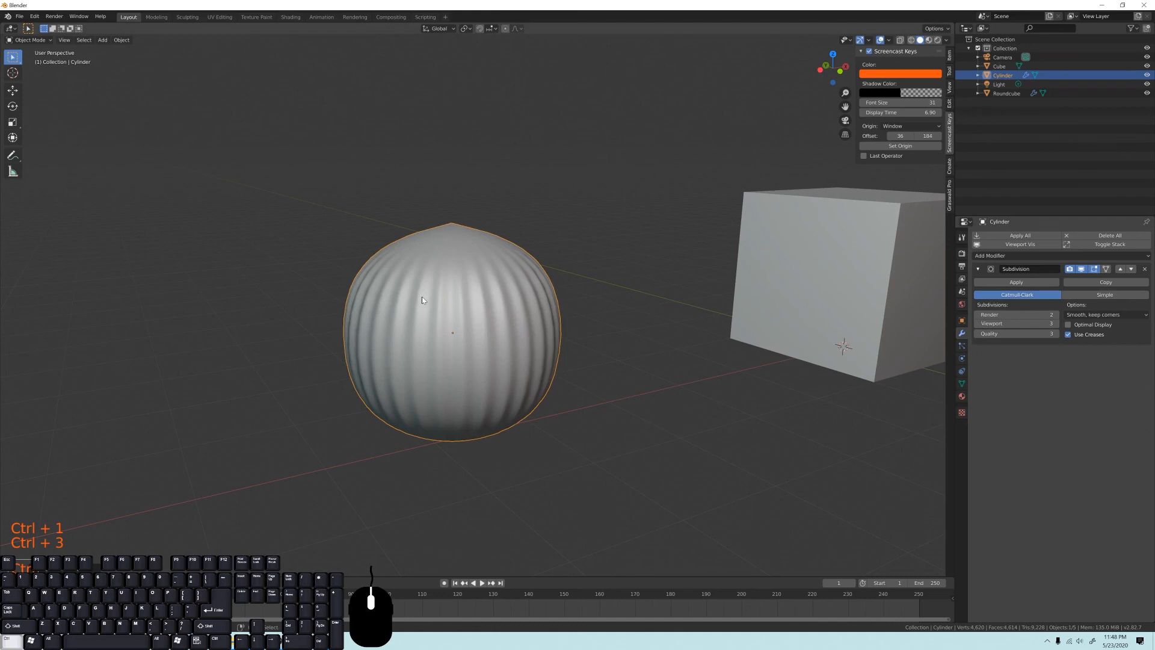
{"action": "key", "text": "ctrl+4"}
{"action": "scroll", "coordinate": [454, 295], "scroll_direction": "up", "scroll_amount": 1}
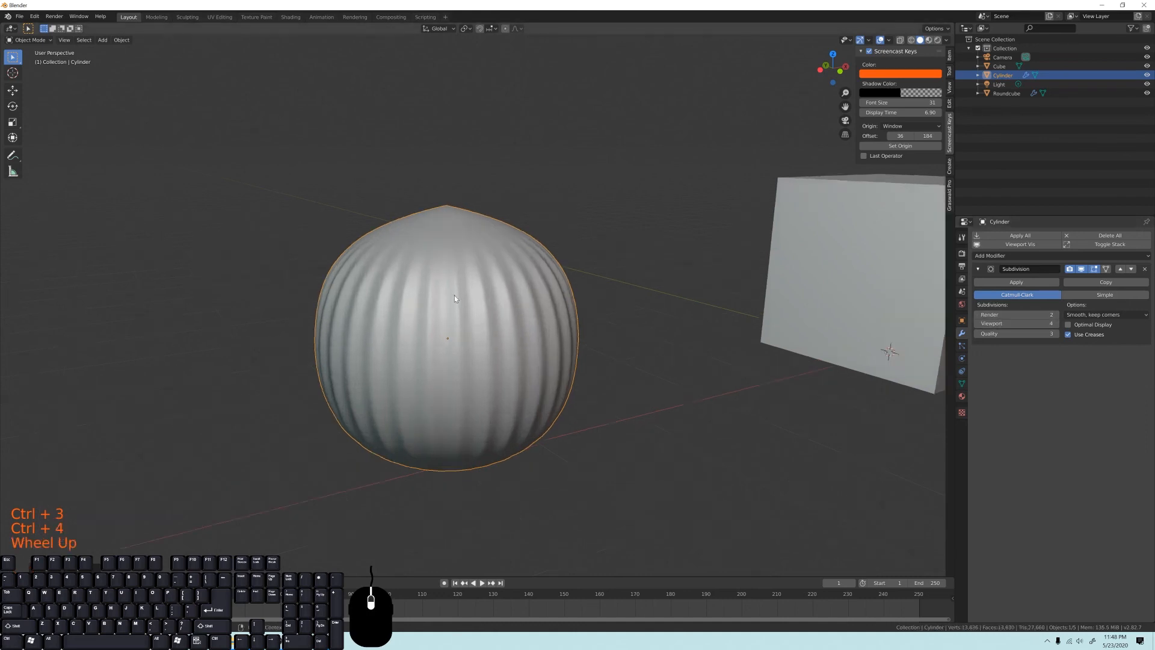
{"action": "scroll", "coordinate": [455, 297], "scroll_direction": "up", "scroll_amount": 1}
{"action": "key", "text": "ctrl+2"}
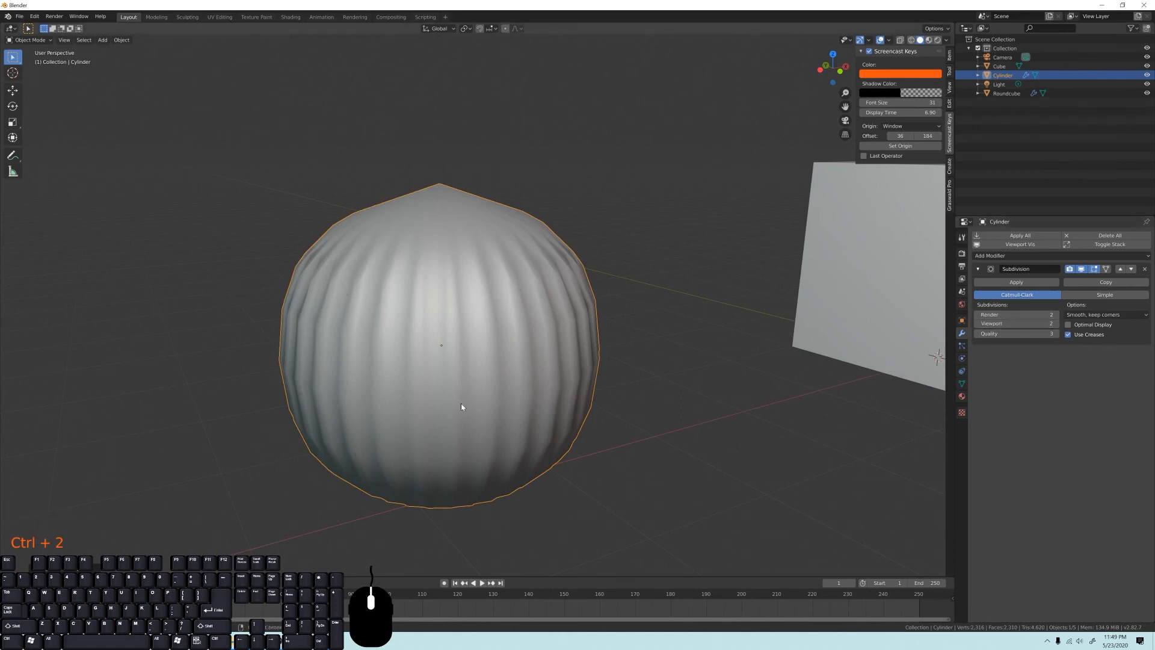
Examine the subdivided cylinder's side surface and cap from several angles.
{"action": "middle_click_drag", "start_coordinate": [462, 407], "coordinate": [344, 286]}
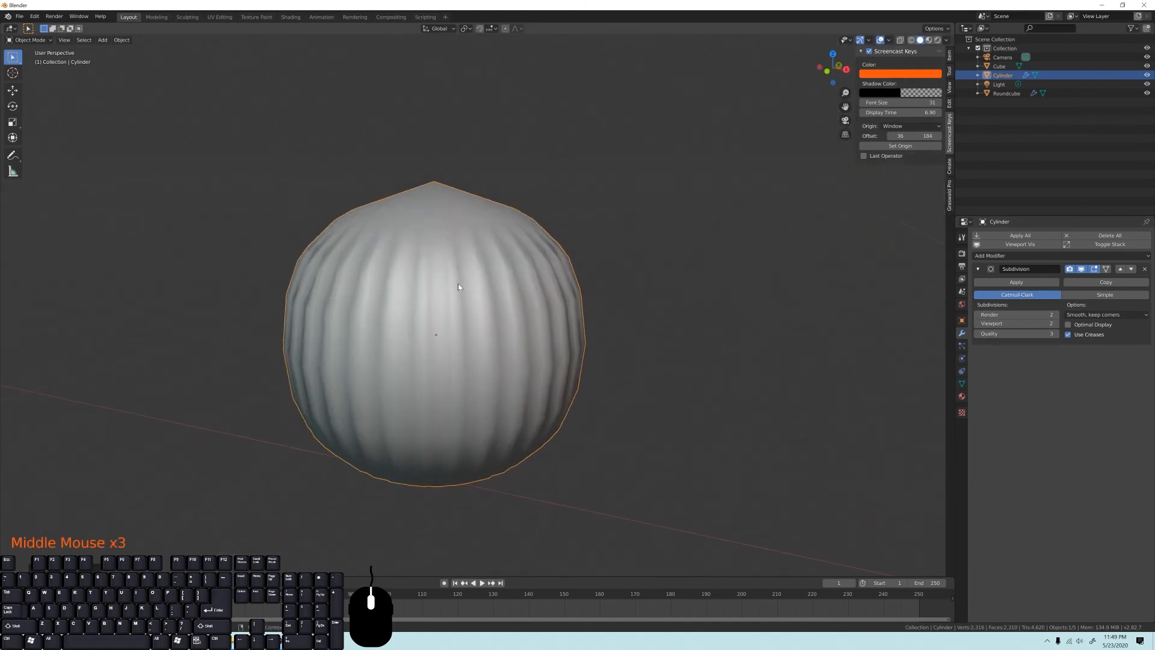
{"action": "middle_click_drag", "start_coordinate": [481, 257], "coordinate": [432, 217]}
{"action": "scroll", "coordinate": [415, 349], "scroll_direction": "down", "scroll_amount": 5}
{"action": "middle_click_drag", "start_coordinate": [407, 373], "coordinate": [446, 305]}
{"action": "scroll", "coordinate": [446, 307], "scroll_direction": "up", "scroll_amount": 3}
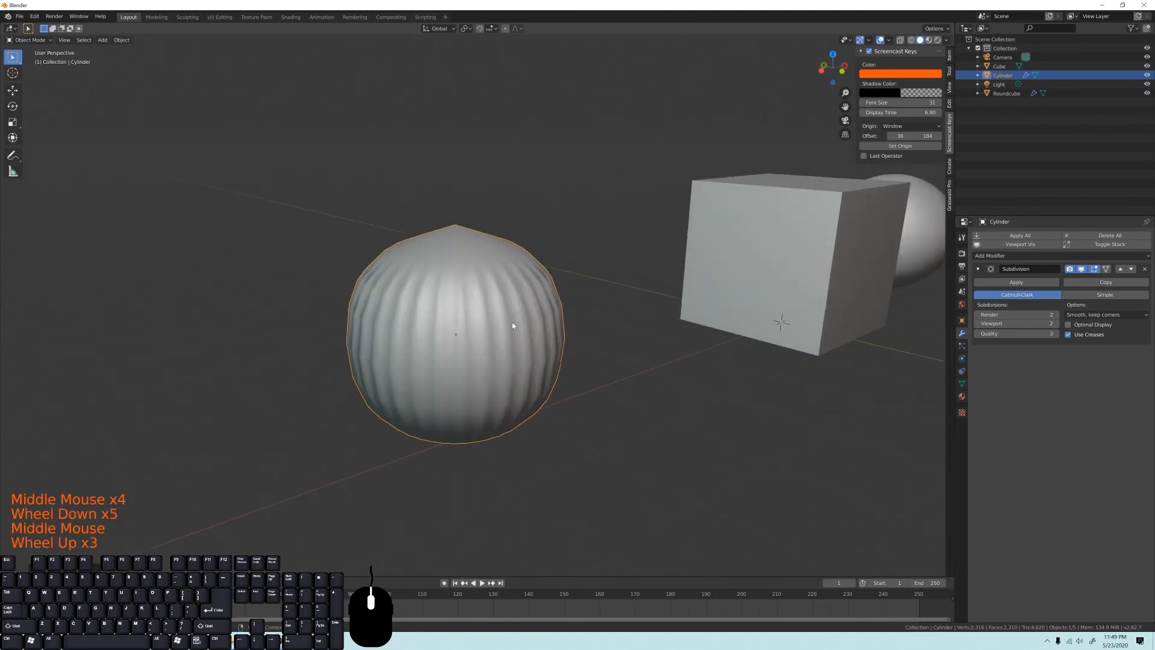
{"action": "middle_click_drag", "start_coordinate": [482, 294], "coordinate": [520, 312]}
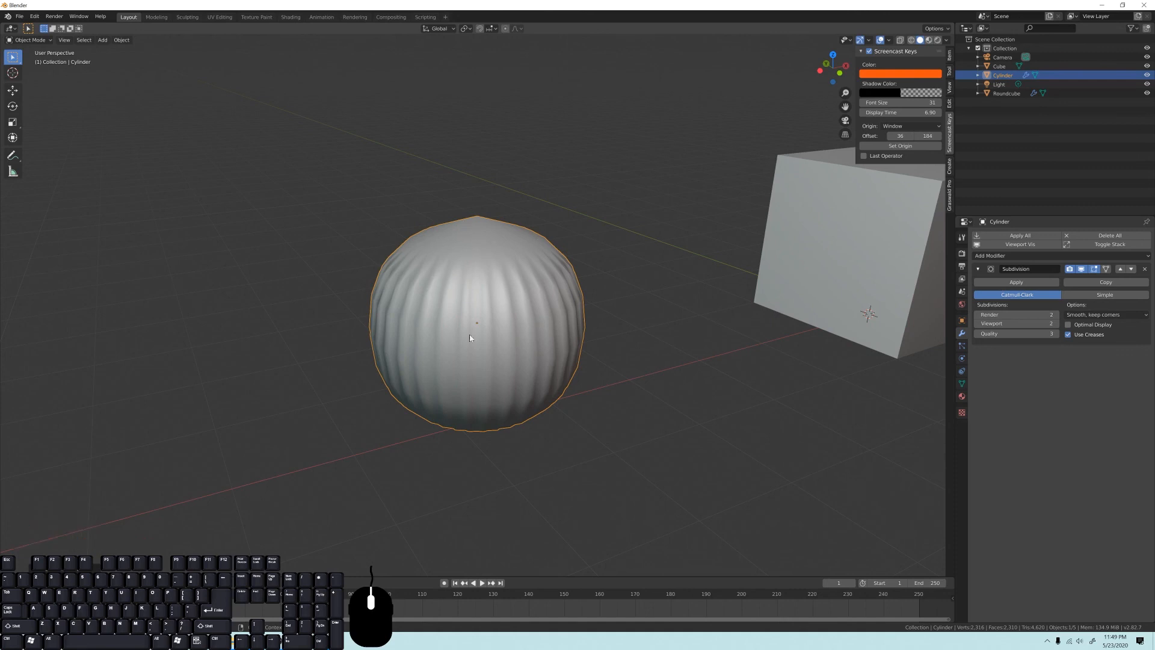
{"action": "middle_click_drag", "start_coordinate": [430, 300], "coordinate": [433, 266]}
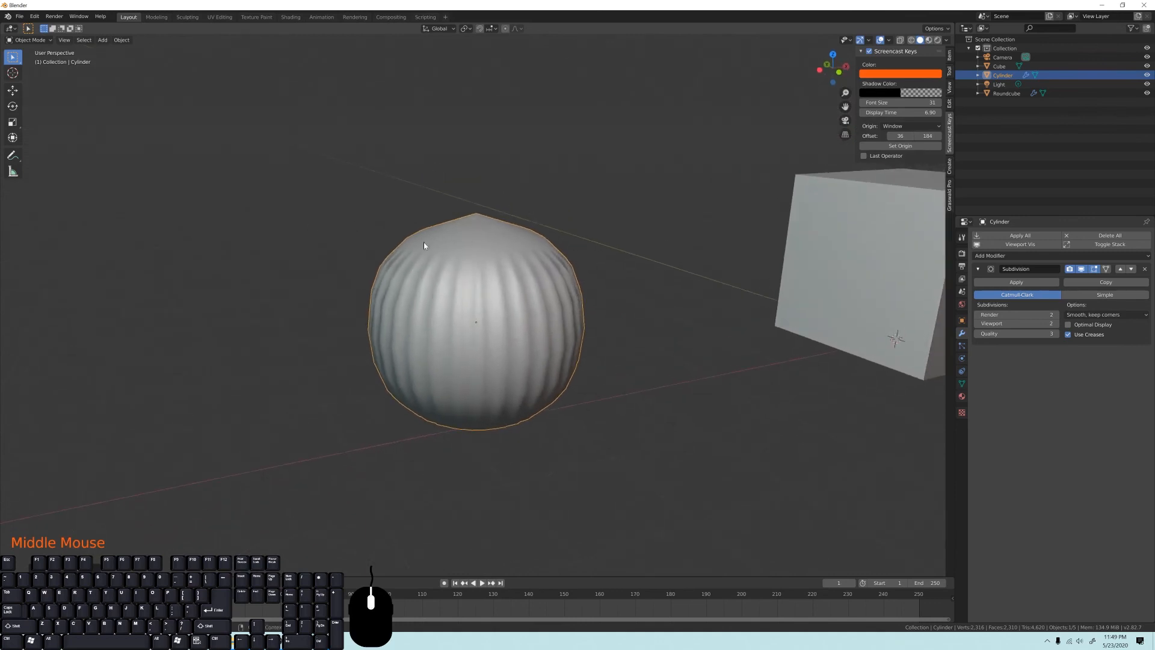
{"action": "middle_click_drag", "start_coordinate": [536, 309], "coordinate": [530, 382]}
Enter Edit Mode on the subdivided cylinder and inspect its original cage around the smoothed surface.
{"action": "key", "text": "Tab"}
{"action": "scroll", "coordinate": [525, 349], "scroll_direction": "up", "scroll_amount": 1}
{"action": "middle_click_drag", "start_coordinate": [531, 381], "coordinate": [547, 402]}
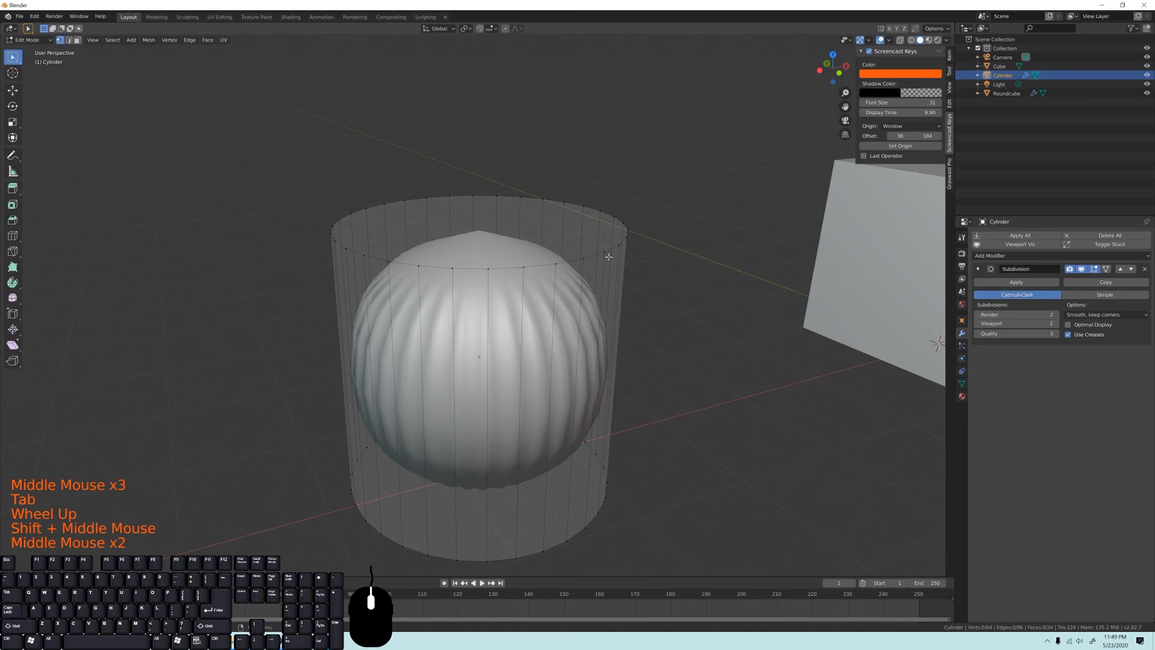
{"action": "middle_click_drag", "start_coordinate": [324, 222], "coordinate": [509, 379]}
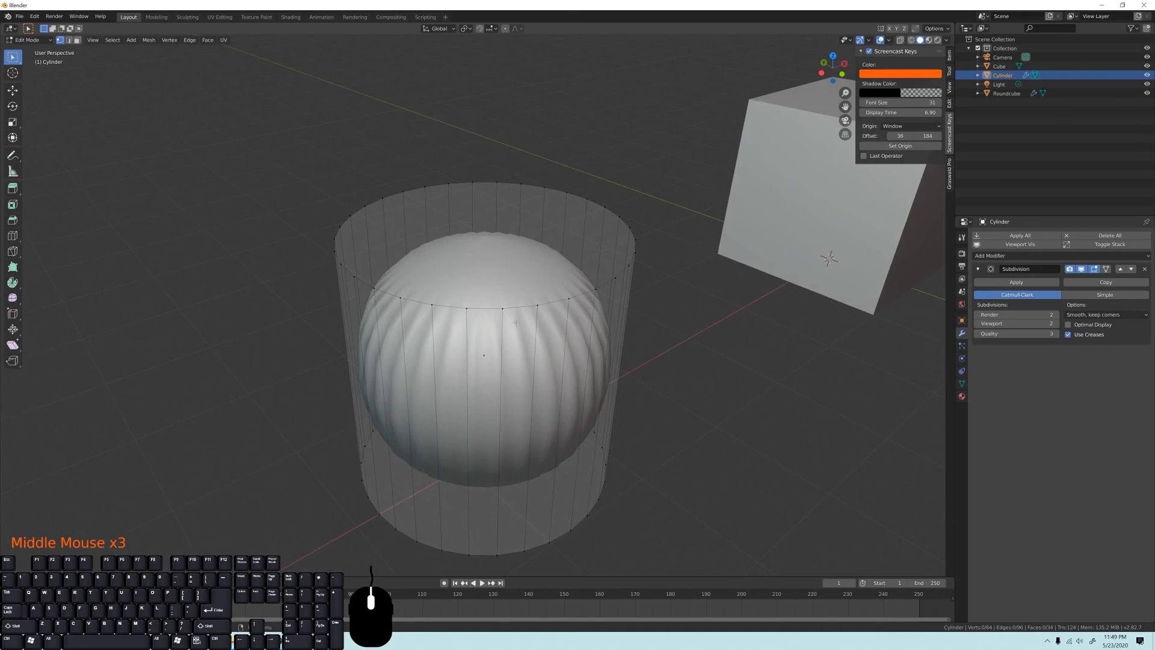
{"action": "middle_click_drag", "start_coordinate": [557, 449], "coordinate": [481, 246]}
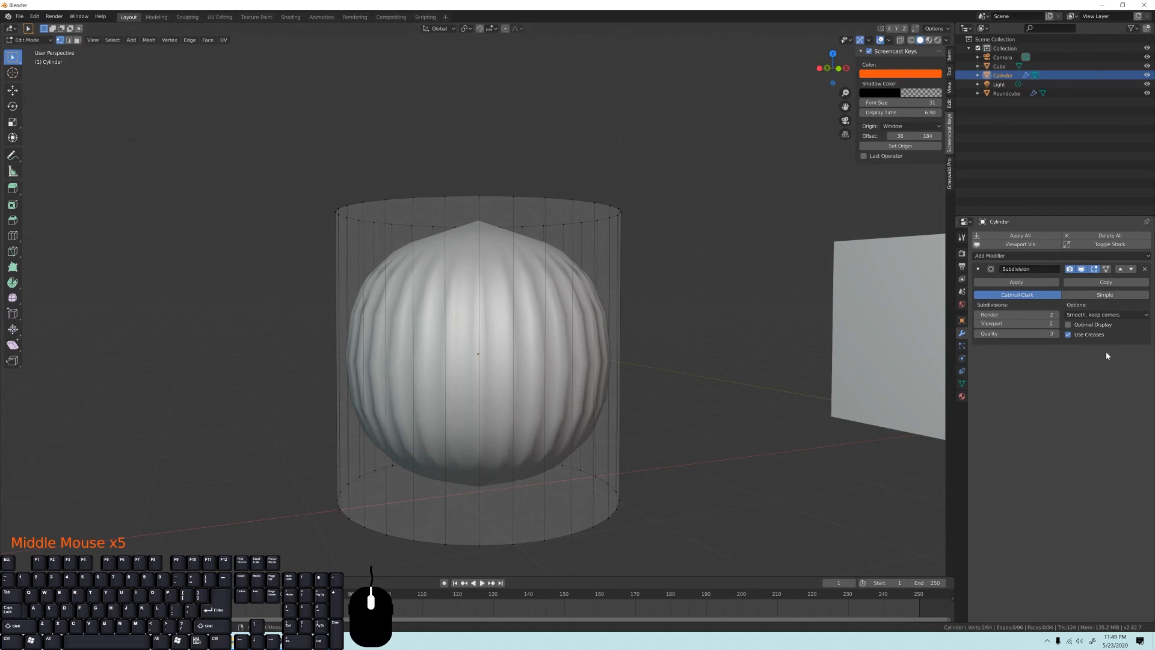
Try moving an upper-rim vertex with the Subdivision modifier's on-cage display enabled, cancel the move and disable on-cage display.
{"action": "left_click", "coordinate": [1107, 270]}
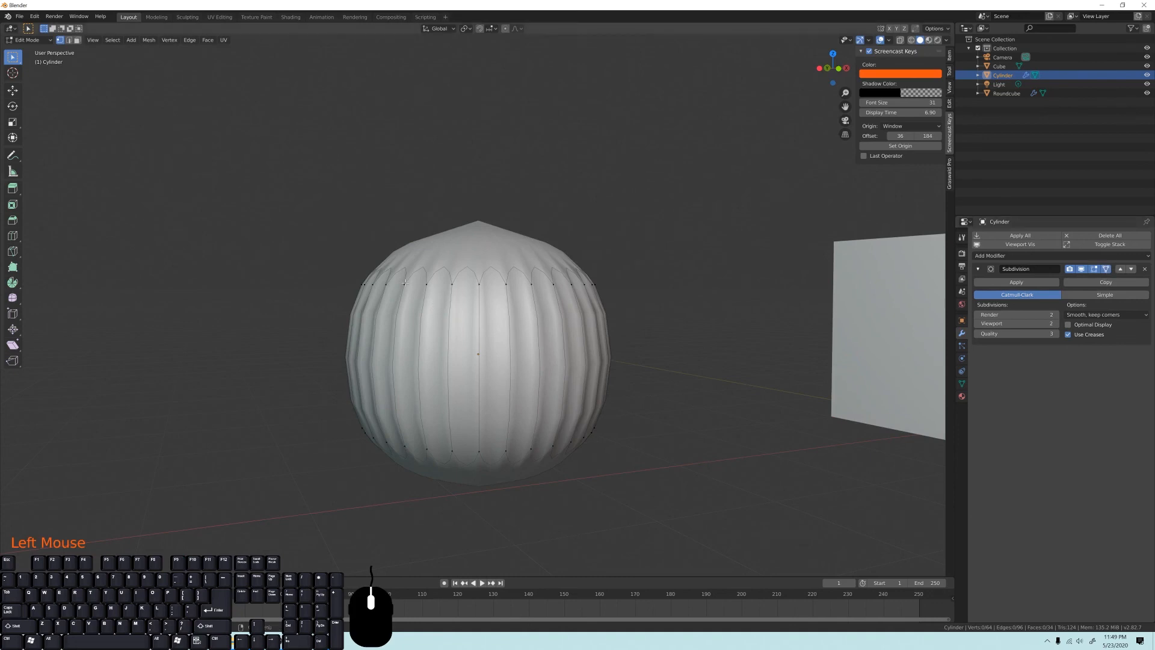
{"action": "left_click", "coordinate": [550, 285]}
{"action": "key", "text": "g"}
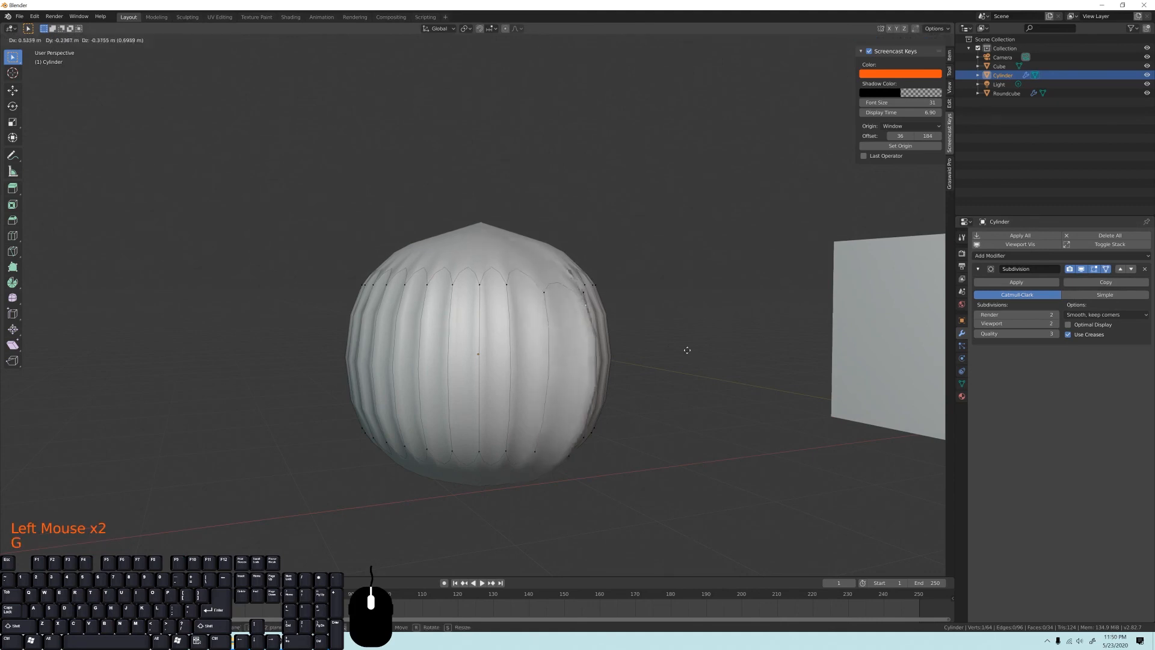
{"action": "right_click", "coordinate": [627, 250]}
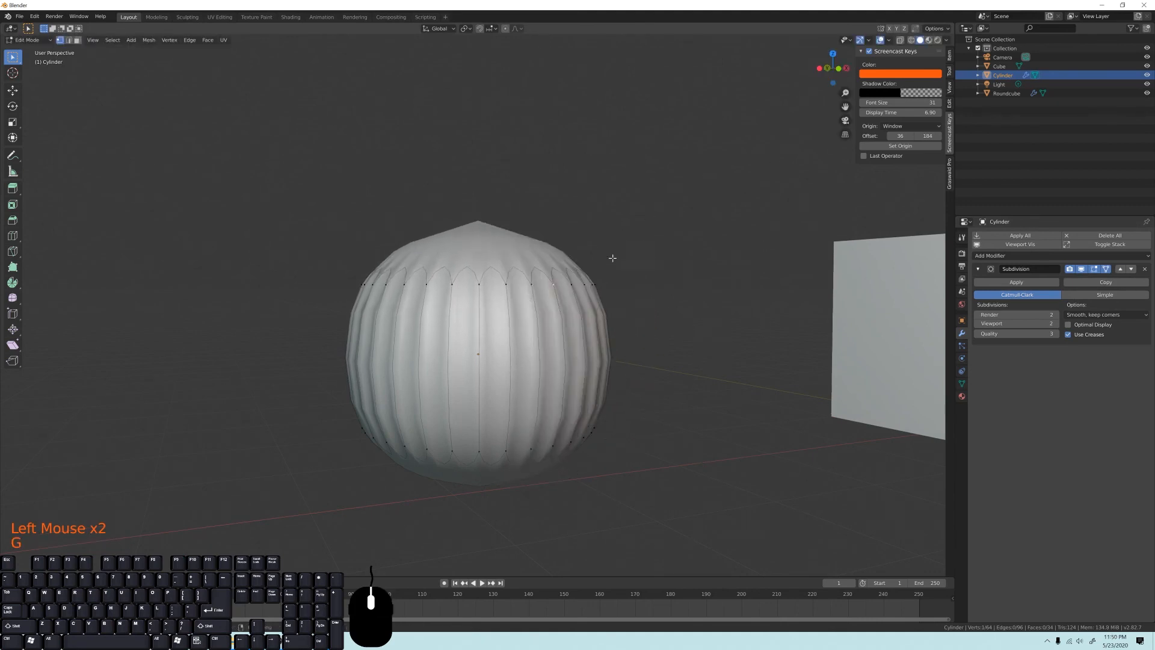
{"action": "left_click", "coordinate": [1107, 269]}
Deselect all vertices of the cylinder mesh.
{"action": "middle_click_drag", "start_coordinate": [607, 309], "coordinate": [596, 326]}
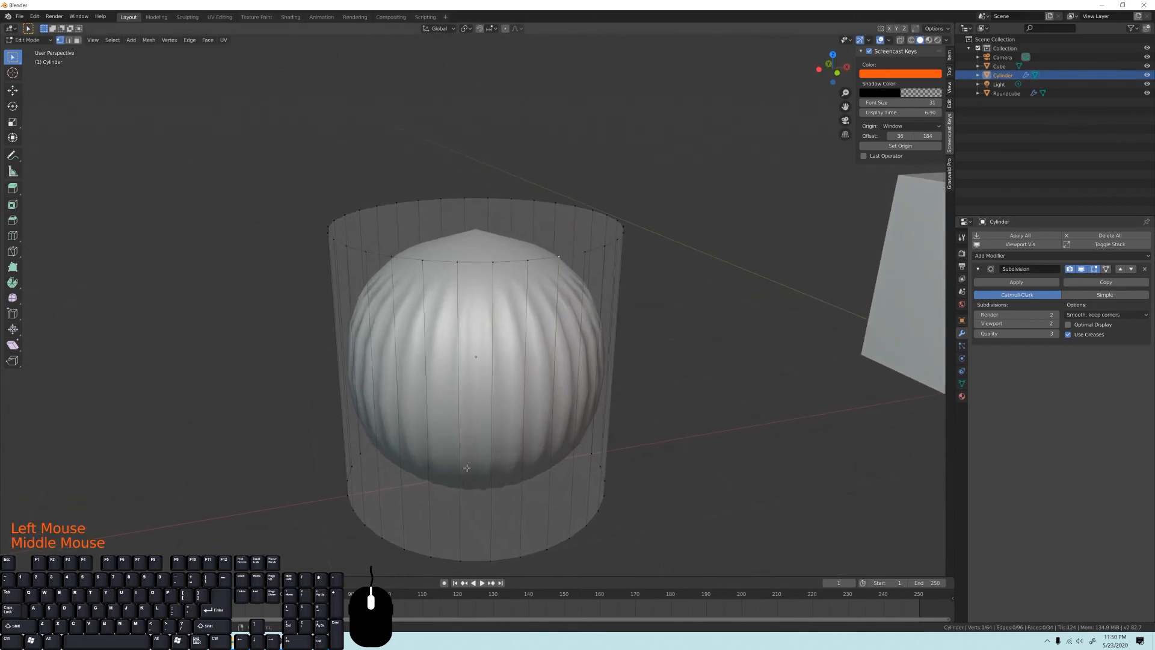
{"action": "middle_click_drag", "start_coordinate": [410, 376], "coordinate": [484, 358]}
{"action": "key", "text": "alt+a"}
Add a single horizontal loop cut around the cylinder's side and slide it up close to the upper rim.
{"action": "scroll", "coordinate": [487, 362], "scroll_direction": "down", "scroll_amount": 2}
{"action": "middle_click_drag", "start_coordinate": [377, 234], "coordinate": [568, 281]}
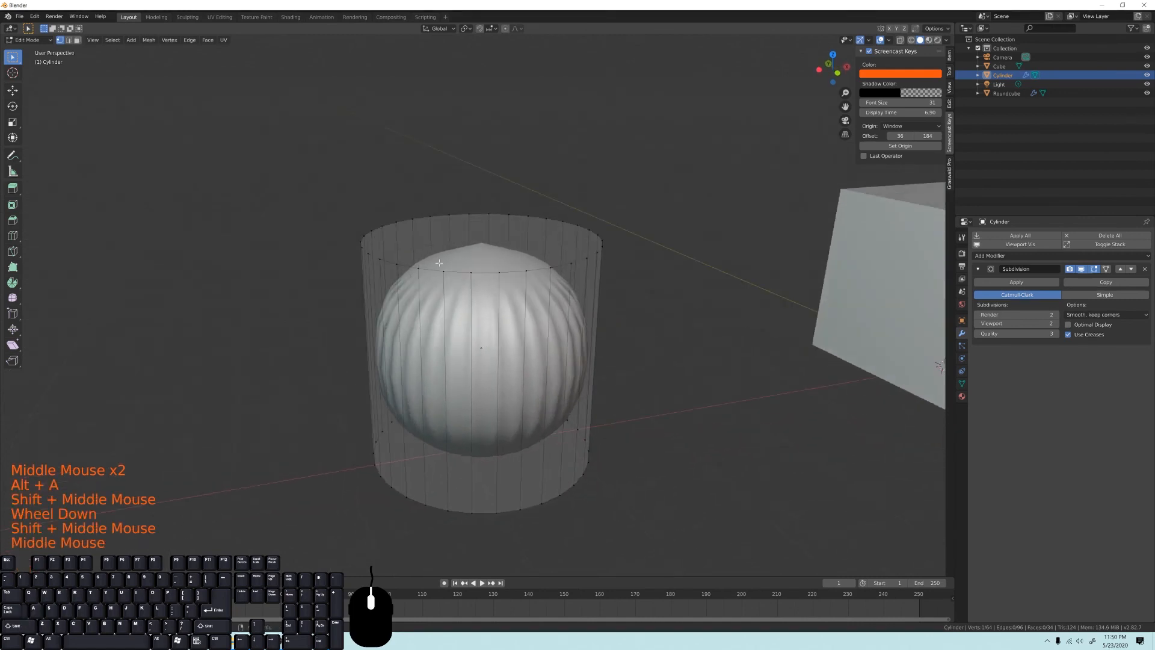
{"action": "middle_click_drag", "start_coordinate": [423, 328], "coordinate": [469, 371]}
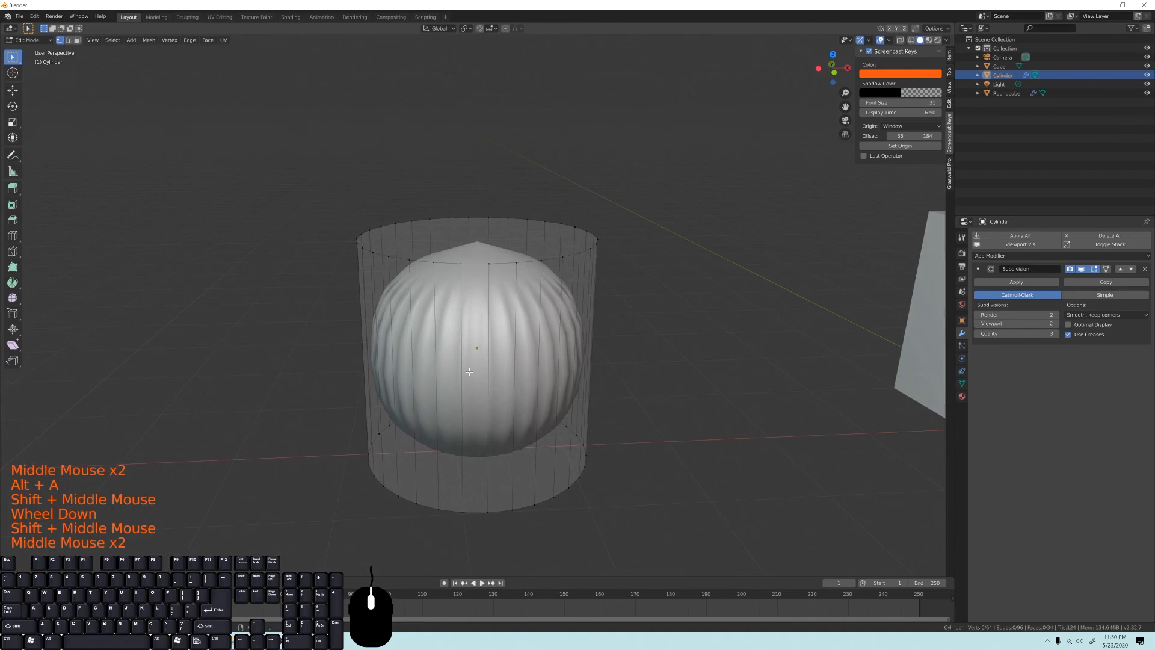
{"action": "key", "text": "ctrl"}
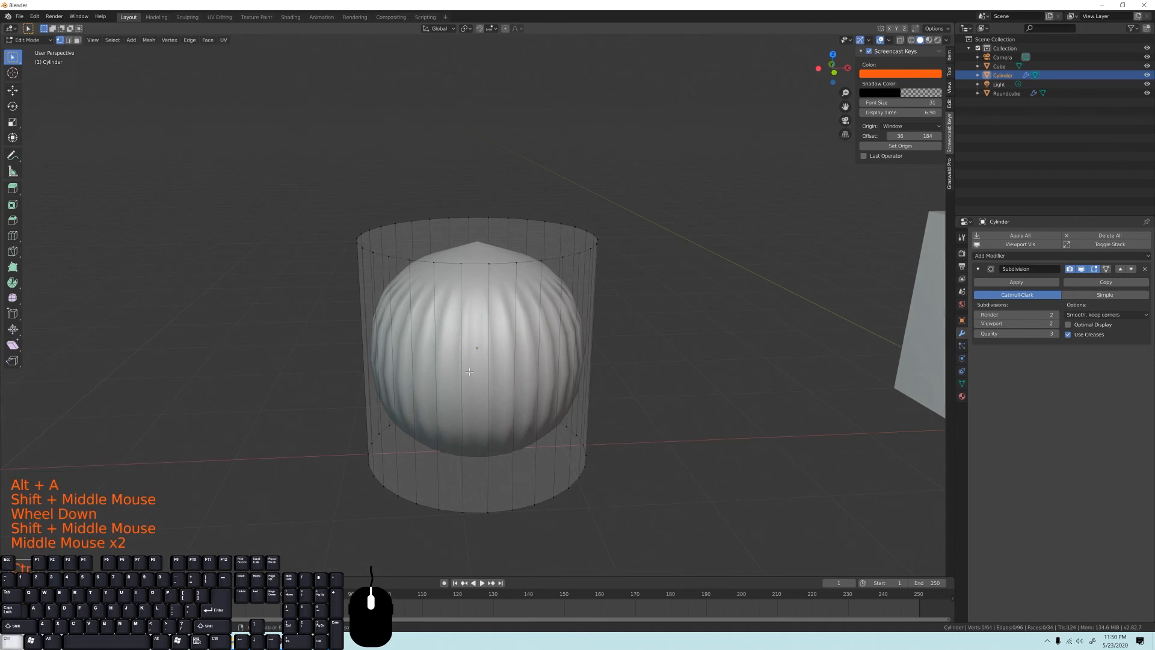
{"action": "key", "text": "ctrl+r"}
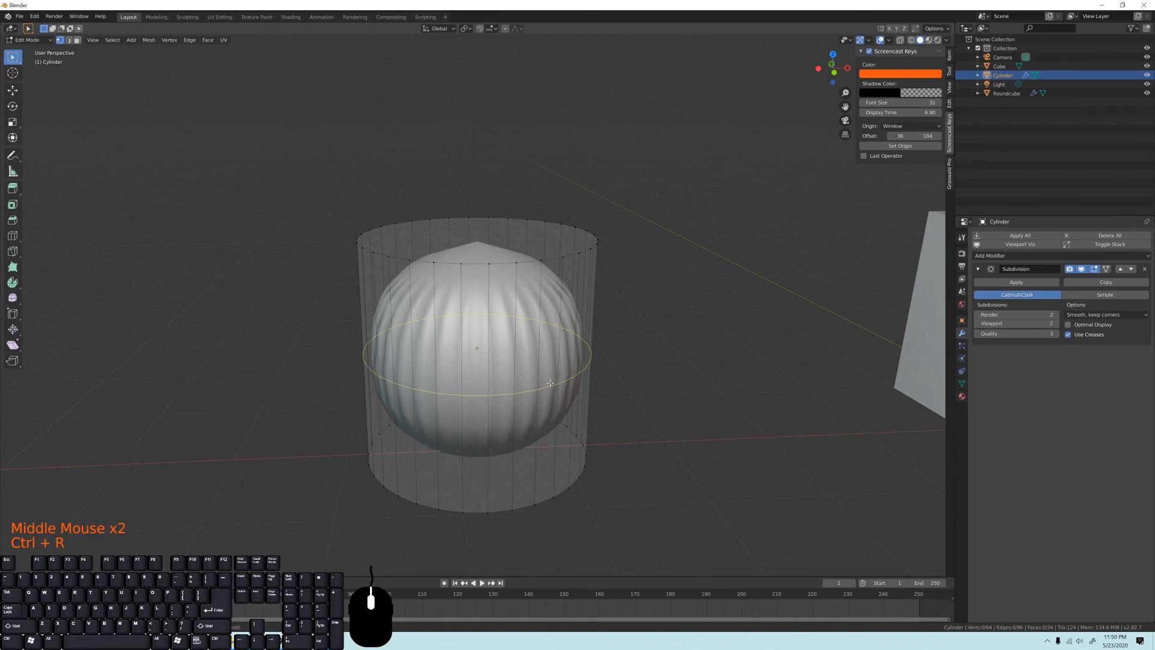
{"action": "scroll", "coordinate": [551, 382], "scroll_direction": "up", "scroll_amount": 4}
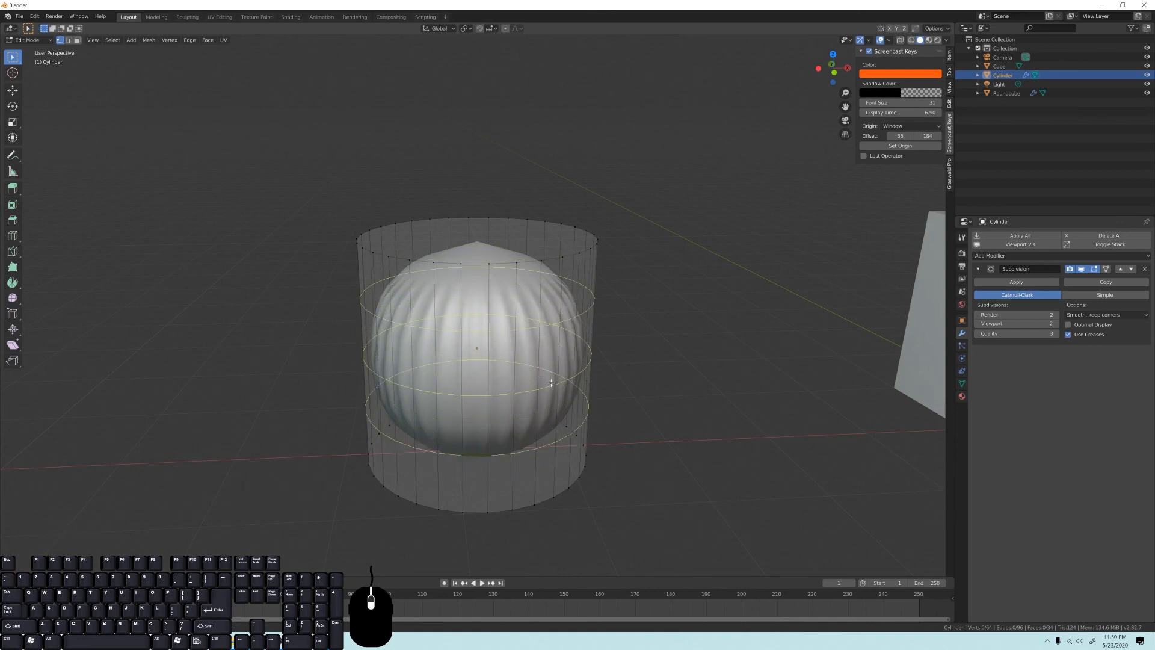
{"action": "scroll", "coordinate": [551, 382], "scroll_direction": "down", "scroll_amount": 3}
{"action": "scroll", "coordinate": [552, 382], "scroll_direction": "down", "scroll_amount": 1}
{"action": "left_click", "coordinate": [415, 388]}
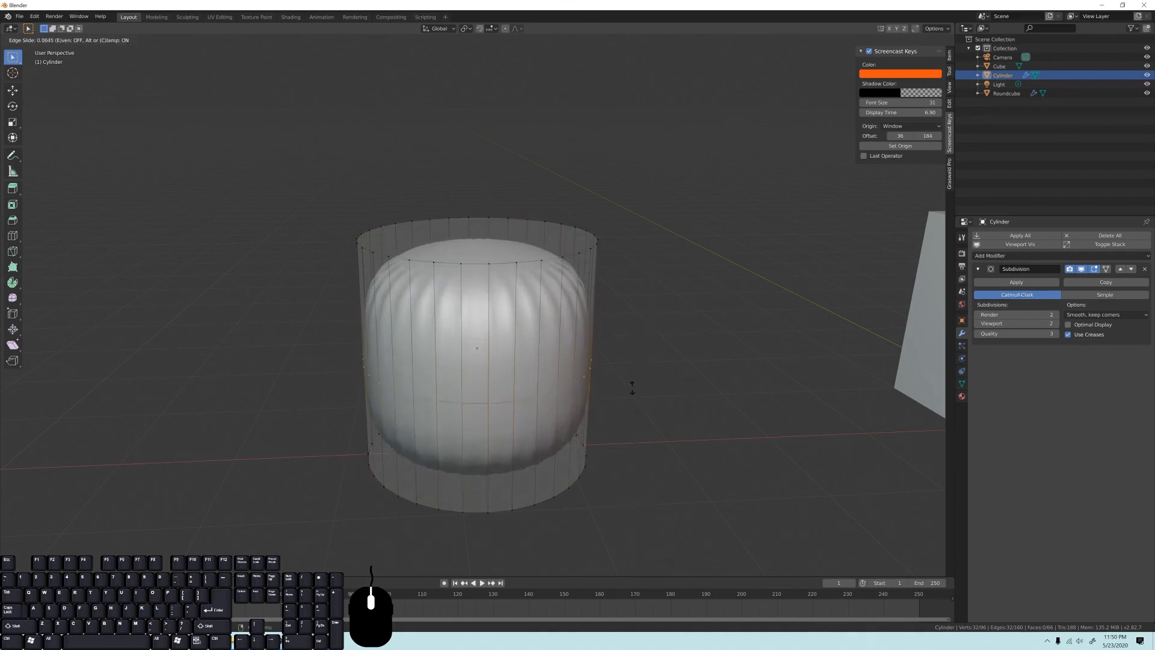
{"action": "left_click", "coordinate": [631, 265]}
Add a second horizontal loop cut, slide it down close to the cylinder's lower rim and deselect everything.
{"action": "middle_click_drag", "start_coordinate": [562, 376], "coordinate": [590, 335], "text": "shift"}
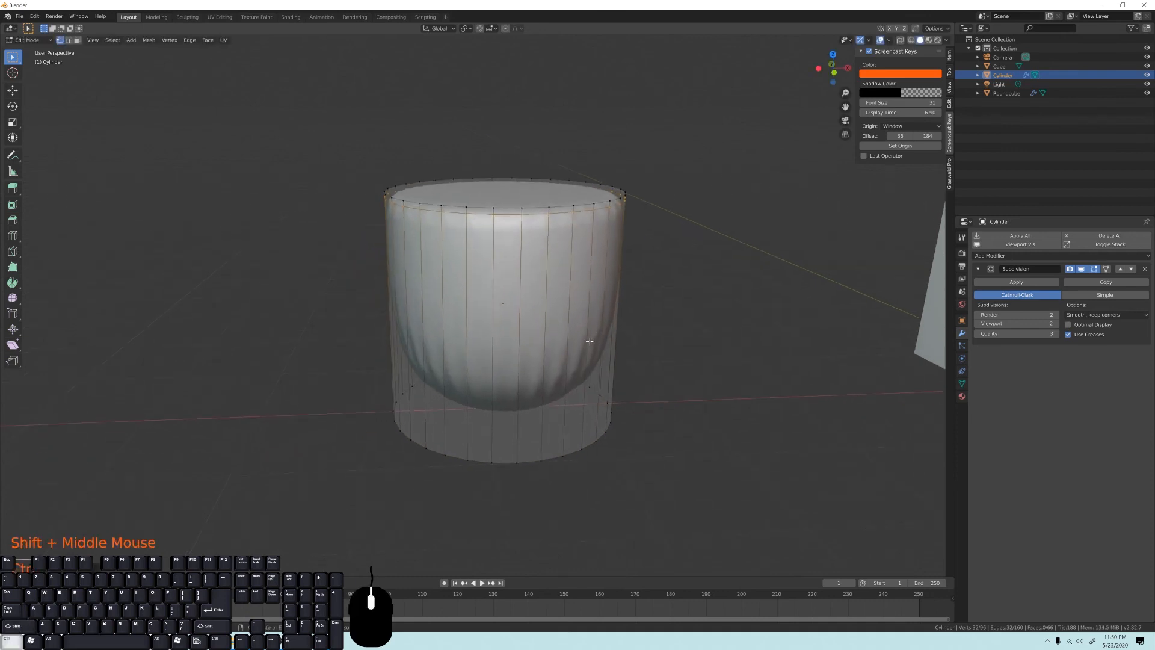
{"action": "key", "text": "ctrl+r"}
{"action": "left_click", "coordinate": [590, 341]}
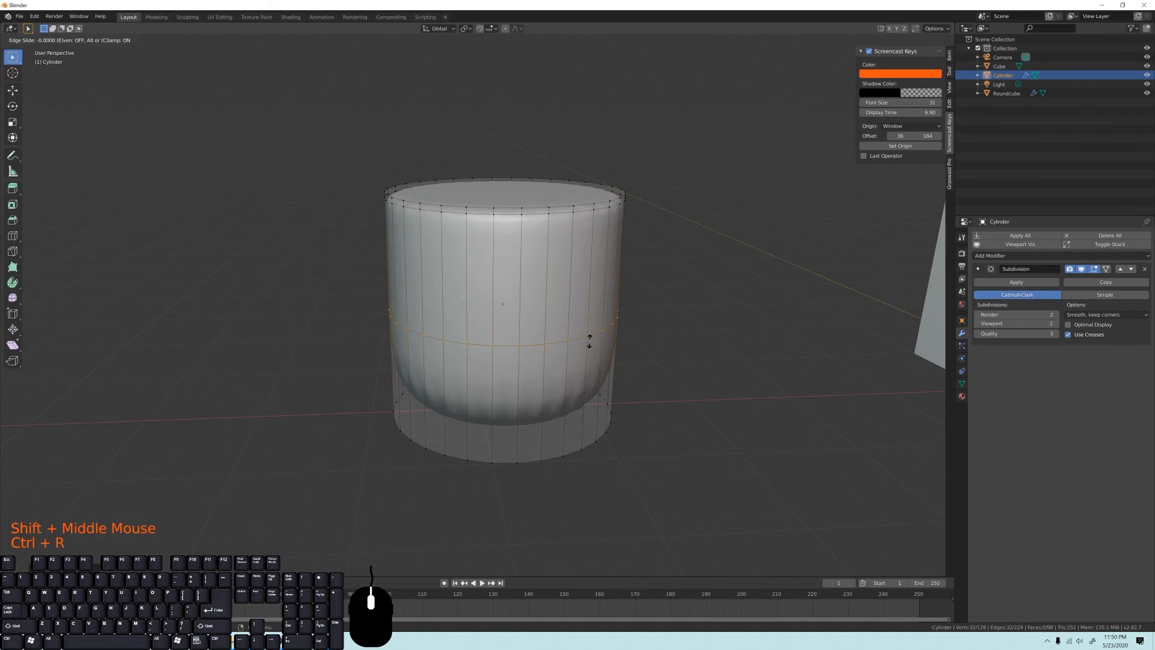
{"action": "left_click", "coordinate": [576, 455]}
{"action": "key", "text": "alt+a"}
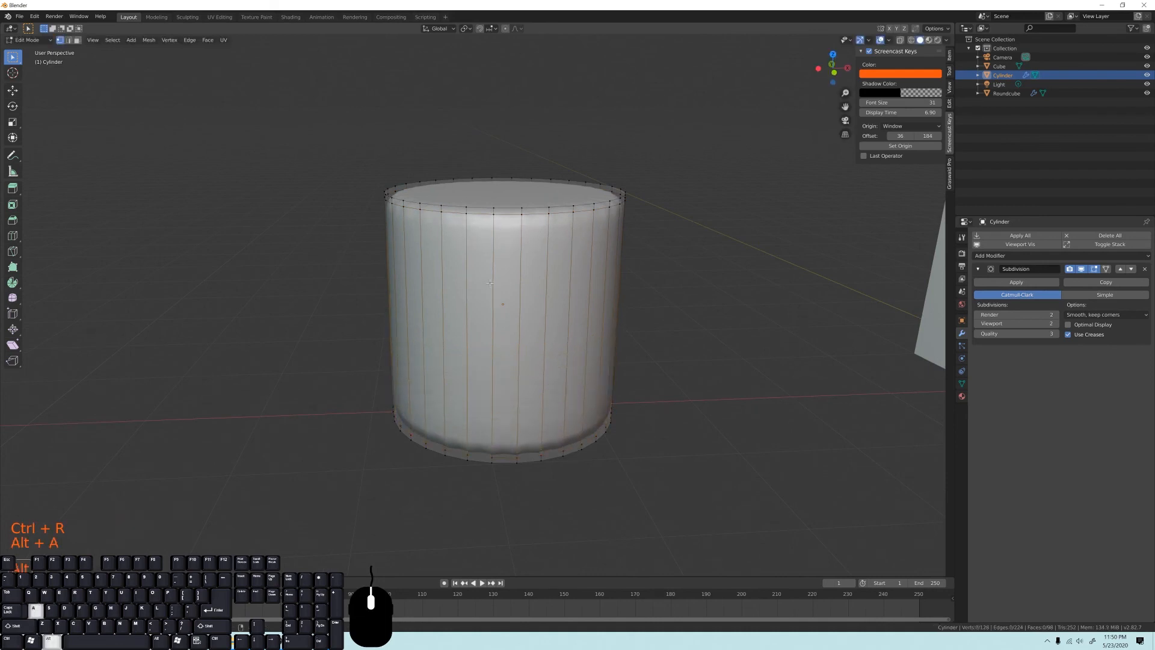
Switch to face selection and inset the cylinder's top cap by a thin margin of about 0.03.
{"action": "key", "text": "Tab"}
{"action": "middle_click_drag", "start_coordinate": [497, 280], "coordinate": [532, 245]}
{"action": "middle_click_drag", "start_coordinate": [566, 305], "coordinate": [488, 306]}
{"action": "key", "text": "Tab"}
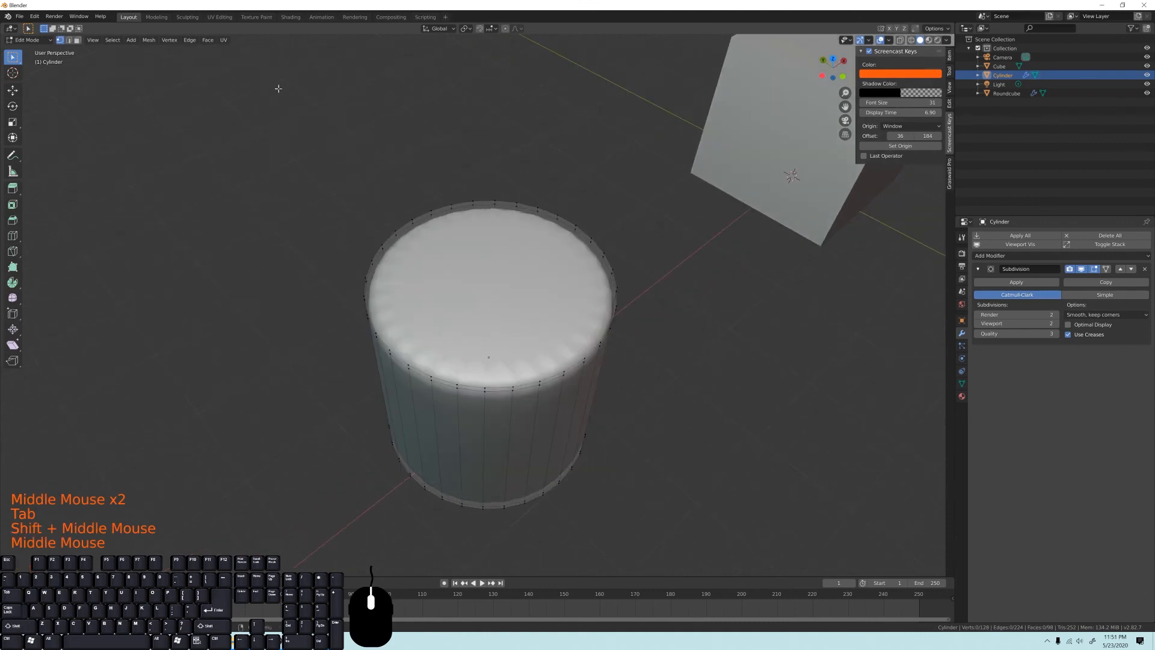
{"action": "left_click", "coordinate": [78, 41]}
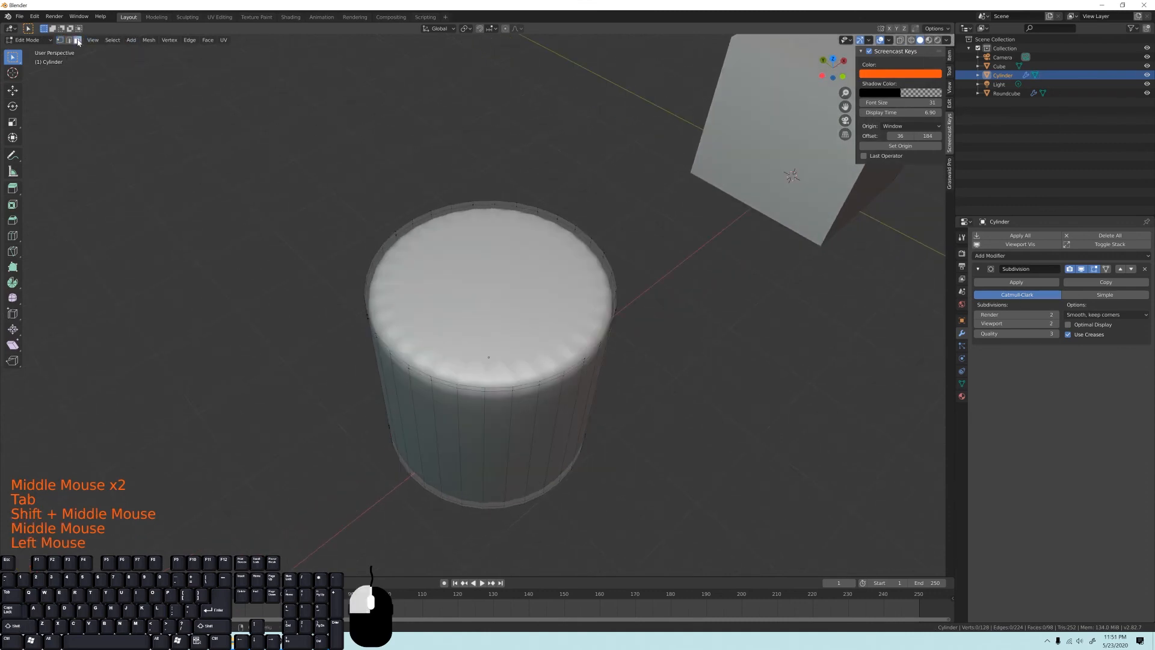
{"action": "left_click", "coordinate": [492, 287]}
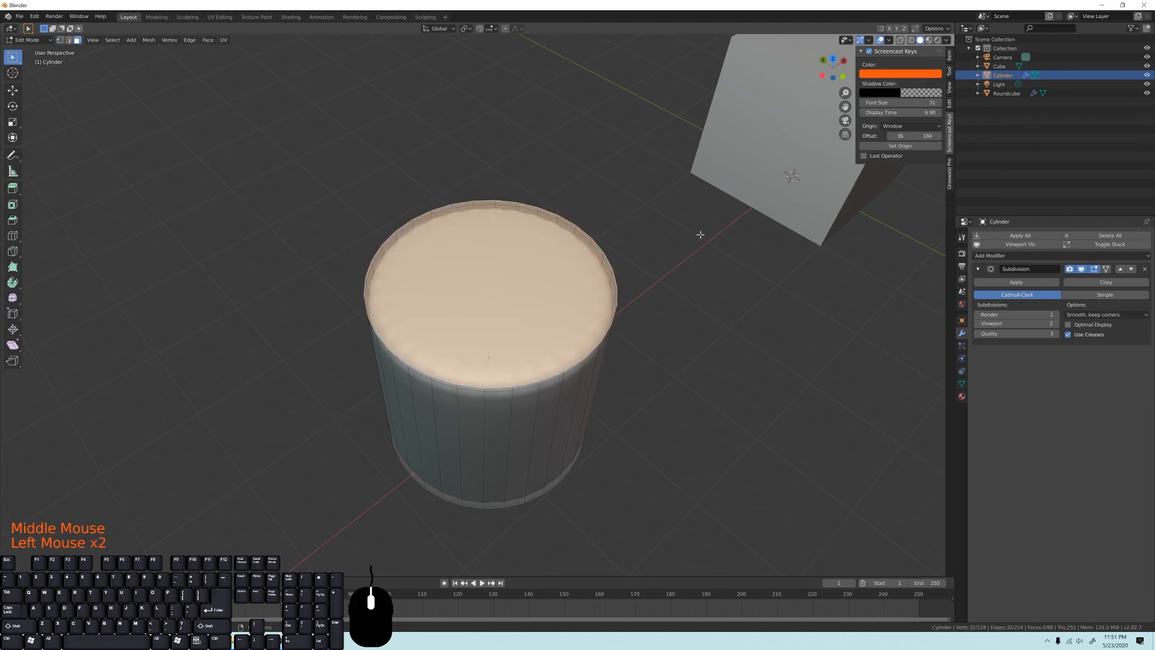
{"action": "key", "text": "i"}
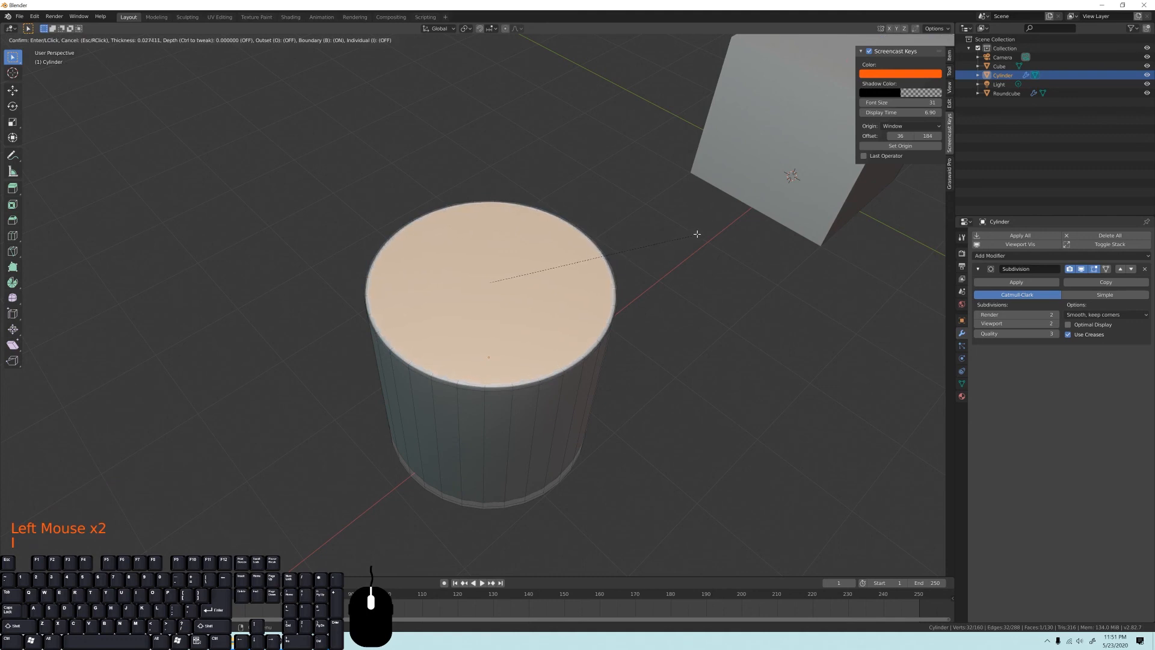
{"action": "left_click", "coordinate": [678, 271]}
Inset the cylinder's bottom cap by a thin margin of about 0.02.
{"action": "key", "text": "Tab"}
{"action": "scroll", "coordinate": [662, 349], "scroll_direction": "up", "scroll_amount": 4}
{"action": "middle_click_drag", "start_coordinate": [673, 377], "coordinate": [502, 249], "text": "shift"}
{"action": "scroll", "coordinate": [437, 144], "scroll_direction": "down", "scroll_amount": 3}
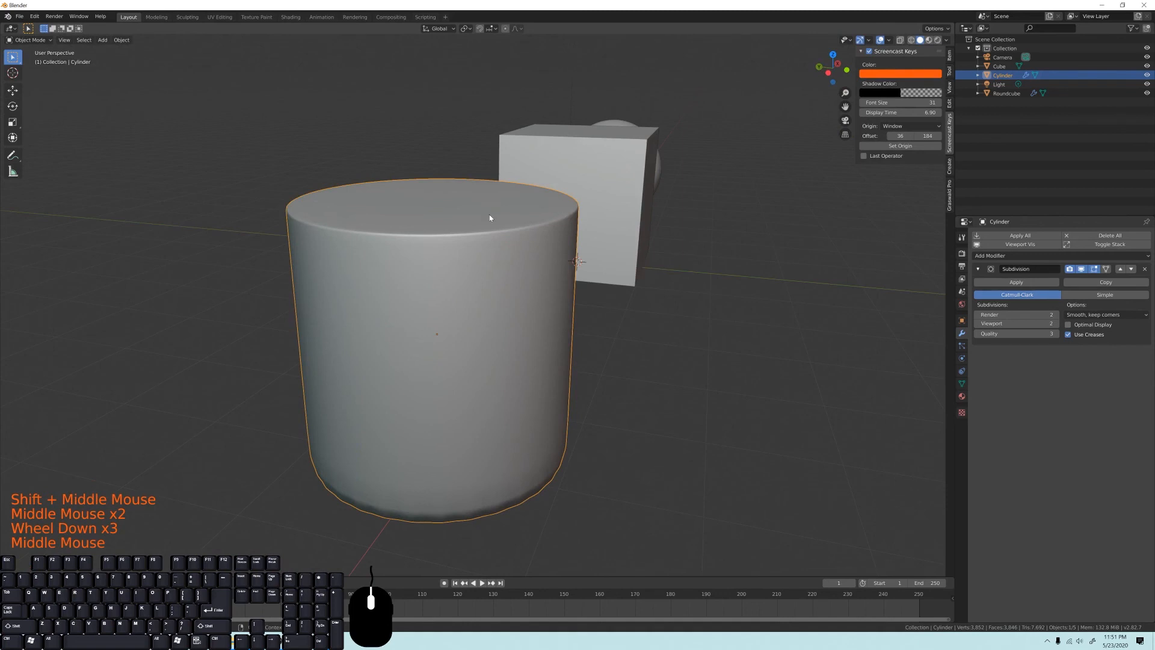
{"action": "middle_click_drag", "start_coordinate": [534, 371], "coordinate": [489, 371], "text": "shift"}
{"action": "middle_click_drag", "start_coordinate": [434, 343], "coordinate": [484, 273]}
{"action": "key", "text": "Tab"}
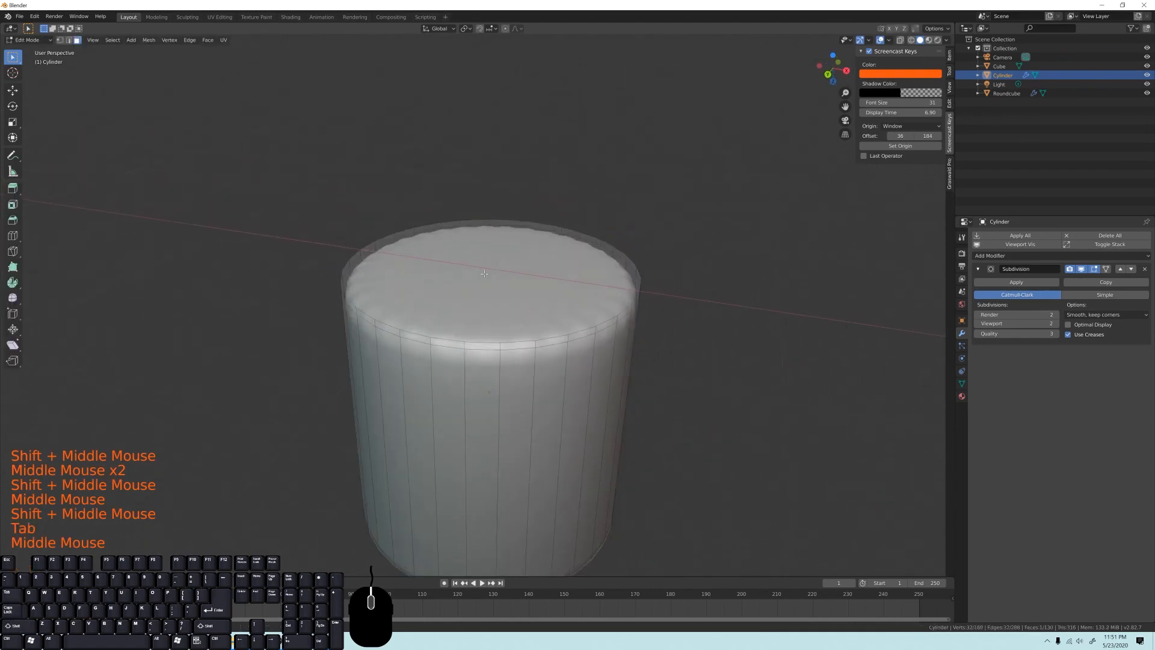
{"action": "left_click", "coordinate": [484, 277]}
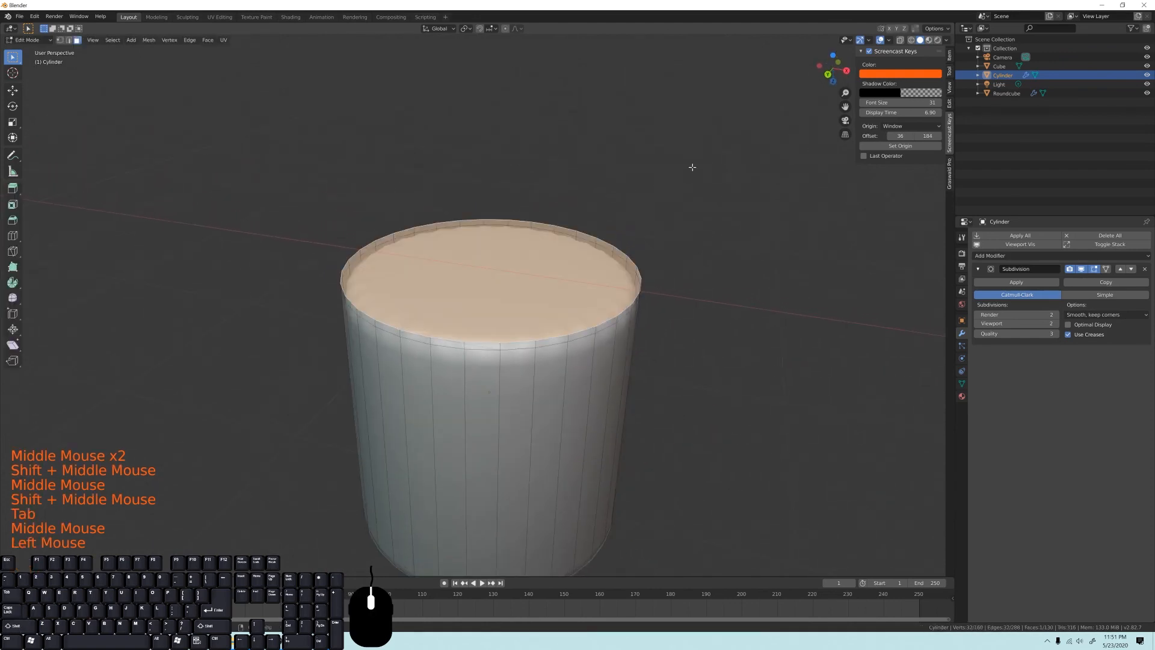
{"action": "key", "text": "i"}
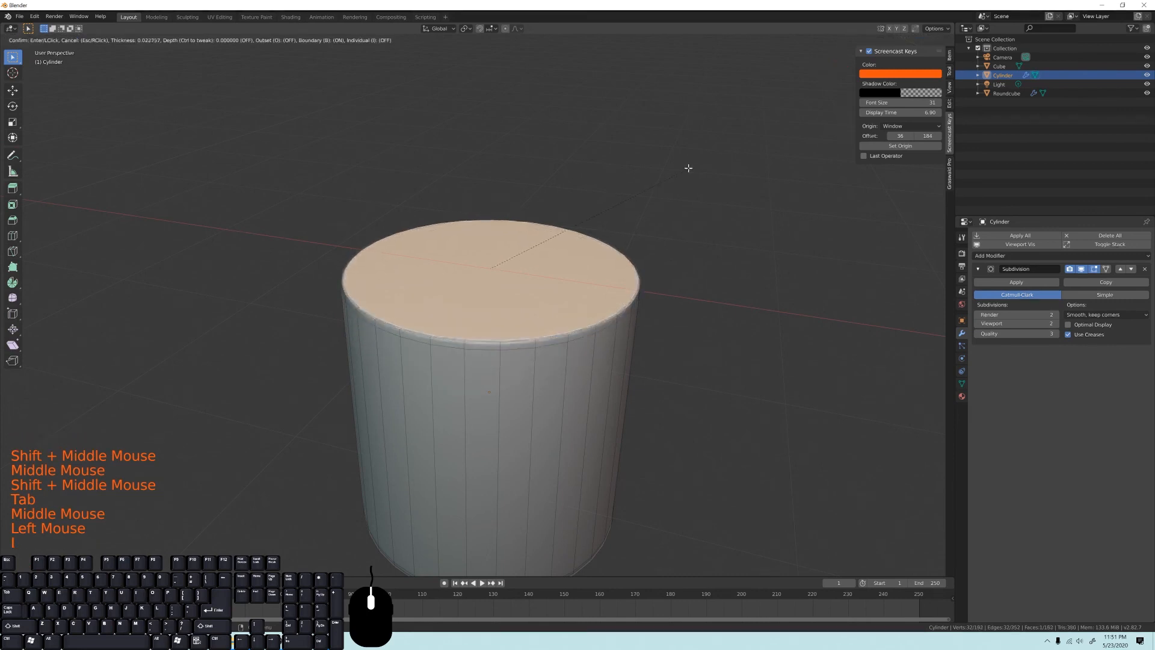
Examine the cylinder's side, rims and both caps from above and below, in Object Mode and in Edit Mode.
{"action": "key", "text": "Tab"}
{"action": "middle_click_drag", "start_coordinate": [673, 232], "coordinate": [505, 329]}
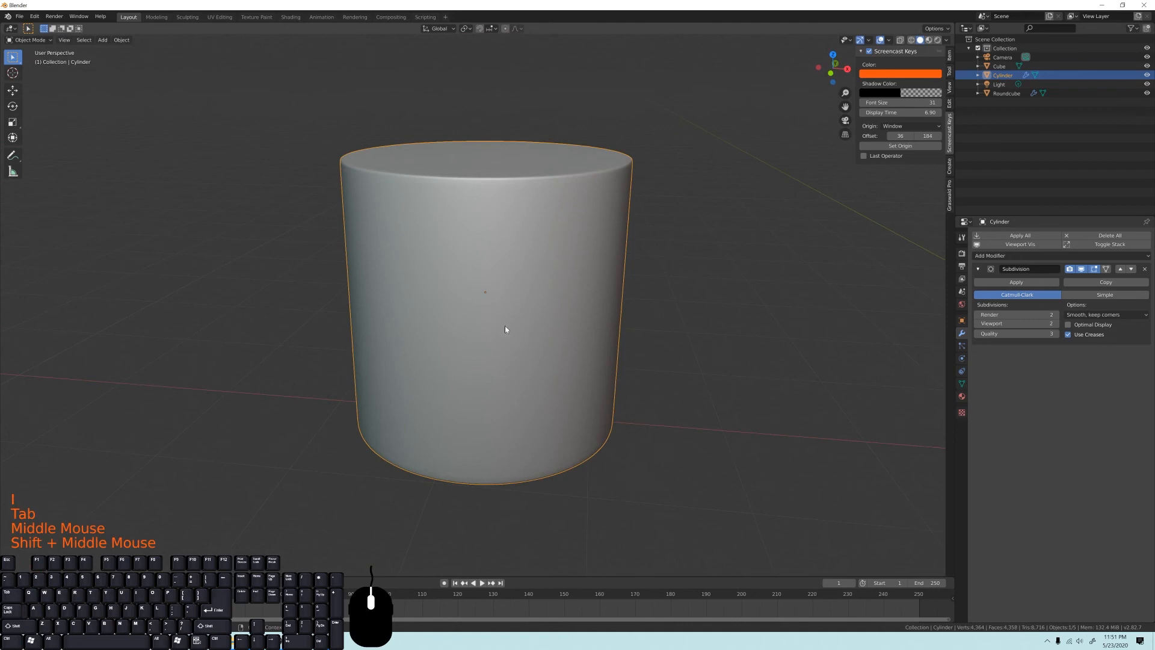
{"action": "middle_click_drag", "start_coordinate": [528, 166], "coordinate": [495, 214], "text": "shift"}
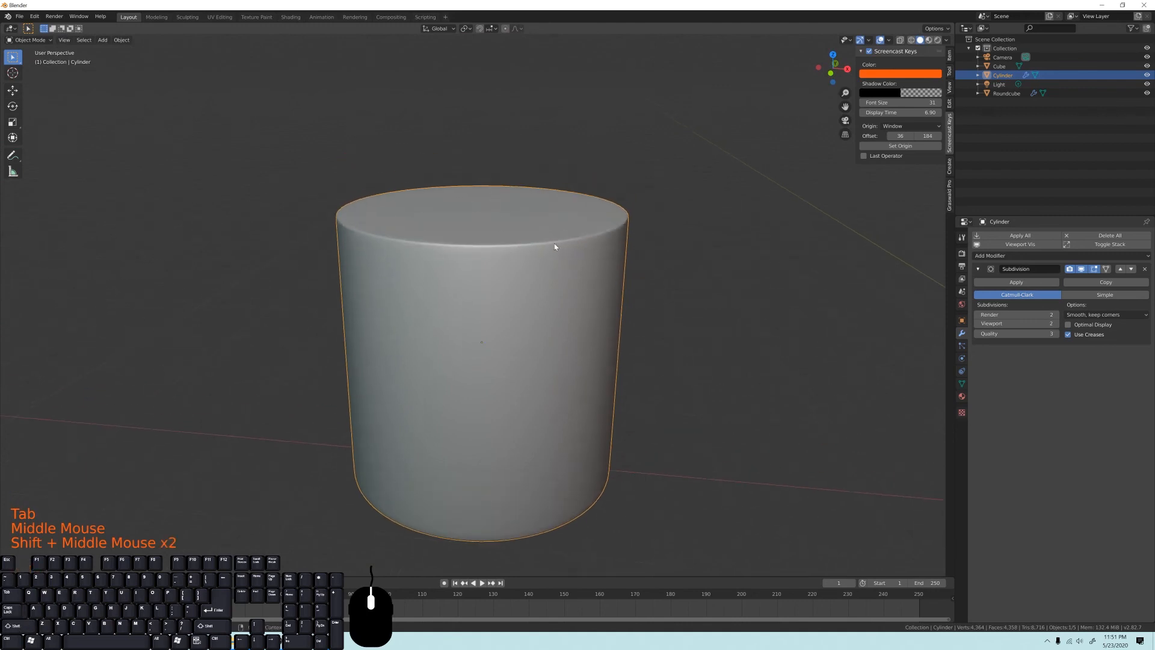
{"action": "middle_click_drag", "start_coordinate": [494, 268], "coordinate": [488, 267]}
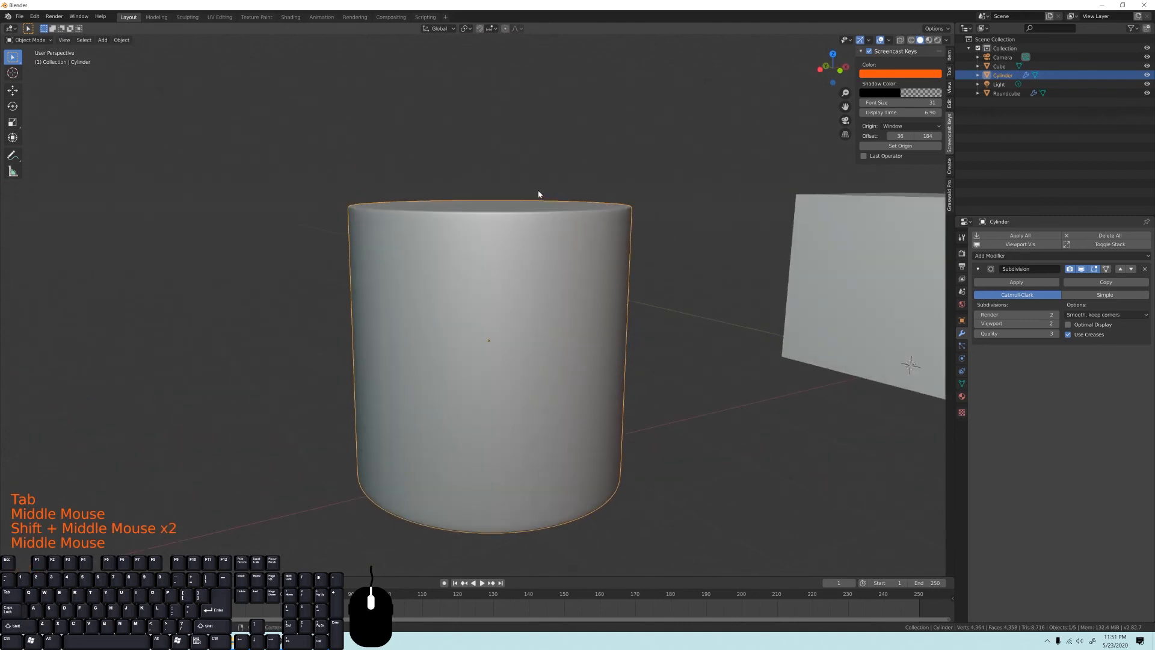
{"action": "middle_click_drag", "start_coordinate": [540, 194], "coordinate": [483, 249]}
{"action": "key", "text": "Tab"}
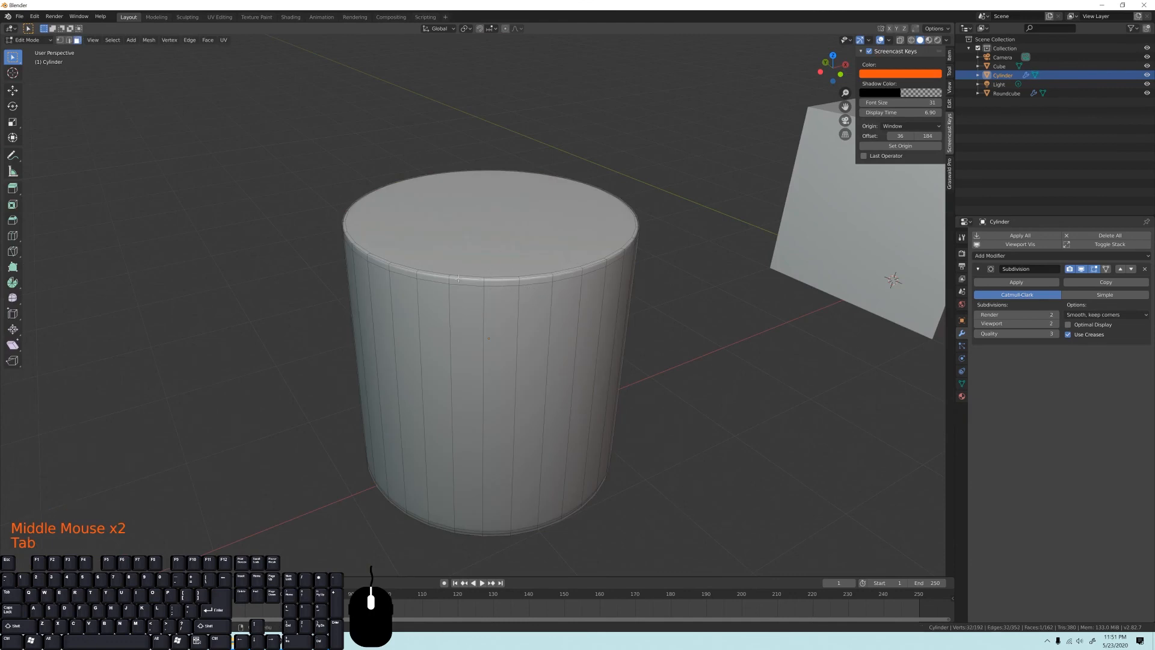
{"action": "middle_click_drag", "start_coordinate": [641, 329], "coordinate": [519, 400]}
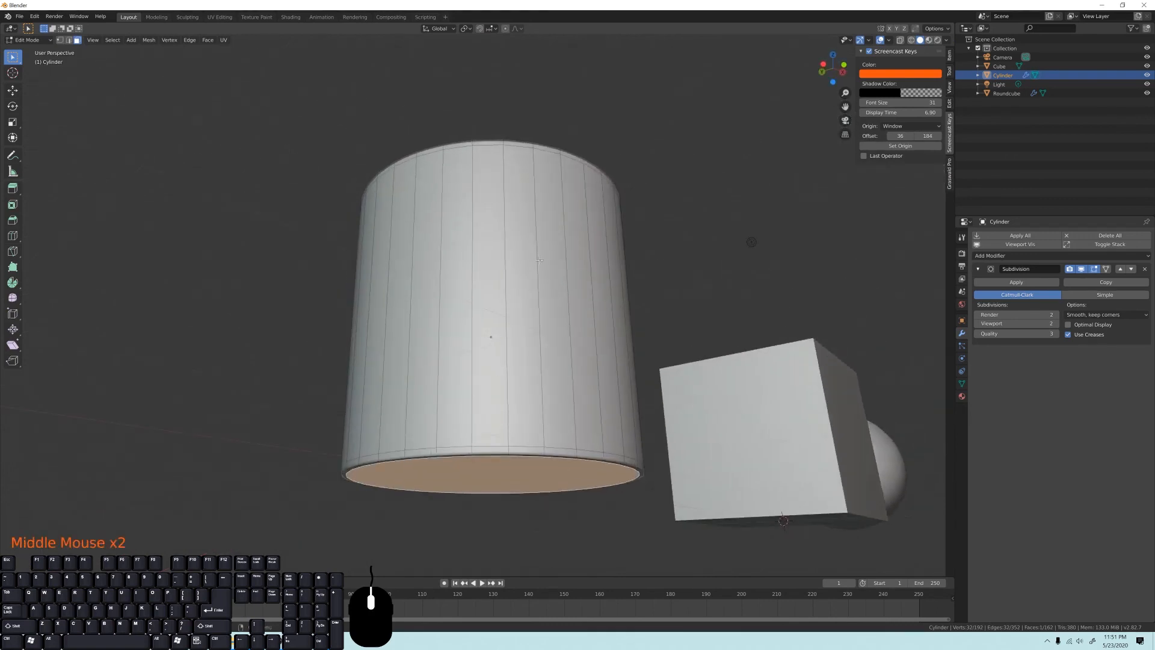
{"action": "middle_click_drag", "start_coordinate": [539, 260], "coordinate": [544, 297]}
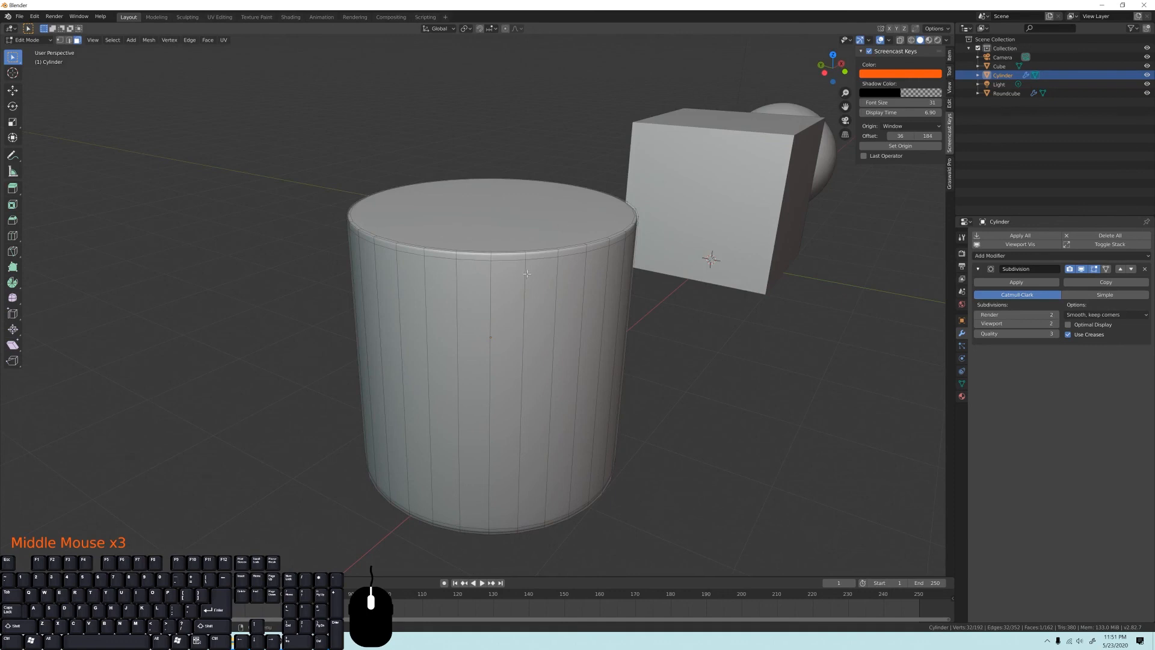
Undo both cap insets and both loop cuts to go back to the cylinder's original cage.
{"action": "key", "text": "ctrl+z"}
{"action": "key", "text": "ctrl+z"}
{"action": "key", "text": "ctrl+z"}
{"action": "key", "text": "ctrl+z"}
{"action": "key", "text": "ctrl+z"}
{"action": "key", "text": "ctrl+z"}
{"action": "key", "text": "ctrl+z"}
{"action": "key", "text": "ctrl+z"}
{"action": "key", "text": "ctrl+z"}
{"action": "key", "text": "ctrl+z"}
{"action": "key", "text": "ctrl+z"}
{"action": "key", "text": "ctrl+z"}
{"action": "key", "text": "ctrl+z"}
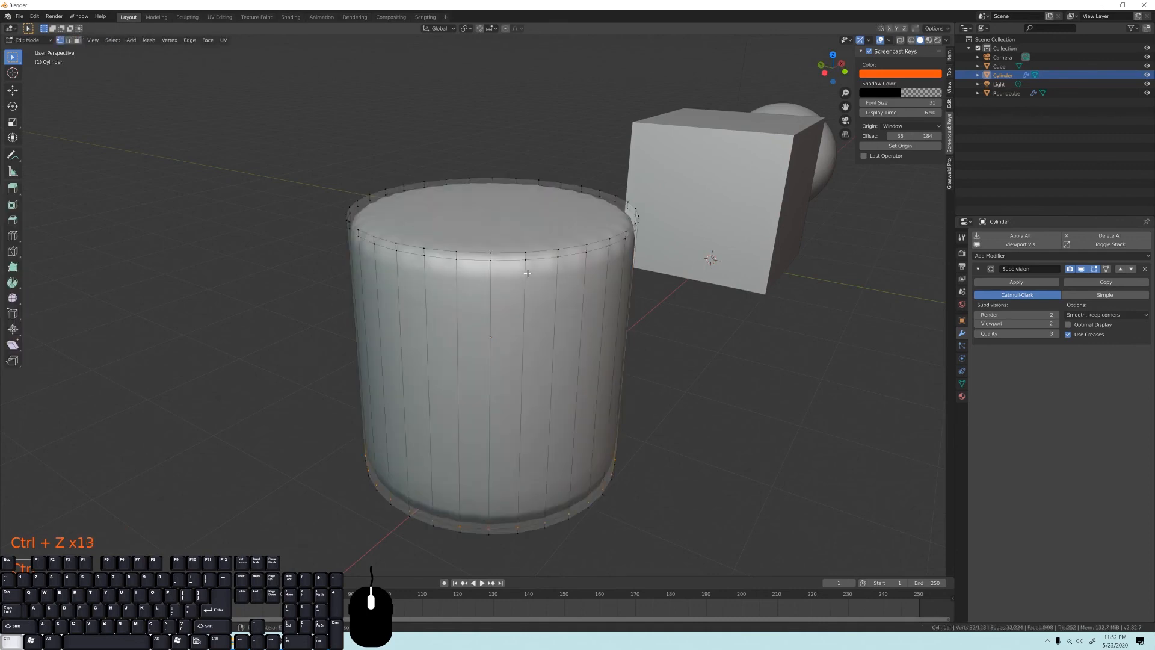
{"action": "key", "text": "ctrl+z"}
{"action": "key", "text": "ctrl+z"}
{"action": "key", "text": "ctrl+z"}
Switch to edge selection and select both the upper and the lower rim edge loops of the cylinder.
{"action": "middle_click_drag", "start_coordinate": [556, 336], "coordinate": [542, 323]}
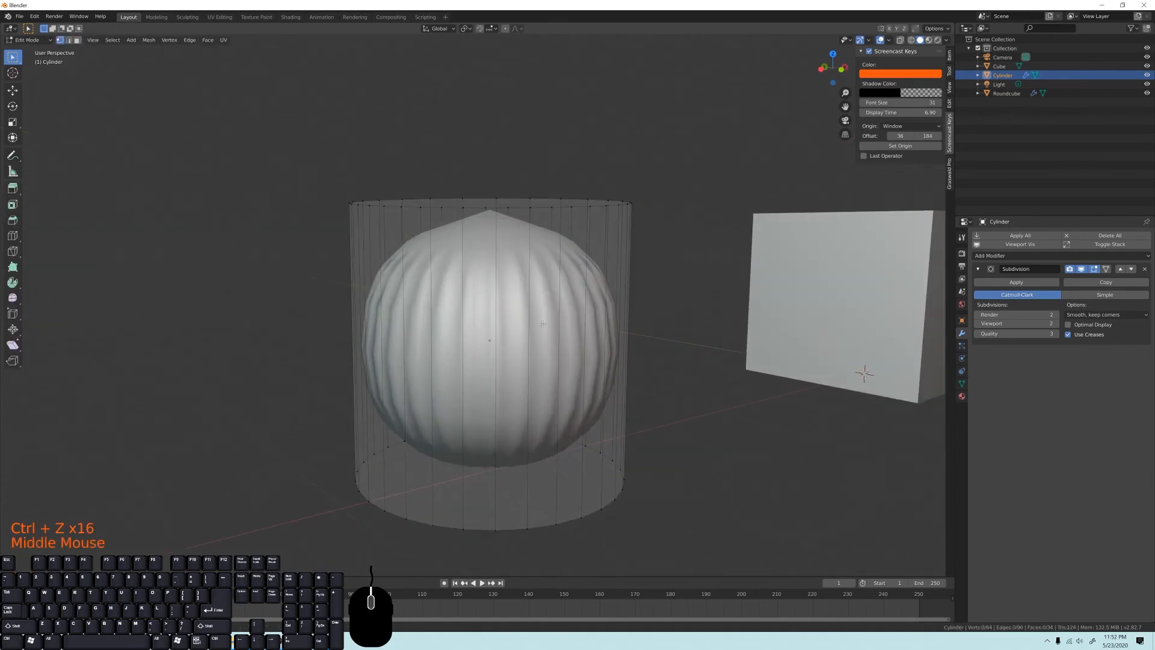
{"action": "middle_click_drag", "start_coordinate": [496, 277], "coordinate": [500, 282]}
{"action": "middle_click_drag", "start_coordinate": [481, 234], "coordinate": [432, 224]}
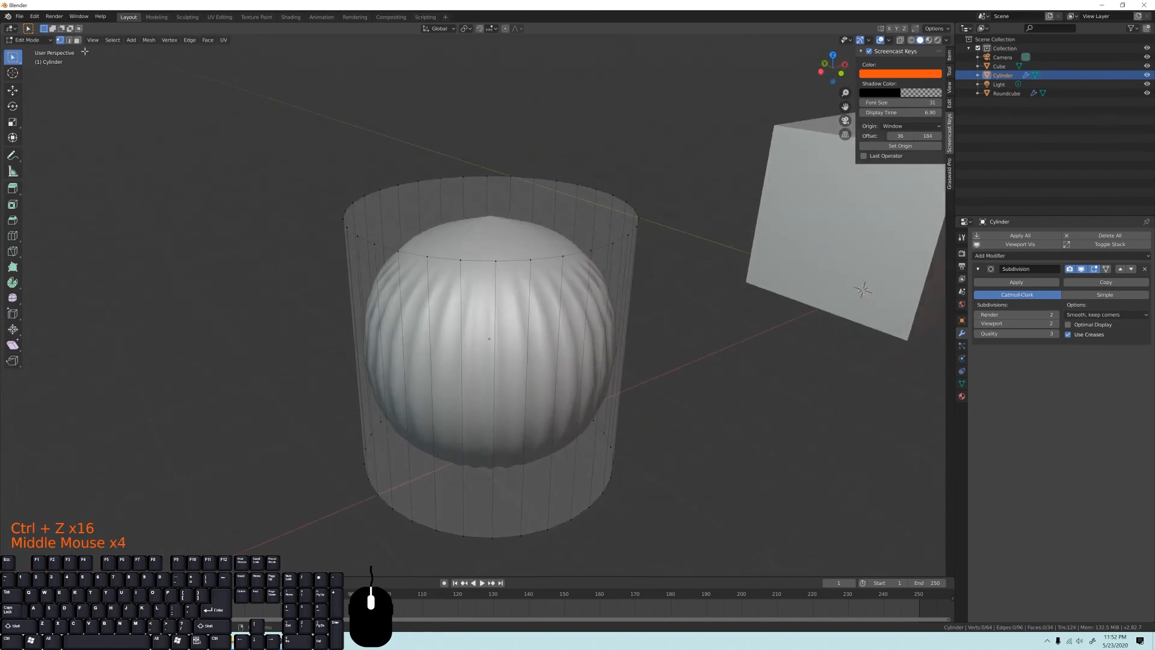
{"action": "left_click", "coordinate": [68, 41]}
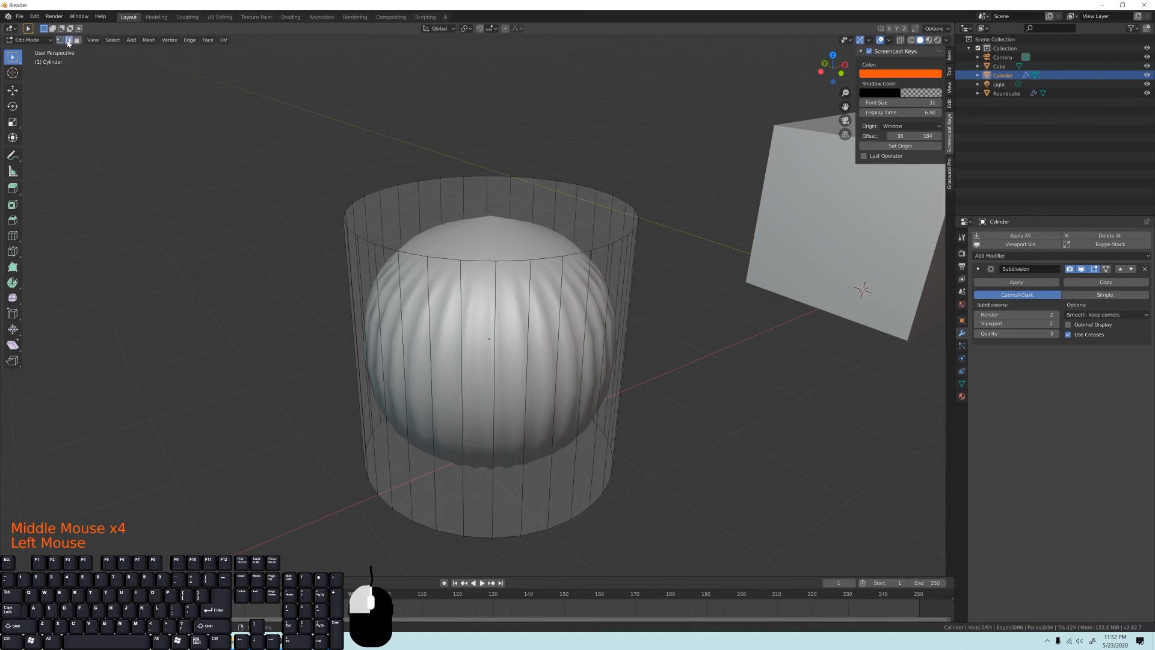
{"action": "left_click", "coordinate": [474, 260], "text": "alt"}
{"action": "middle_click_drag", "start_coordinate": [505, 289], "coordinate": [485, 253]}
{"action": "scroll", "coordinate": [486, 253], "scroll_direction": "up", "scroll_amount": 2}
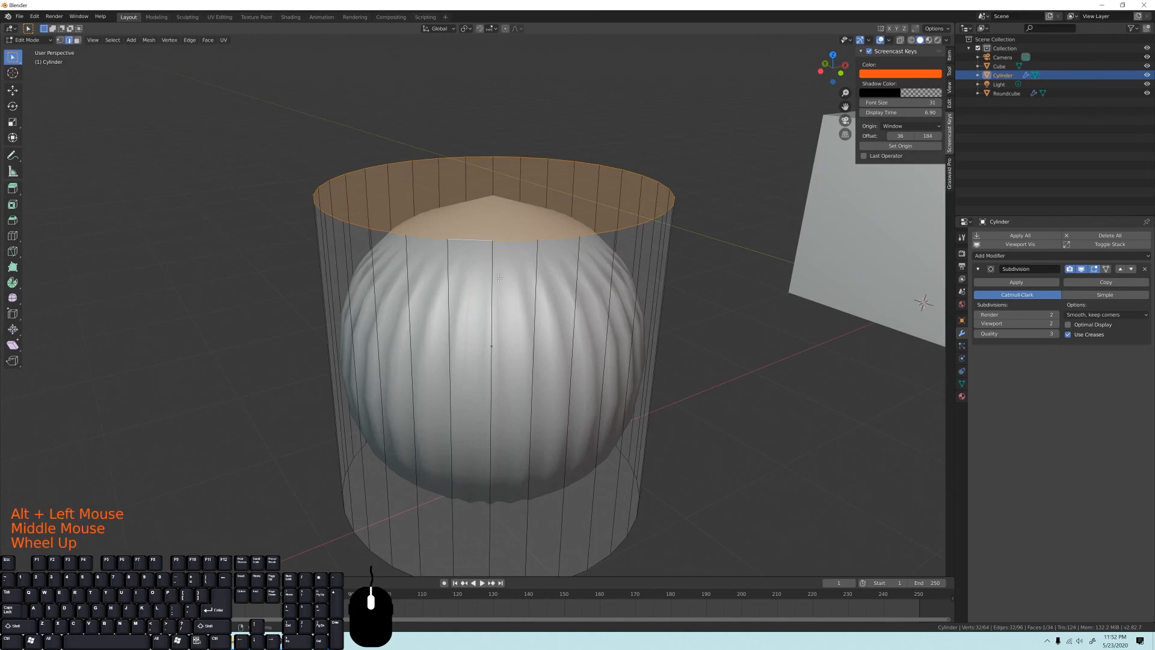
{"action": "middle_click_drag", "start_coordinate": [545, 179], "coordinate": [490, 404], "text": "shift"}
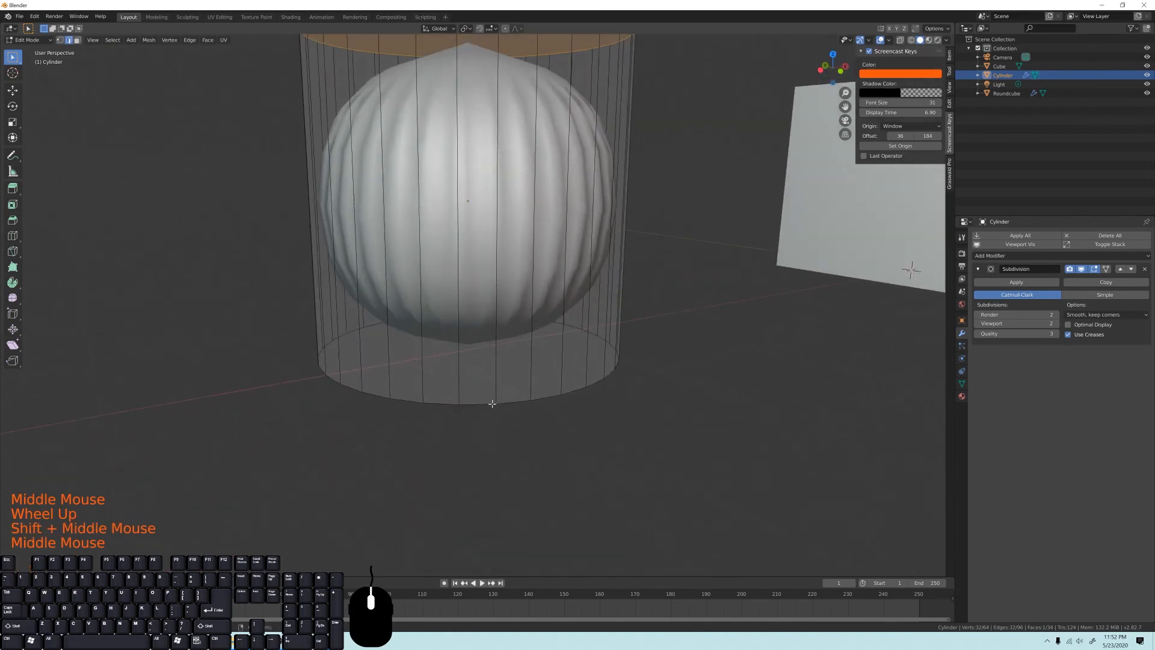
{"action": "left_click", "coordinate": [478, 406], "text": "alt+shift"}
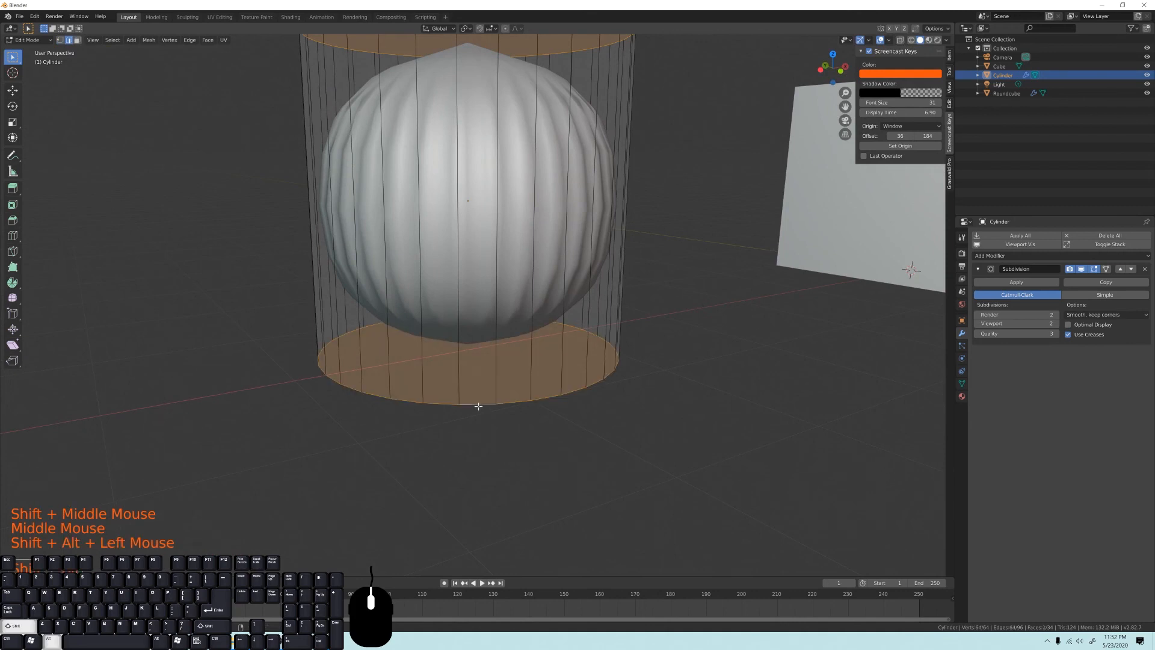
Bevel both rim edge loops of the cylinder with a very narrow width and two segments.
{"action": "middle_click_drag", "start_coordinate": [522, 128], "coordinate": [490, 279], "text": "shift"}
{"action": "mouse_move", "coordinate": [490, 278]}
{"action": "middle_mouse_down", "text": "shift"}
{"action": "mouse_move", "coordinate": [517, 318]}
{"action": "mouse_move", "coordinate": [482, 281]}
{"action": "middle_mouse_up", "text": "shift"}
{"action": "scroll", "coordinate": [516, 318], "scroll_direction": "up", "scroll_amount": 1}
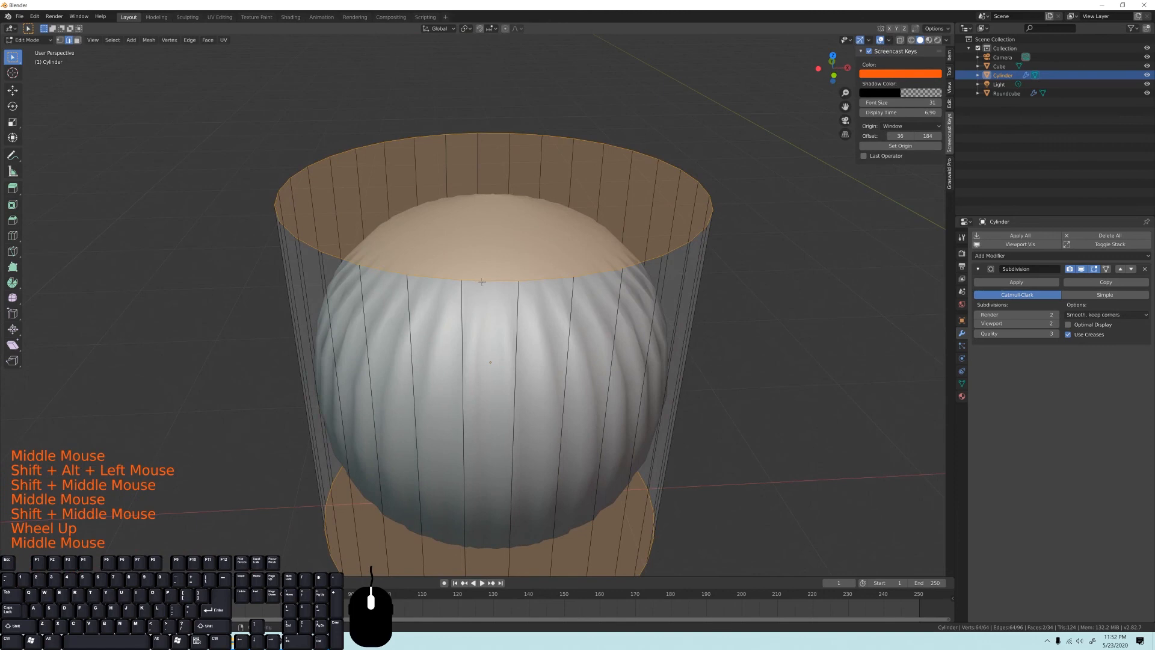
{"action": "key", "text": "ctrl+b"}
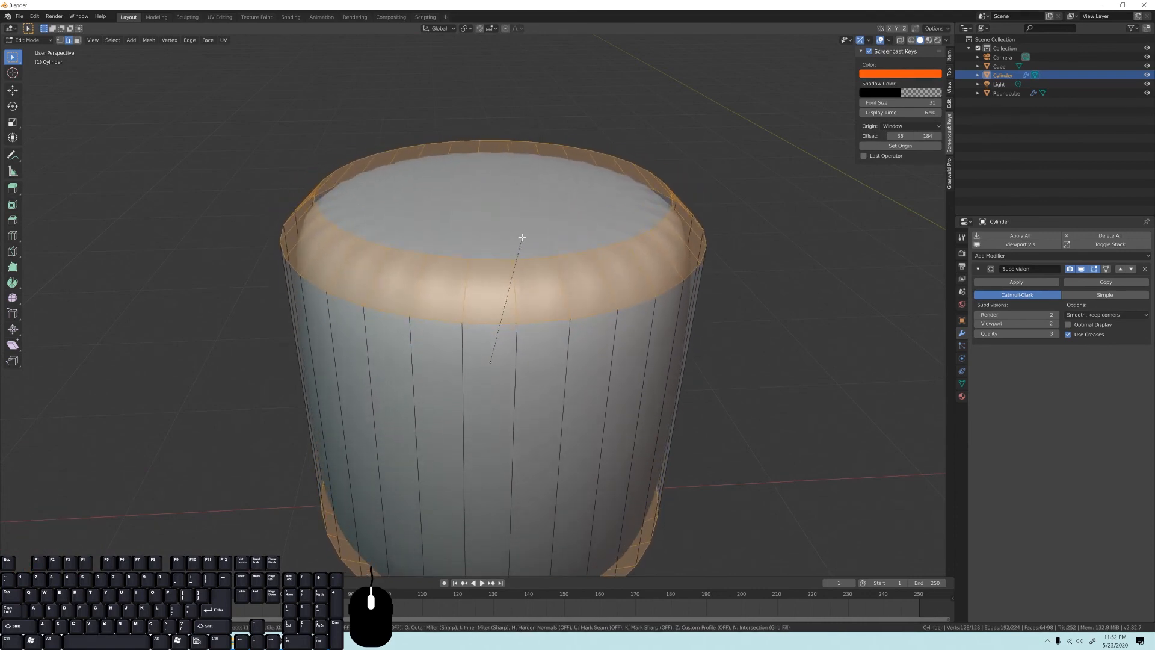
{"action": "scroll", "coordinate": [522, 237], "scroll_direction": "up", "scroll_amount": 1}
{"action": "scroll", "coordinate": [521, 237], "scroll_direction": "up", "scroll_amount": 1}
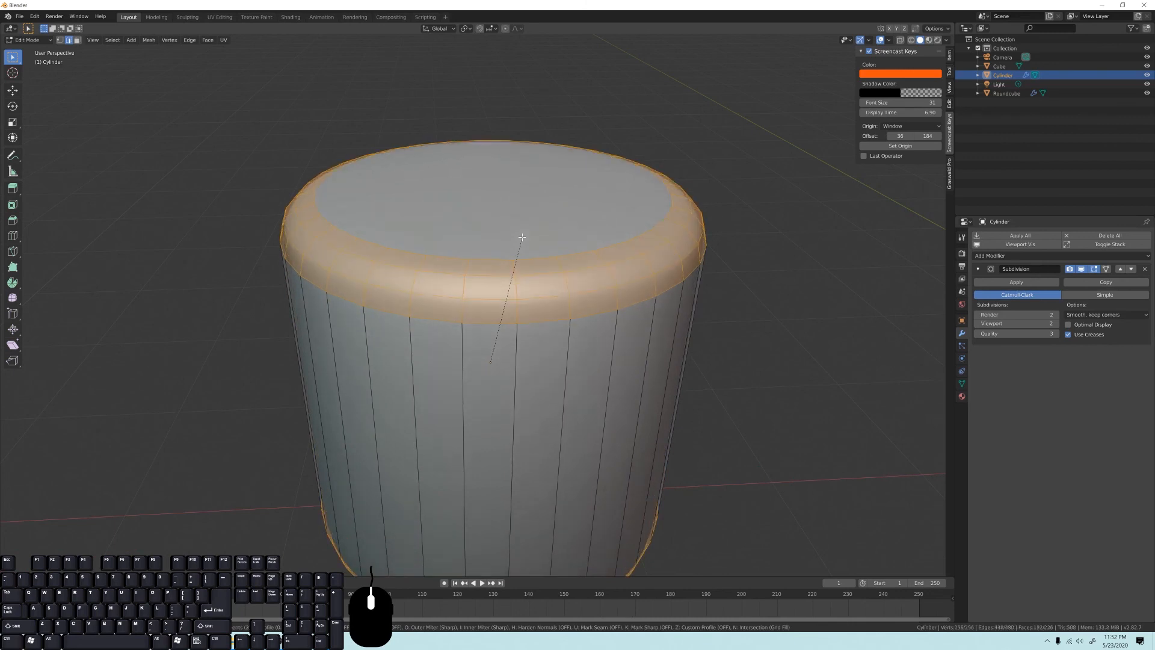
{"action": "scroll", "coordinate": [521, 237], "scroll_direction": "up", "scroll_amount": 1}
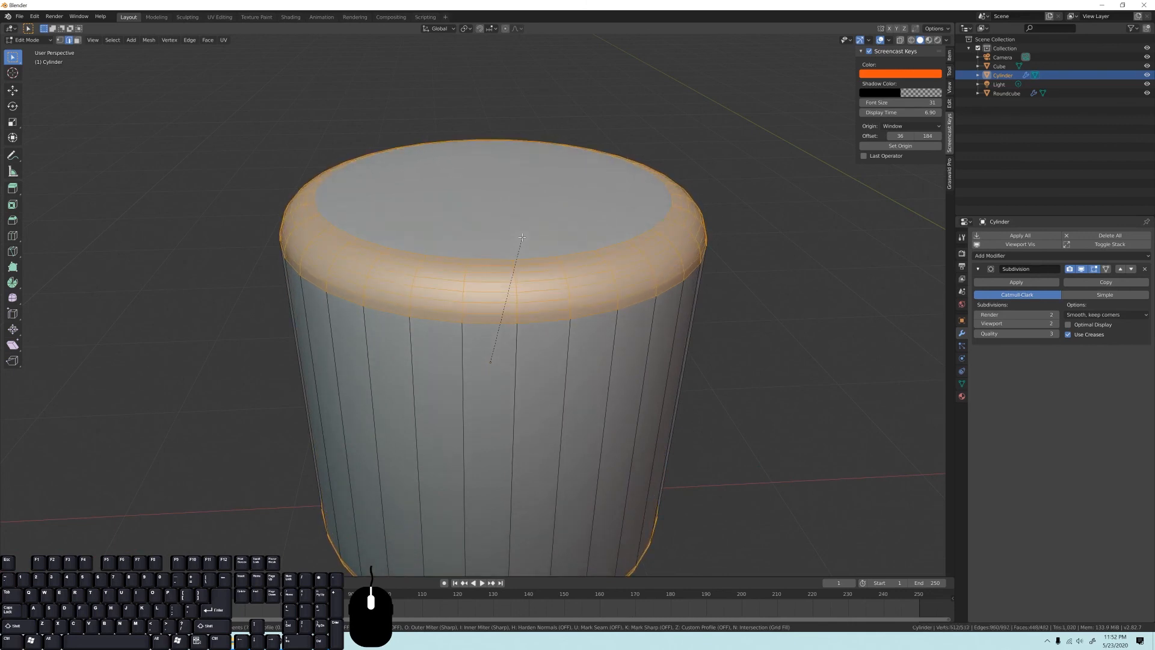
{"action": "scroll", "coordinate": [521, 237], "scroll_direction": "down", "scroll_amount": 3}
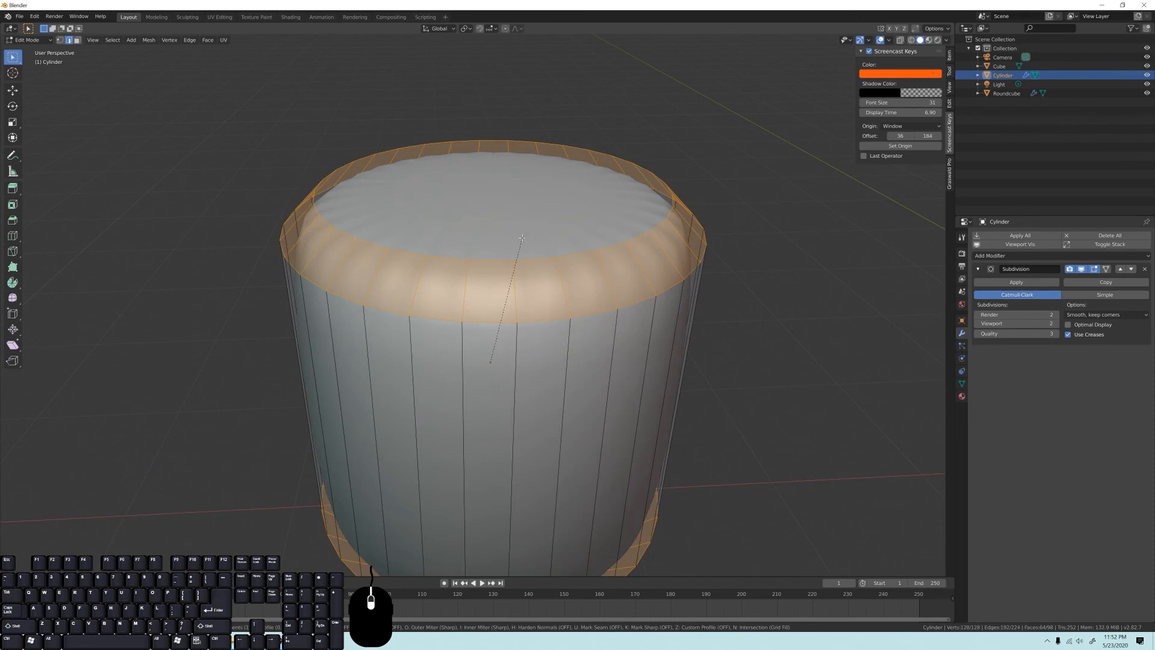
{"action": "scroll", "coordinate": [521, 238], "scroll_direction": "up", "scroll_amount": 1}
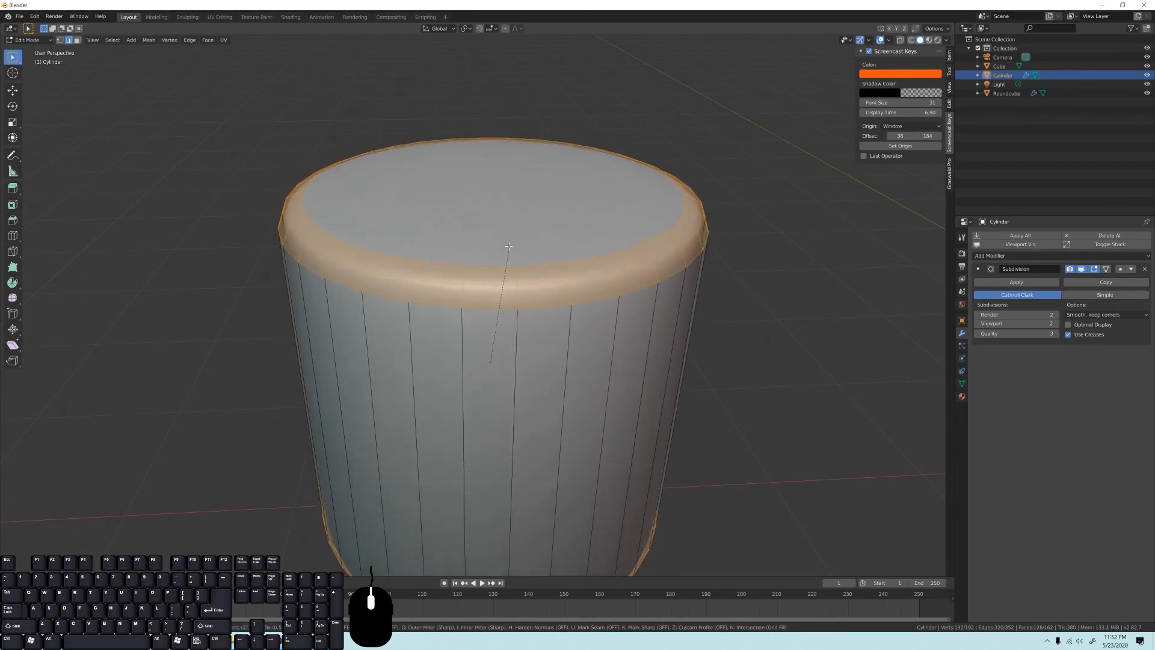
{"action": "left_click", "coordinate": [499, 277]}
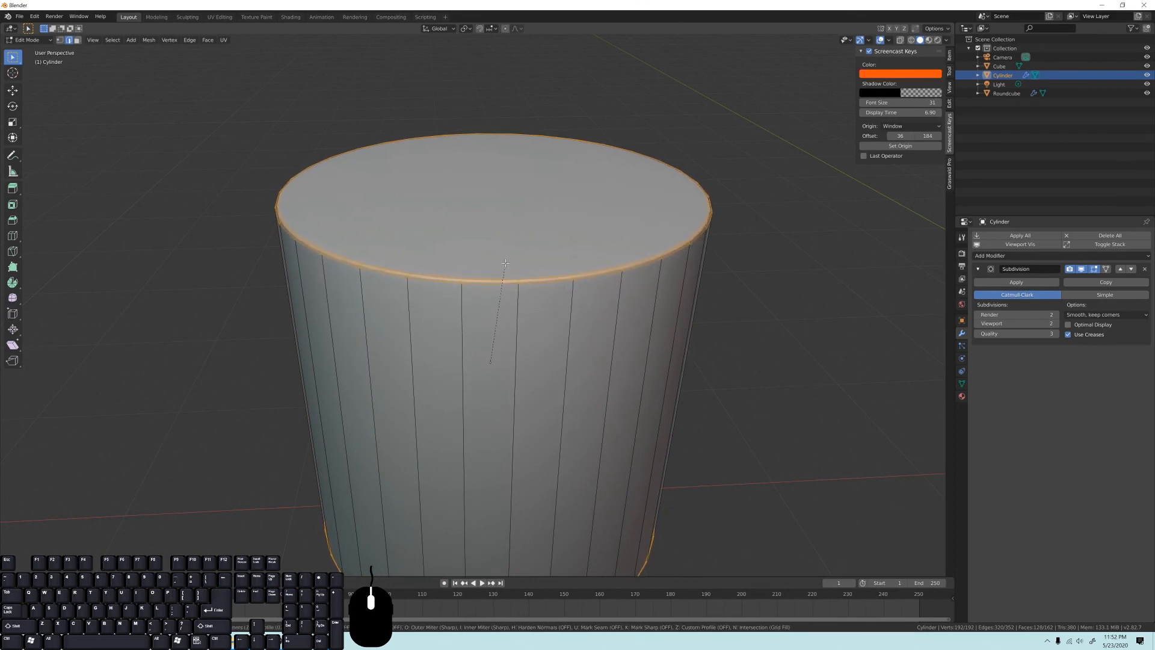
Examine the beveled cylinder's upper rim, side and base from several angles in Object Mode.
{"action": "middle_click_drag", "start_coordinate": [497, 288], "coordinate": [496, 231]}
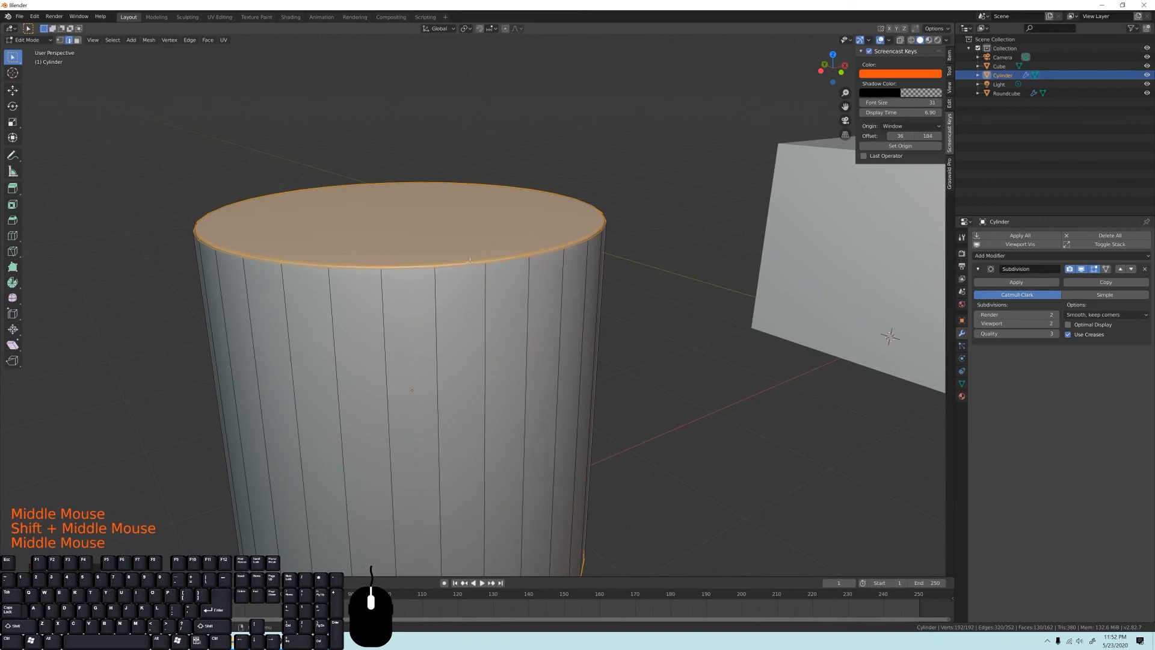
{"action": "key", "text": "Tab"}
{"action": "middle_click_drag", "start_coordinate": [513, 286], "coordinate": [554, 391], "text": "shift"}
{"action": "middle_click_drag", "start_coordinate": [532, 298], "coordinate": [532, 283], "text": "shift"}
{"action": "middle_click_drag", "start_coordinate": [533, 283], "coordinate": [439, 214]}
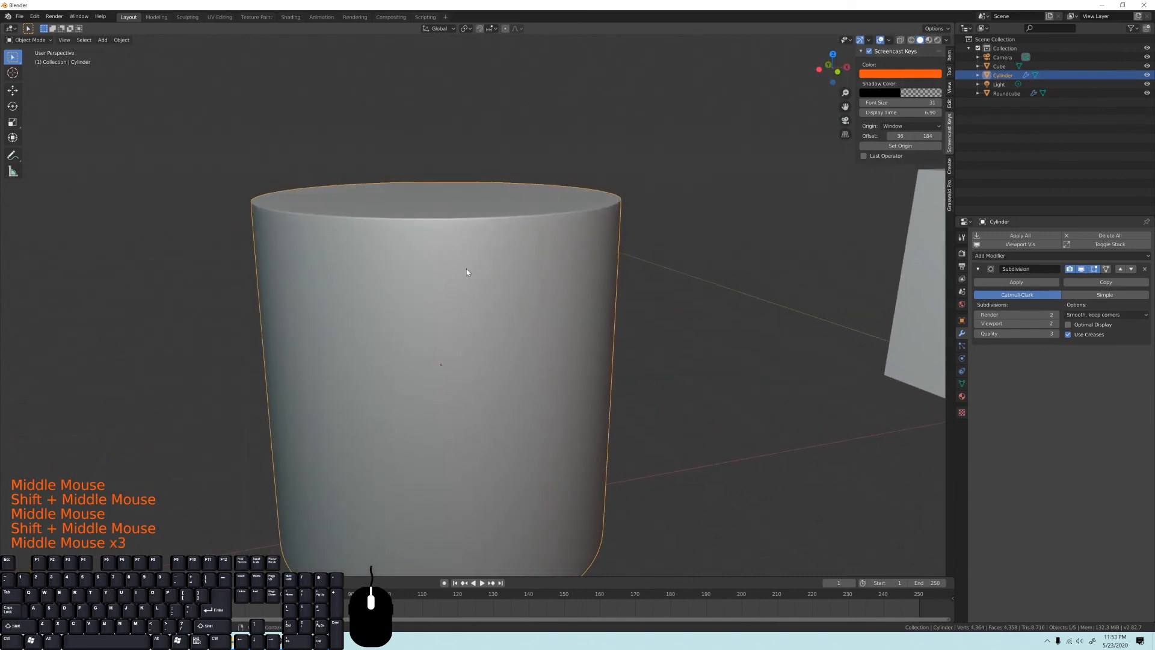
{"action": "middle_click_drag", "start_coordinate": [391, 291], "coordinate": [515, 320]}
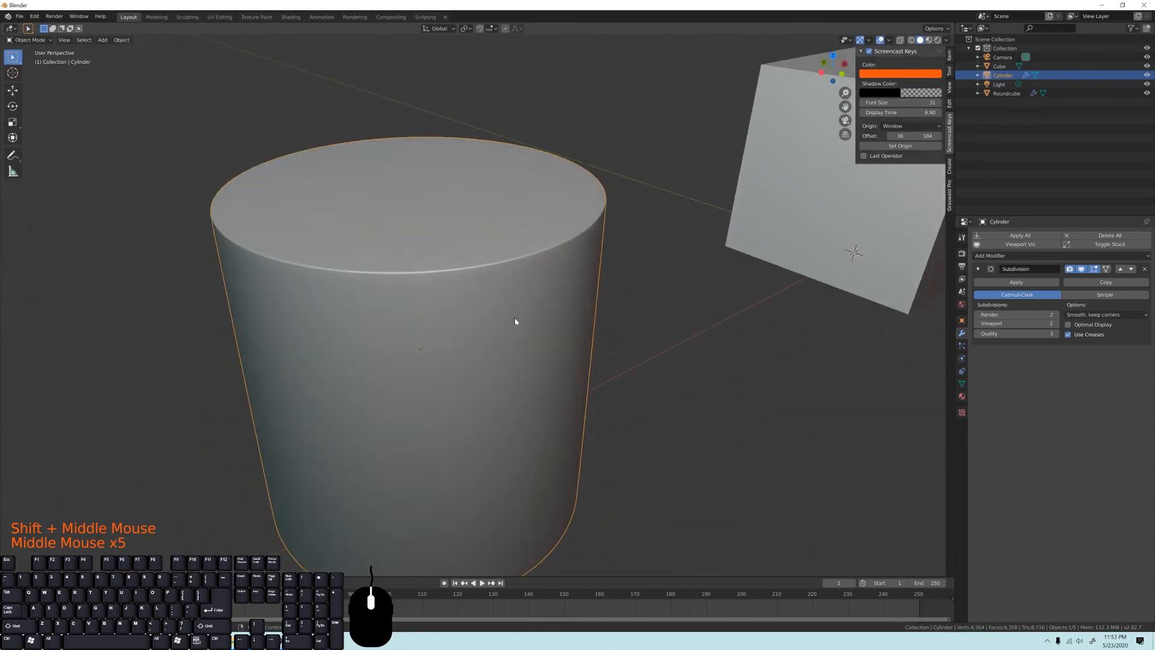
{"action": "middle_click_drag", "start_coordinate": [488, 266], "coordinate": [403, 139]}
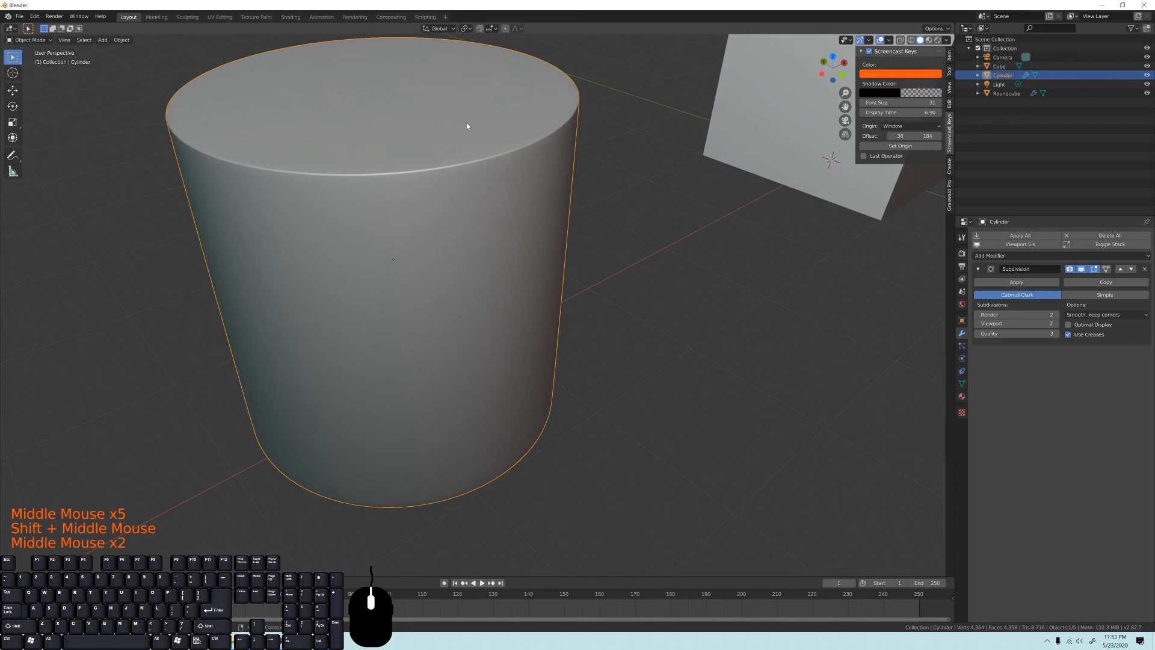
{"action": "middle_click_drag", "start_coordinate": [535, 231], "coordinate": [430, 128], "text": "shift"}
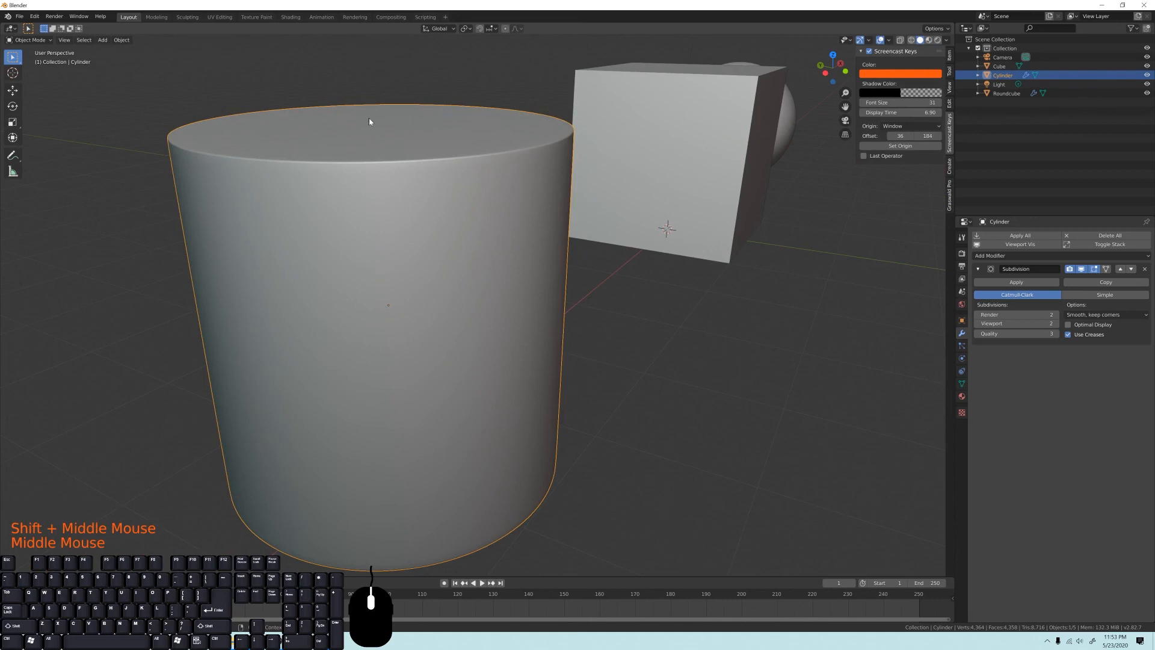
{"action": "middle_click_drag", "start_coordinate": [495, 188], "coordinate": [474, 181]}
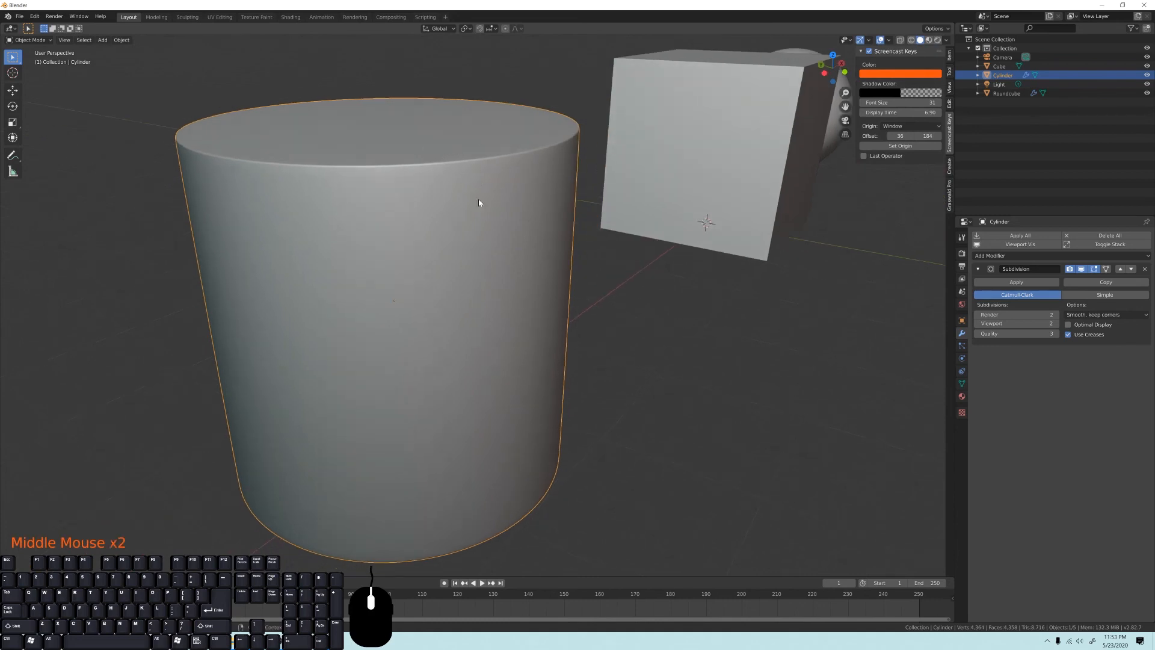
{"action": "middle_click_drag", "start_coordinate": [481, 201], "coordinate": [487, 173]}
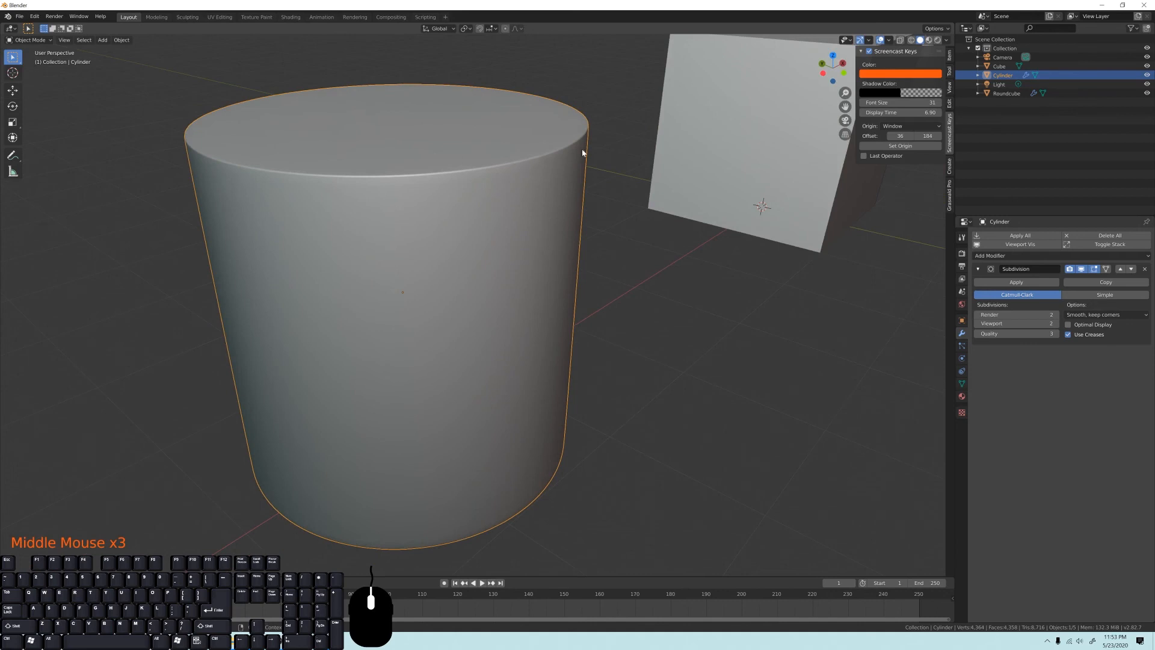
{"action": "middle_click_drag", "start_coordinate": [552, 172], "coordinate": [526, 184]}
{"action": "scroll", "coordinate": [497, 245], "scroll_direction": "down", "scroll_amount": 1}
Undo the rim bevel to go back to the cylinder's original cage.
{"action": "key", "text": "ctrl+z"}
{"action": "key", "text": "ctrl+z"}
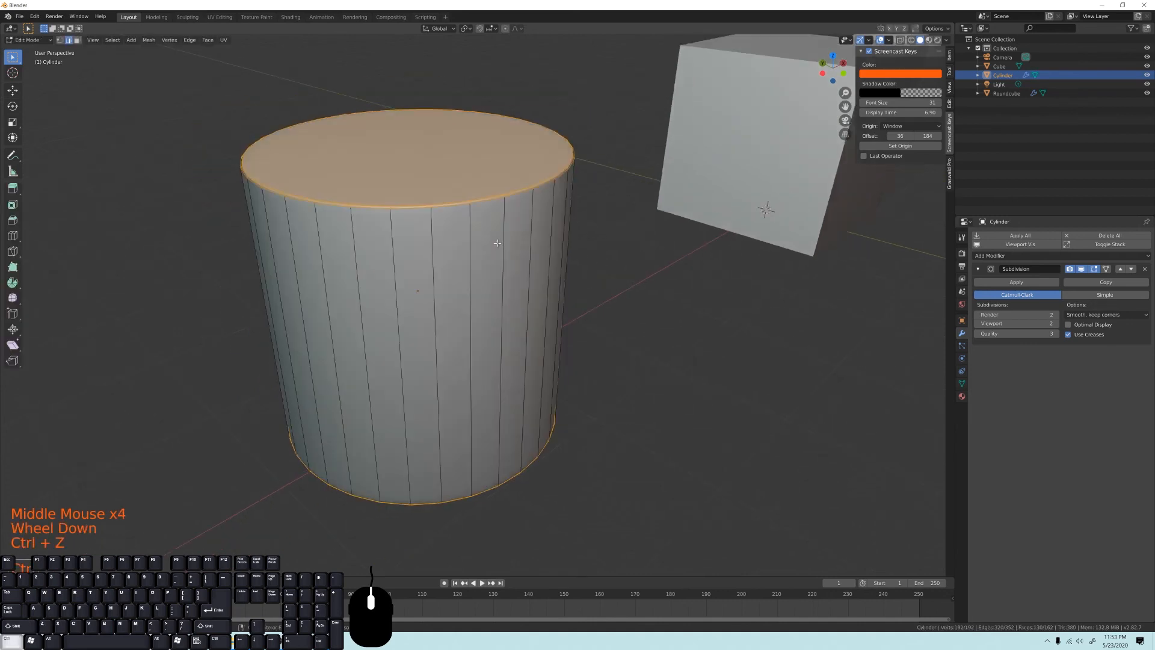
{"action": "middle_click_drag", "start_coordinate": [489, 243], "coordinate": [498, 215]}
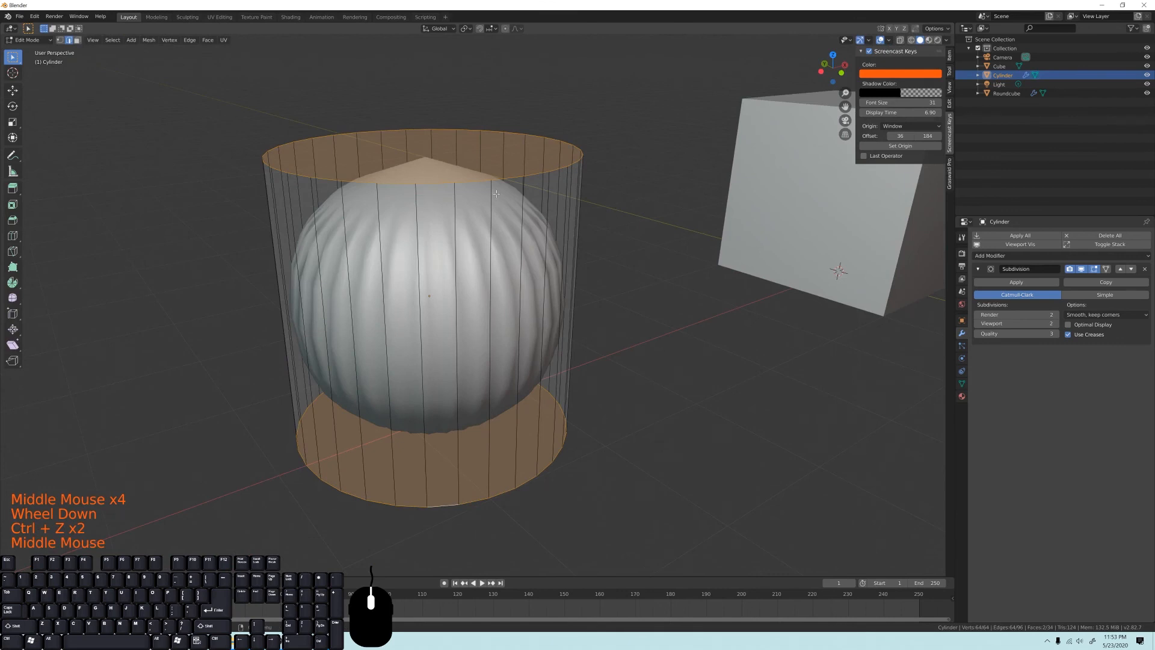
In Object Mode, add an Edge Split modifier to the cylinder and place it above the Subdivision modifier.
{"action": "key", "text": "Tab"}
{"action": "mouse_move", "coordinate": [478, 234]}
{"action": "middle_mouse_down"}
{"action": "mouse_move", "coordinate": [448, 225]}
{"action": "mouse_move", "coordinate": [468, 259]}
{"action": "mouse_move", "coordinate": [461, 248]}
{"action": "middle_mouse_up"}
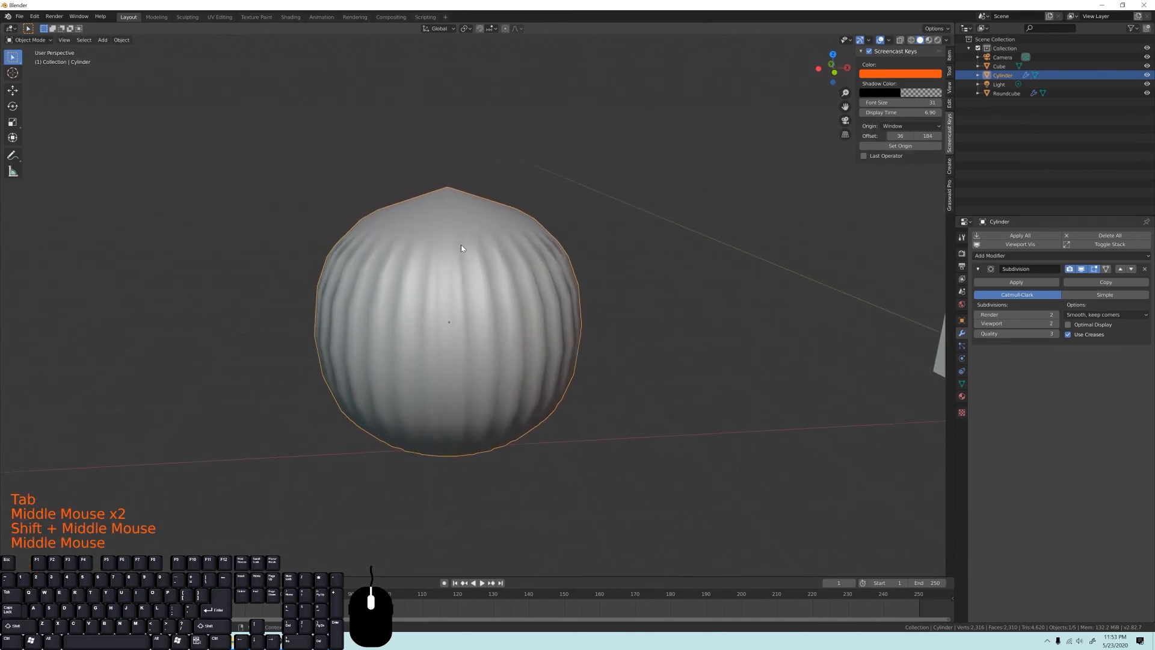
{"action": "left_click", "coordinate": [978, 270]}
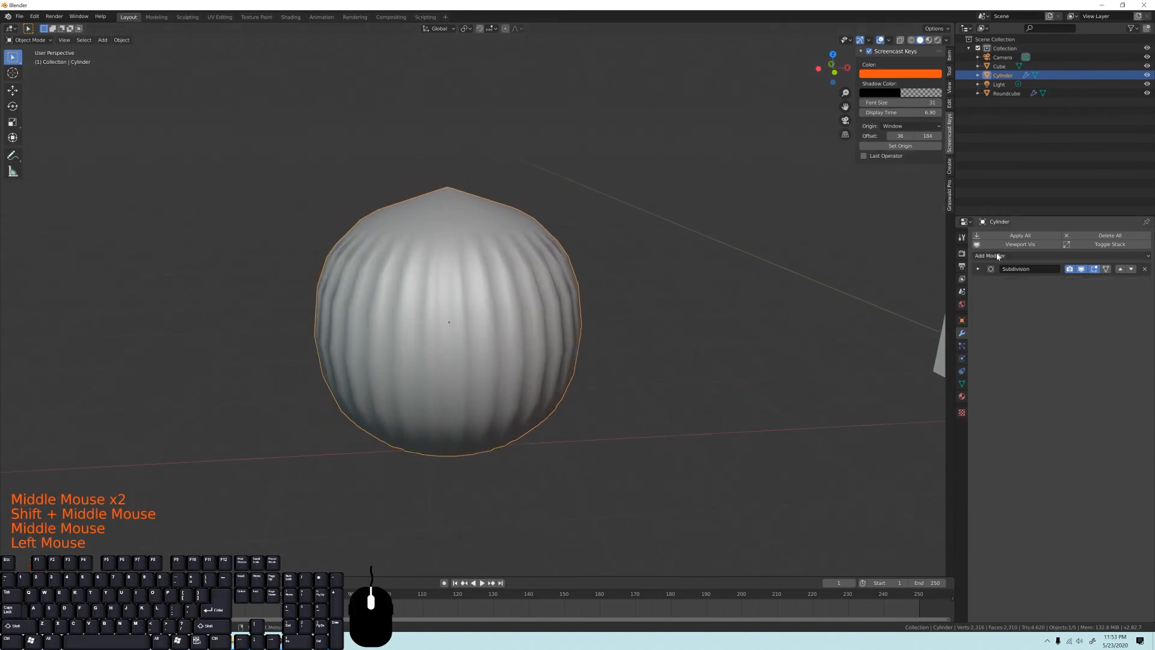
{"action": "left_click", "coordinate": [997, 256]}
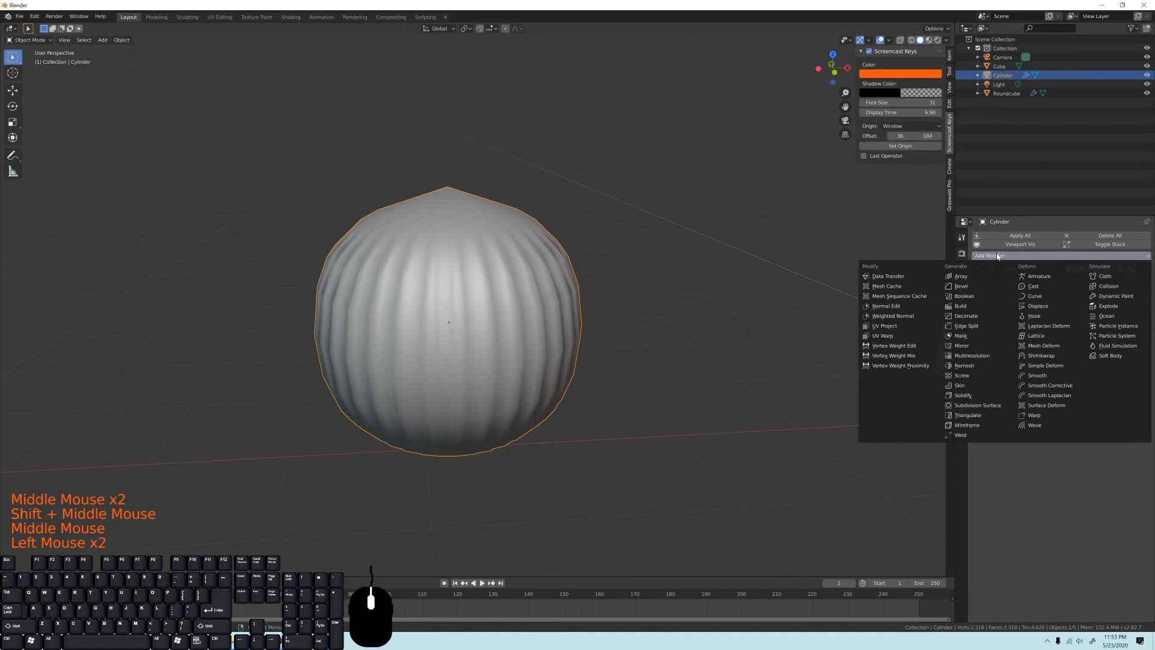
{"action": "left_click", "coordinate": [958, 327]}
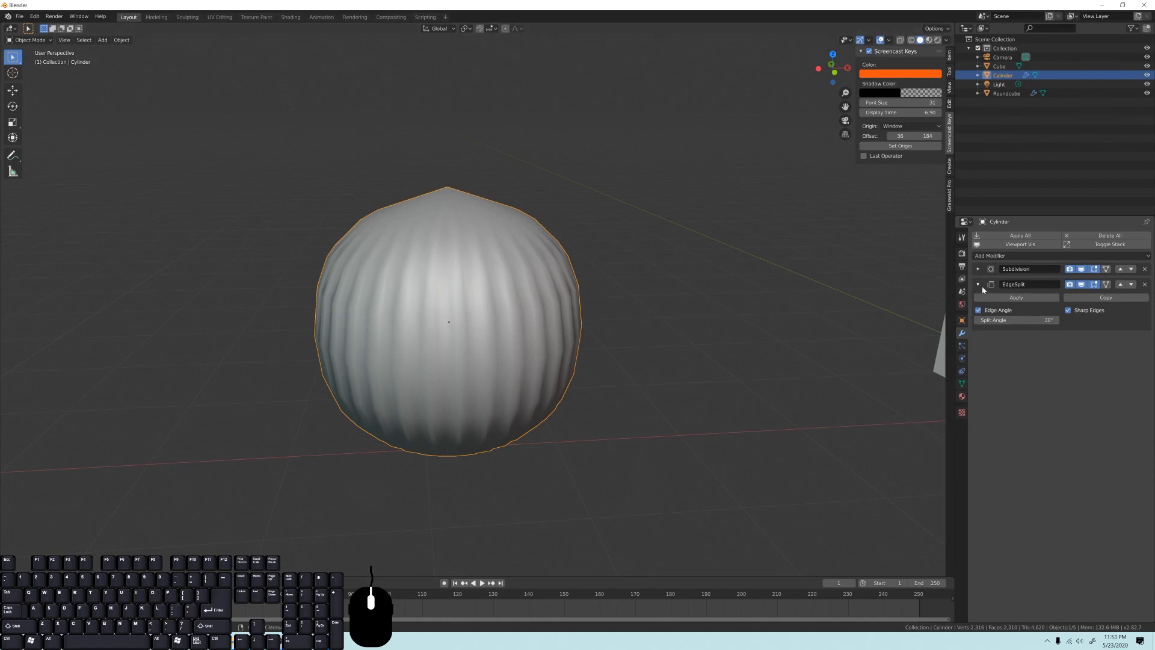
{"action": "left_click", "coordinate": [1119, 287]}
Examine the edge-split cylinder's cap, rims and side from near and far, and deselect it.
{"action": "middle_click_drag", "start_coordinate": [457, 182], "coordinate": [395, 172]}
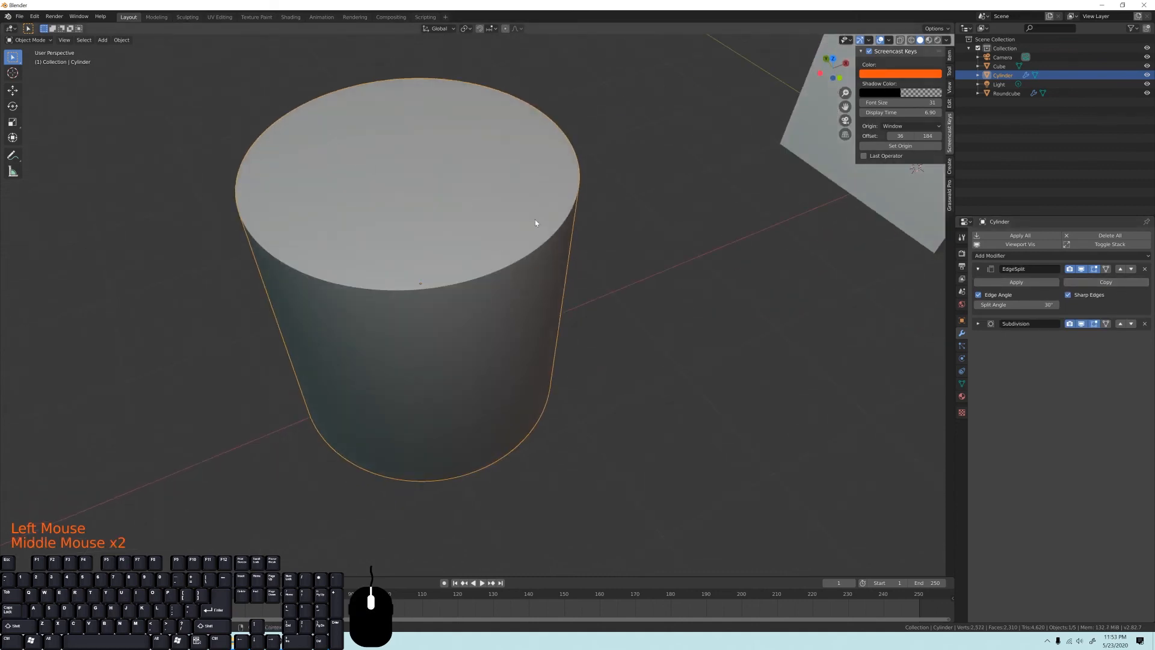
{"action": "mouse_move", "coordinate": [549, 269]}
{"action": "middle_mouse_down"}
{"action": "mouse_move", "coordinate": [562, 273]}
{"action": "mouse_move", "coordinate": [539, 255]}
{"action": "middle_mouse_up"}
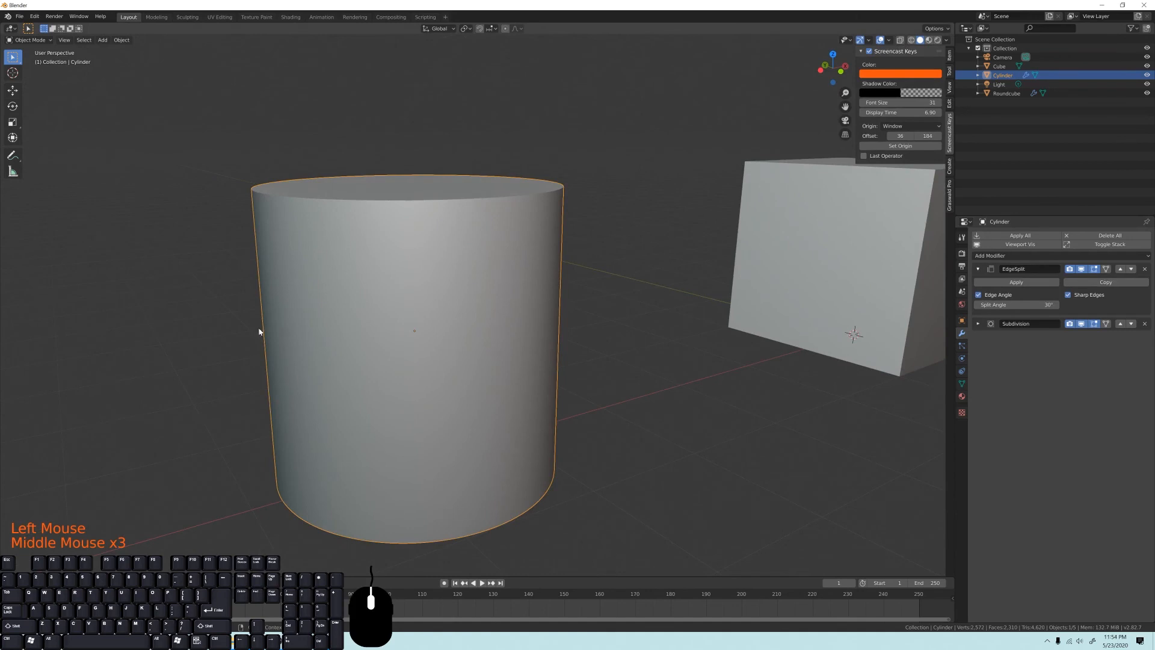
{"action": "middle_click_drag", "start_coordinate": [275, 327], "coordinate": [335, 327]}
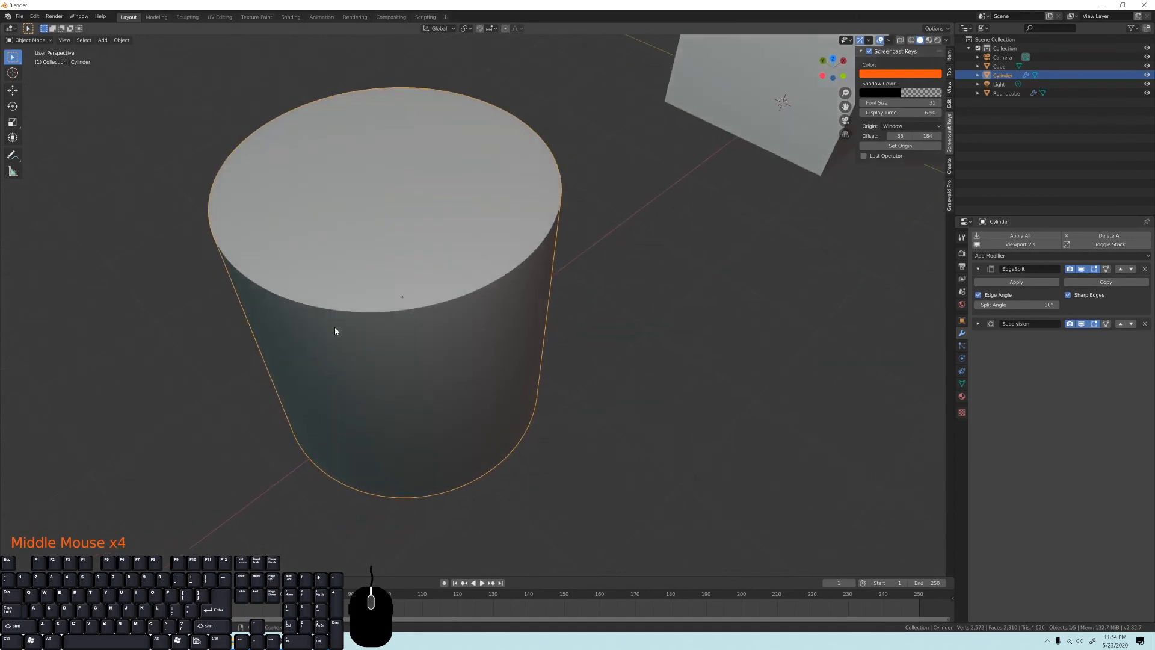
{"action": "middle_click_drag", "start_coordinate": [365, 207], "coordinate": [592, 346]}
{"action": "scroll", "coordinate": [478, 348], "scroll_direction": "down", "scroll_amount": 7}
{"action": "scroll", "coordinate": [428, 340], "scroll_direction": "up", "scroll_amount": 5}
{"action": "scroll", "coordinate": [592, 347], "scroll_direction": "up", "scroll_amount": 1}
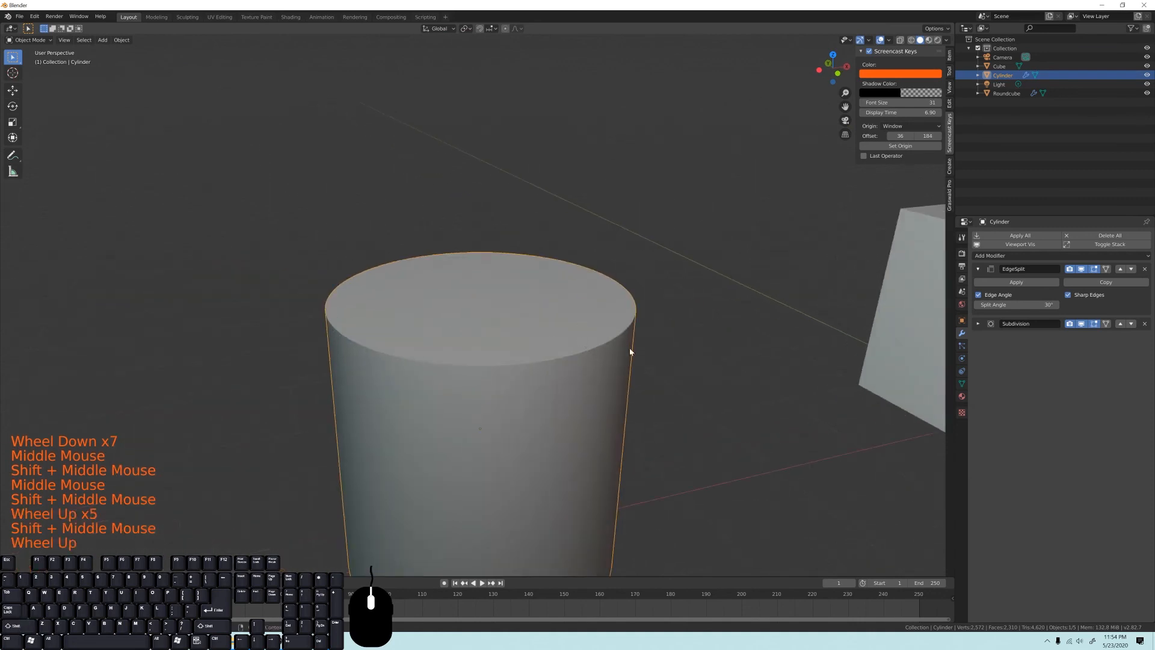
{"action": "middle_click_drag", "start_coordinate": [666, 355], "coordinate": [562, 330], "text": "shift"}
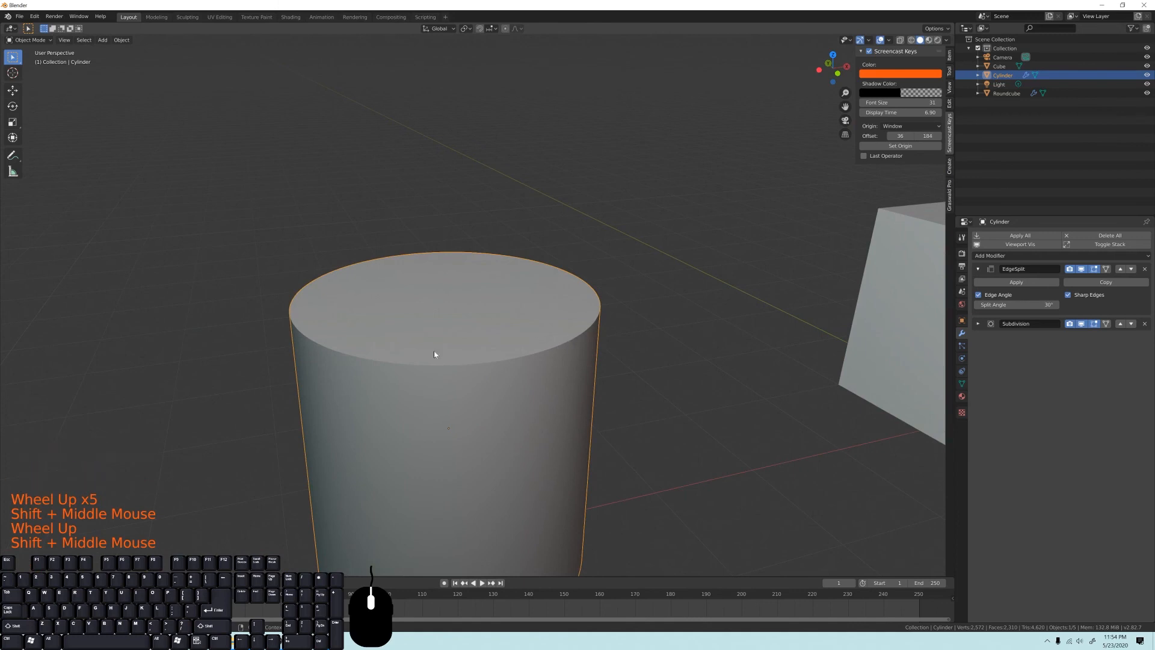
{"action": "middle_click_drag", "start_coordinate": [571, 338], "coordinate": [593, 325], "text": "shift"}
{"action": "scroll", "coordinate": [593, 325], "scroll_direction": "down", "scroll_amount": 3}
{"action": "scroll", "coordinate": [508, 337], "scroll_direction": "down", "scroll_amount": 1, "text": "shift"}
{"action": "middle_click_drag", "start_coordinate": [507, 337], "coordinate": [509, 326], "text": "shift"}
{"action": "key", "text": "alt+a"}
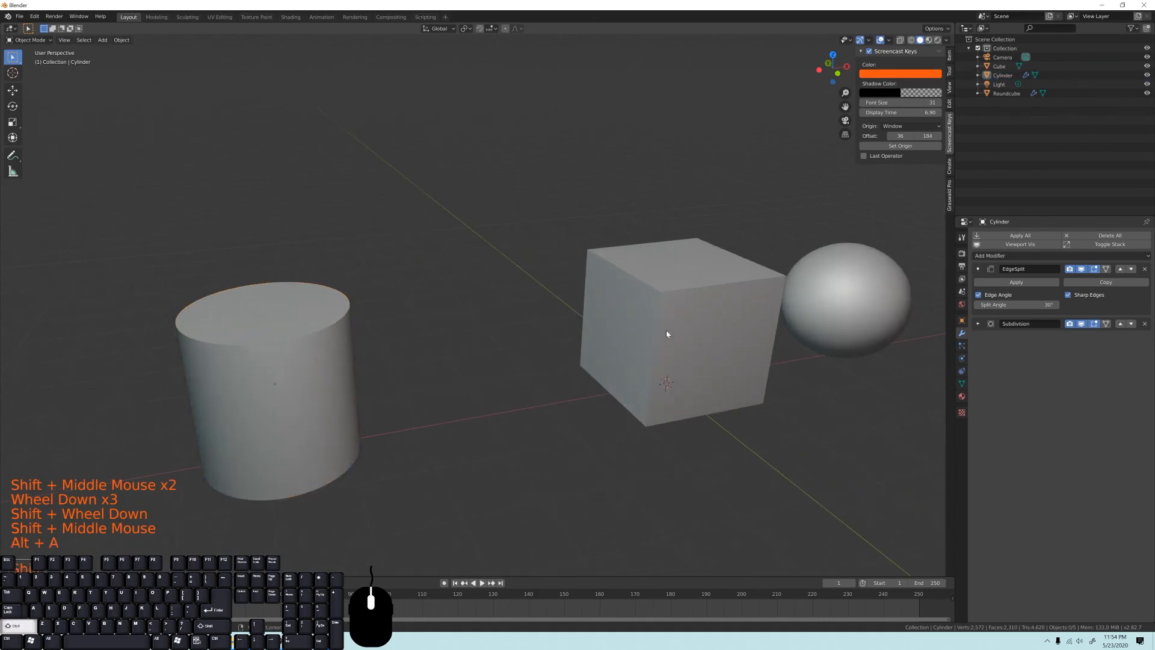
Frame the view on the cube and examine its edges and corners from several sides with nothing selected.
{"action": "middle_click_drag", "start_coordinate": [666, 329], "coordinate": [816, 283], "text": "shift"}
{"action": "middle_click_drag", "start_coordinate": [610, 323], "coordinate": [548, 319], "text": "shift"}
{"action": "left_click", "coordinate": [549, 318]}
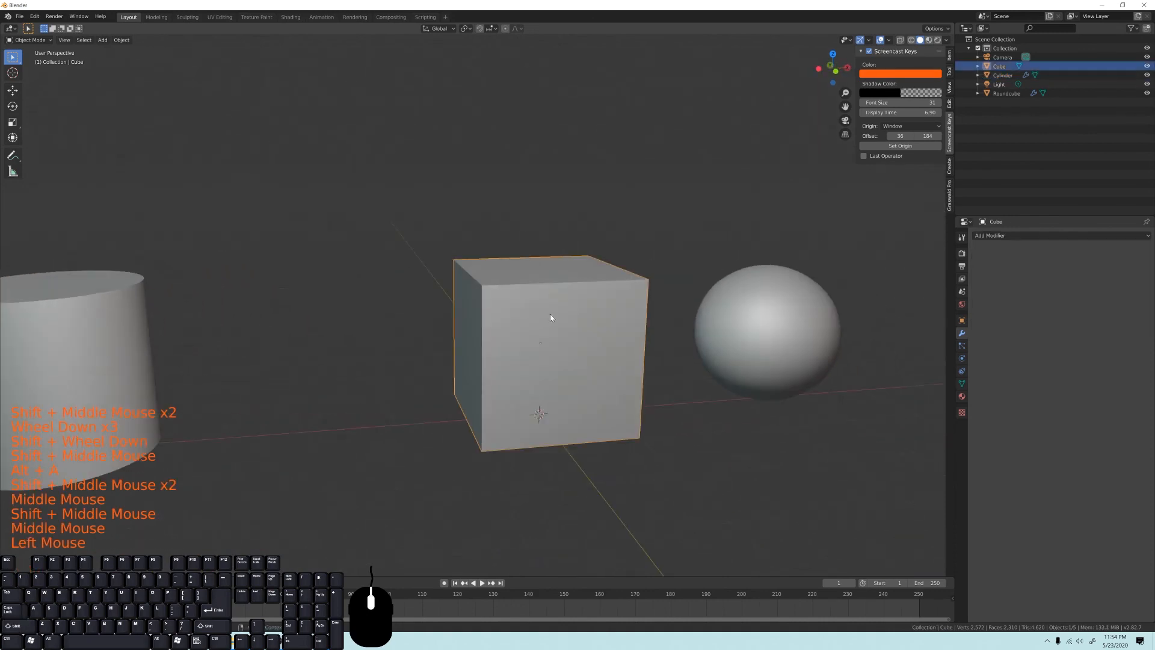
{"action": "key", "text": "KP_Decimal"}
{"action": "key", "text": "alt+a"}
{"action": "middle_click_drag", "start_coordinate": [508, 315], "coordinate": [520, 335]}
{"action": "scroll", "coordinate": [569, 320], "scroll_direction": "down", "scroll_amount": 3}
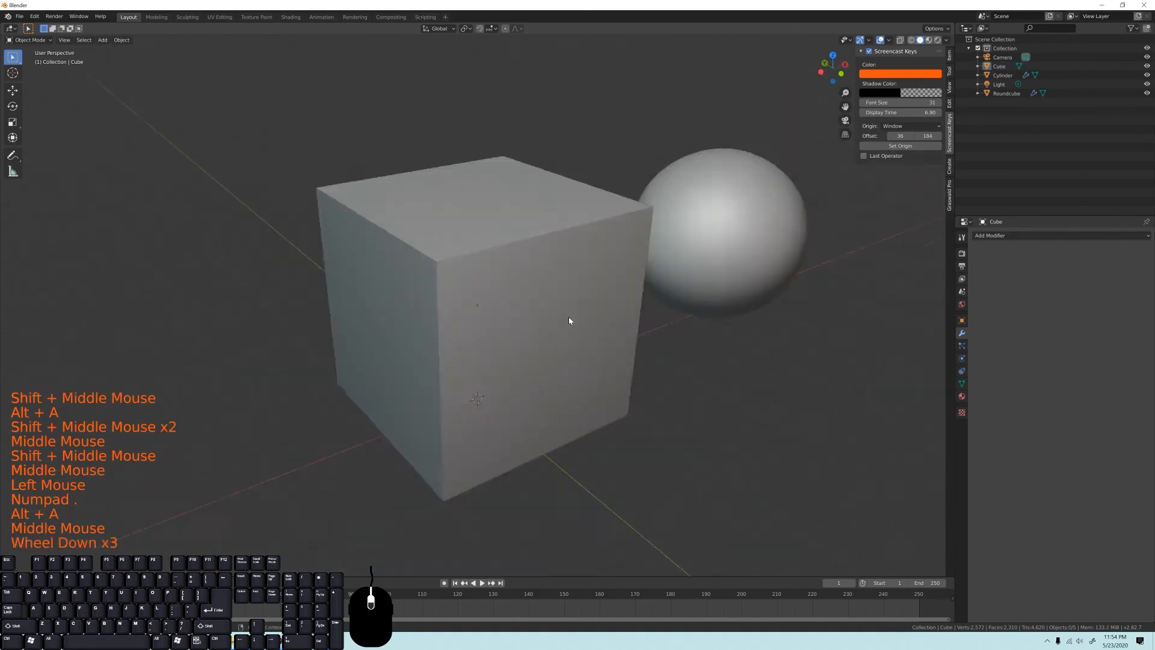
{"action": "scroll", "coordinate": [568, 320], "scroll_direction": "down", "scroll_amount": 3}
{"action": "scroll", "coordinate": [499, 277], "scroll_direction": "up", "scroll_amount": 5}
{"action": "middle_click_drag", "start_coordinate": [513, 275], "coordinate": [499, 300], "text": "shift"}
{"action": "middle_click_drag", "start_coordinate": [499, 301], "coordinate": [513, 280]}
{"action": "scroll", "coordinate": [496, 306], "scroll_direction": "up", "scroll_amount": 1}
{"action": "scroll", "coordinate": [495, 306], "scroll_direction": "up", "scroll_amount": 1}
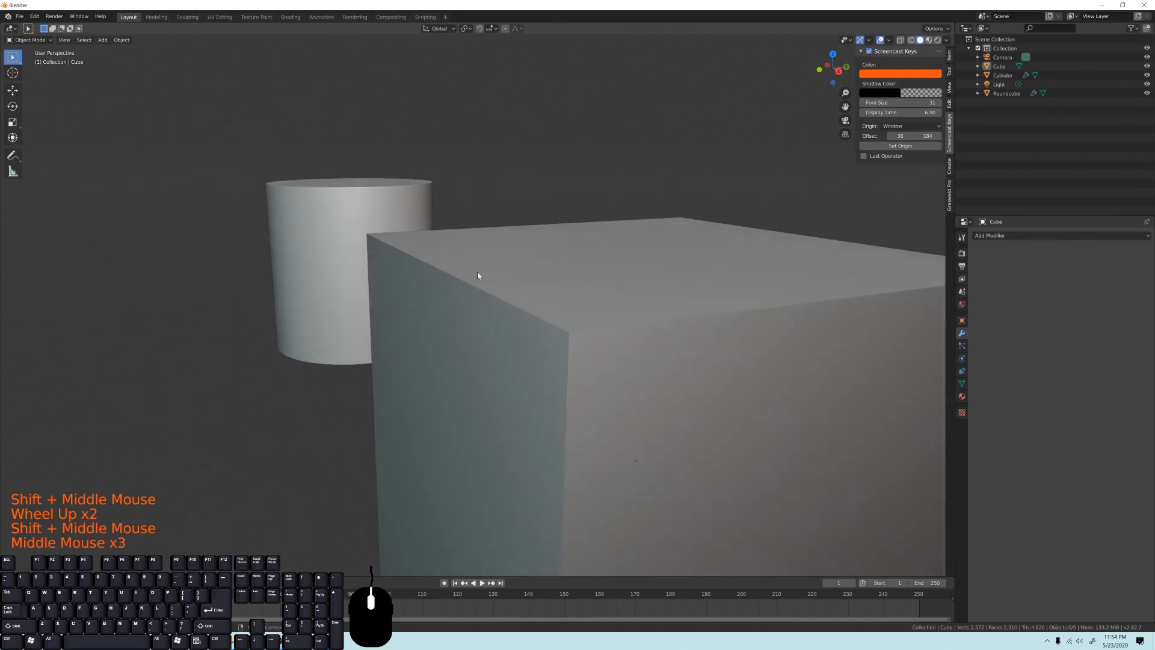
{"action": "middle_click_drag", "start_coordinate": [467, 281], "coordinate": [511, 273]}
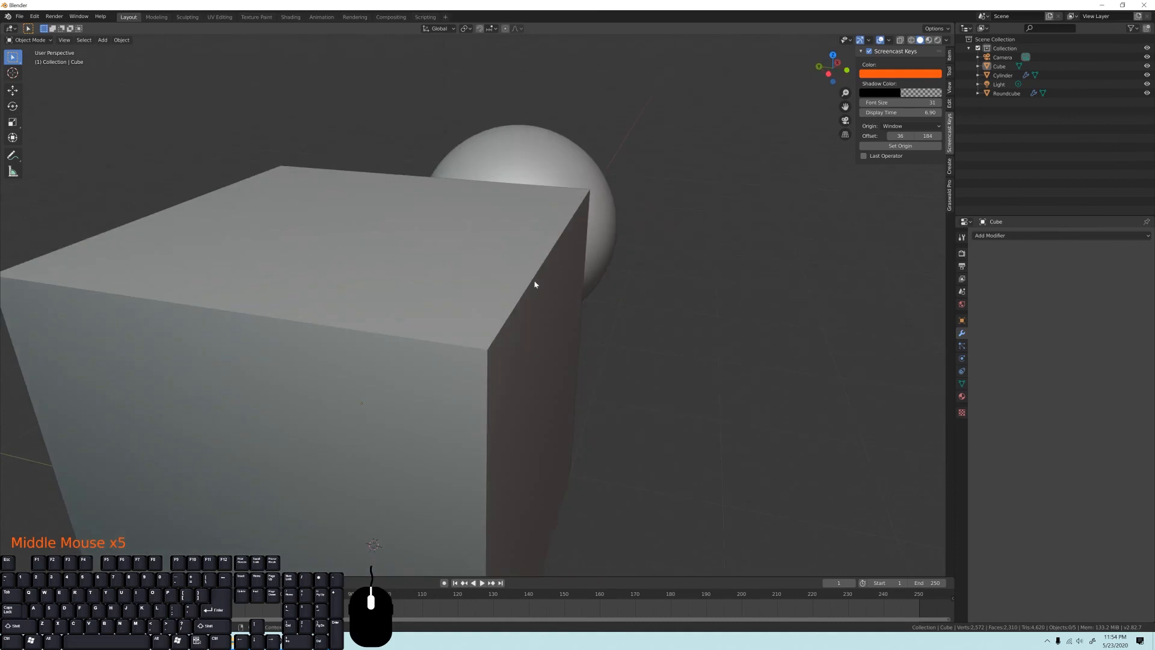
{"action": "middle_click_drag", "start_coordinate": [529, 296], "coordinate": [463, 260]}
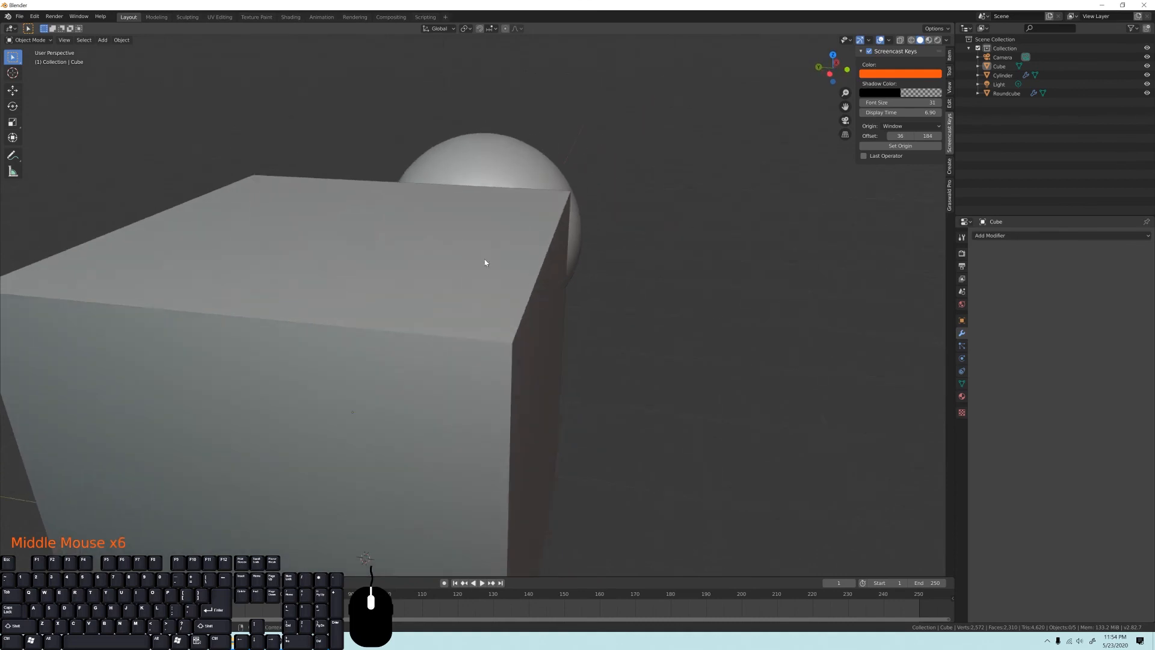
{"action": "middle_click_drag", "start_coordinate": [541, 294], "coordinate": [370, 305]}
Compare the cylinder, cube and sphere side by side, looking closely at the cylinder's rim and the other shapes.
{"action": "scroll", "coordinate": [488, 301], "scroll_direction": "down", "scroll_amount": 3}
{"action": "scroll", "coordinate": [488, 300], "scroll_direction": "up", "scroll_amount": 1}
{"action": "scroll", "coordinate": [489, 304], "scroll_direction": "down", "scroll_amount": 6}
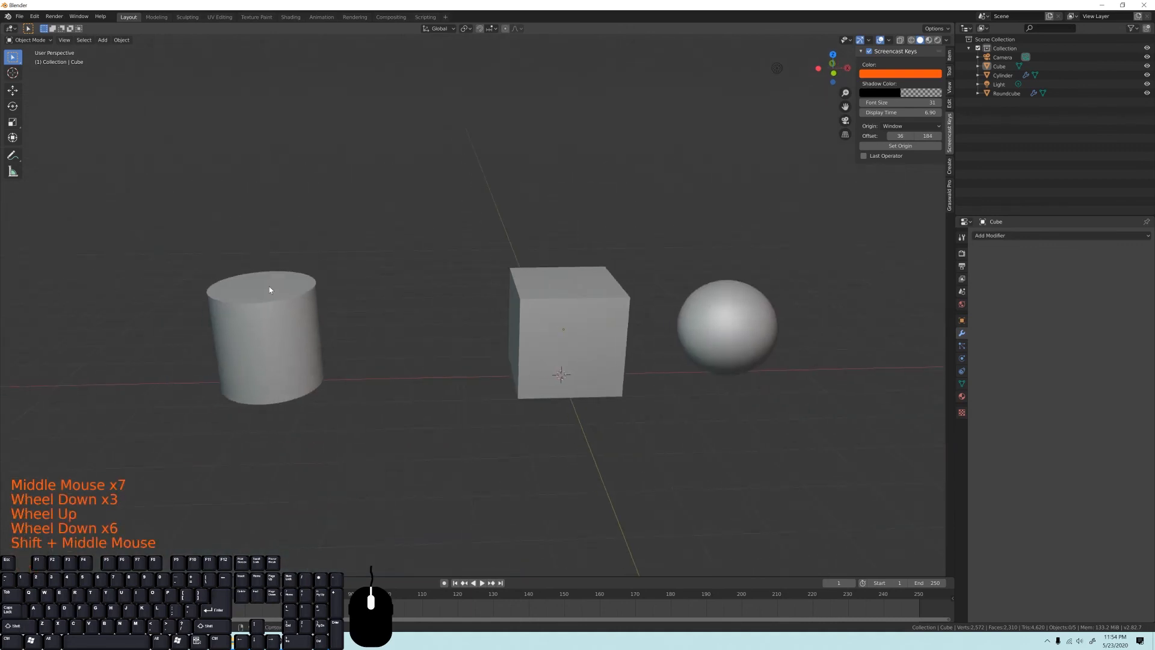
{"action": "scroll", "coordinate": [575, 293], "scroll_direction": "up", "scroll_amount": 2}
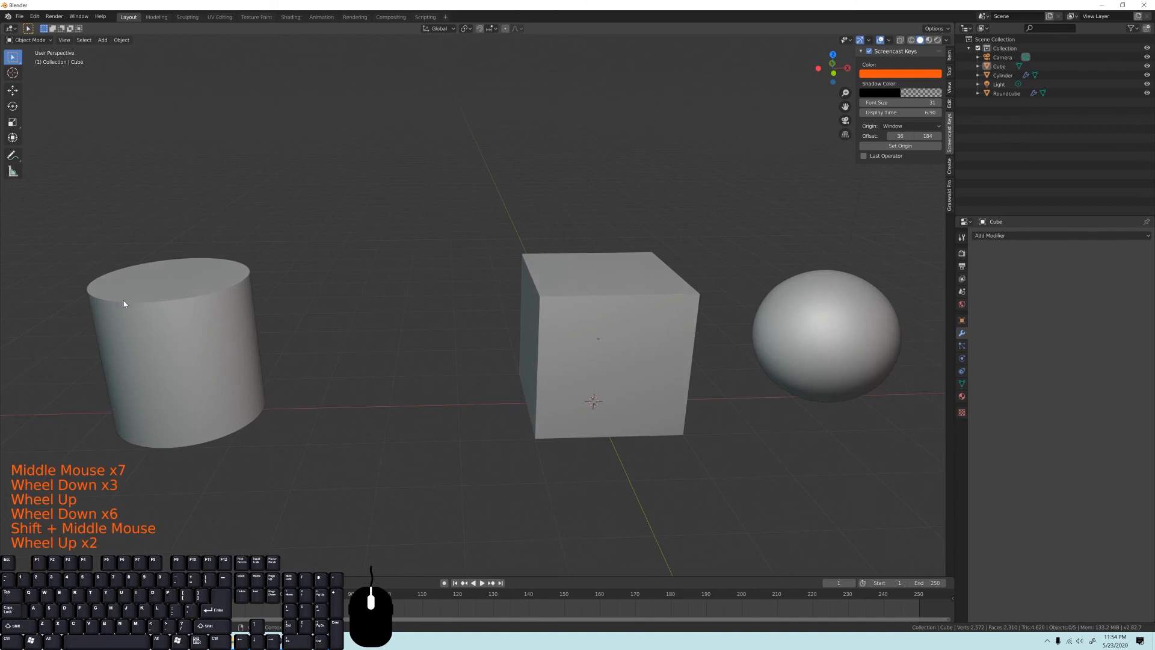
{"action": "middle_click_drag", "start_coordinate": [124, 300], "coordinate": [445, 284], "text": "shift"}
{"action": "scroll", "coordinate": [445, 284], "scroll_direction": "up", "scroll_amount": 3}
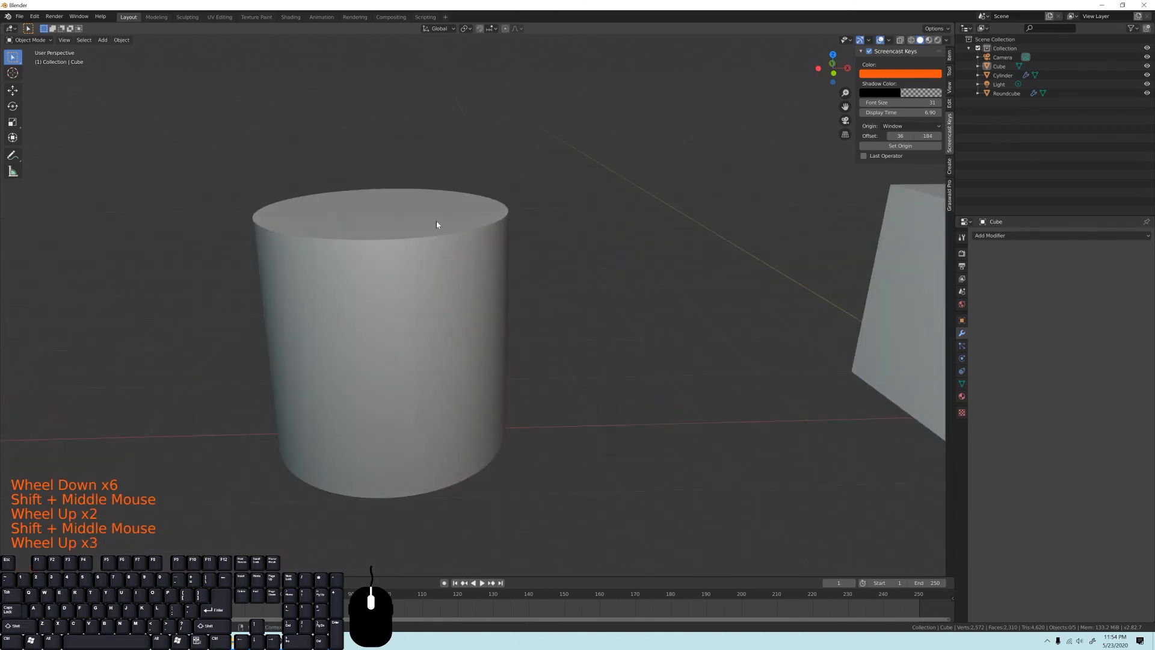
{"action": "middle_click_drag", "start_coordinate": [566, 284], "coordinate": [200, 291], "text": "shift"}
{"action": "middle_click_drag", "start_coordinate": [652, 294], "coordinate": [592, 200]}
{"action": "scroll", "coordinate": [684, 290], "scroll_direction": "down", "scroll_amount": 3}
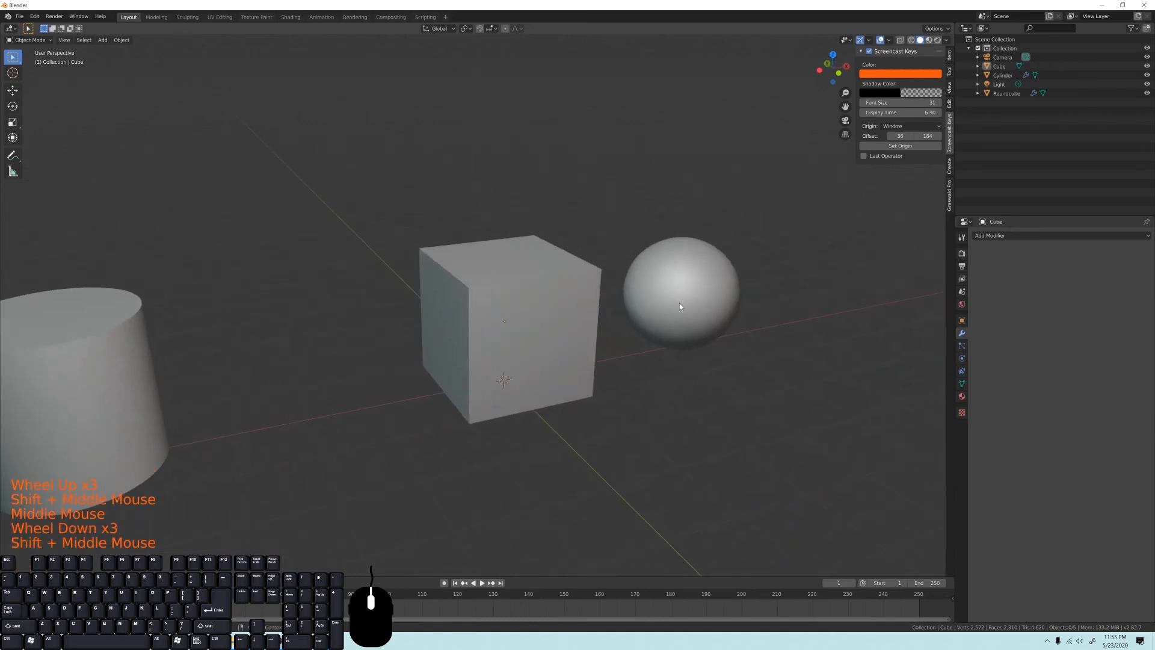
Select the cube, frame the view on it and add a Bevel modifier.
{"action": "scroll", "coordinate": [508, 313], "scroll_direction": "up", "scroll_amount": 3}
{"action": "middle_click_drag", "start_coordinate": [475, 276], "coordinate": [459, 266]}
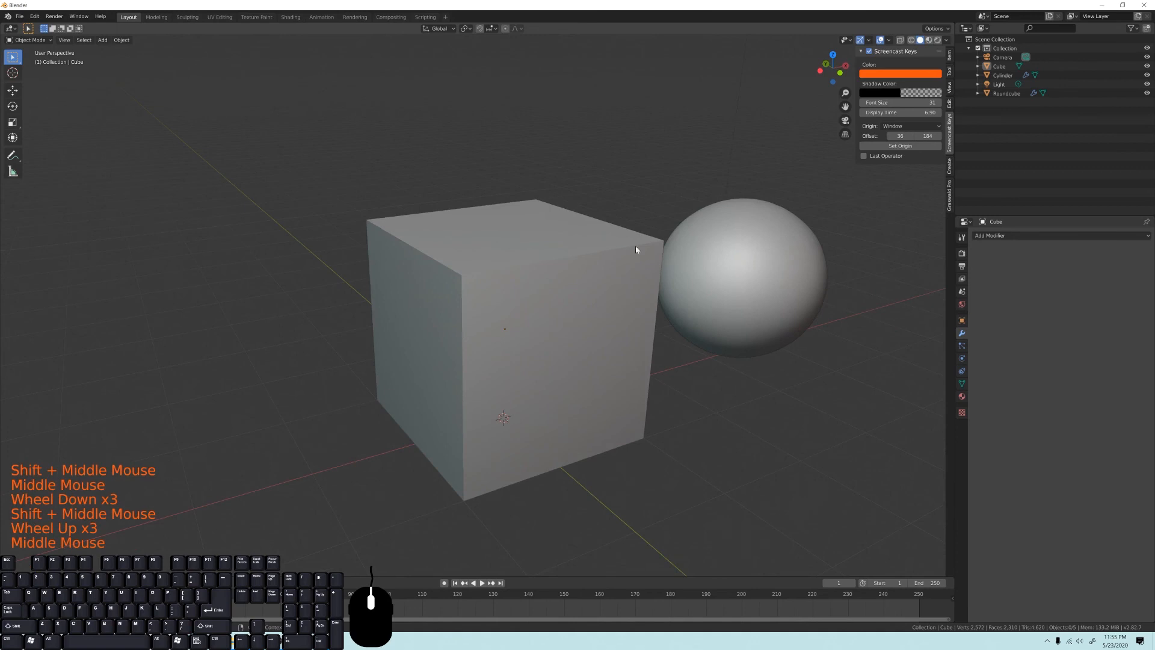
{"action": "left_click", "coordinate": [502, 282]}
{"action": "key", "text": "KP_Decimal"}
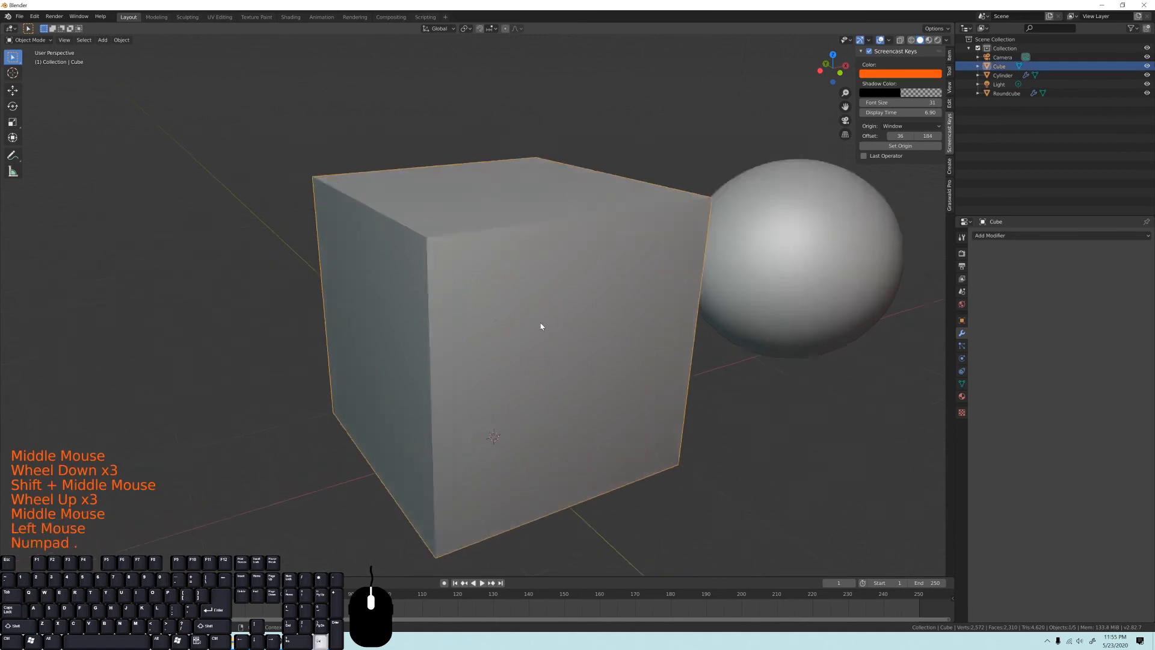
{"action": "scroll", "coordinate": [564, 229], "scroll_direction": "down", "scroll_amount": 4}
{"action": "middle_click_drag", "start_coordinate": [564, 229], "coordinate": [479, 289], "text": "shift"}
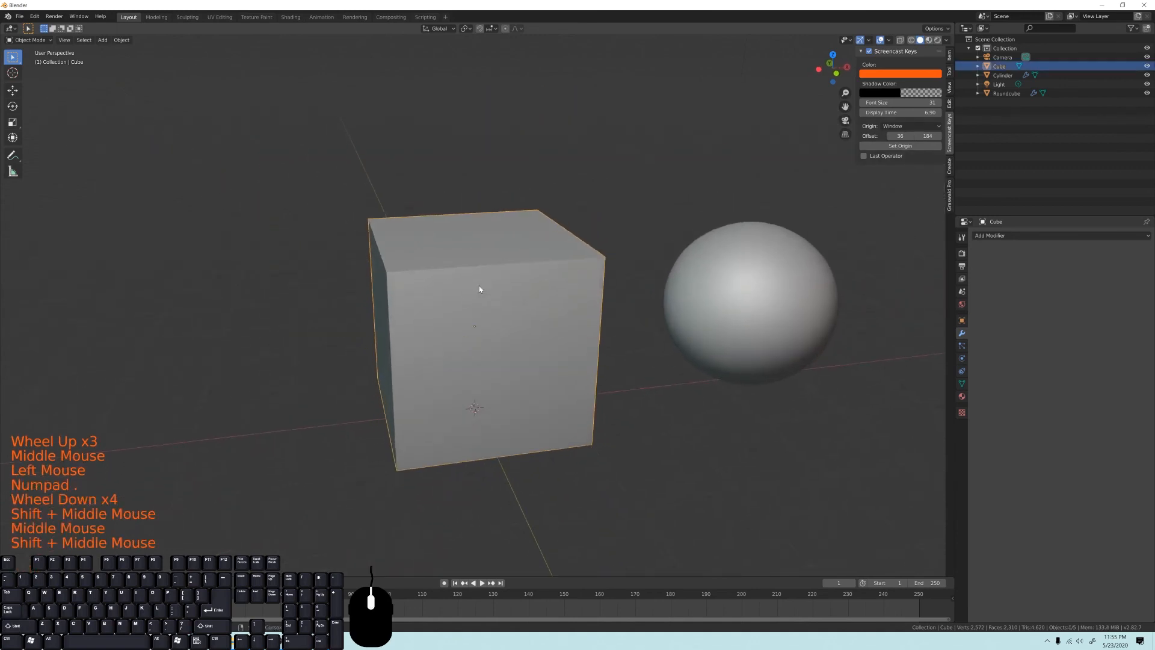
{"action": "left_click", "coordinate": [991, 236]}
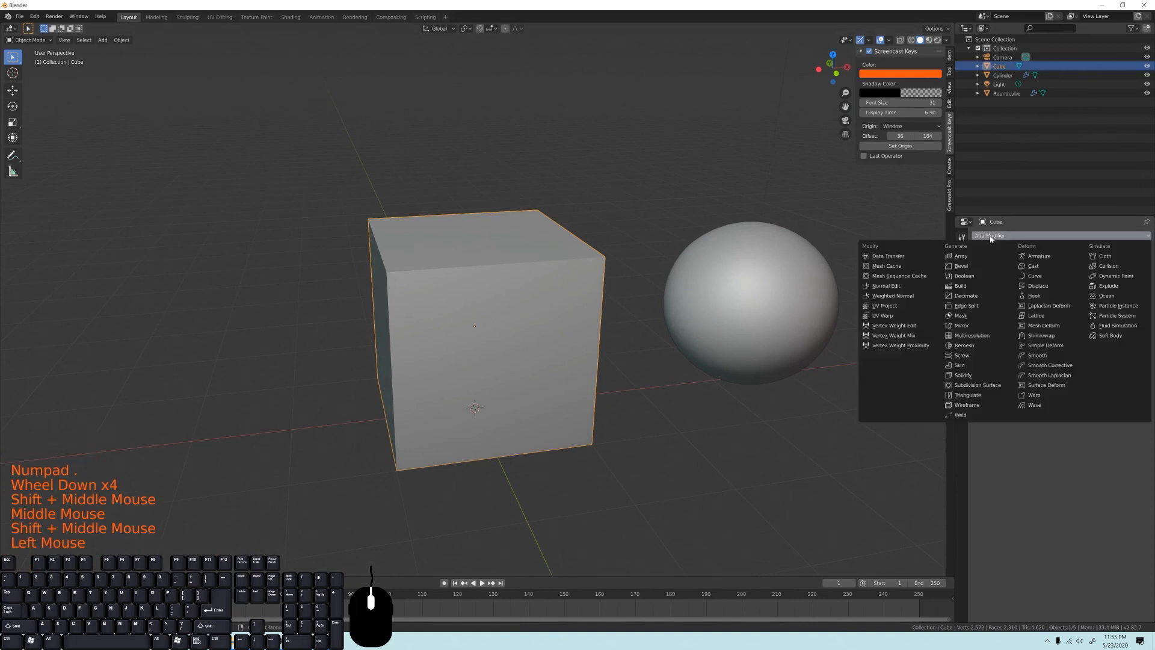
{"action": "left_click", "coordinate": [959, 268]}
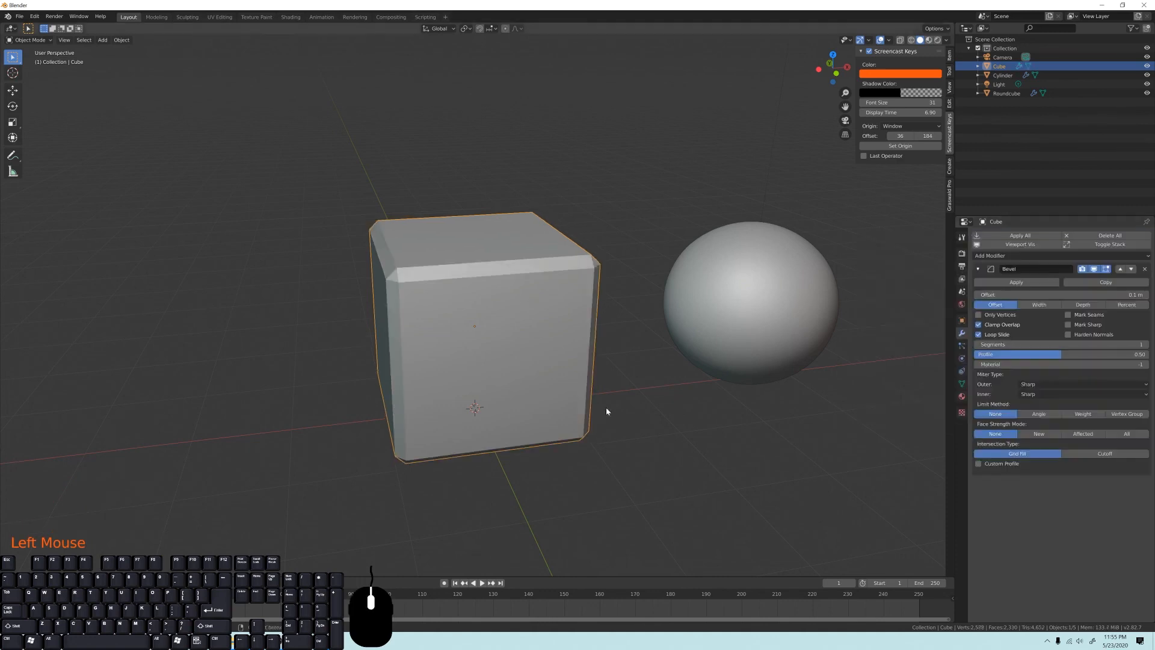
Examine the cube's beveled edges and corners up close from several sides.
{"action": "scroll", "coordinate": [500, 341], "scroll_direction": "up", "scroll_amount": 2}
{"action": "scroll", "coordinate": [590, 385], "scroll_direction": "up", "scroll_amount": 2}
{"action": "middle_click_drag", "start_coordinate": [500, 341], "coordinate": [569, 309], "text": "shift"}
{"action": "middle_click_drag", "start_coordinate": [511, 238], "coordinate": [372, 246]}
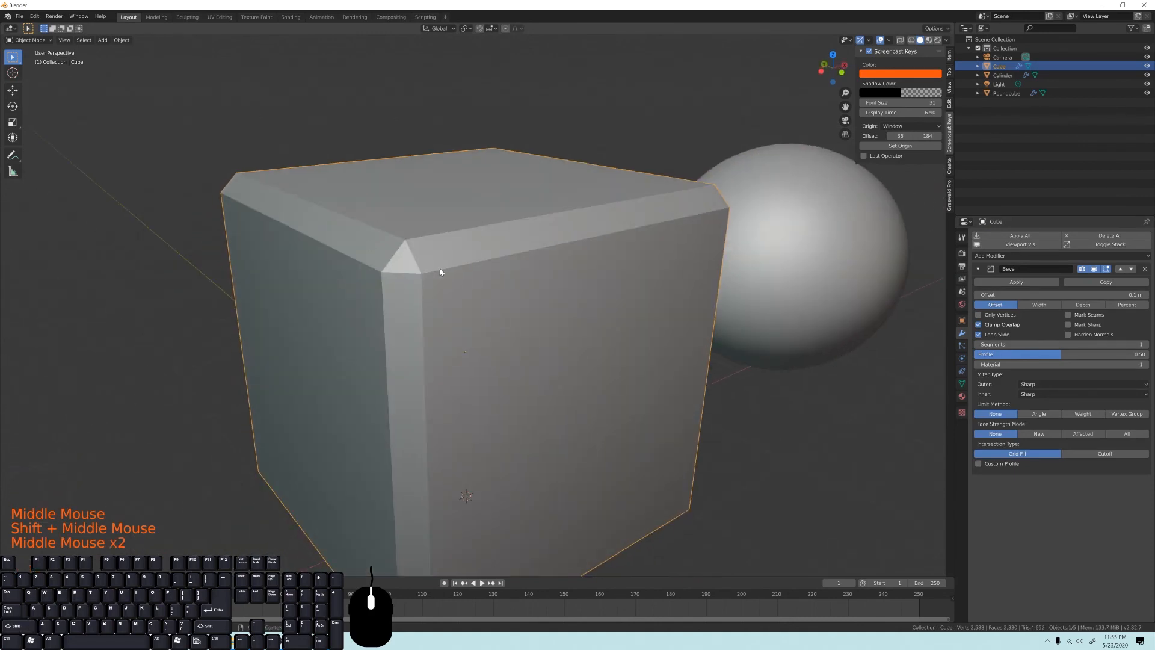
{"action": "middle_click_drag", "start_coordinate": [439, 269], "coordinate": [444, 241]}
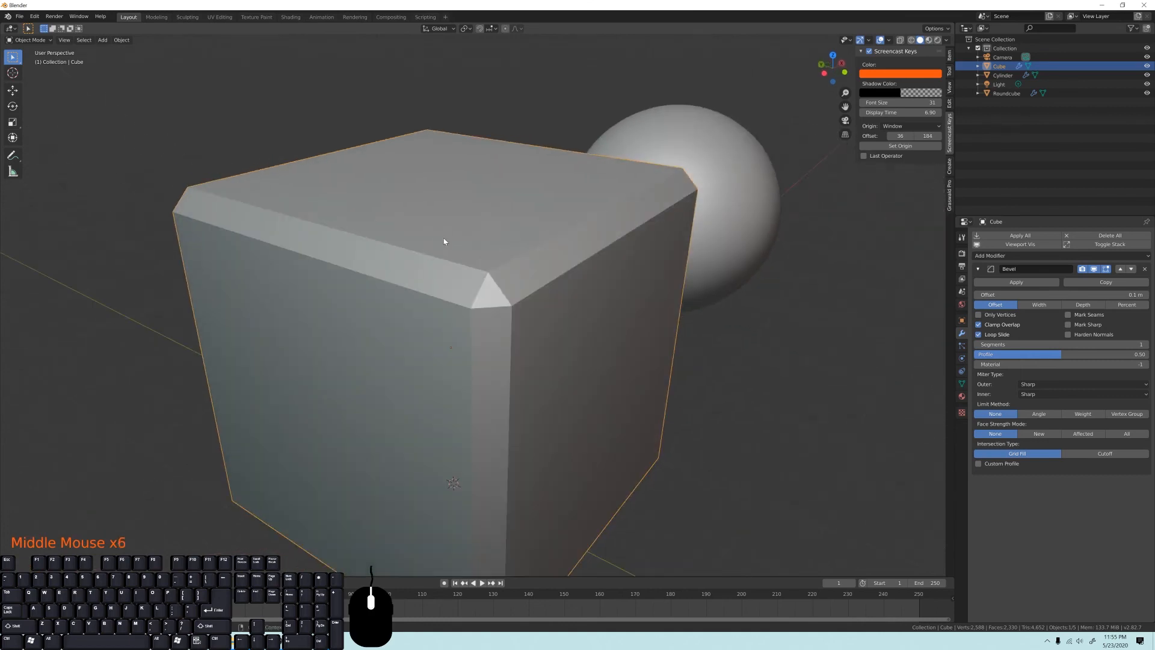
{"action": "middle_click_drag", "start_coordinate": [481, 278], "coordinate": [551, 243]}
{"action": "middle_click_drag", "start_coordinate": [515, 303], "coordinate": [509, 211]}
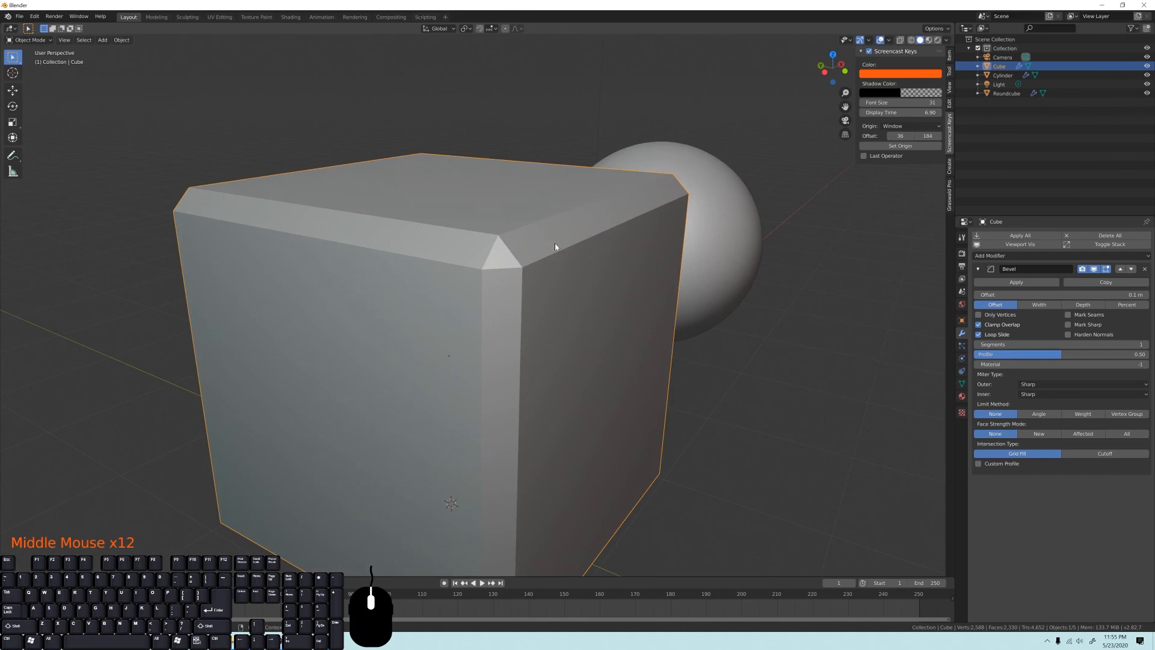
{"action": "middle_click_drag", "start_coordinate": [554, 241], "coordinate": [525, 271], "text": "shift"}
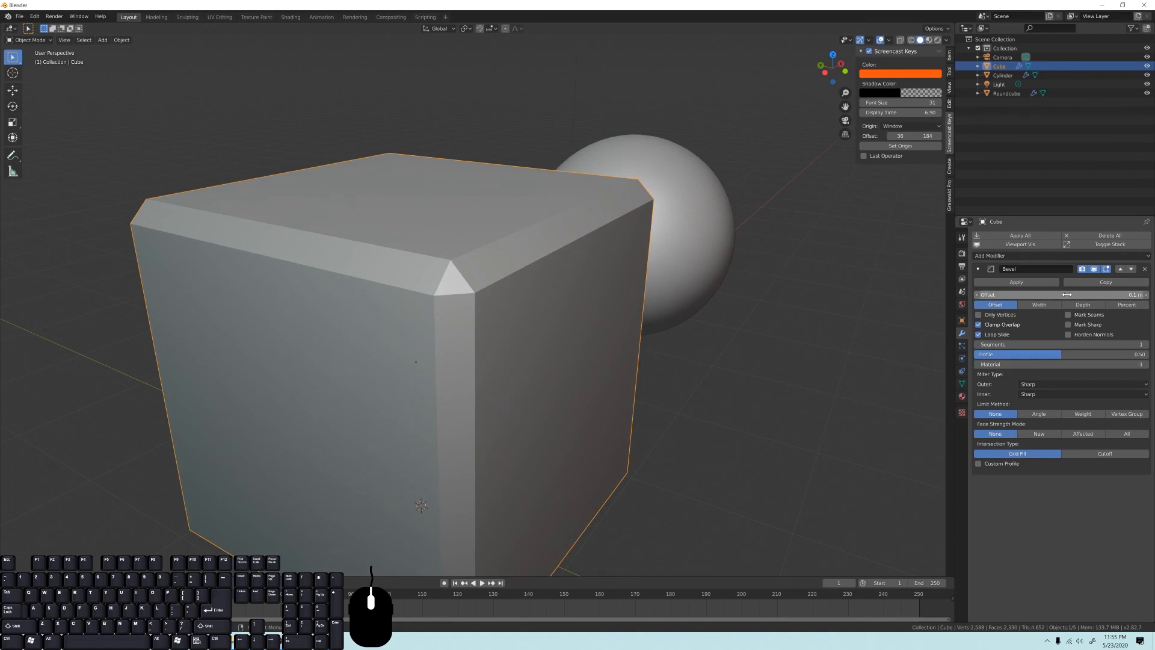
Reduce the cube's Bevel modifier offset to 0.026 m.
{"action": "mouse_move", "coordinate": [1067, 294]}
{"action": "left_mouse_down"}
{"action": "mouse_move", "coordinate": [1040, 294]}
{"action": "mouse_move", "coordinate": [1119, 294]}
{"action": "mouse_move", "coordinate": [1043, 294]}
{"action": "mouse_move", "coordinate": [1066, 294]}
{"action": "left_mouse_up"}
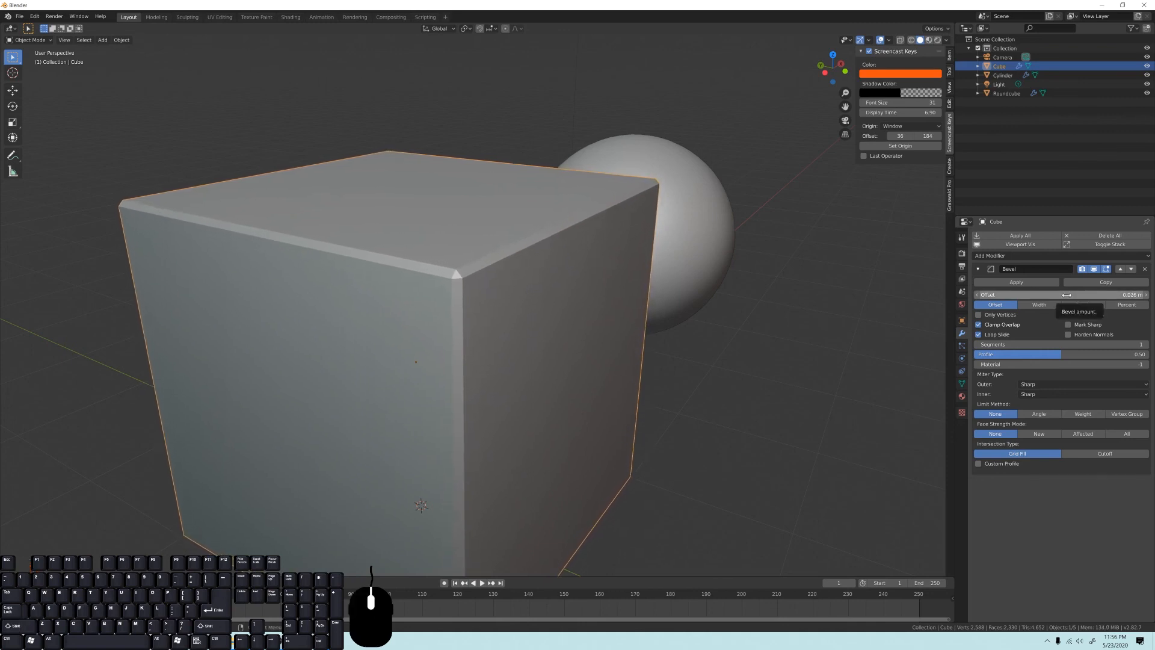
{"action": "scroll", "coordinate": [498, 272], "scroll_direction": "up", "scroll_amount": 1}
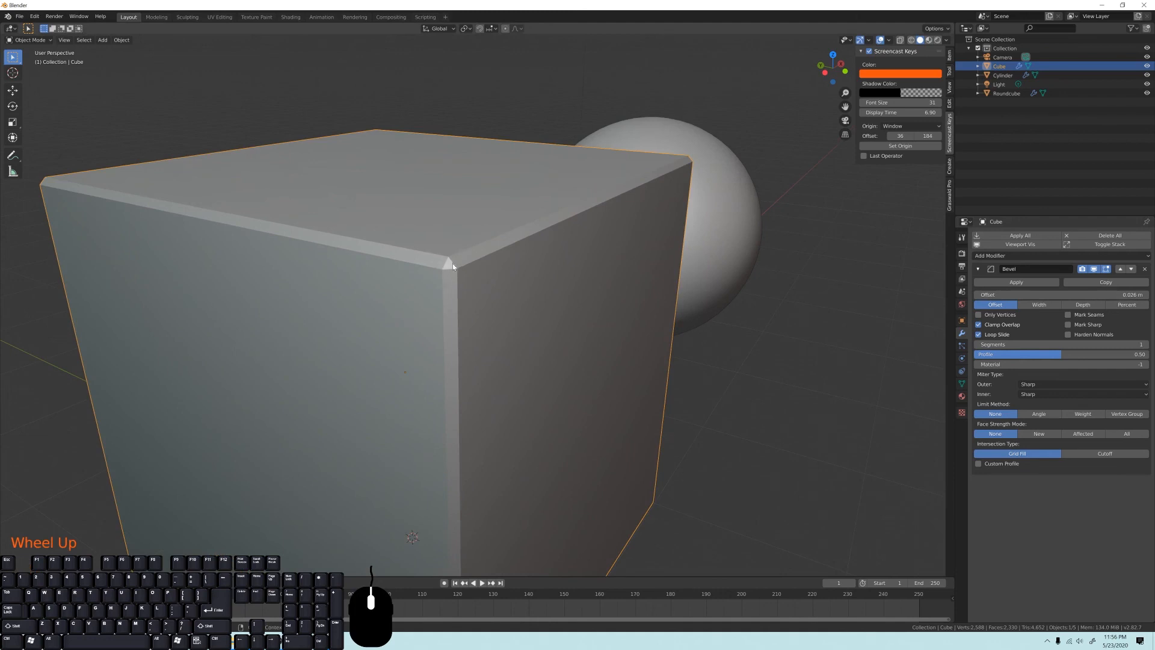
{"action": "middle_click_drag", "start_coordinate": [465, 279], "coordinate": [546, 241]}
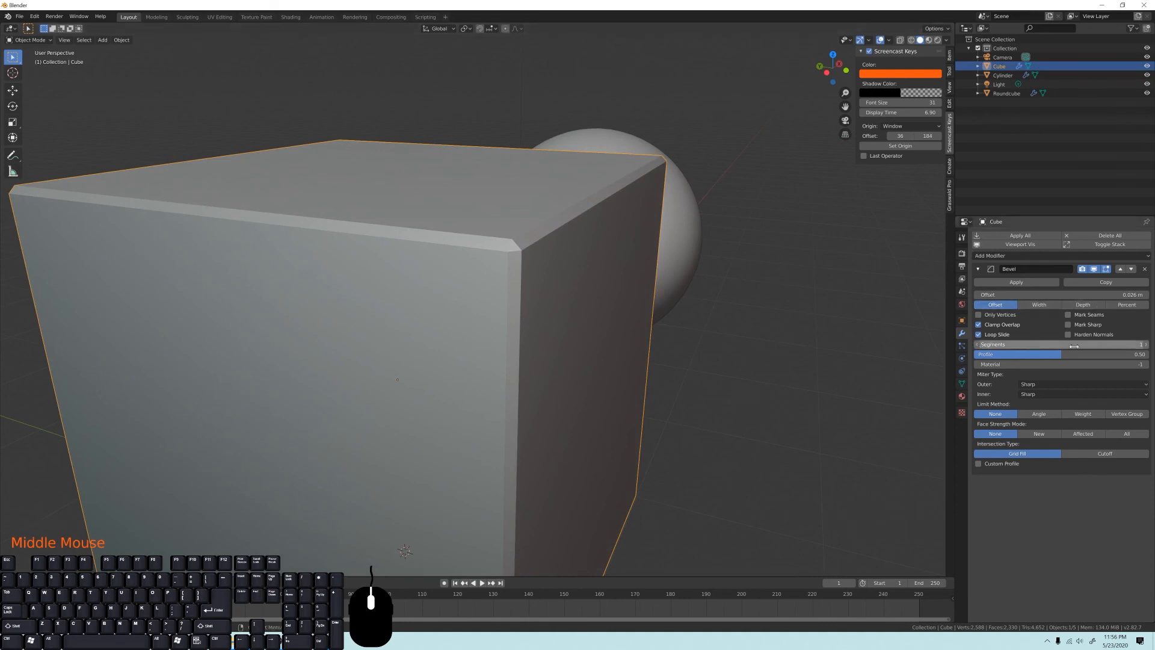
Set the cube's Bevel modifier to 4 segments and check the rounded corner up close.
{"action": "left_click", "coordinate": [1147, 345]}
{"action": "left_click", "coordinate": [1147, 346]}
{"action": "left_click", "coordinate": [1147, 345]}
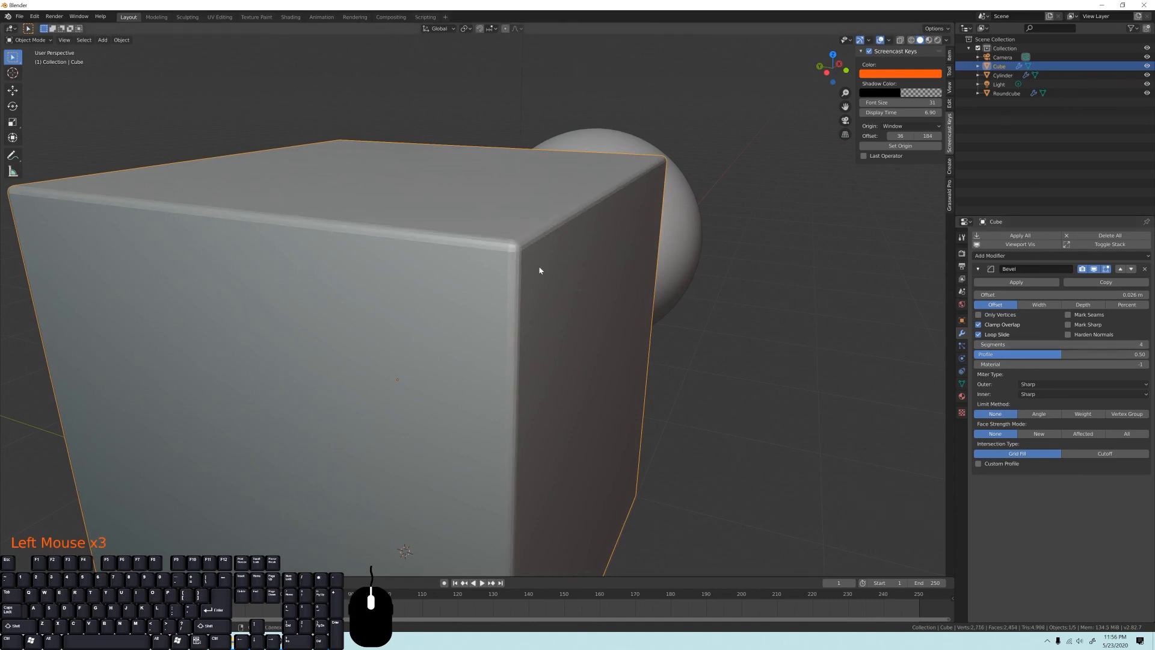
{"action": "scroll", "coordinate": [493, 179], "scroll_direction": "up", "scroll_amount": 2}
{"action": "middle_click_drag", "start_coordinate": [565, 205], "coordinate": [384, 214], "text": "shift"}
{"action": "scroll", "coordinate": [383, 244], "scroll_direction": "up", "scroll_amount": 1}
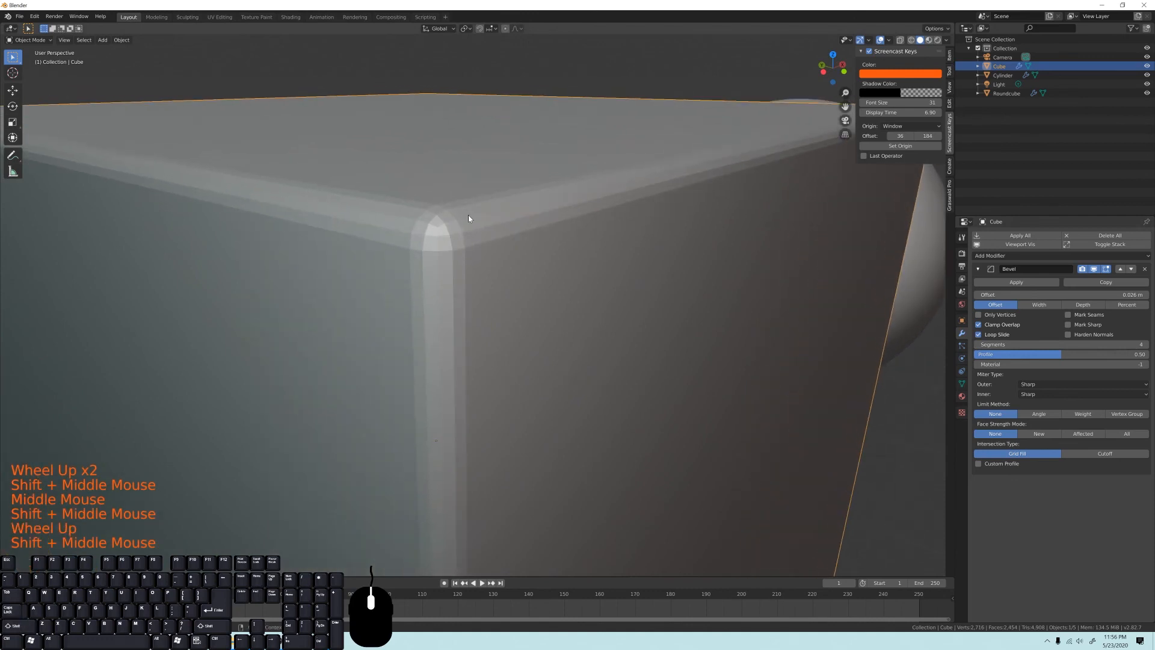
{"action": "middle_click_drag", "start_coordinate": [478, 248], "coordinate": [554, 202]}
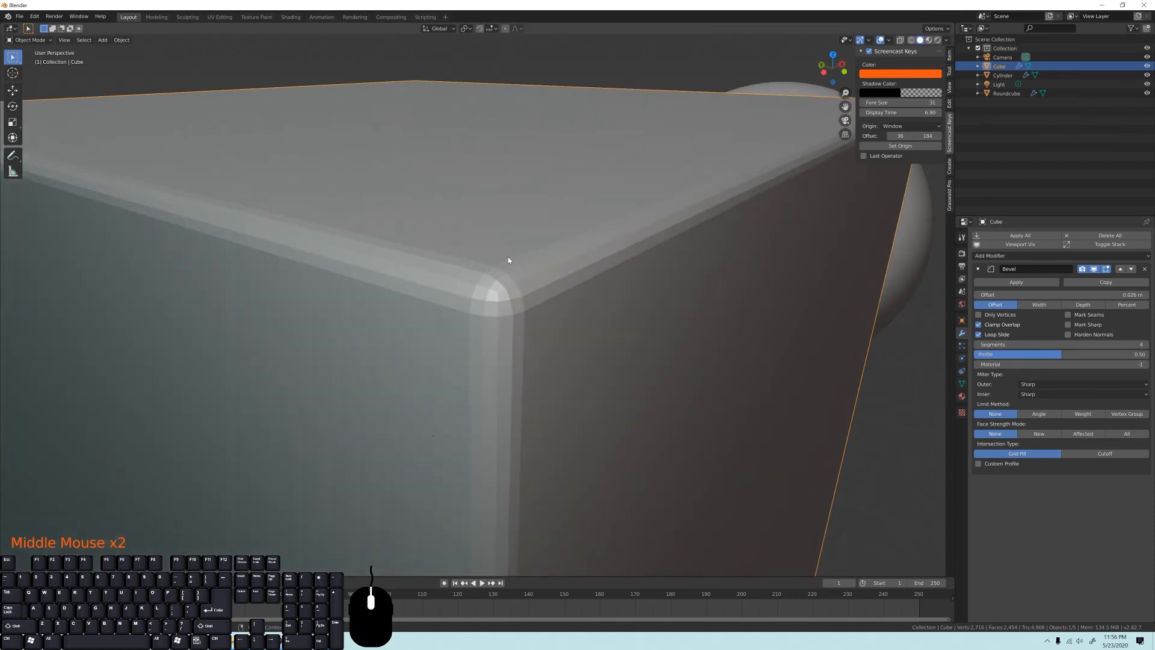
{"action": "scroll", "coordinate": [442, 220], "scroll_direction": "down", "scroll_amount": 5}
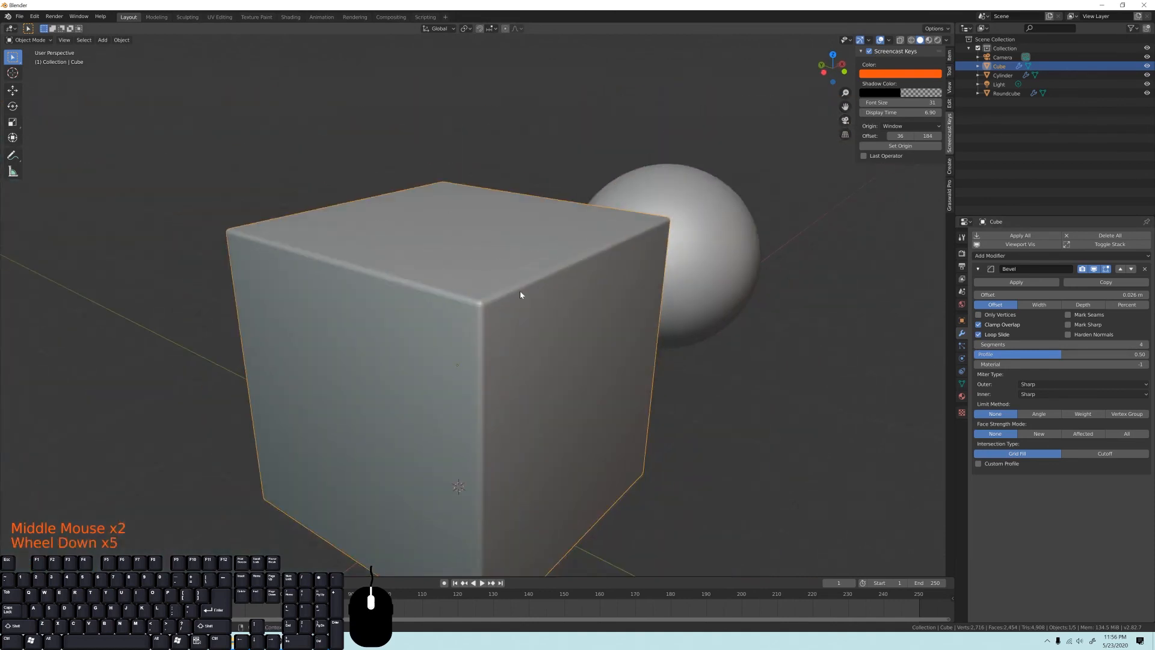
Apply Shade Smooth to the beveled cube.
{"action": "middle_click_drag", "start_coordinate": [523, 296], "coordinate": [484, 291]}
{"action": "right_click", "coordinate": [461, 283]}
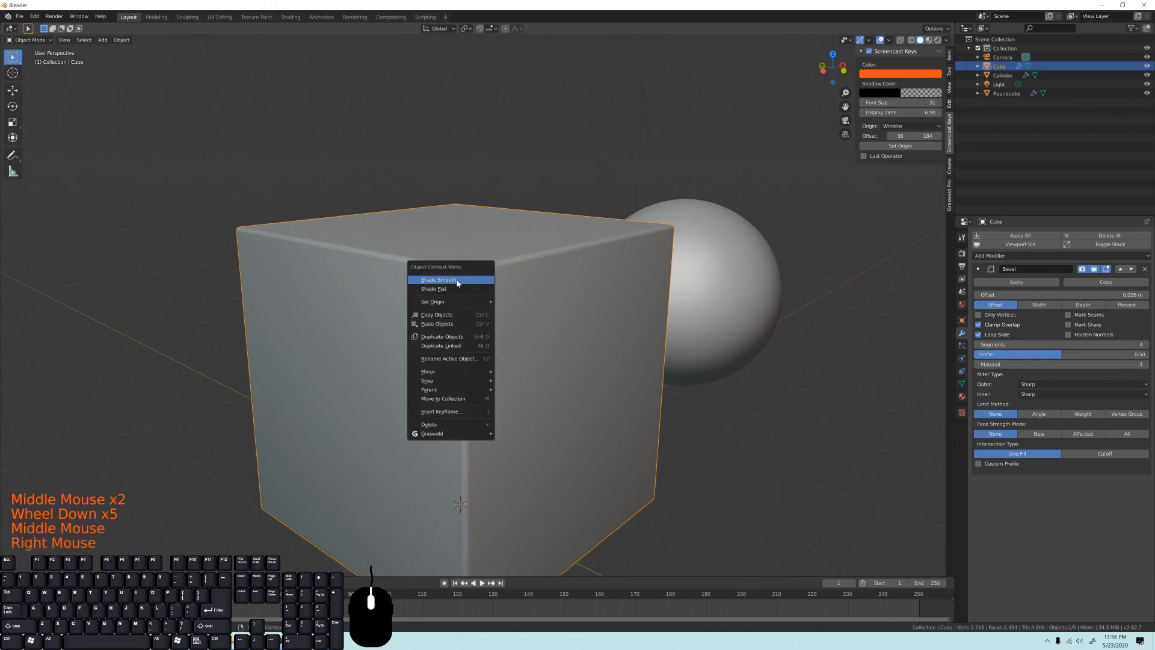
{"action": "middle_click_drag", "start_coordinate": [588, 309], "coordinate": [587, 304]}
{"action": "scroll", "coordinate": [467, 271], "scroll_direction": "up", "scroll_amount": 2}
{"action": "middle_click_drag", "start_coordinate": [467, 271], "coordinate": [641, 252]}
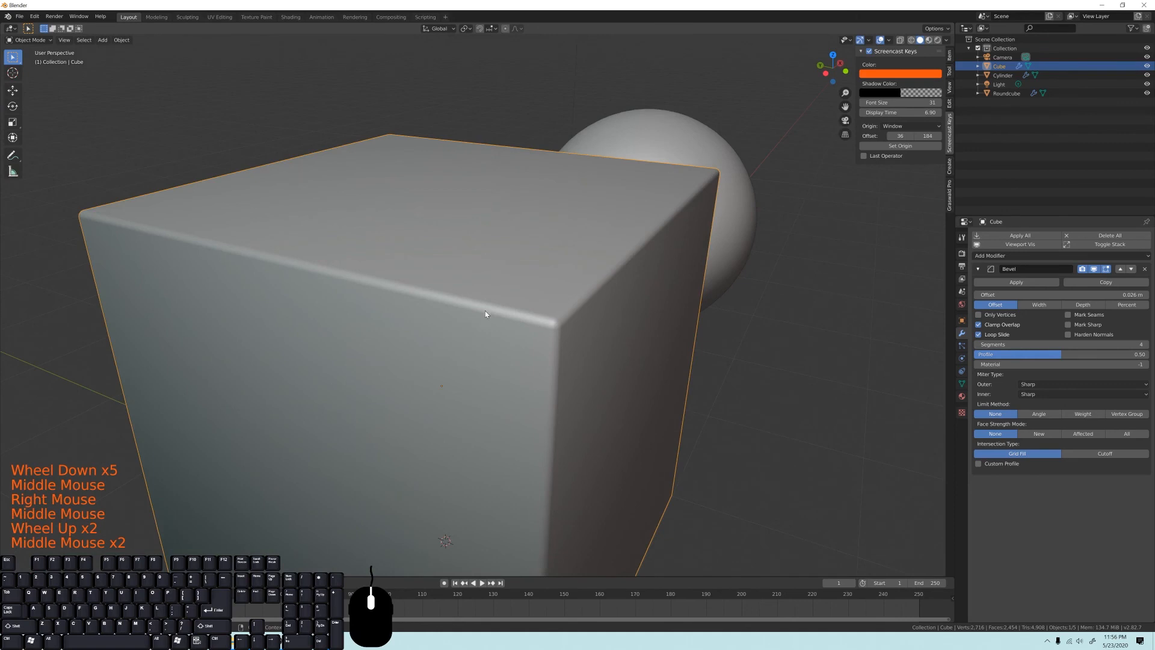
{"action": "middle_click_drag", "start_coordinate": [570, 333], "coordinate": [570, 328]}
Tighten the cube's Bevel offset to 0.014 m and collapse the modifier's settings.
{"action": "mouse_move", "coordinate": [1024, 295]}
{"action": "left_mouse_down", "text": "shift"}
{"action": "mouse_move", "coordinate": [994, 295]}
{"action": "mouse_move", "coordinate": [1031, 295]}
{"action": "mouse_move", "coordinate": [1005, 294]}
{"action": "left_mouse_up", "text": "shift"}
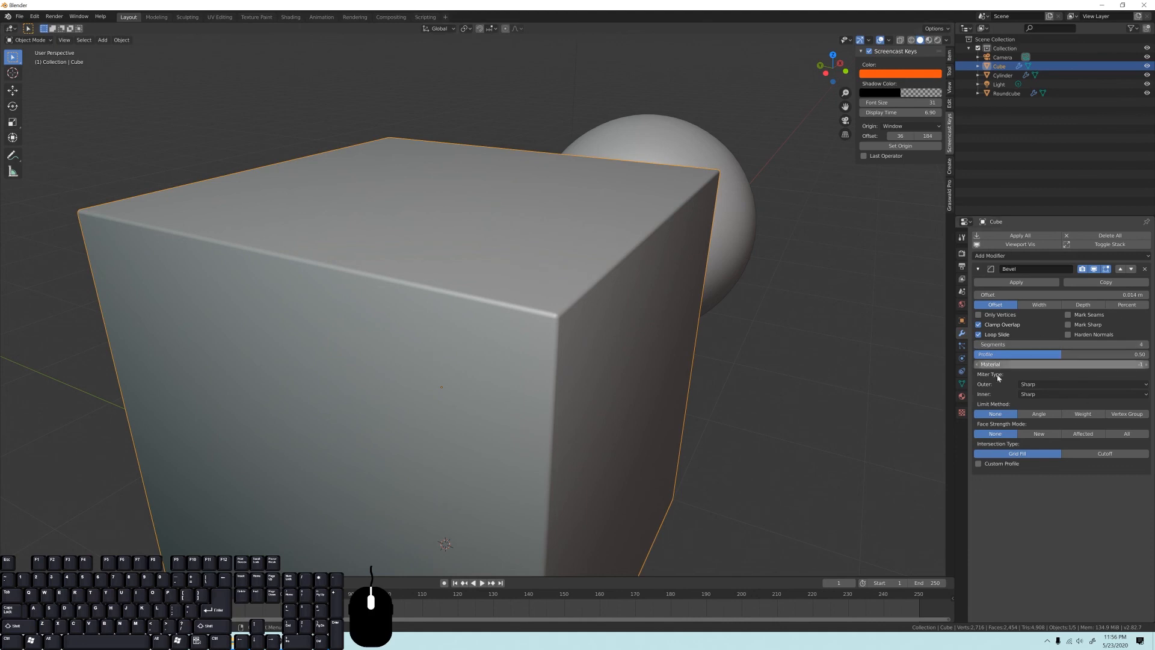
{"action": "middle_click_drag", "start_coordinate": [584, 326], "coordinate": [529, 286]}
{"action": "scroll", "coordinate": [481, 307], "scroll_direction": "down", "scroll_amount": 3}
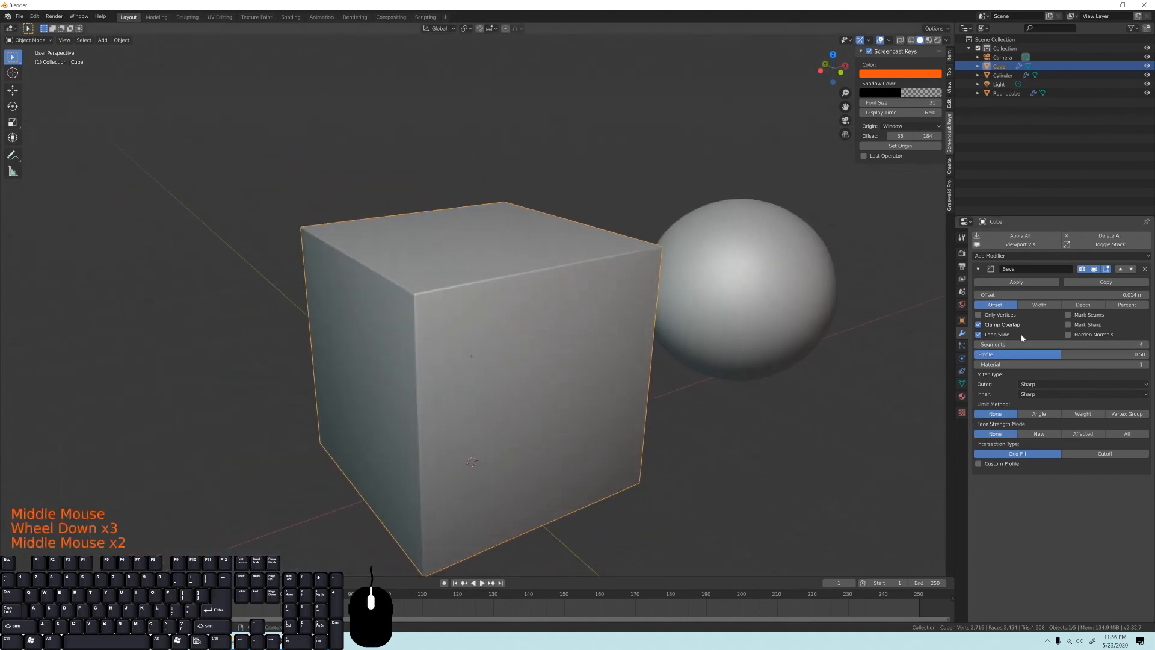
{"action": "left_click", "coordinate": [979, 269]}
{"action": "double_click", "coordinate": [978, 270]}
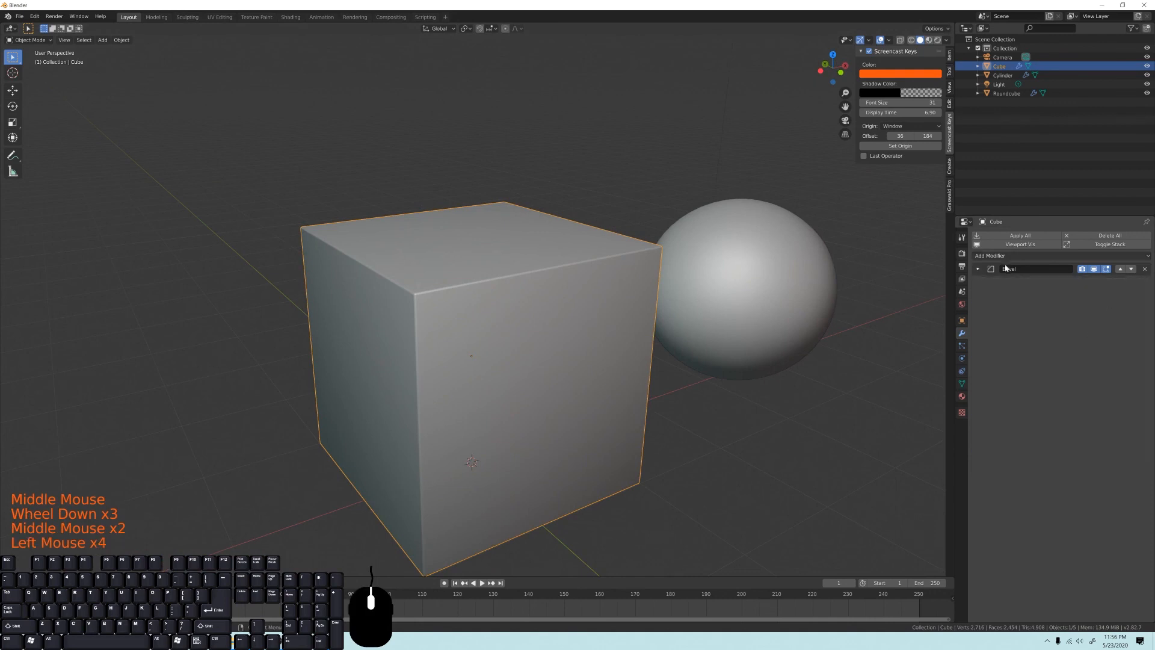
Select the cylinder and frame it so that its top and side are in view.
{"action": "scroll", "coordinate": [514, 346], "scroll_direction": "down", "scroll_amount": 6}
{"action": "middle_click_drag", "start_coordinate": [514, 346], "coordinate": [412, 325], "text": "shift"}
{"action": "left_click", "coordinate": [405, 319]}
{"action": "key", "text": "KP_Decimal"}
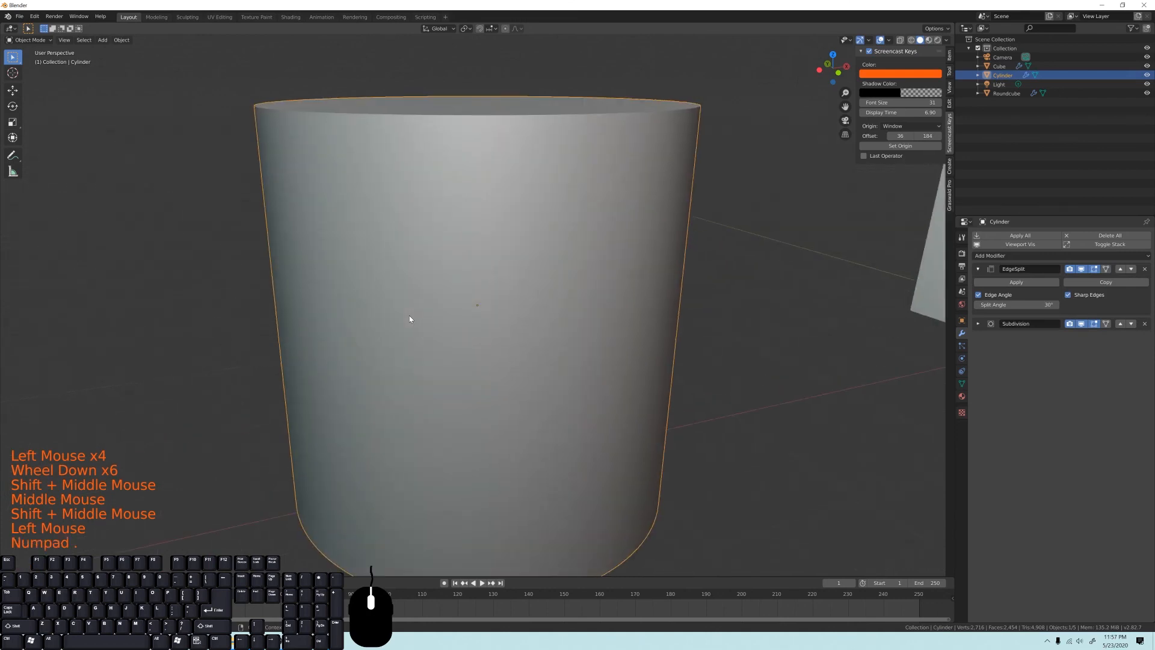
{"action": "scroll", "coordinate": [450, 302], "scroll_direction": "down", "scroll_amount": 1}
{"action": "scroll", "coordinate": [450, 306], "scroll_direction": "down", "scroll_amount": 7}
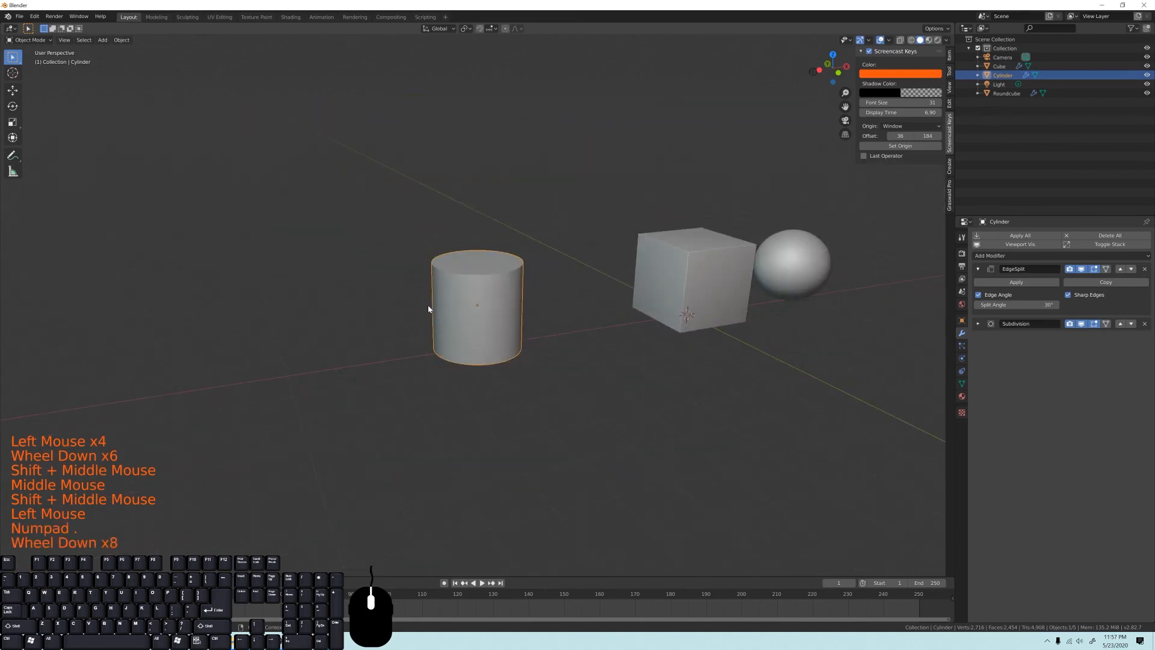
{"action": "scroll", "coordinate": [469, 309], "scroll_direction": "up", "scroll_amount": 5}
{"action": "middle_click_drag", "start_coordinate": [507, 314], "coordinate": [523, 275]}
{"action": "scroll", "coordinate": [523, 288], "scroll_direction": "up", "scroll_amount": 1}
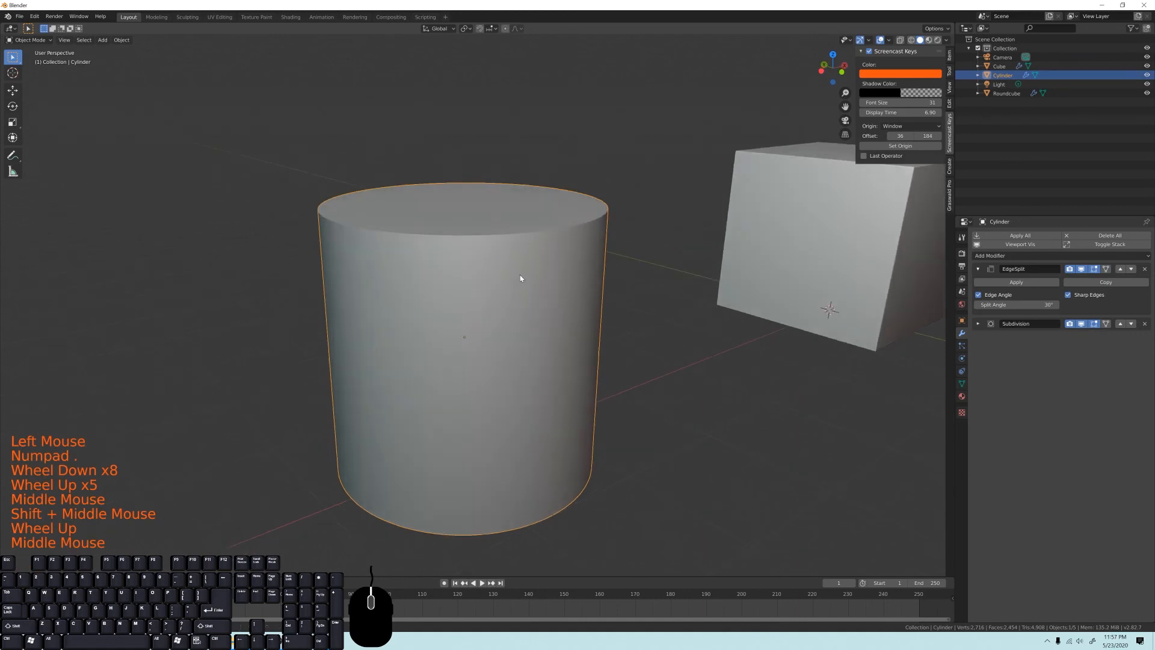
Collapse the cylinder's EdgeSplit settings and add a Bevel modifier to the cylinder.
{"action": "left_click", "coordinate": [985, 269]}
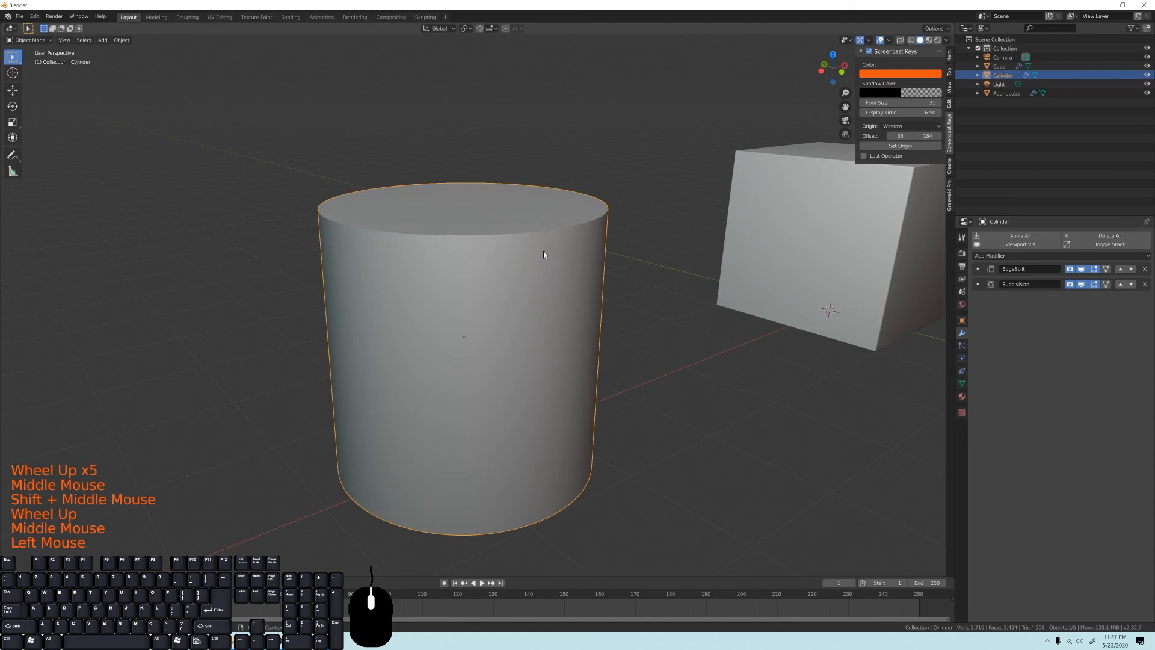
{"action": "left_click", "coordinate": [1013, 257]}
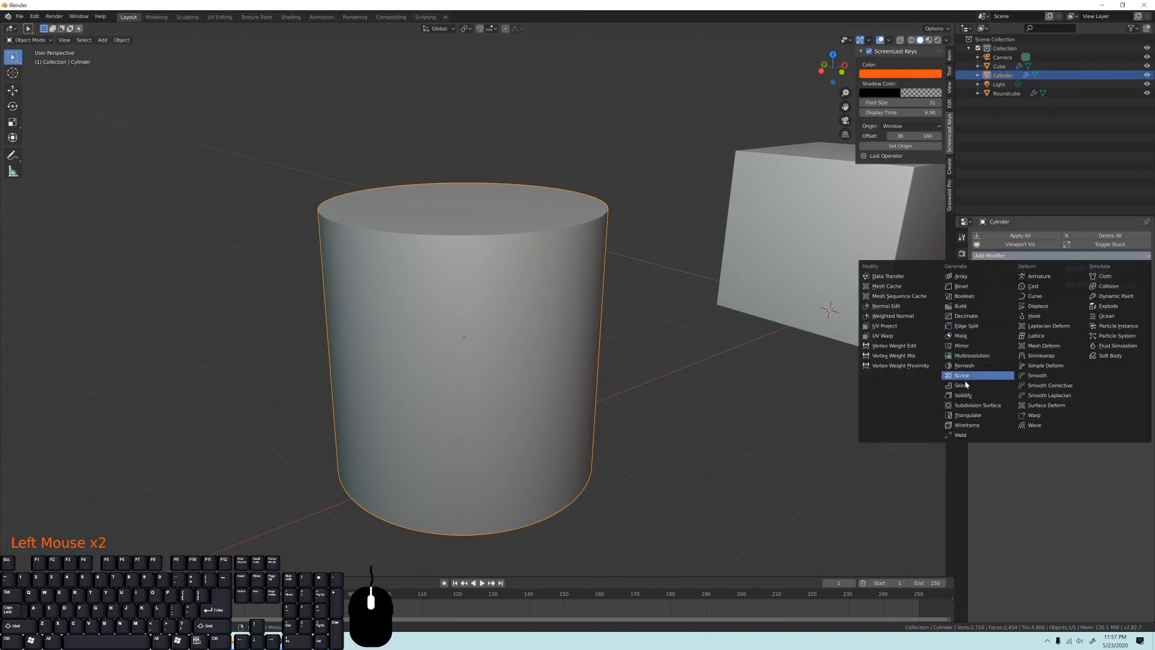
{"action": "left_click", "coordinate": [964, 286]}
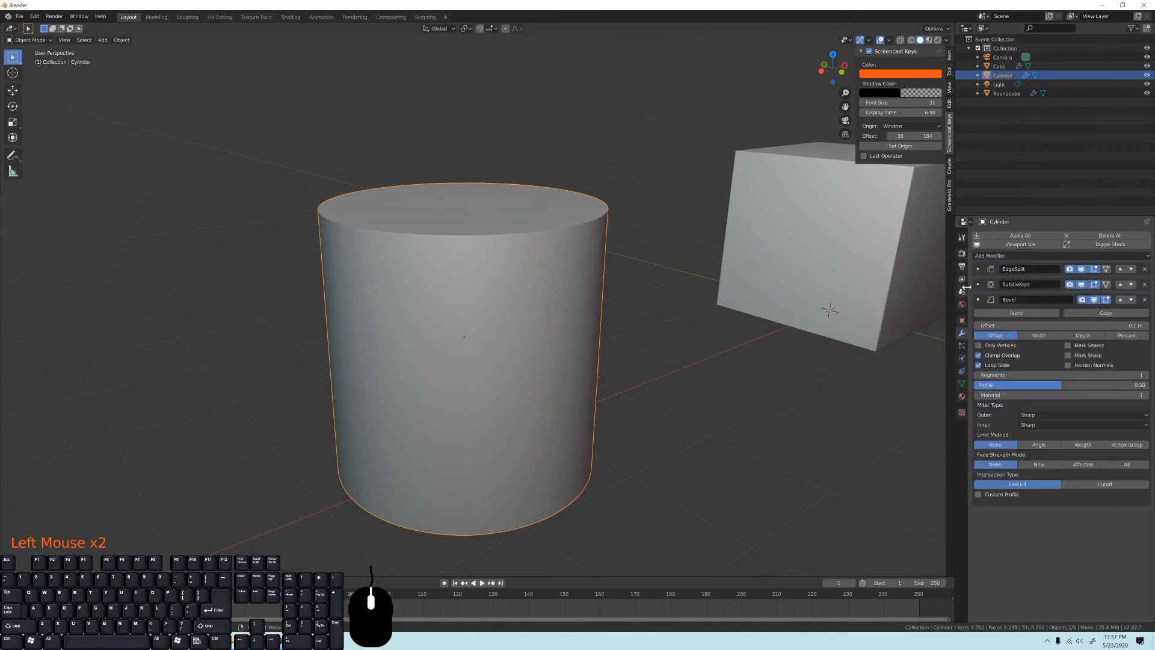
Examine the cylinder's top and bottom edges for the bevel's effect, comparing them with the beveled cube.
{"action": "scroll", "coordinate": [435, 253], "scroll_direction": "up", "scroll_amount": 3}
{"action": "middle_click_drag", "start_coordinate": [441, 243], "coordinate": [470, 227]}
{"action": "scroll", "coordinate": [470, 227], "scroll_direction": "up", "scroll_amount": 2}
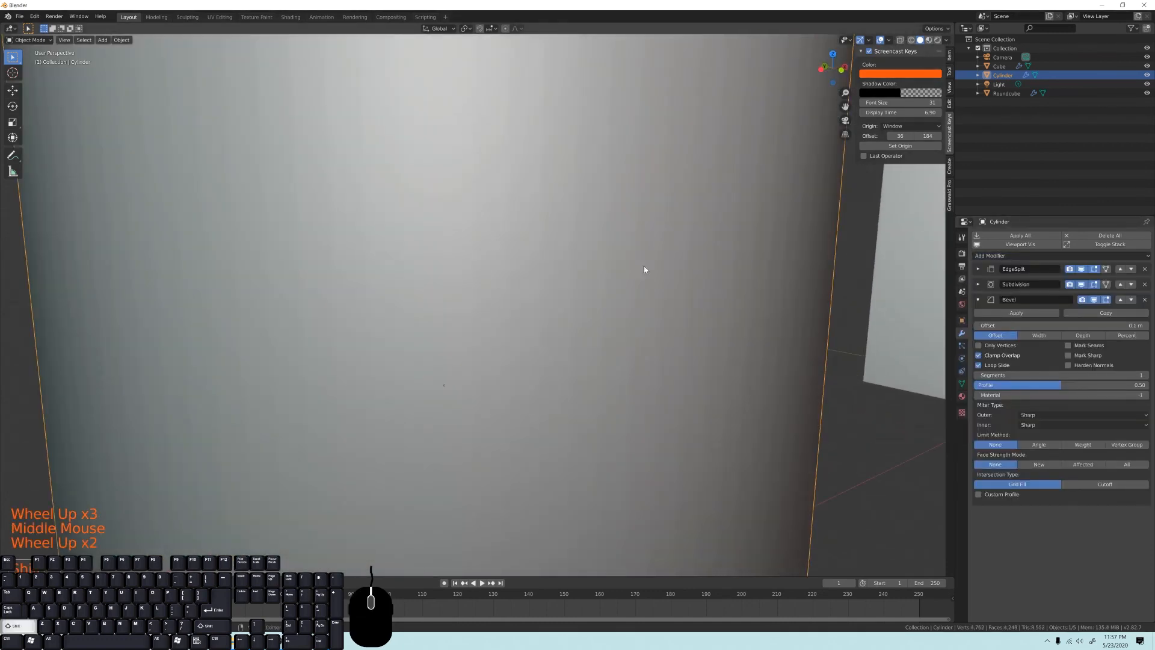
{"action": "middle_click_drag", "start_coordinate": [645, 268], "coordinate": [575, 318], "text": "shift"}
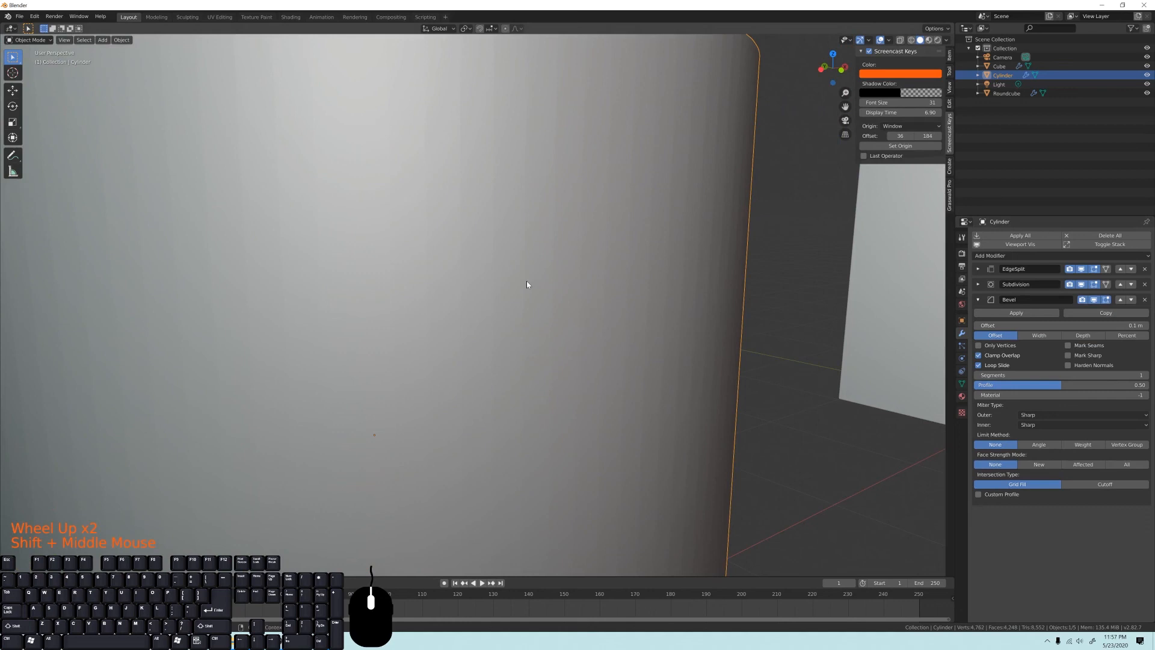
{"action": "scroll", "coordinate": [526, 284], "scroll_direction": "down", "scroll_amount": 1}
{"action": "middle_click_drag", "start_coordinate": [527, 285], "coordinate": [444, 184], "text": "shift"}
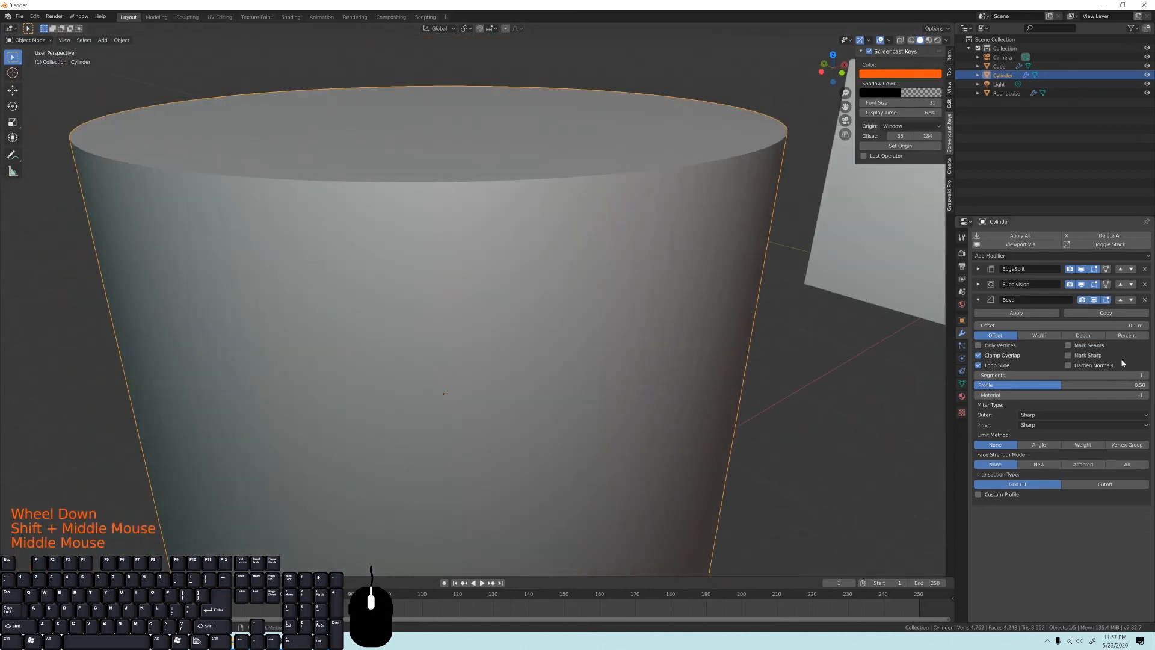
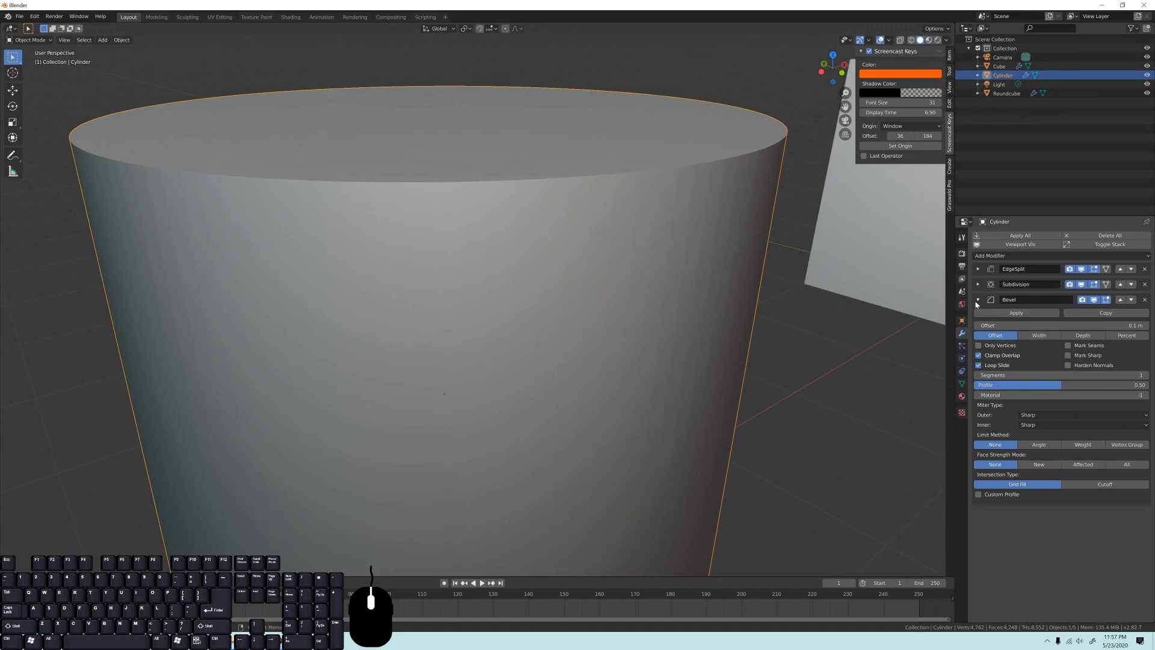
{"action": "middle_click_drag", "start_coordinate": [775, 288], "coordinate": [763, 278], "text": "shift"}
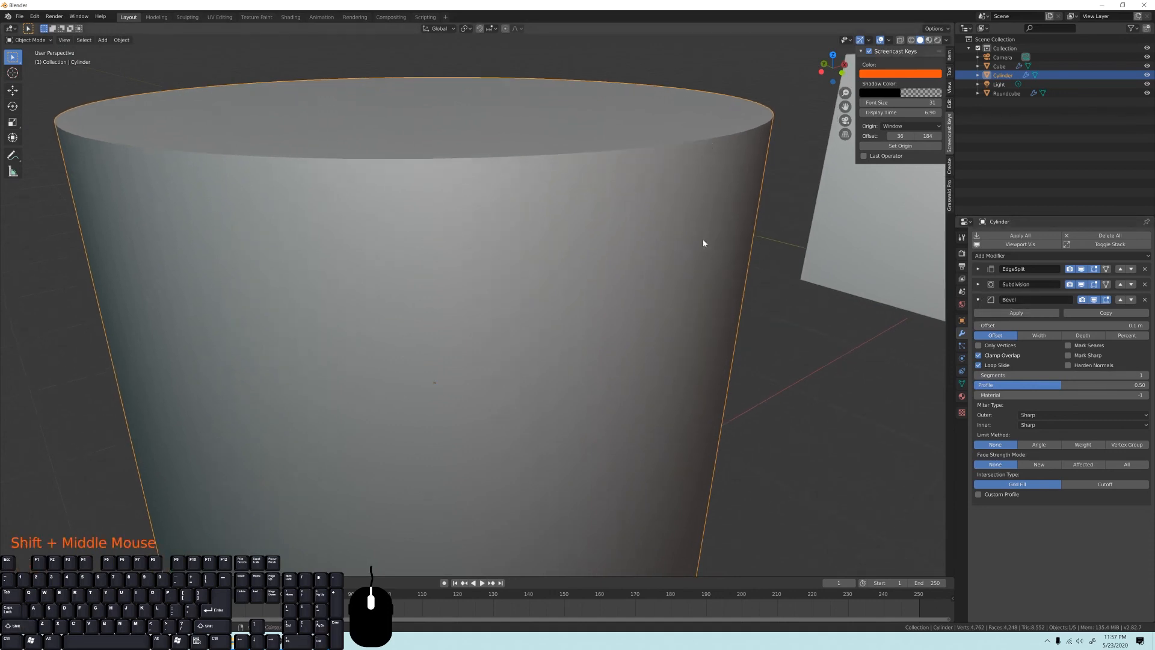
{"action": "middle_click_drag", "start_coordinate": [659, 120], "coordinate": [472, 259], "text": "shift"}
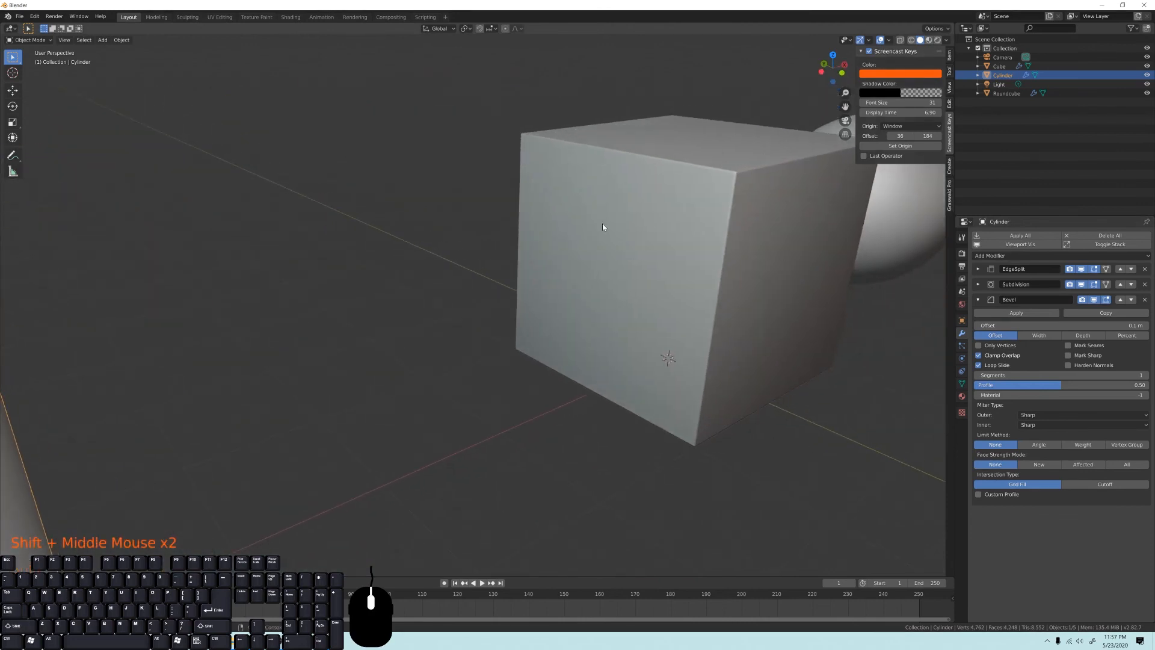
{"action": "middle_click_drag", "start_coordinate": [727, 281], "coordinate": [593, 246], "text": "shift"}
{"action": "scroll", "coordinate": [692, 360], "scroll_direction": "down", "scroll_amount": 3}
{"action": "middle_click_drag", "start_coordinate": [652, 405], "coordinate": [631, 385], "text": "shift"}
{"action": "middle_click_drag", "start_coordinate": [631, 385], "coordinate": [569, 258]}
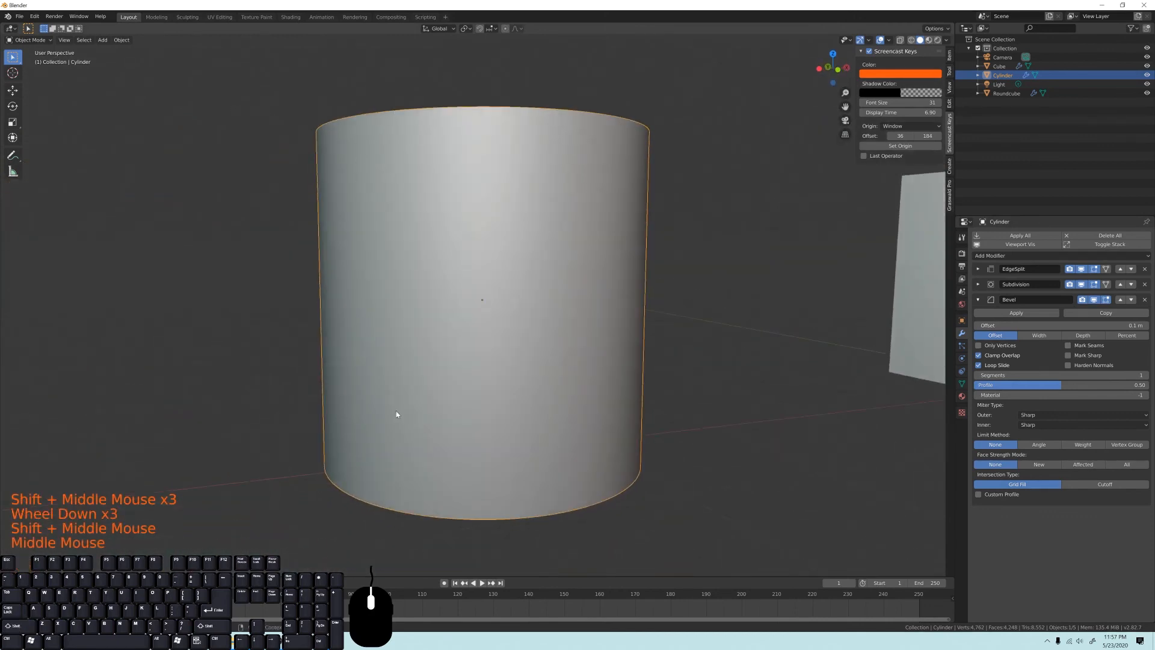
{"action": "middle_click_drag", "start_coordinate": [581, 512], "coordinate": [572, 332], "text": "shift"}
{"action": "middle_click_drag", "start_coordinate": [547, 241], "coordinate": [570, 265]}
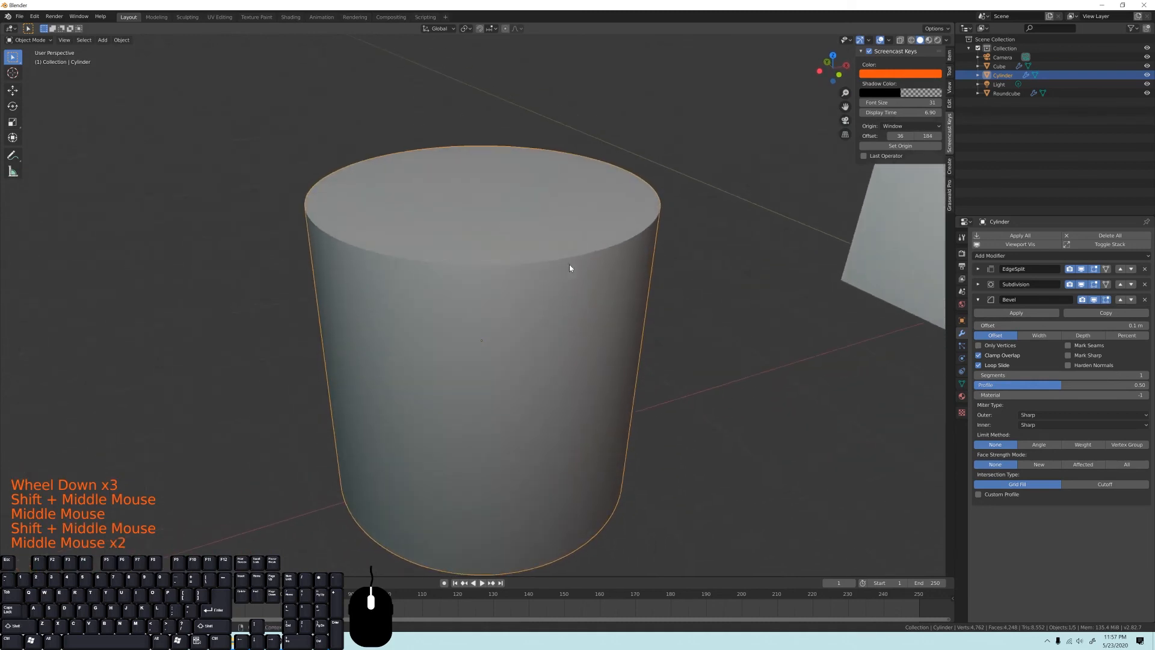
{"action": "middle_click_drag", "start_coordinate": [561, 510], "coordinate": [545, 368], "text": "shift"}
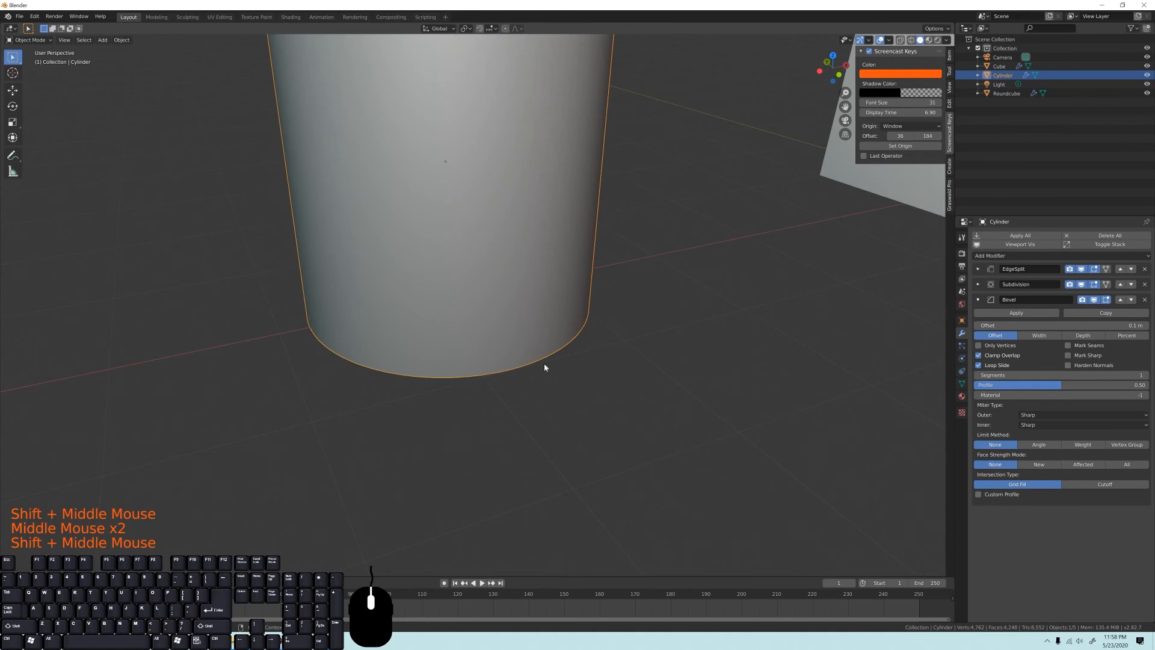
{"action": "middle_click_drag", "start_coordinate": [460, 381], "coordinate": [628, 223], "text": "shift"}
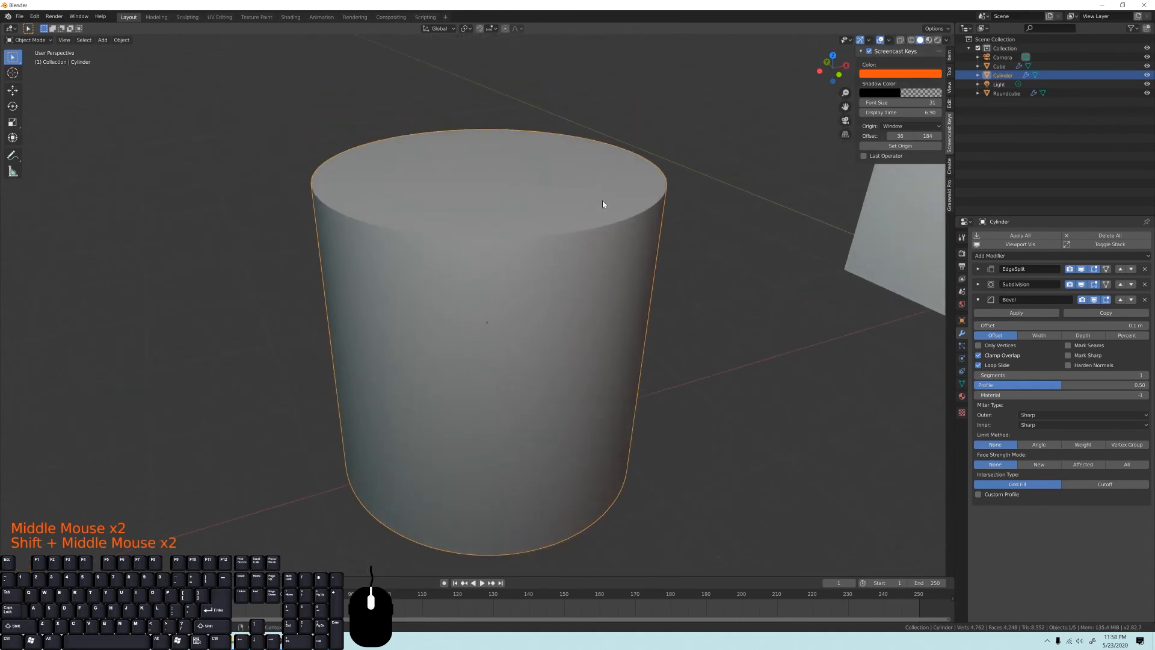
{"action": "middle_click_drag", "start_coordinate": [614, 232], "coordinate": [590, 305], "text": "shift"}
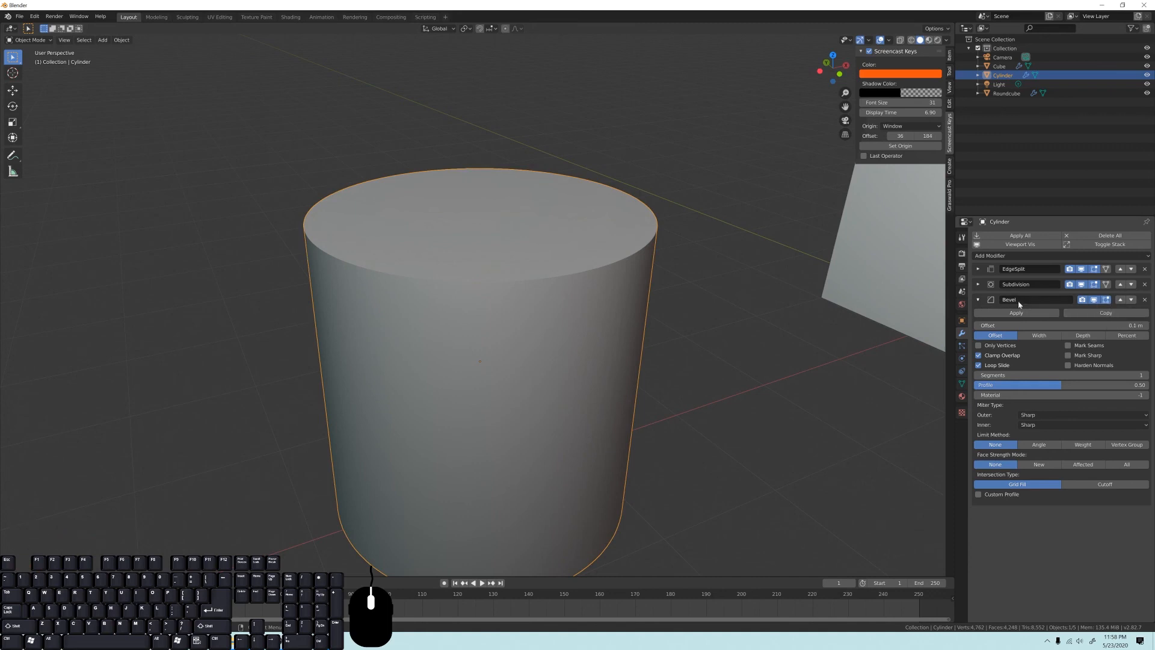
Move the cylinder's Bevel modifier above Subdivision and EdgeSplit to the start of the stack, and collapse its settings.
{"action": "left_click", "coordinate": [1121, 299]}
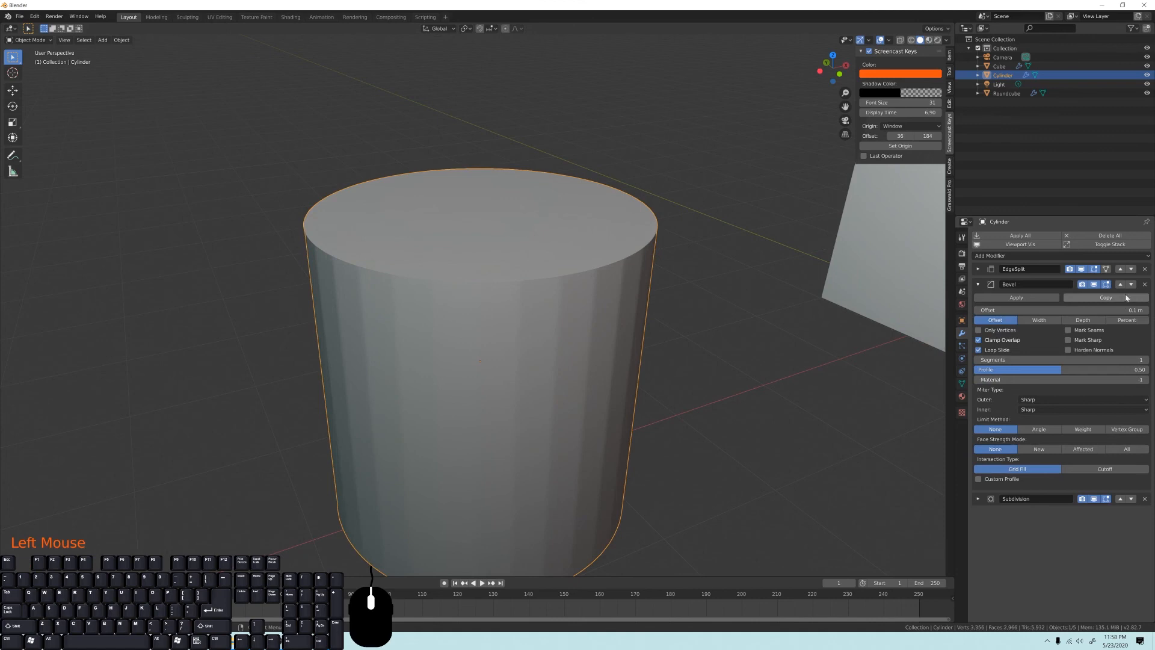
{"action": "left_click", "coordinate": [1119, 284]}
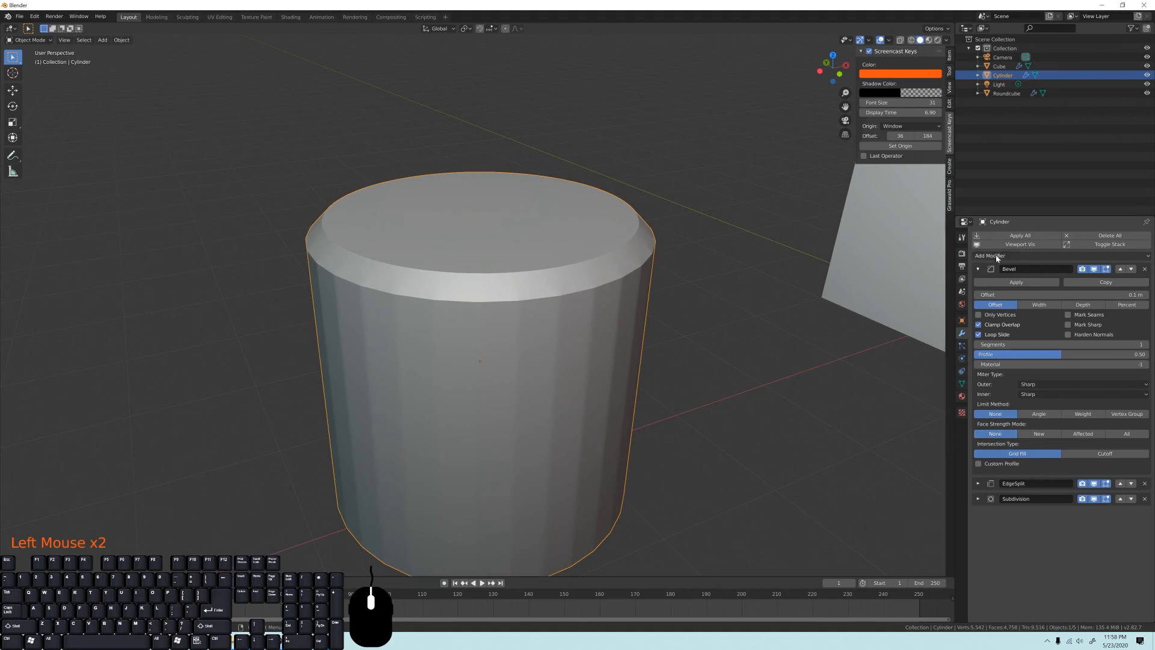
{"action": "left_click", "coordinate": [977, 269]}
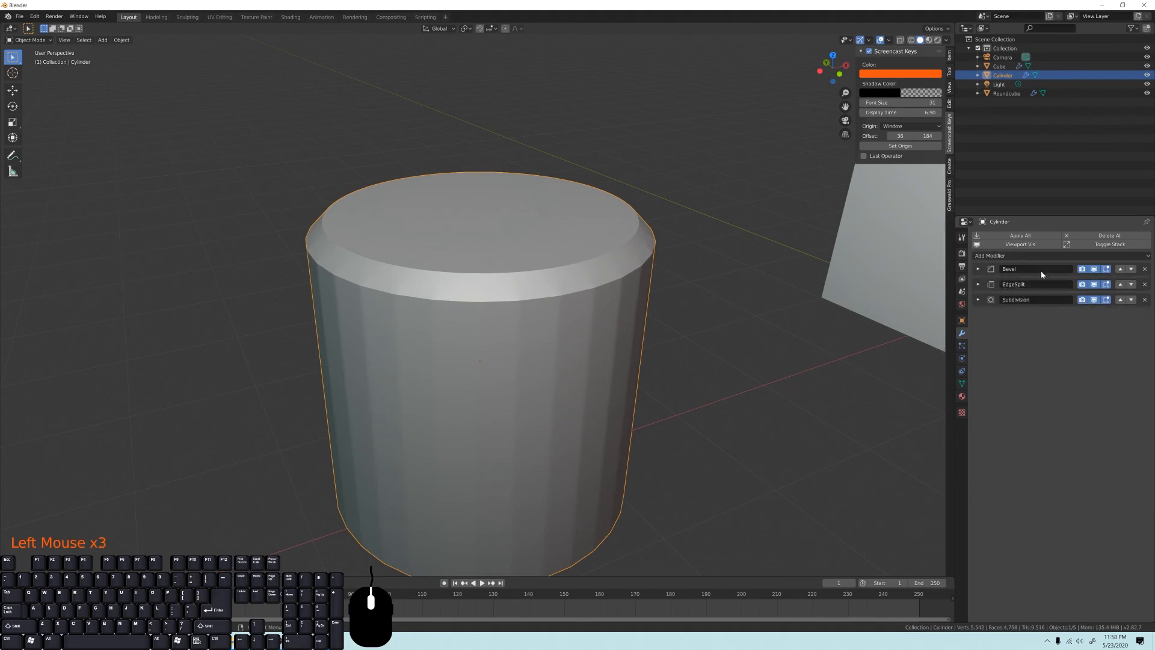
{"action": "left_click", "coordinate": [976, 270]}
{"action": "left_click", "coordinate": [976, 269]}
Inspect the cylinder's beveled rim and side shading, and enter Edit Mode on its mesh.
{"action": "scroll", "coordinate": [611, 332], "scroll_direction": "up", "scroll_amount": 2}
{"action": "middle_click_drag", "start_coordinate": [611, 332], "coordinate": [623, 213]}
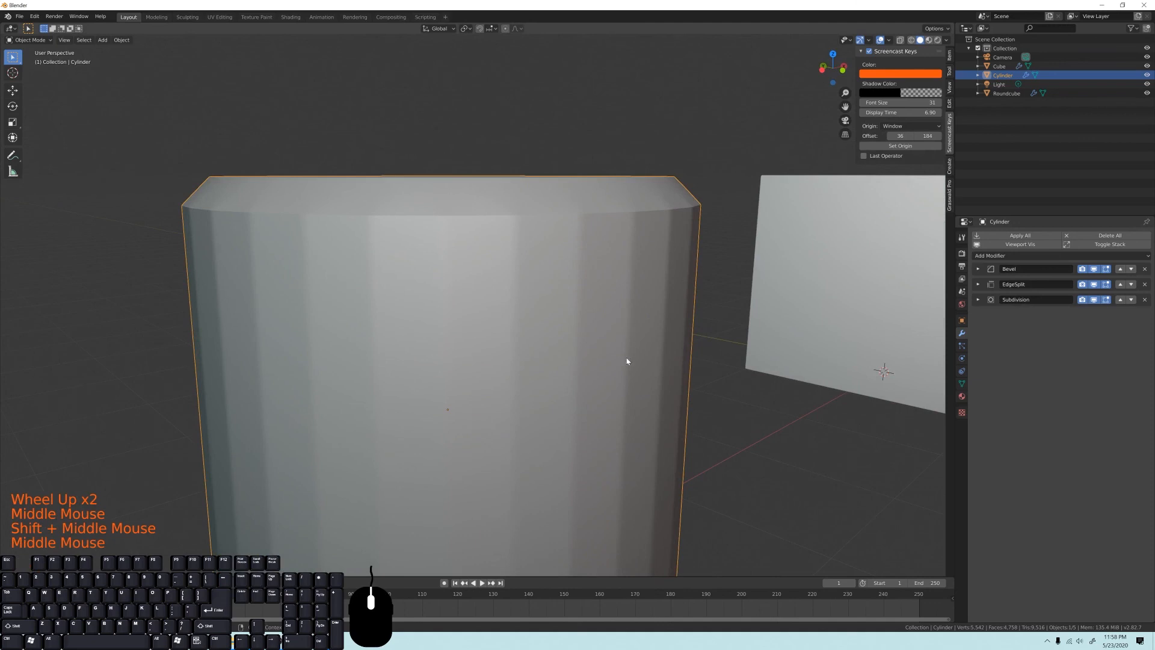
{"action": "middle_click_drag", "start_coordinate": [550, 236], "coordinate": [571, 219], "text": "shift"}
{"action": "middle_click_drag", "start_coordinate": [549, 243], "coordinate": [598, 250], "text": "shift"}
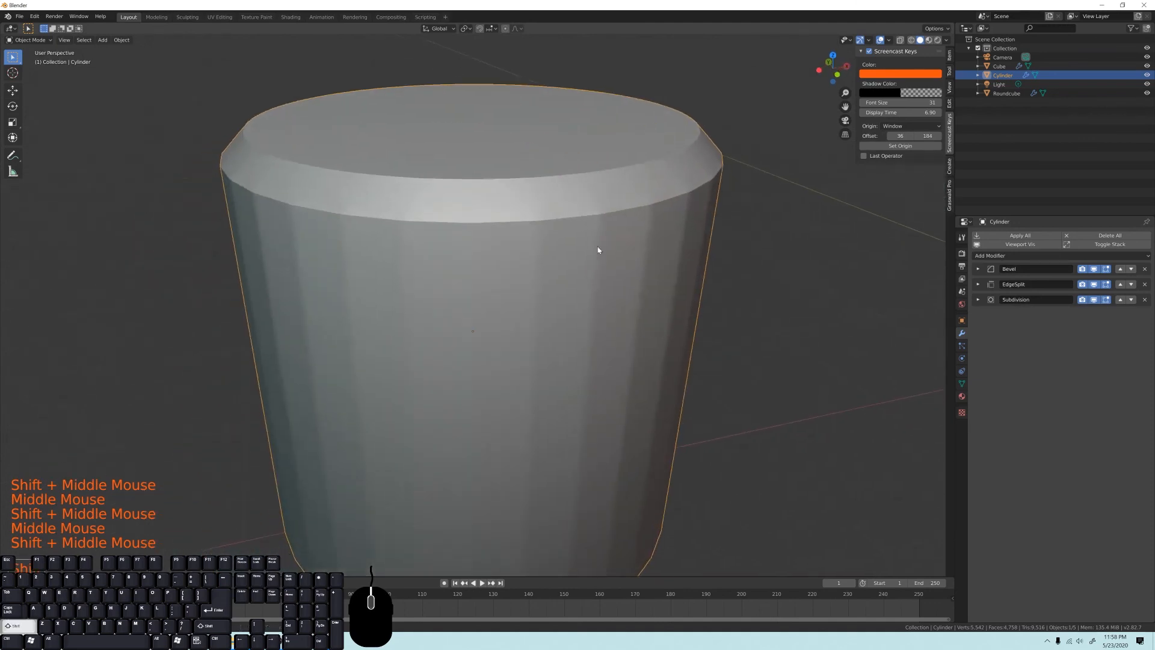
{"action": "key", "text": "Tab"}
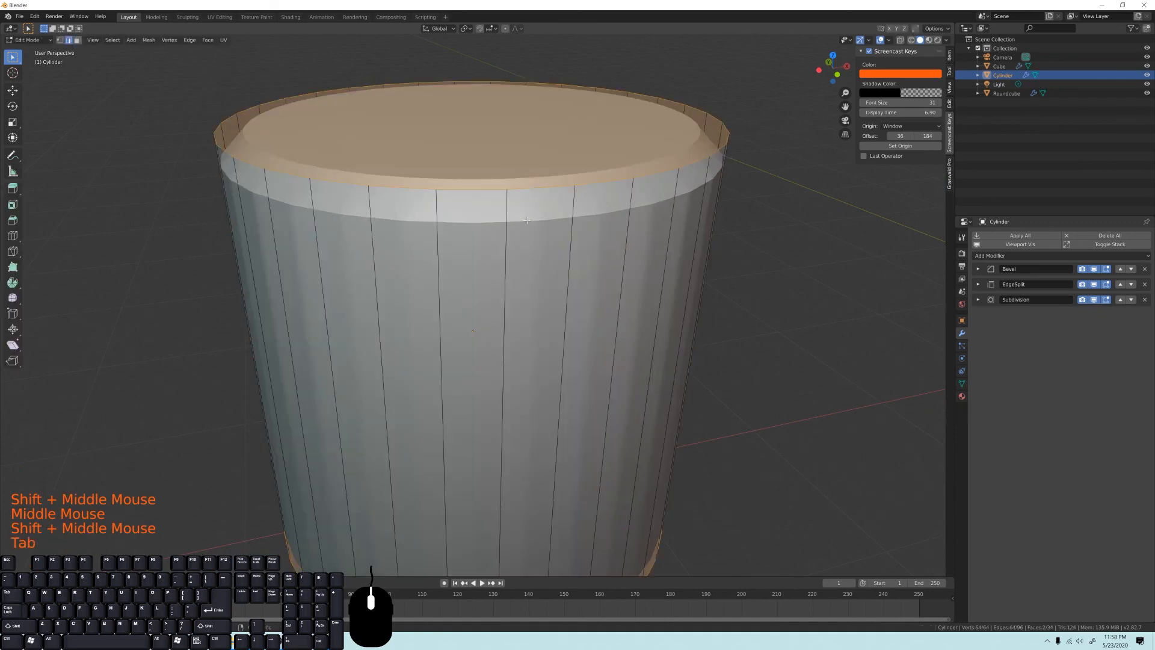
In edge select mode, clear the selection and select the cylinder's top and bottom rim edge loops together.
{"action": "middle_click_drag", "start_coordinate": [514, 207], "coordinate": [517, 227], "text": "shift"}
{"action": "key", "text": "alt+a"}
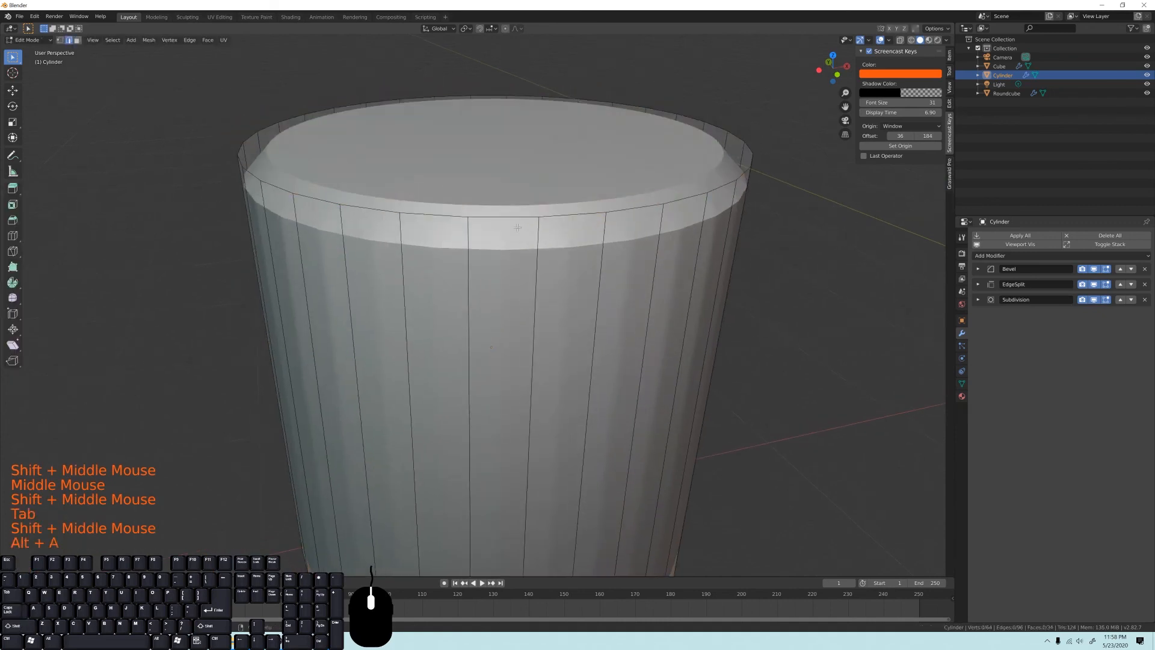
{"action": "left_click", "coordinate": [69, 39]}
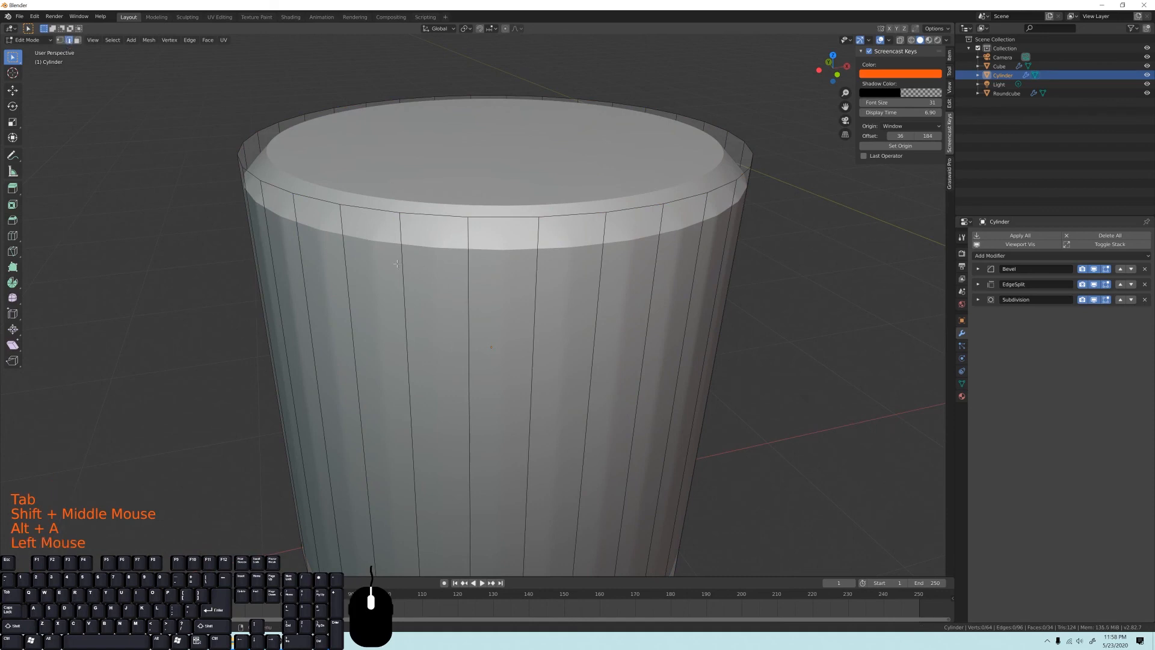
{"action": "left_click", "coordinate": [363, 208], "text": "alt"}
{"action": "left_click", "coordinate": [341, 213], "text": "alt"}
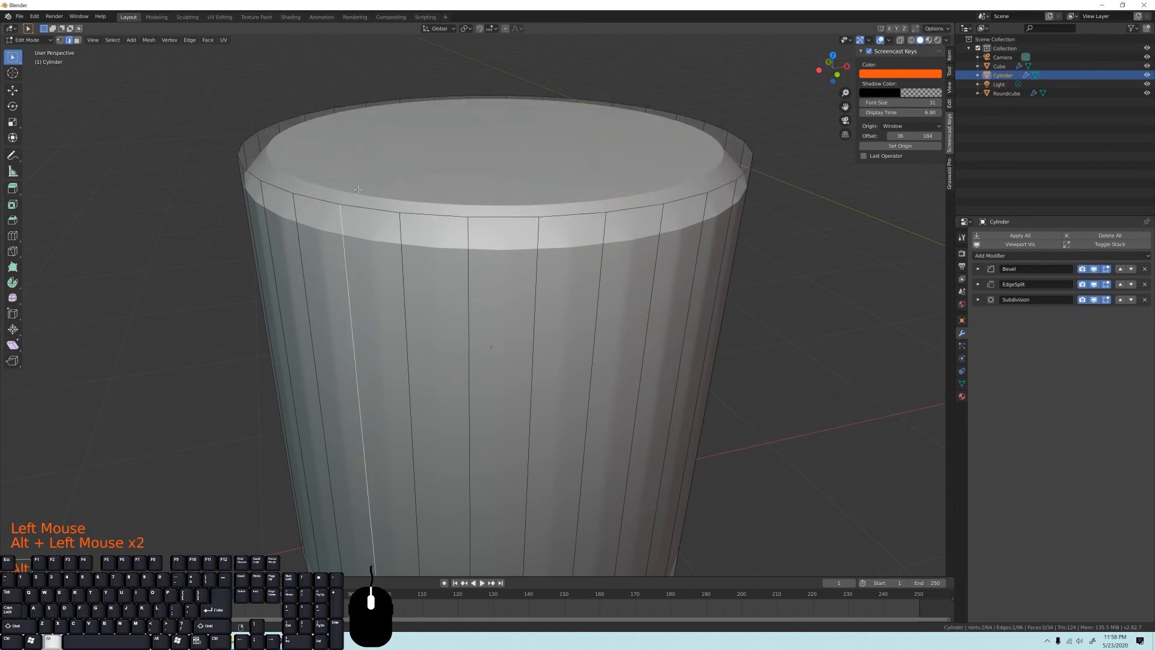
{"action": "left_click", "coordinate": [361, 209], "text": "alt"}
{"action": "middle_click", "coordinate": [576, 444], "text": "shift"}
{"action": "middle_click_drag", "start_coordinate": [576, 444], "coordinate": [495, 400], "text": "shift"}
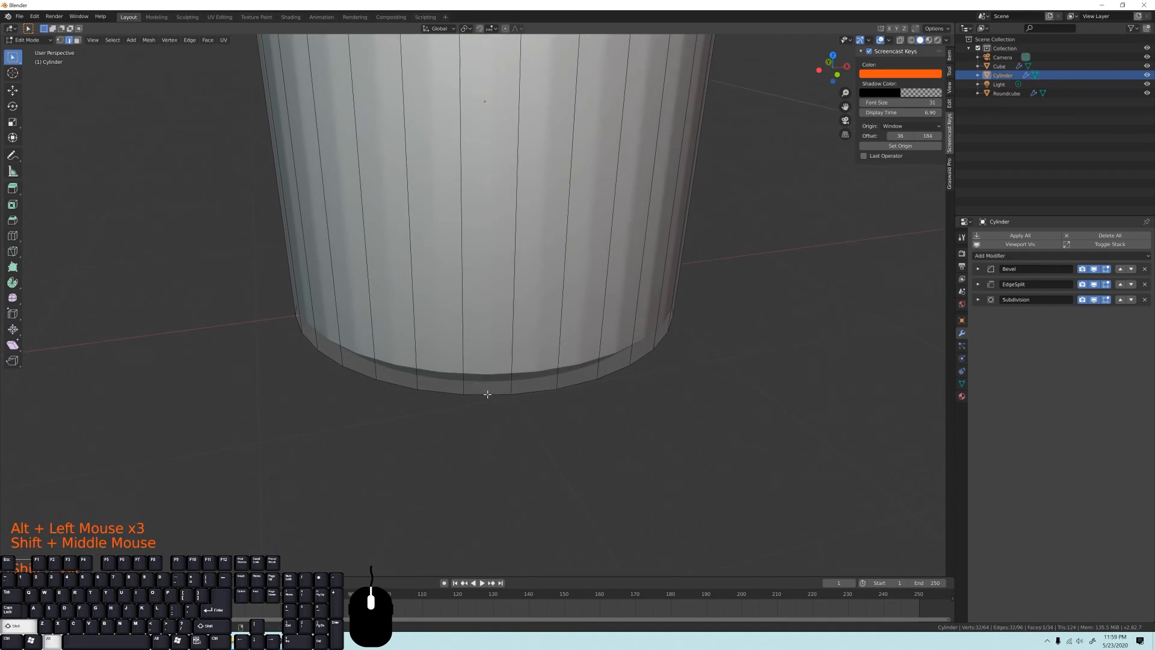
{"action": "left_click", "coordinate": [488, 394], "text": "alt+shift"}
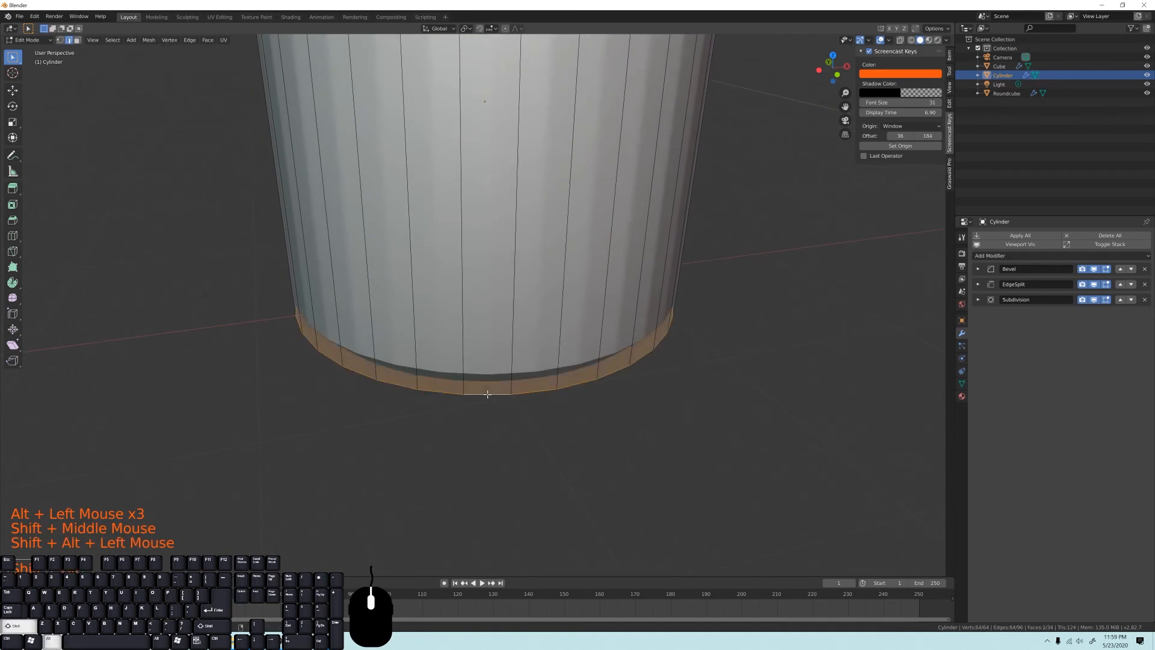
{"action": "middle_click_drag", "start_coordinate": [487, 394], "coordinate": [388, 199], "text": "shift"}
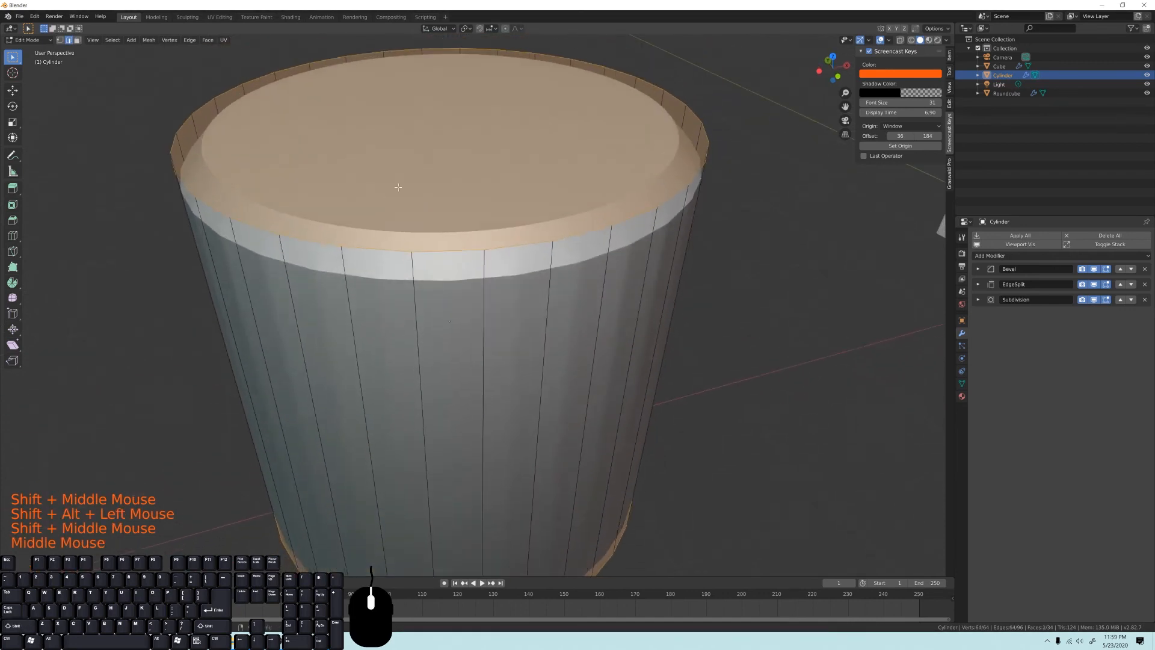
{"action": "scroll", "coordinate": [585, 248], "scroll_direction": "down", "scroll_amount": 3}
{"action": "middle_click_drag", "start_coordinate": [585, 248], "coordinate": [518, 288]}
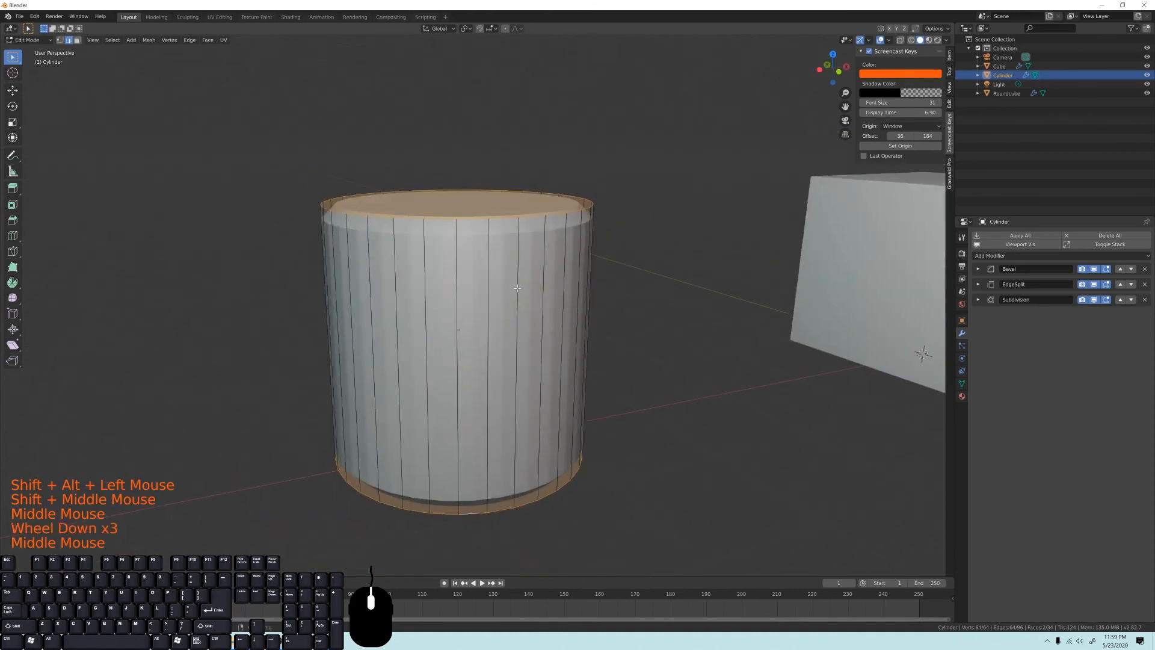
Collapse the Screencast Keys settings and show the Item transform properties of the selected rim edges in the sidebar.
{"action": "left_click", "coordinate": [943, 53]}
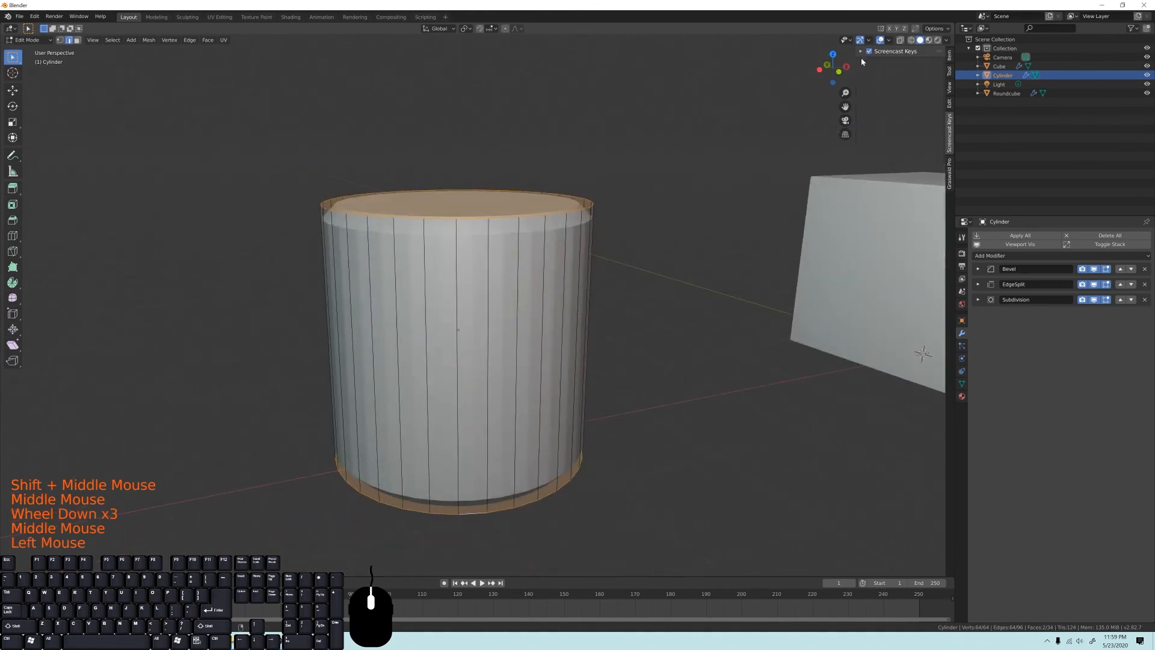
{"action": "left_click", "coordinate": [949, 55]}
{"action": "key", "text": "n"}
{"action": "key", "text": "n"}
{"action": "key", "text": "n"}
{"action": "key", "text": "n"}
{"action": "key", "text": "n"}
{"action": "key", "text": "n"}
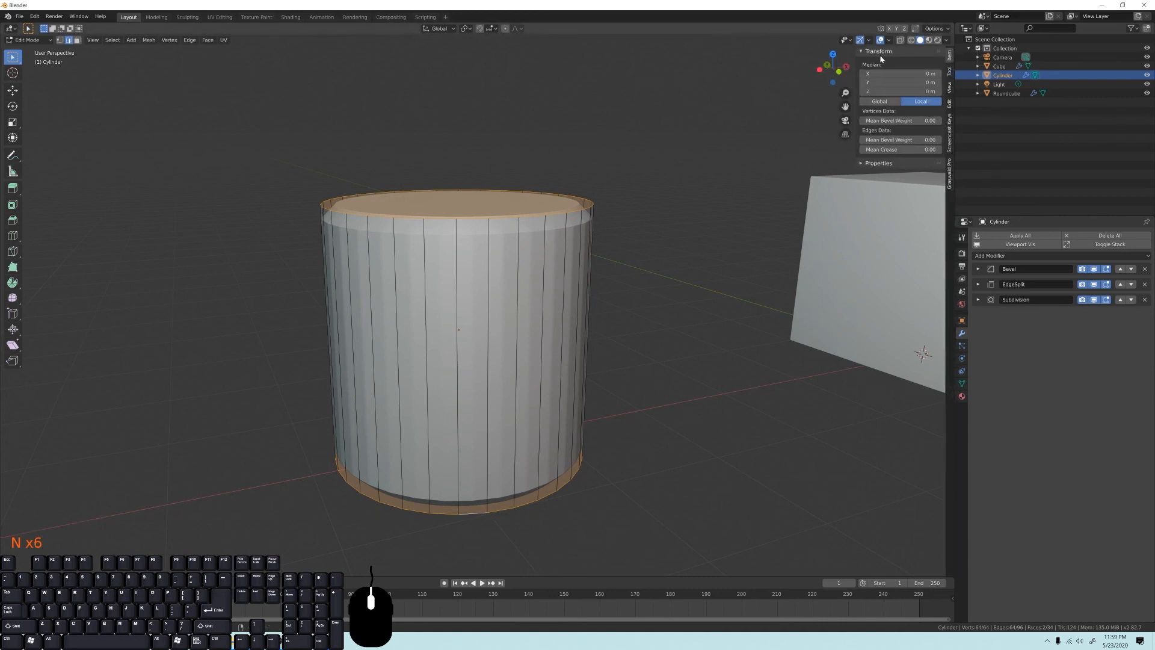
{"action": "left_click", "coordinate": [863, 52]}
{"action": "left_click", "coordinate": [863, 51]}
Set the Mean Bevel Weight of the selected top and bottom rim edges to 1.00.
{"action": "scroll", "coordinate": [816, 252], "scroll_direction": "up", "scroll_amount": 1}
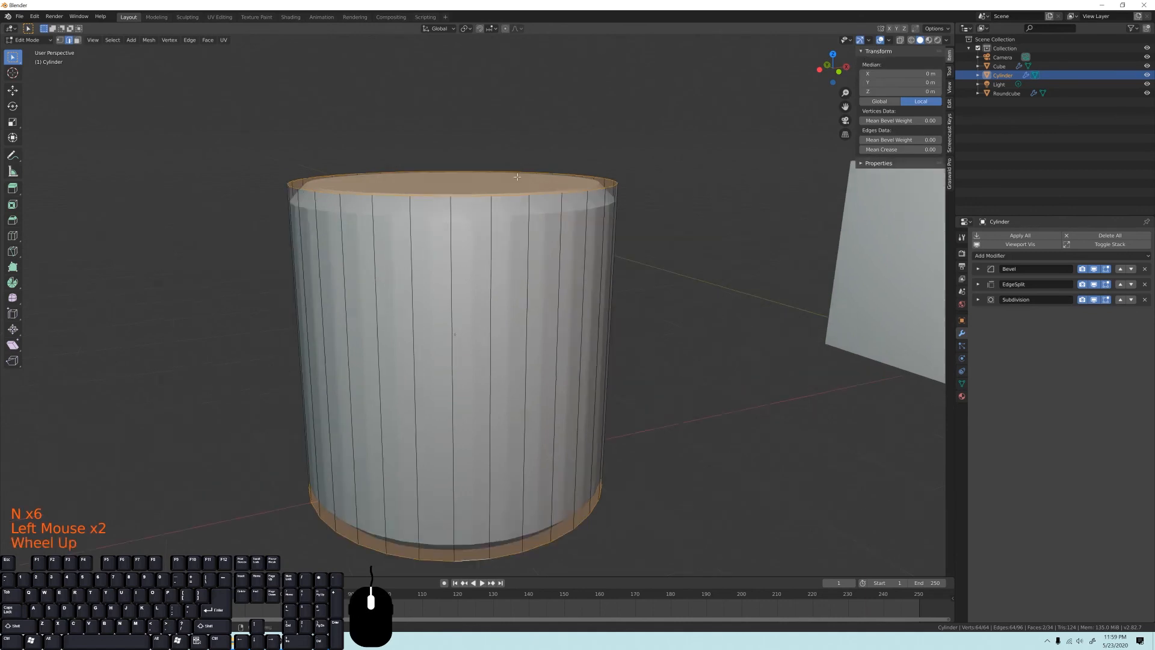
{"action": "middle_click_drag", "start_coordinate": [816, 251], "coordinate": [791, 252], "text": "shift"}
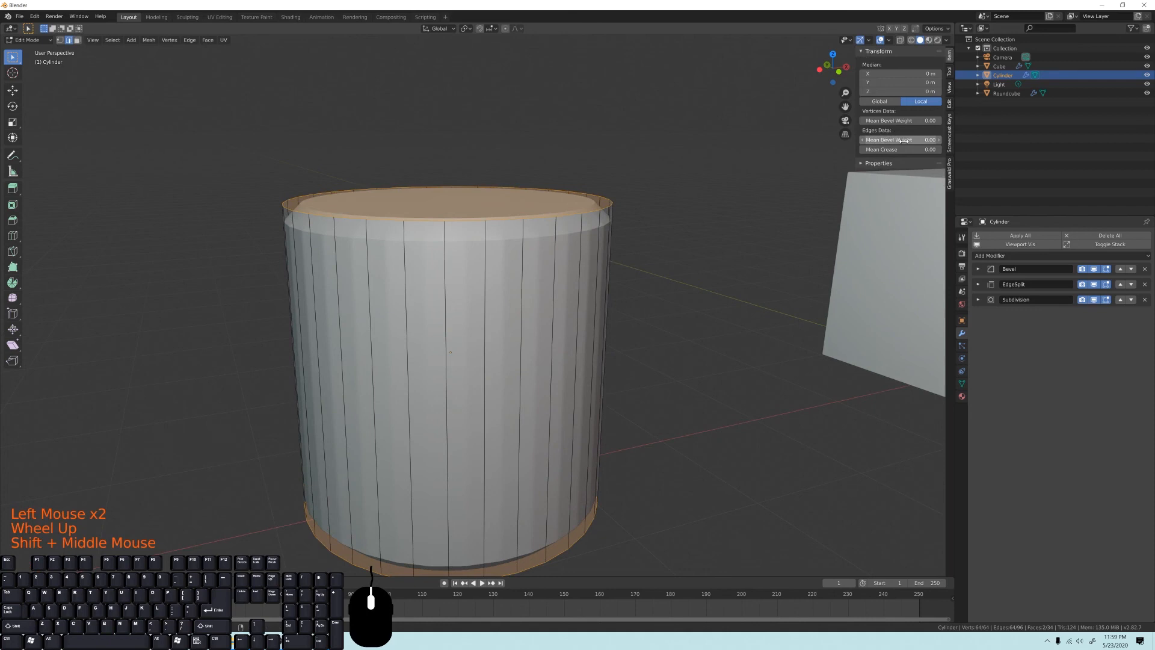
{"action": "left_click_drag", "start_coordinate": [890, 140], "coordinate": [909, 135]}
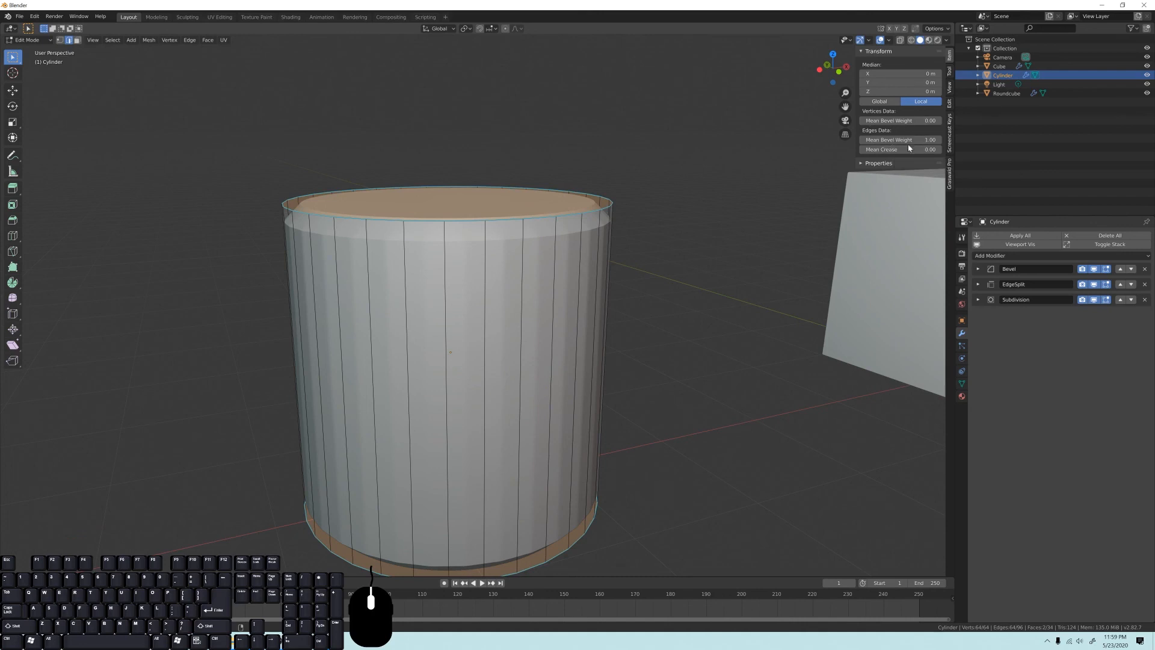
{"action": "middle_click_drag", "start_coordinate": [571, 188], "coordinate": [637, 219], "text": "shift"}
{"action": "scroll", "coordinate": [637, 218], "scroll_direction": "up", "scroll_amount": 4}
{"action": "middle_click_drag", "start_coordinate": [610, 91], "coordinate": [700, 311], "text": "shift"}
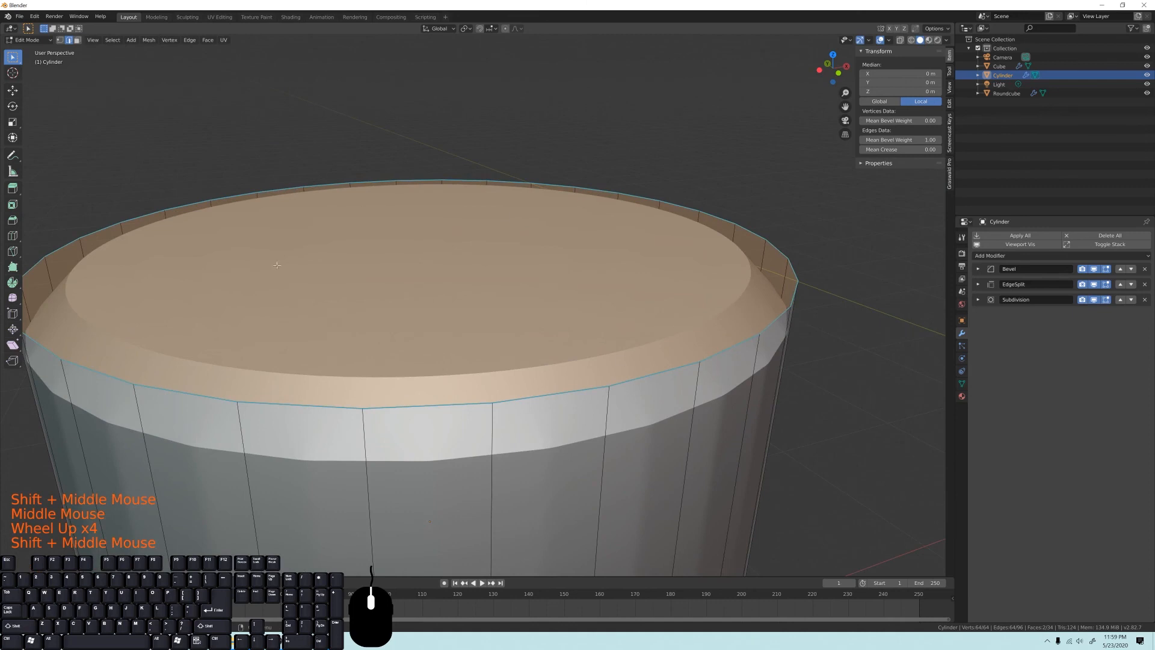
Deselect all edges, expand the cylinder's Bevel modifier and set its Limit Method to Weight.
{"action": "scroll", "coordinate": [658, 406], "scroll_direction": "down", "scroll_amount": 5}
{"action": "key", "text": "alt+a"}
{"action": "middle_click_drag", "start_coordinate": [457, 294], "coordinate": [520, 248], "text": "shift"}
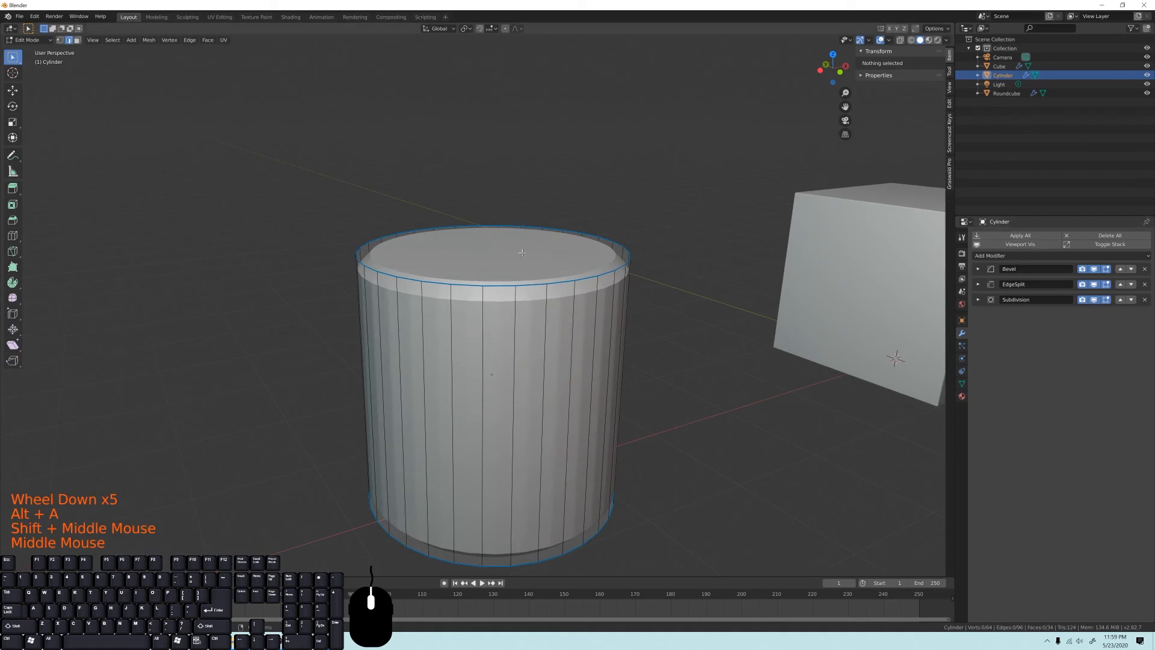
{"action": "left_click", "coordinate": [977, 268]}
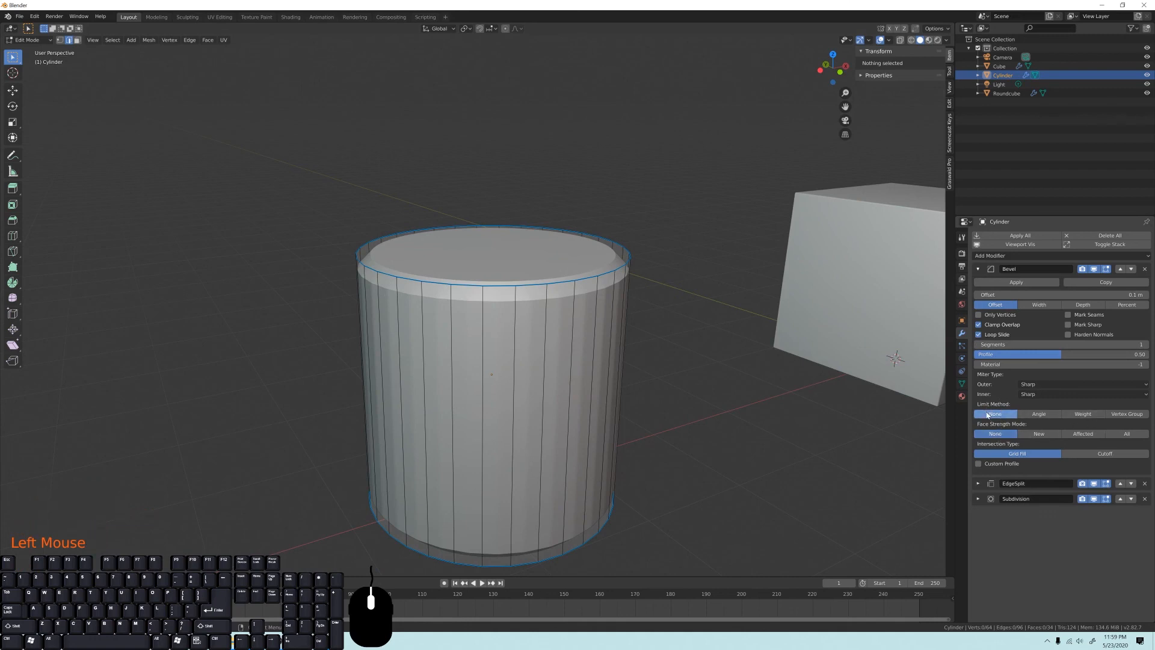
{"action": "left_click", "coordinate": [1077, 415]}
{"action": "scroll", "coordinate": [554, 265], "scroll_direction": "up", "scroll_amount": 4}
{"action": "middle_click_drag", "start_coordinate": [680, 278], "coordinate": [599, 267], "text": "shift"}
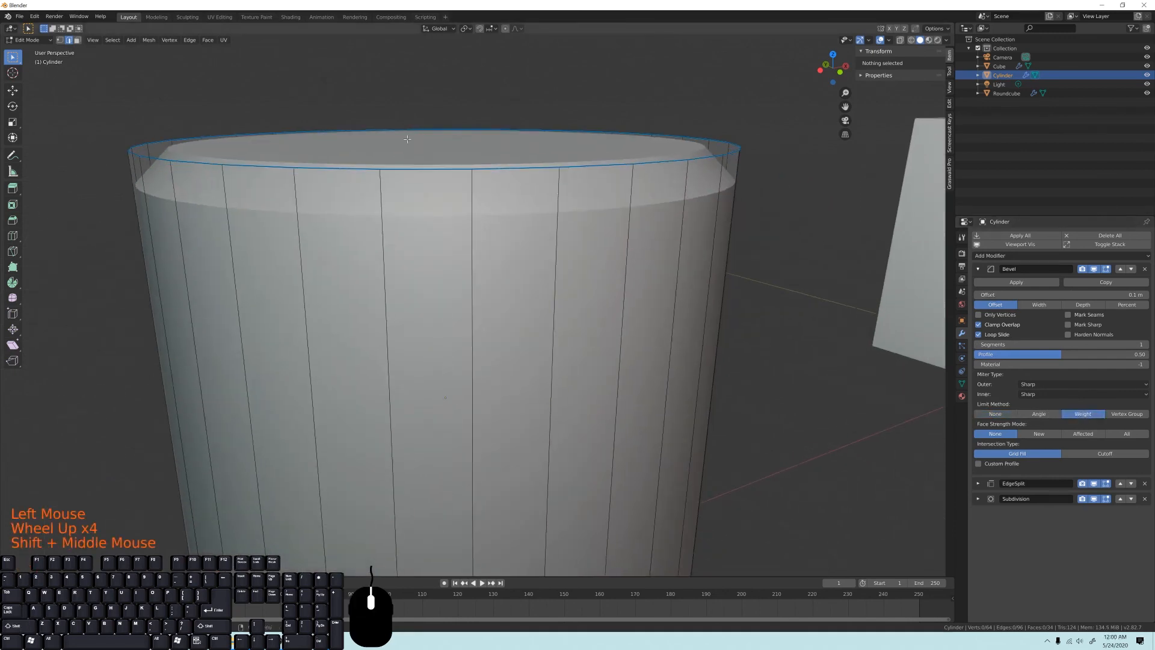
Check the cylinder's weighted rims and set the Bevel modifier's offset to 0.018 m.
{"action": "middle_click_drag", "start_coordinate": [409, 138], "coordinate": [421, 147]}
{"action": "middle_click_drag", "start_coordinate": [699, 318], "coordinate": [662, 151], "text": "shift"}
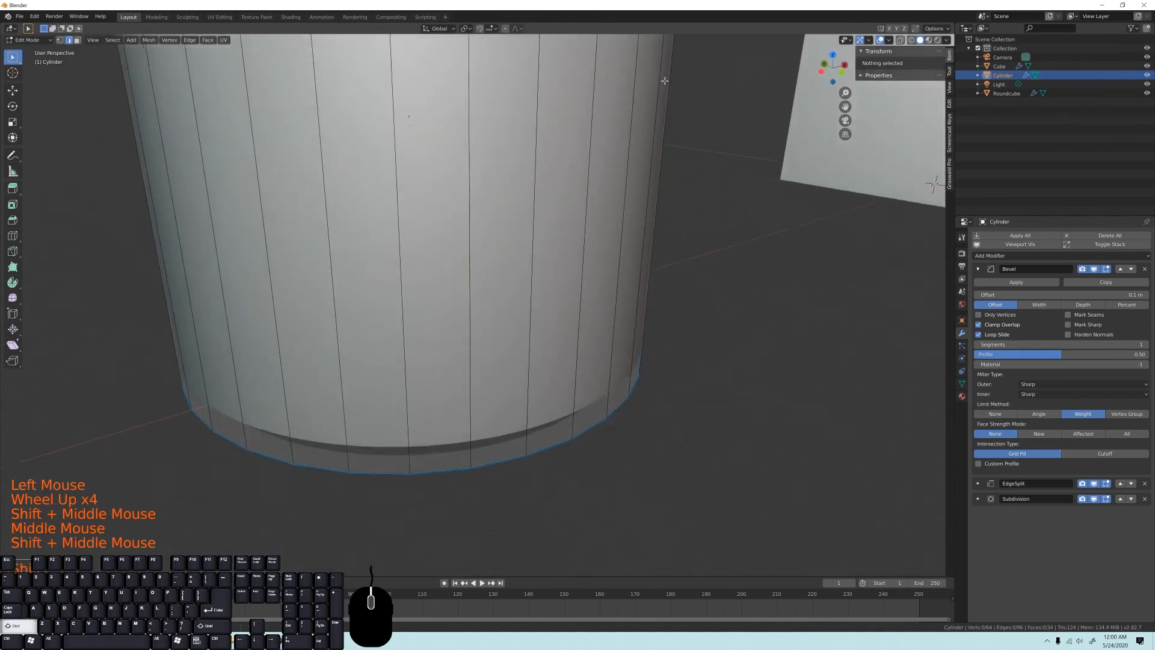
{"action": "scroll", "coordinate": [572, 394], "scroll_direction": "down", "scroll_amount": 3}
{"action": "middle_click_drag", "start_coordinate": [572, 395], "coordinate": [535, 240]}
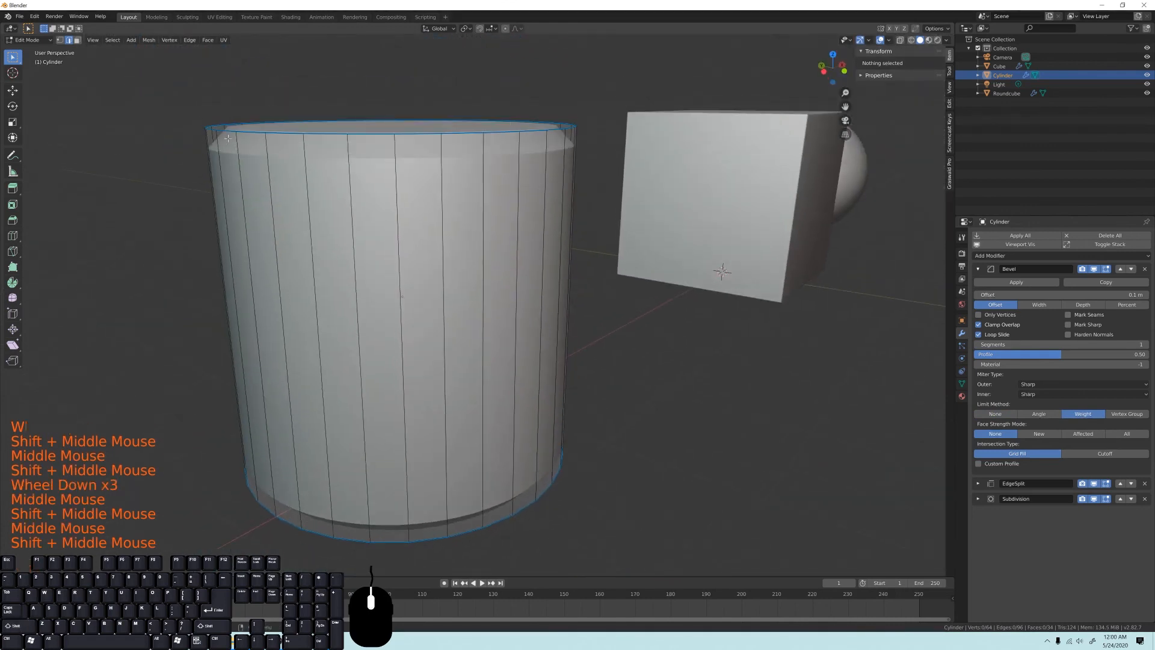
{"action": "middle_click_drag", "start_coordinate": [253, 253], "coordinate": [253, 291], "text": "shift"}
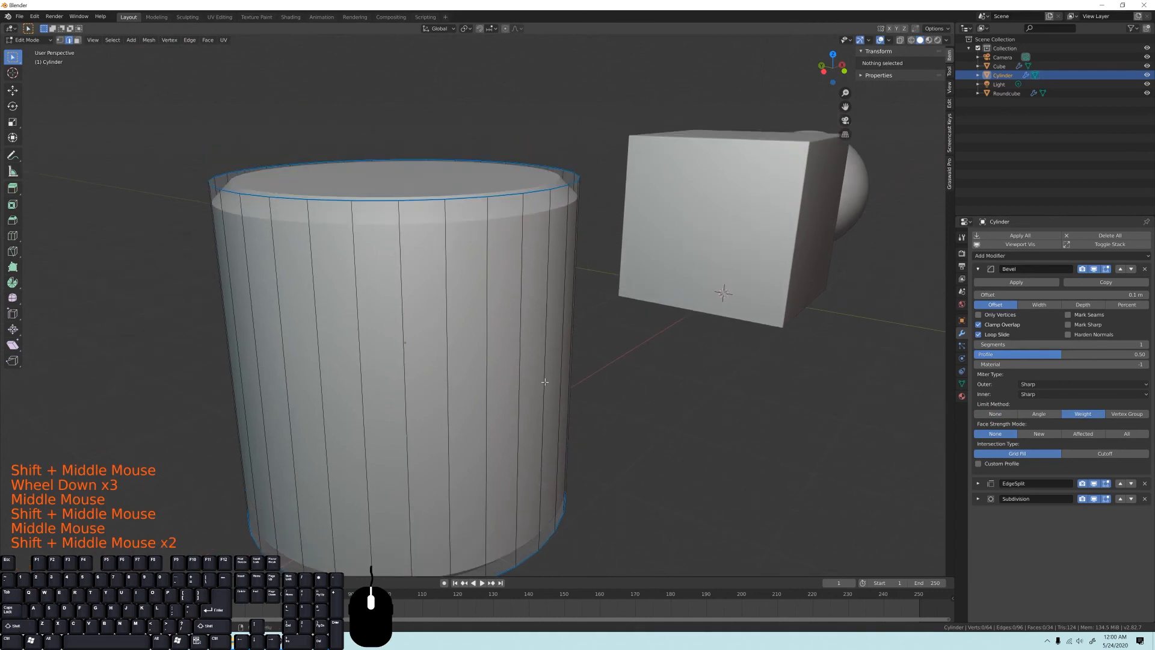
{"action": "middle_click_drag", "start_coordinate": [538, 209], "coordinate": [547, 211]}
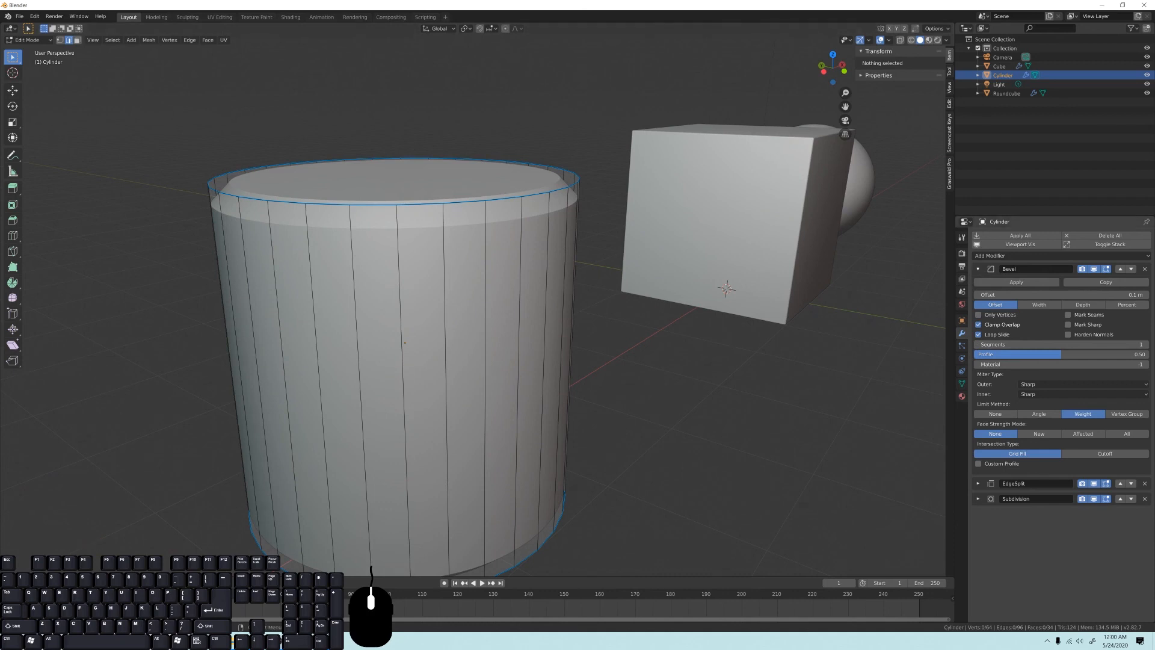
{"action": "left_click_drag", "start_coordinate": [1061, 294], "coordinate": [1033, 295], "text": "shift"}
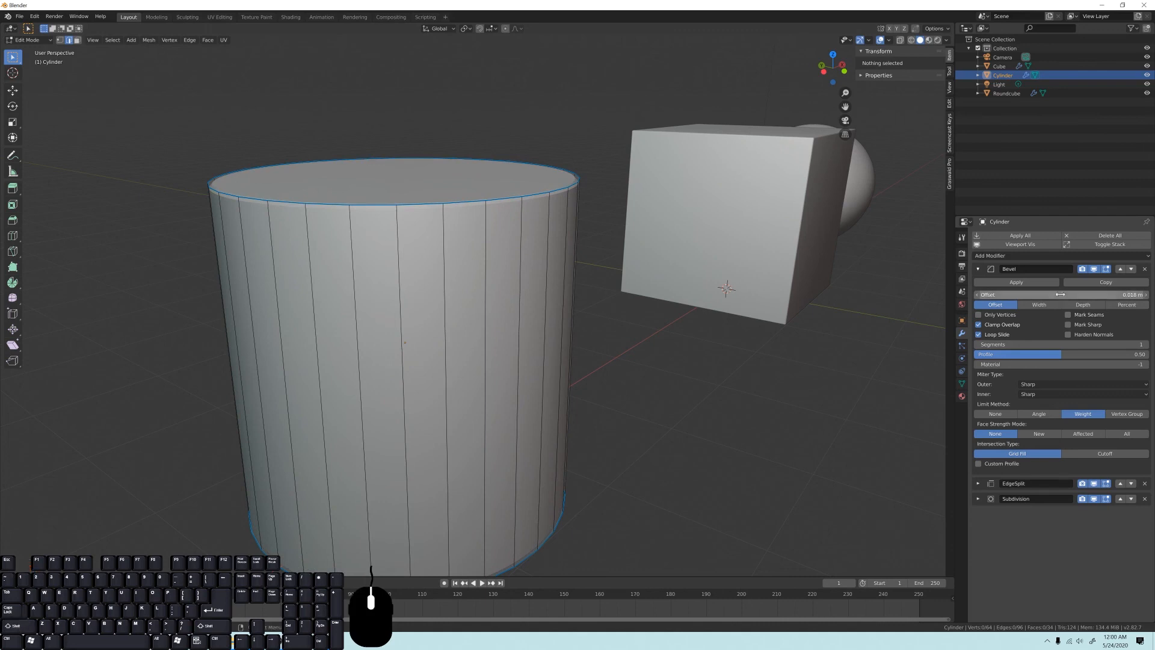
Set the cylinder's Bevel segments to 4 and return to Object Mode.
{"action": "left_click", "coordinate": [1146, 345]}
{"action": "left_click", "coordinate": [1146, 345]}
{"action": "left_click", "coordinate": [1147, 345]}
{"action": "left_click", "coordinate": [1146, 345]}
{"action": "left_click", "coordinate": [1146, 345]}
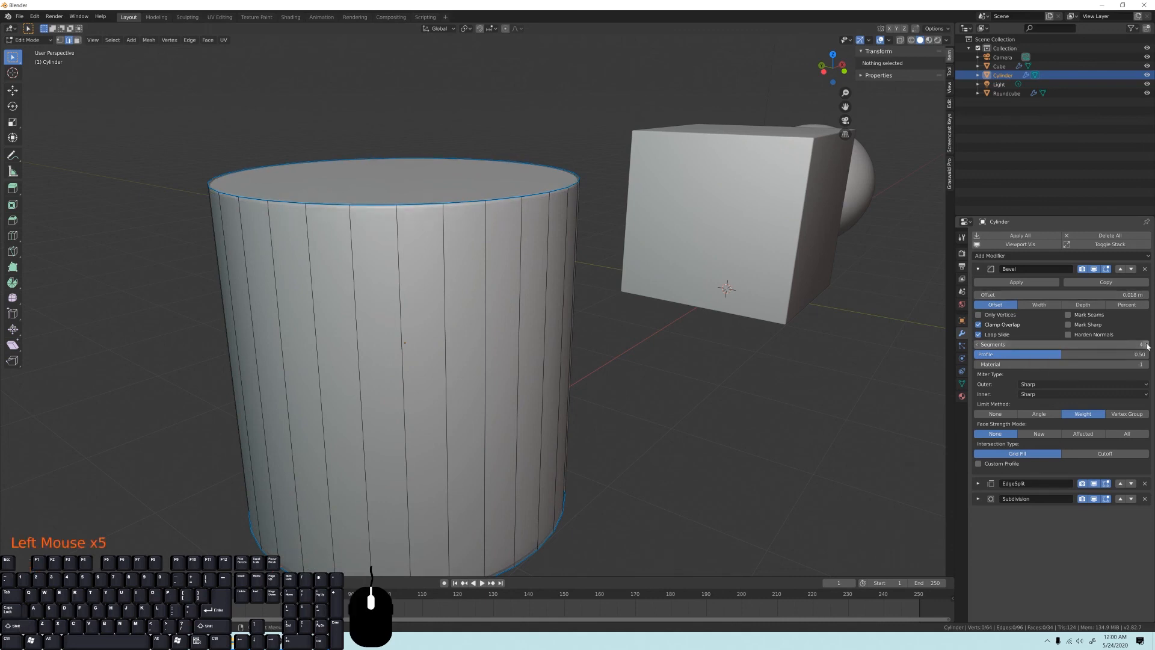
{"action": "left_click", "coordinate": [976, 344]}
{"action": "middle_click_drag", "start_coordinate": [720, 271], "coordinate": [724, 290], "text": "shift"}
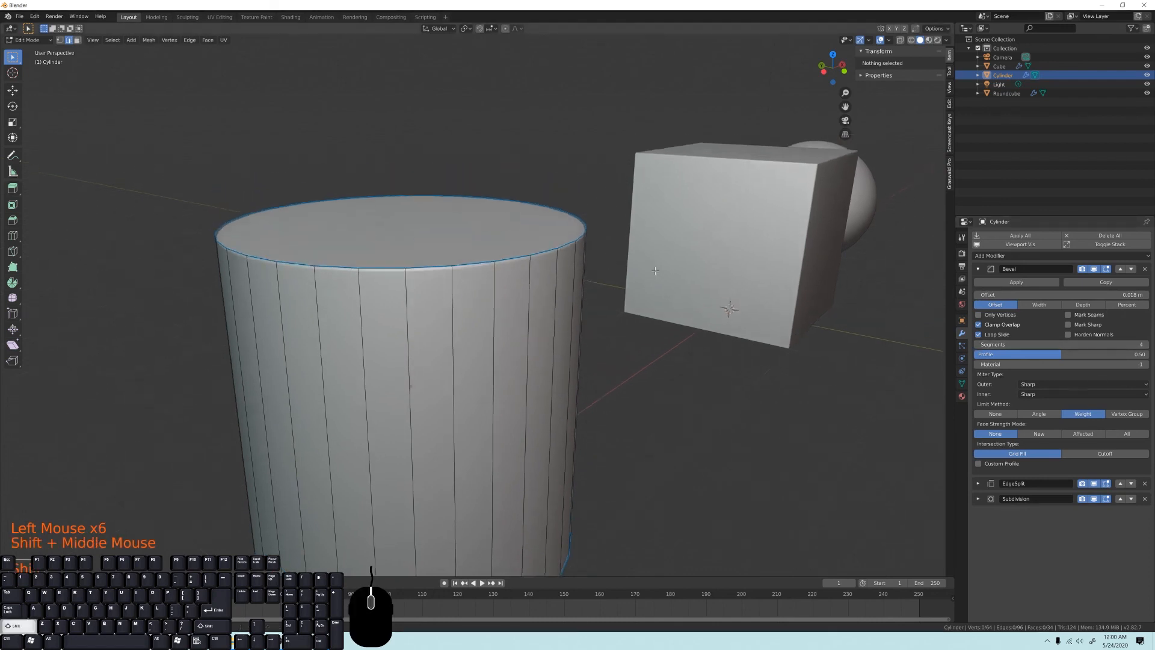
{"action": "scroll", "coordinate": [573, 263], "scroll_direction": "up", "scroll_amount": 2}
{"action": "key", "text": "Tab"}
Examine the rounding and shading of the cylinder's top rim, bottom rim and sides from several angles.
{"action": "middle_click_drag", "start_coordinate": [573, 263], "coordinate": [505, 265]}
{"action": "scroll", "coordinate": [541, 232], "scroll_direction": "down", "scroll_amount": 6}
{"action": "middle_click_drag", "start_coordinate": [505, 265], "coordinate": [582, 314]}
{"action": "scroll", "coordinate": [526, 302], "scroll_direction": "up", "scroll_amount": 4}
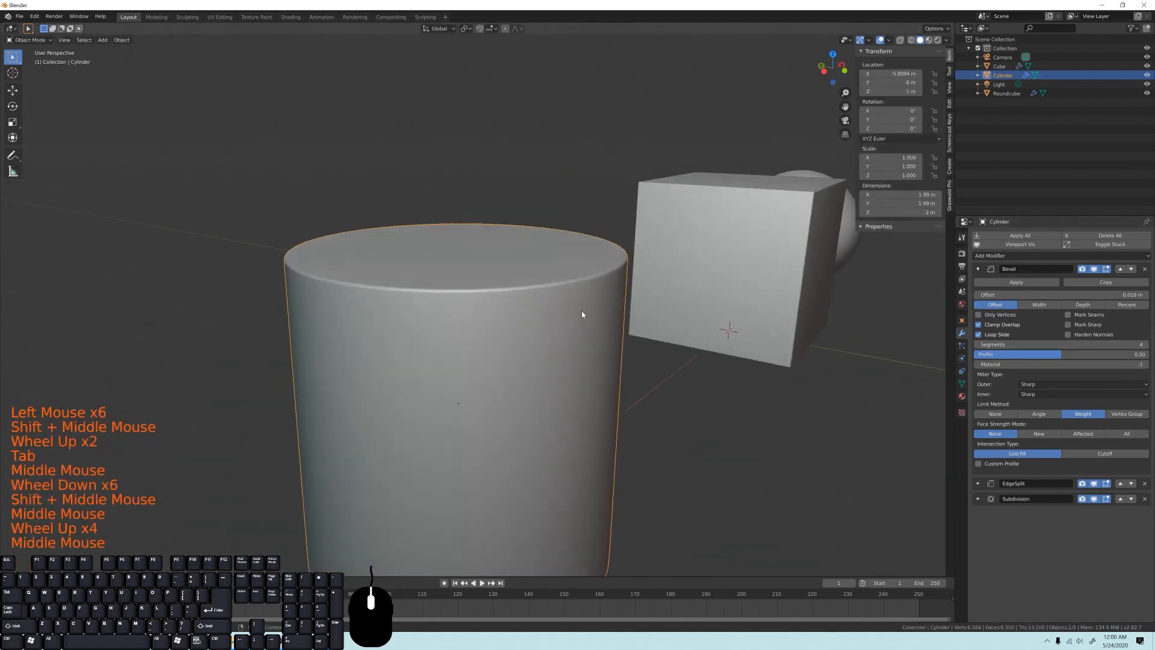
{"action": "middle_click_drag", "start_coordinate": [524, 318], "coordinate": [539, 212], "text": "shift"}
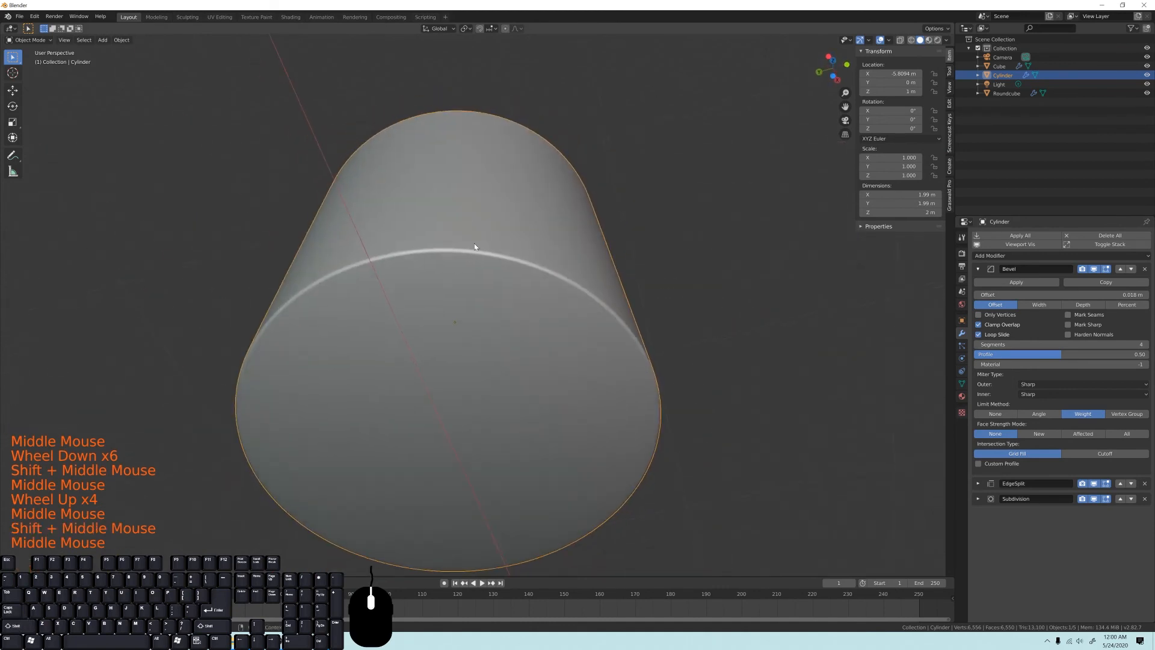
{"action": "middle_click_drag", "start_coordinate": [466, 273], "coordinate": [518, 276]}
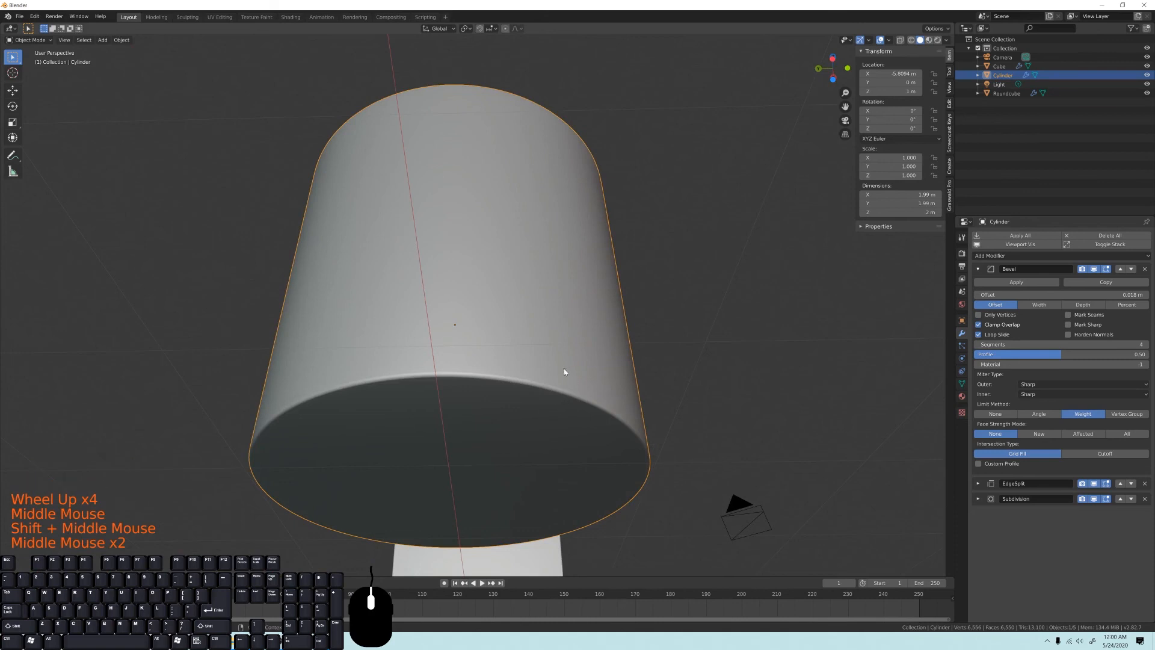
{"action": "middle_click_drag", "start_coordinate": [564, 371], "coordinate": [577, 367]}
{"action": "middle_click_drag", "start_coordinate": [470, 362], "coordinate": [453, 421]}
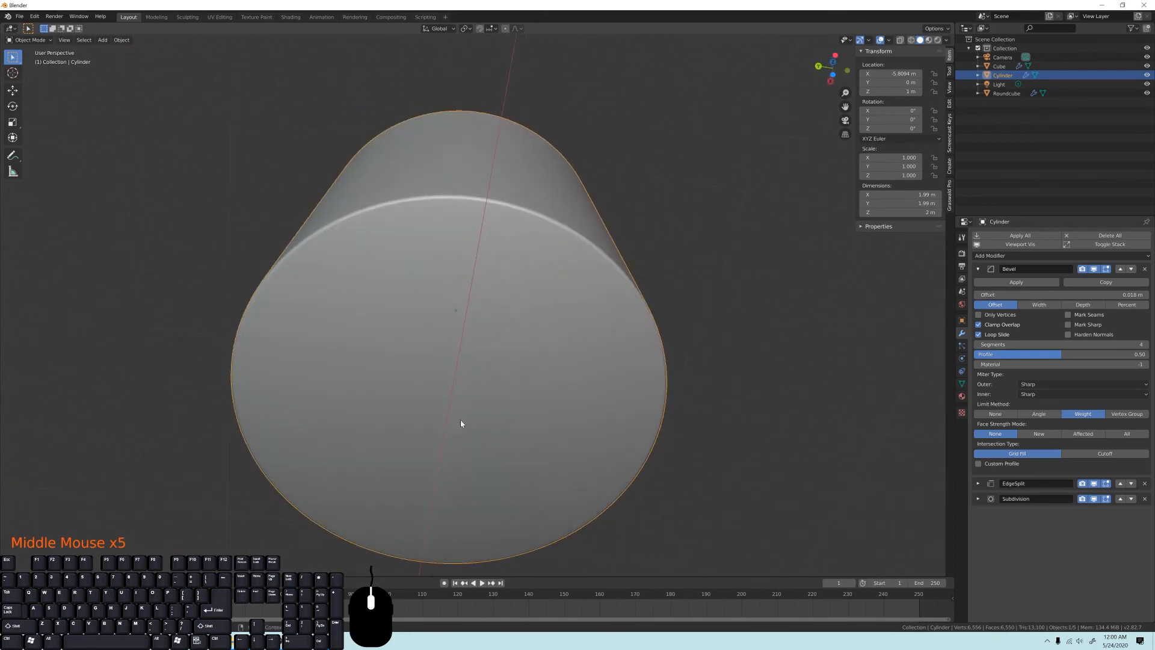
{"action": "middle_click_drag", "start_coordinate": [534, 299], "coordinate": [541, 343]}
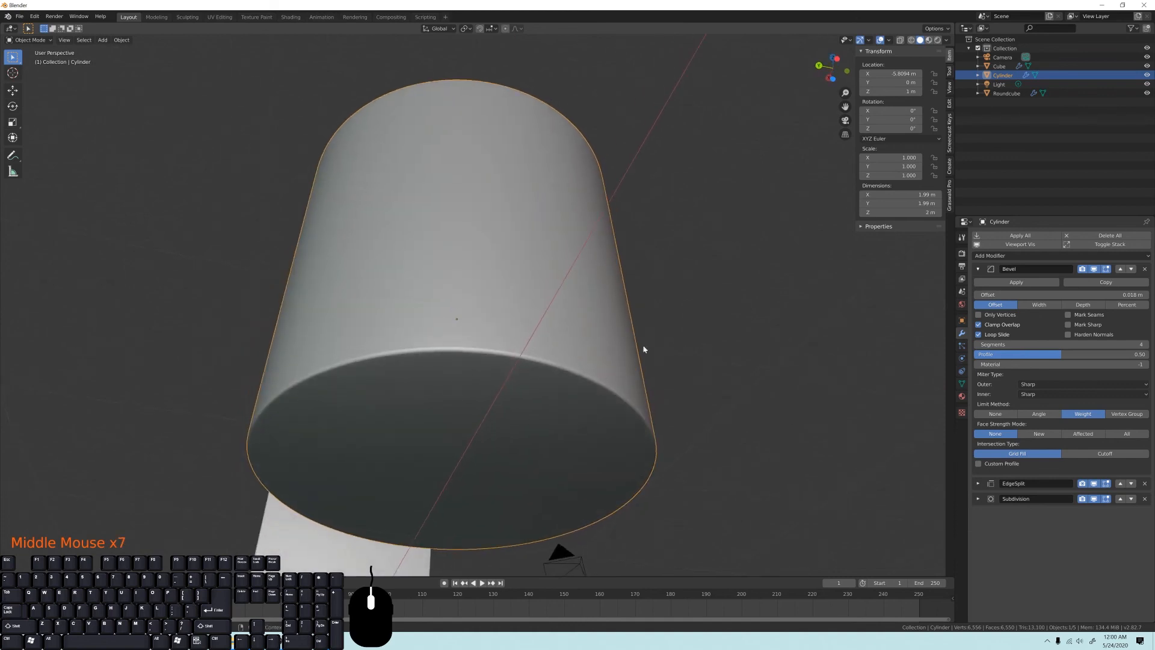
Reduce the cylinder's Bevel offset slightly, check the whole cylinder and collapse the Bevel settings.
{"action": "left_click_drag", "start_coordinate": [1082, 295], "coordinate": [1047, 295], "text": "shift"}
{"action": "middle_click_drag", "start_coordinate": [498, 185], "coordinate": [480, 240]}
{"action": "middle_click_drag", "start_coordinate": [374, 136], "coordinate": [662, 276]}
{"action": "scroll", "coordinate": [531, 222], "scroll_direction": "down", "scroll_amount": 3}
{"action": "scroll", "coordinate": [539, 269], "scroll_direction": "down", "scroll_amount": 2}
{"action": "middle_click_drag", "start_coordinate": [485, 278], "coordinate": [493, 253], "text": "shift"}
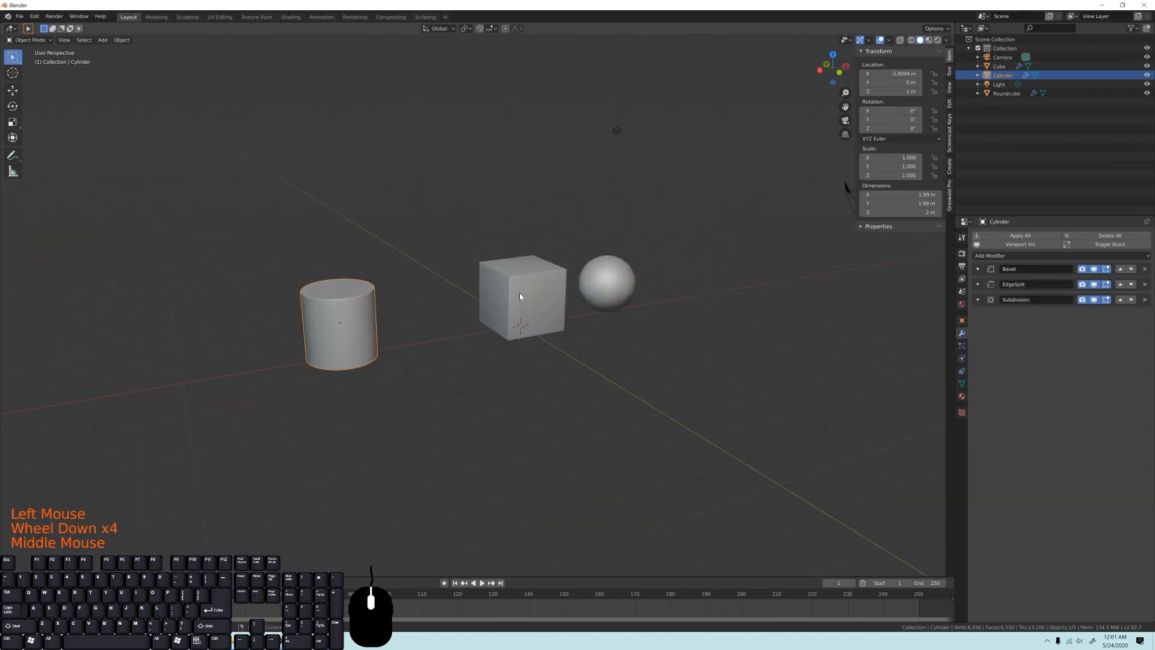
Move the cylinder, cube and sphere together into a new collection named objects.
{"action": "middle_click_drag", "start_coordinate": [513, 293], "coordinate": [524, 292]}
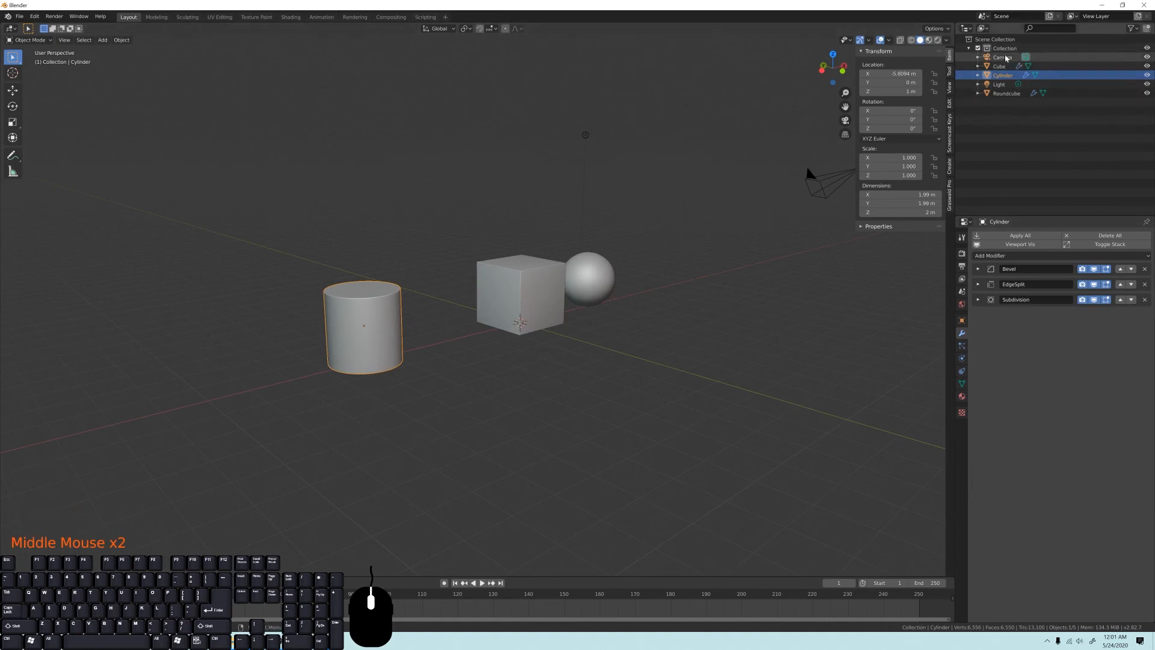
{"action": "mouse_move", "coordinate": [461, 269]}
{"action": "middle_mouse_down"}
{"action": "mouse_move", "coordinate": [468, 282]}
{"action": "mouse_move", "coordinate": [486, 273]}
{"action": "mouse_move", "coordinate": [463, 288]}
{"action": "middle_mouse_up"}
{"action": "scroll", "coordinate": [468, 282], "scroll_direction": "up", "scroll_amount": 2}
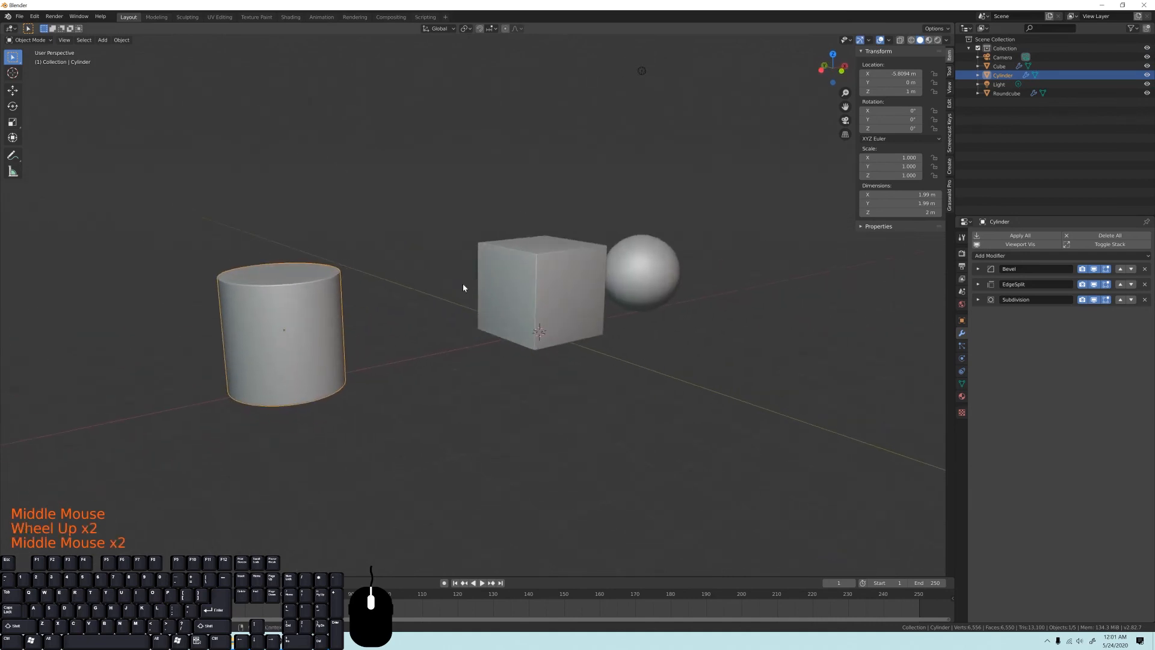
{"action": "key", "text": "shift"}
{"action": "left_click", "coordinate": [513, 275], "text": "shift"}
{"action": "left_click", "coordinate": [653, 261], "text": "shift"}
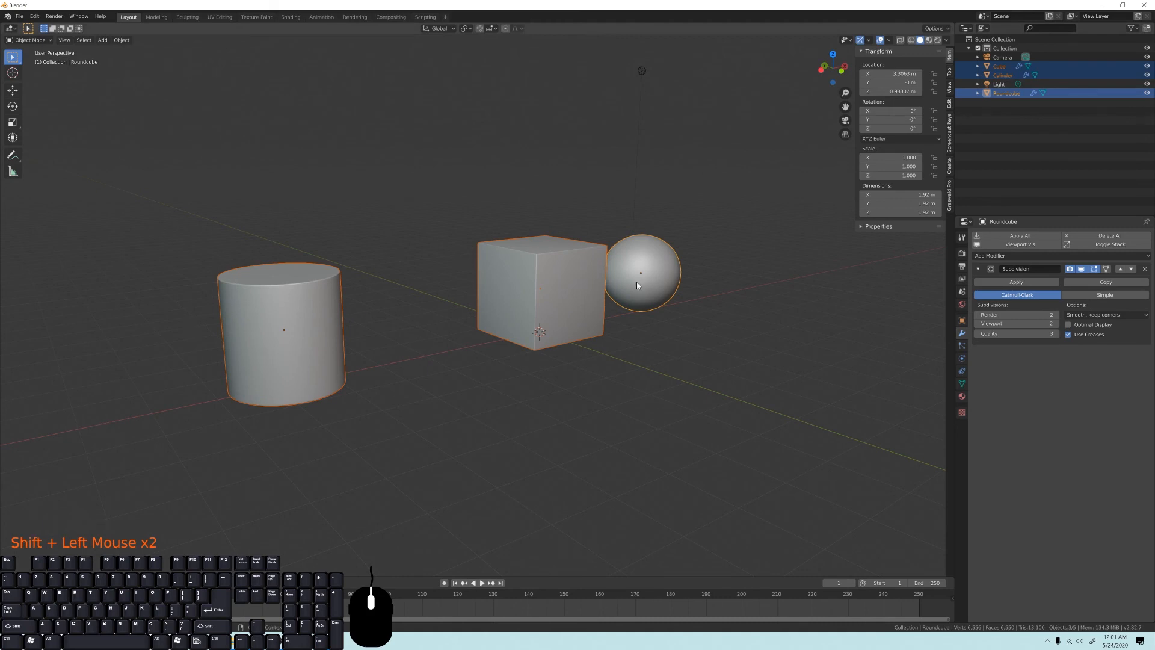
{"action": "key", "text": "m"}
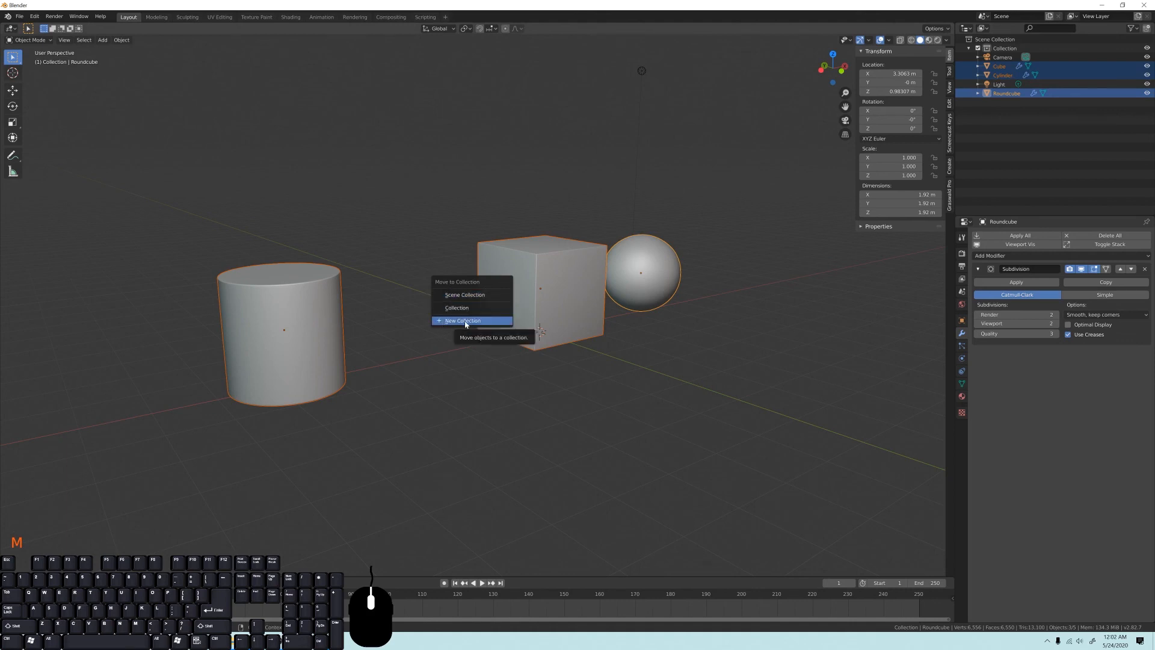
{"action": "left_click", "coordinate": [513, 309]}
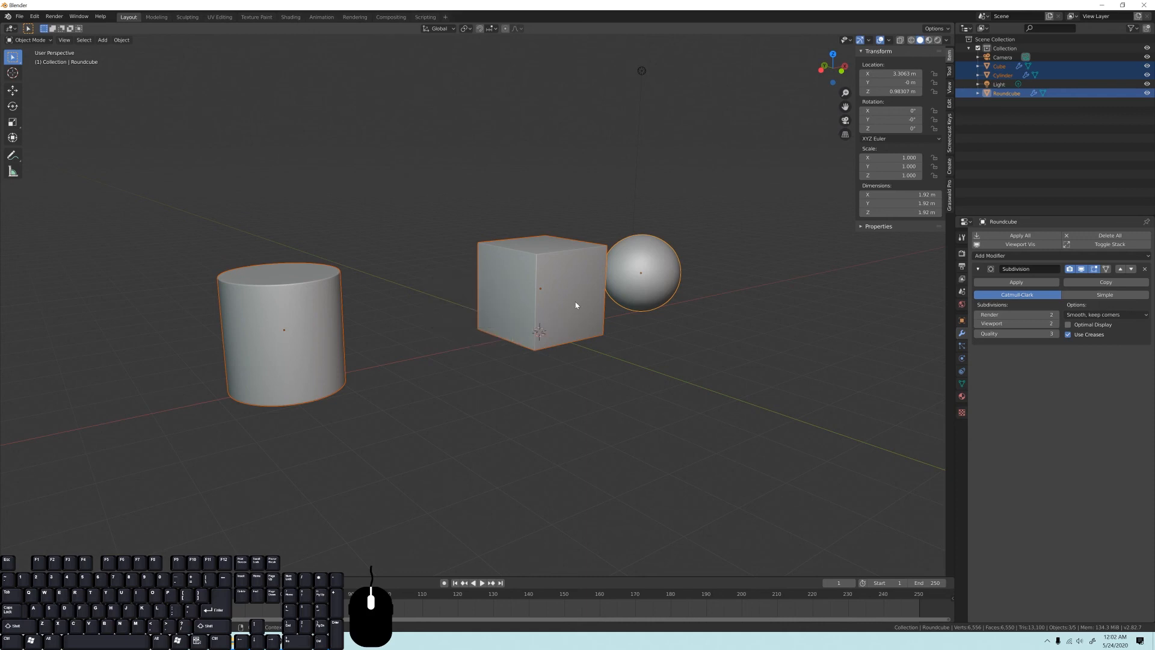
{"action": "key", "text": "m"}
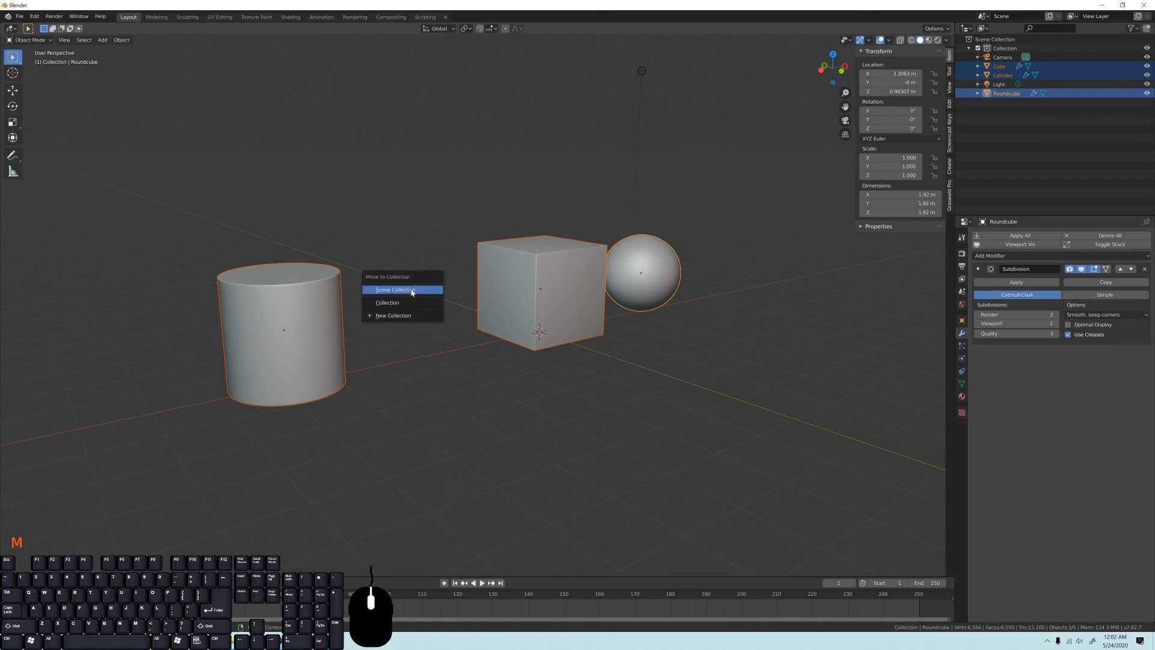
{"action": "left_click", "coordinate": [378, 315]}
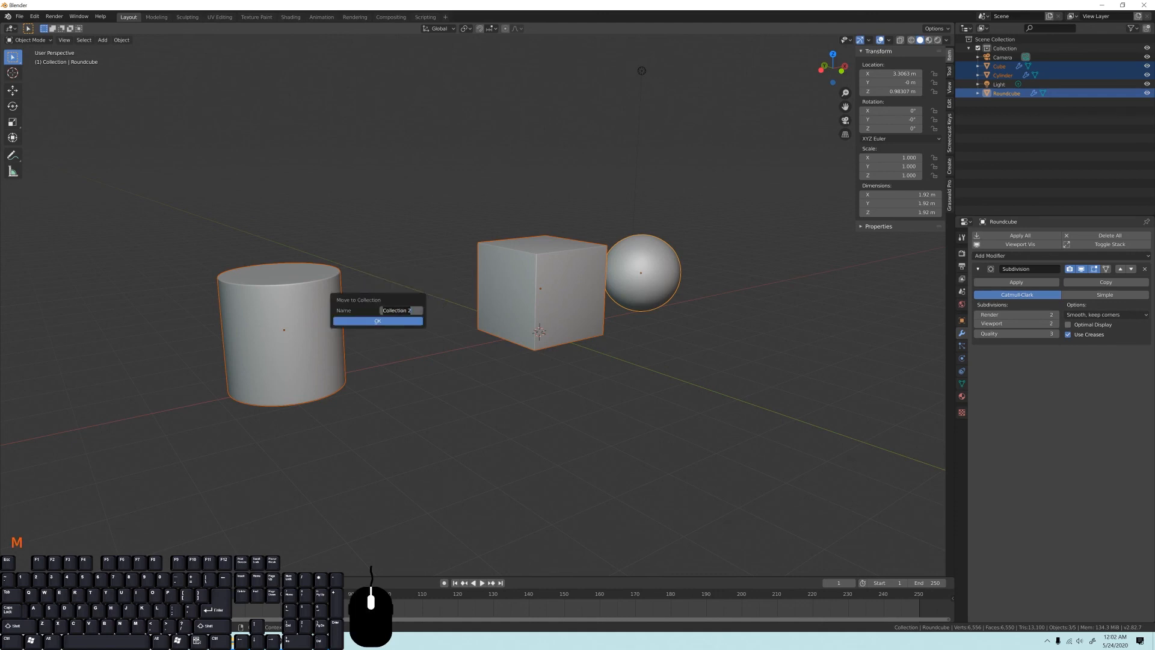
{"action": "type", "text": "objects"}
{"action": "key", "text": "Return"}
{"action": "left_click", "coordinate": [379, 321]}
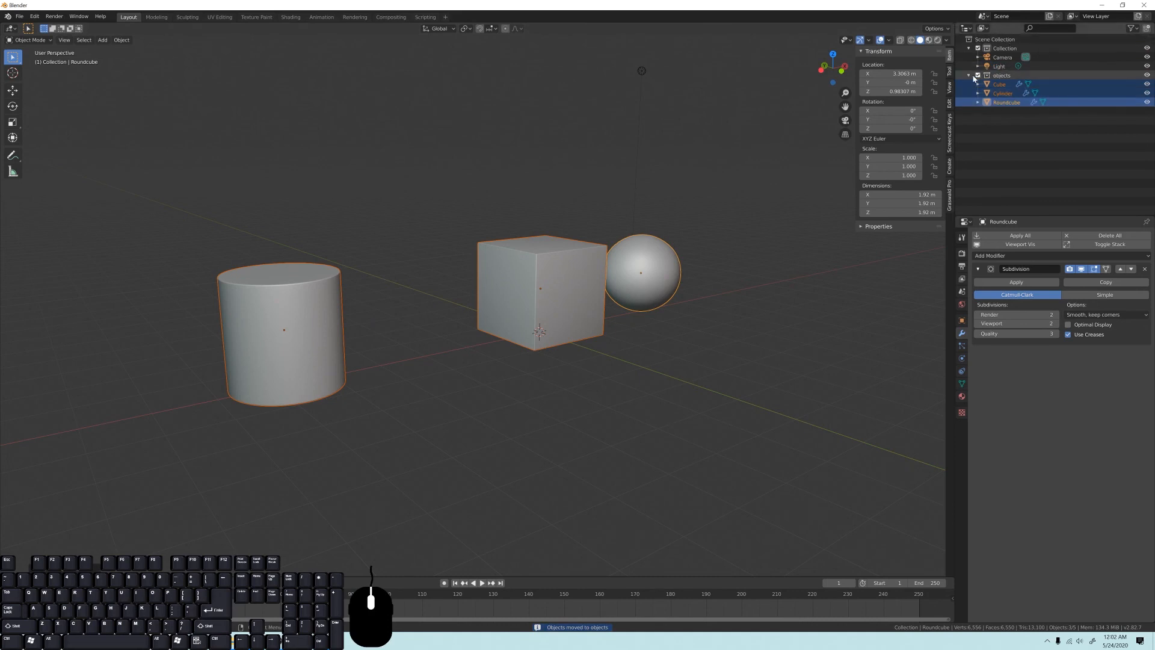
Toggle the objects collection on and off in the view layer, leaving it excluded.
{"action": "left_click", "coordinate": [978, 76]}
{"action": "left_click", "coordinate": [978, 76]}
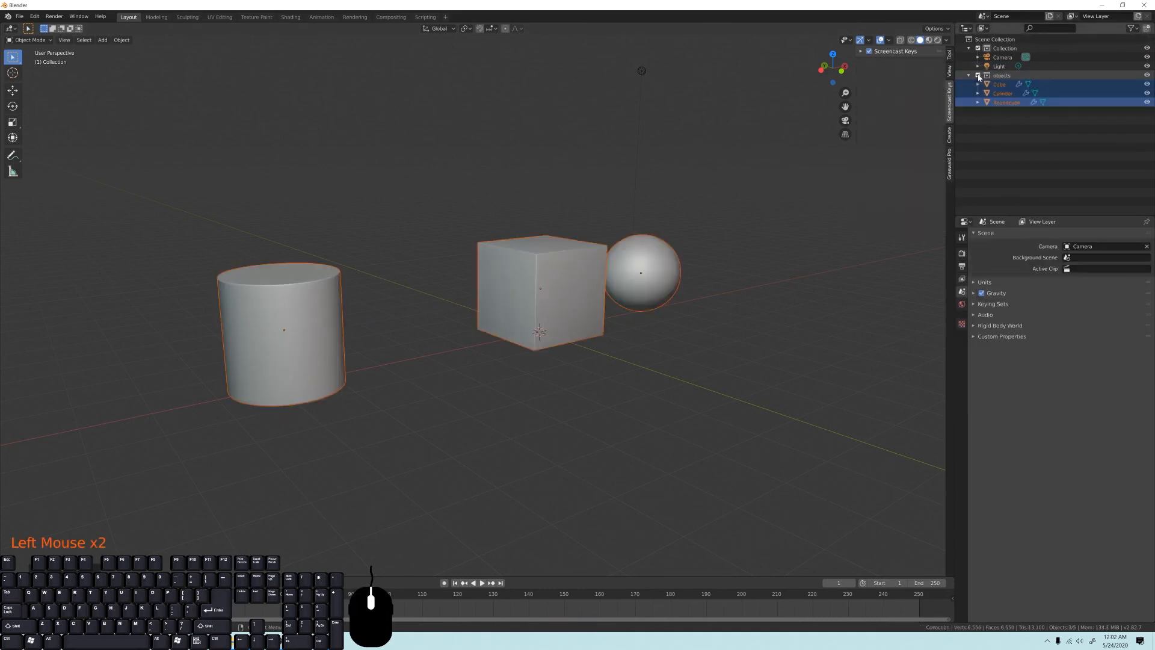
{"action": "left_click", "coordinate": [978, 76]}
{"action": "left_click", "coordinate": [978, 76]}
{"action": "left_click", "coordinate": [978, 76]}
{"action": "left_click", "coordinate": [977, 76]}
{"action": "left_click", "coordinate": [978, 76]}
{"action": "middle_click_drag", "start_coordinate": [539, 323], "coordinate": [514, 344]}
{"action": "middle_click_drag", "start_coordinate": [520, 354], "coordinate": [503, 334], "text": "shift"}
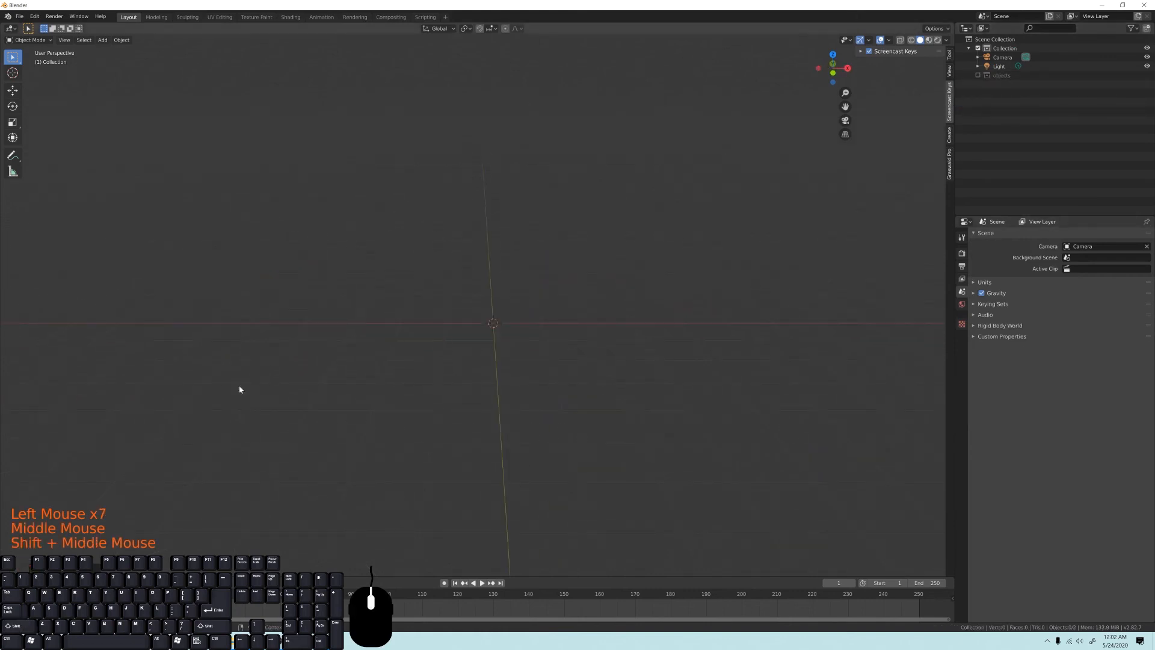
{"action": "middle_click_drag", "start_coordinate": [584, 183], "coordinate": [611, 330]}
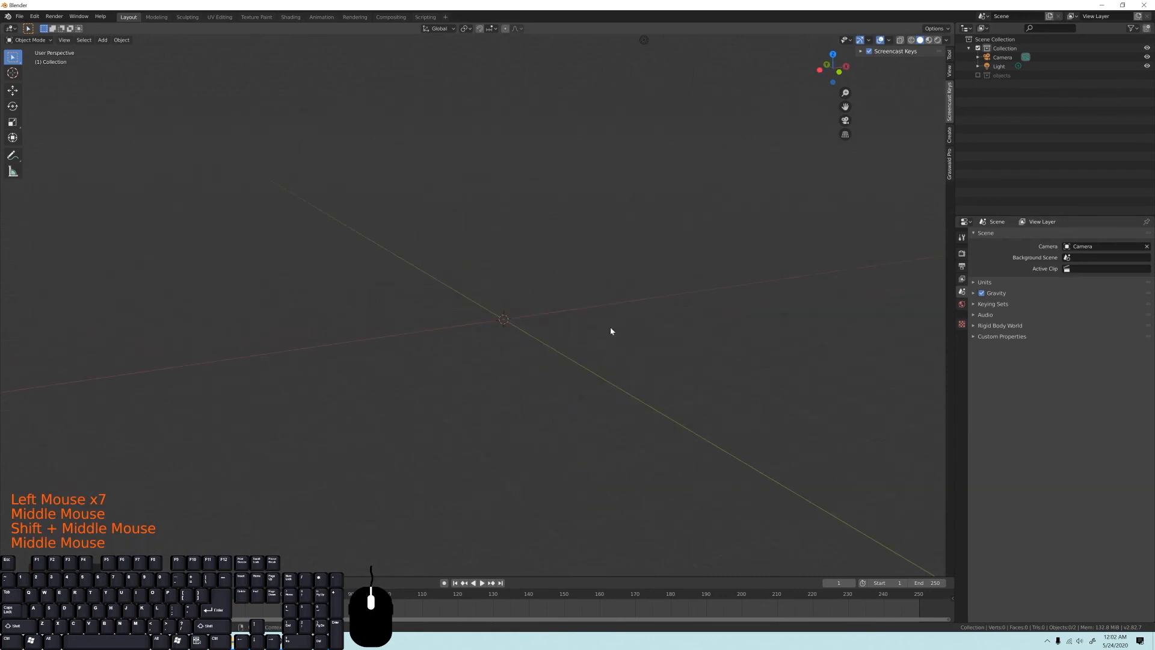
{"action": "middle_click_drag", "start_coordinate": [544, 227], "coordinate": [520, 276]}
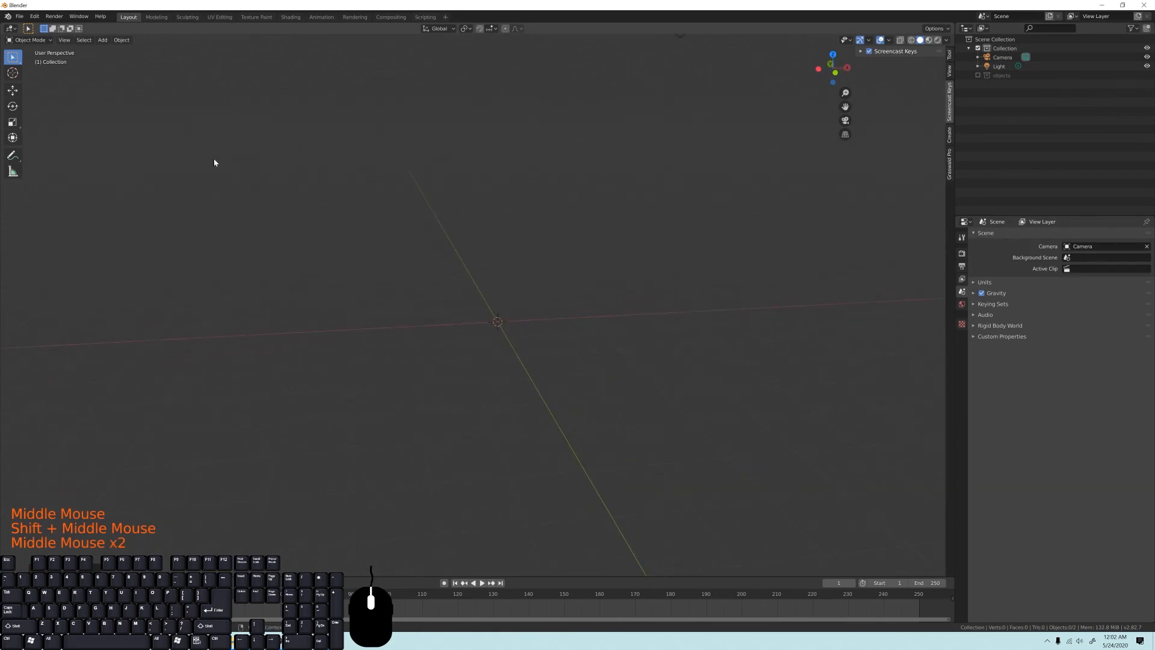
{"action": "middle_click_drag", "start_coordinate": [281, 175], "coordinate": [569, 367]}
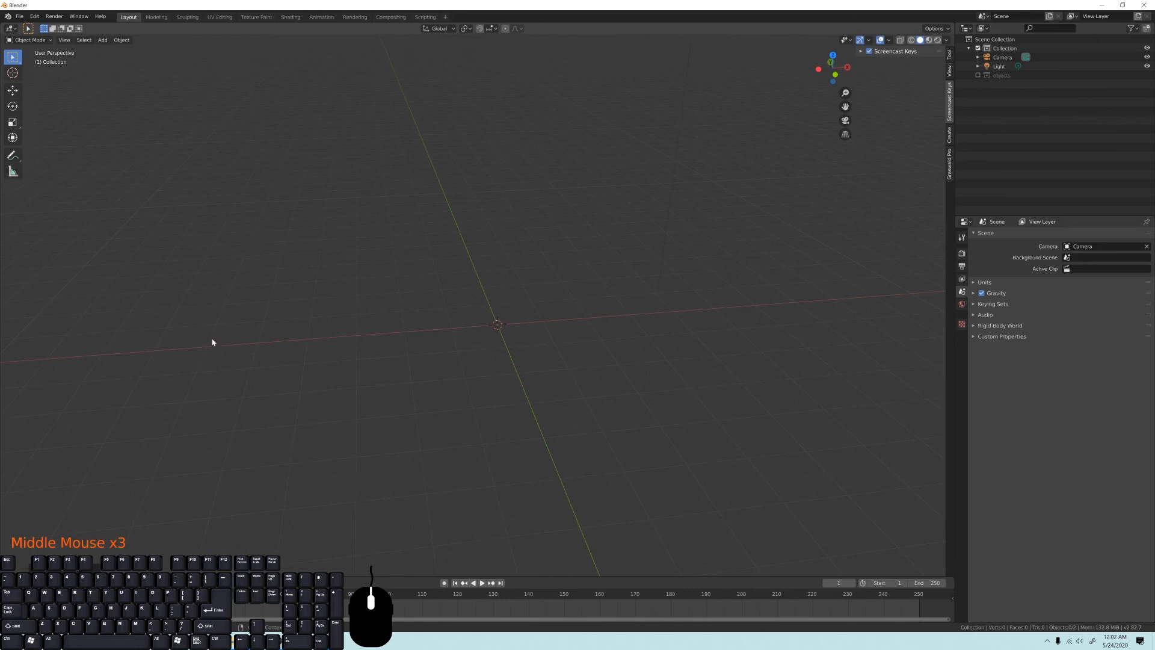
{"action": "middle_click_drag", "start_coordinate": [497, 274], "coordinate": [475, 195]}
{"action": "middle_click_drag", "start_coordinate": [467, 331], "coordinate": [490, 338]}
{"action": "scroll", "coordinate": [500, 340], "scroll_direction": "up", "scroll_amount": 2}
{"action": "scroll", "coordinate": [523, 351], "scroll_direction": "down", "scroll_amount": 2}
{"action": "scroll", "coordinate": [495, 335], "scroll_direction": "down", "scroll_amount": 2}
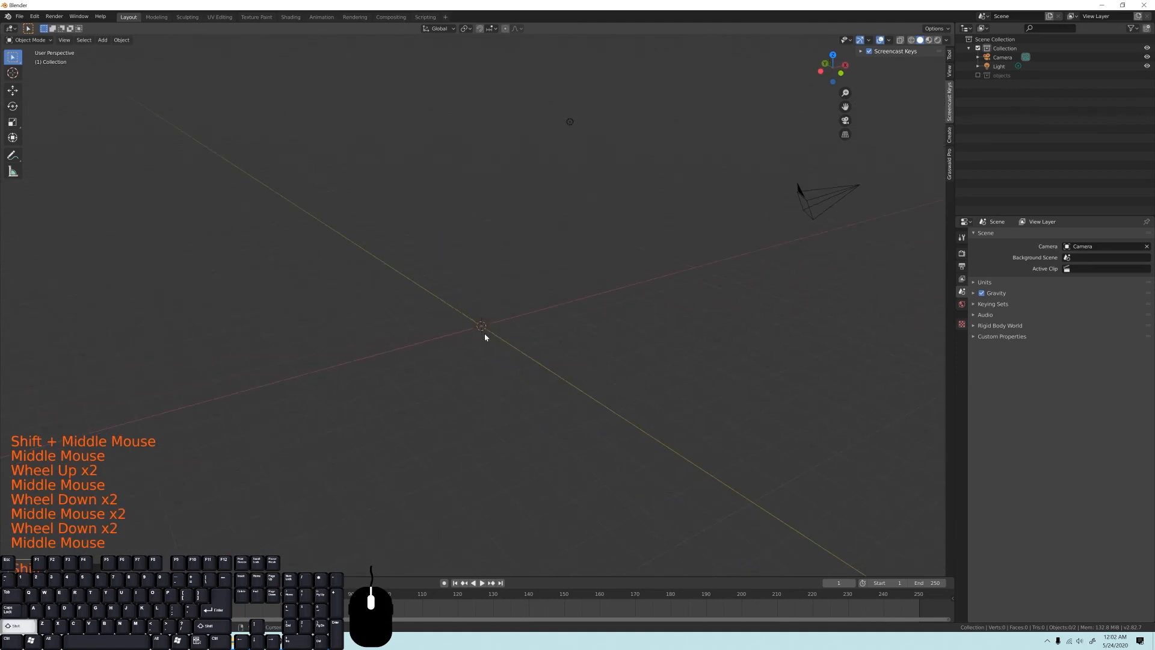
Add a cube mesh at the world origin and view it up close from several sides.
{"action": "key", "text": "shift+a"}
{"action": "mouse_move", "coordinate": [485, 334]}
{"action": "left_click", "coordinate": [541, 340]}
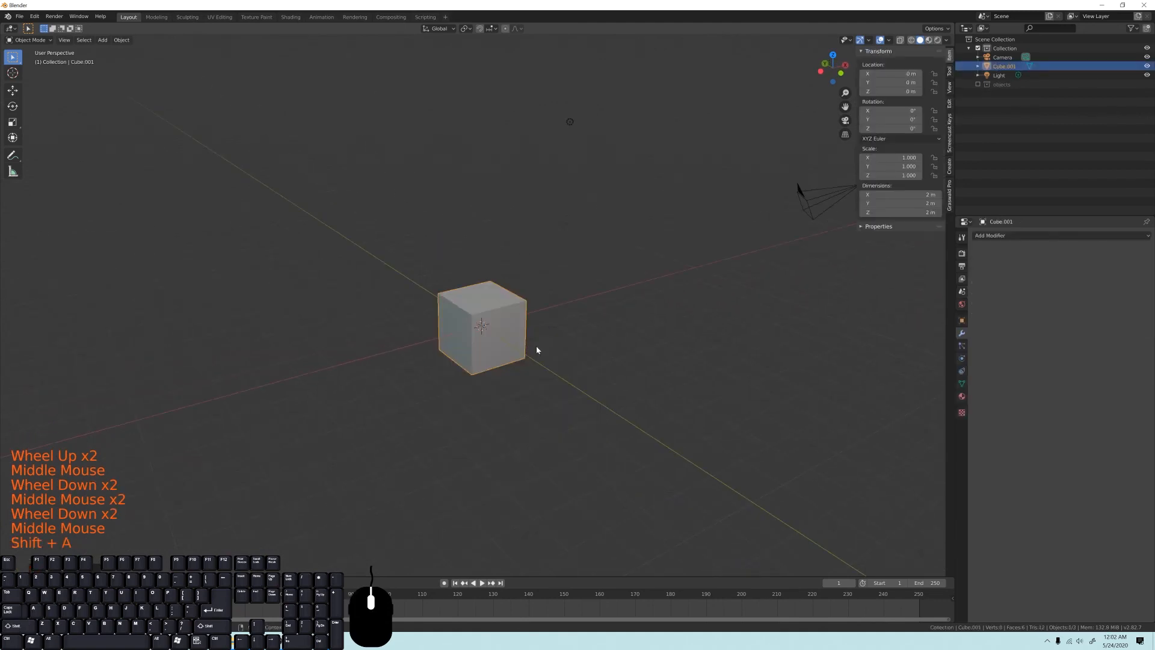
{"action": "scroll", "coordinate": [535, 348], "scroll_direction": "up", "scroll_amount": 4}
{"action": "middle_click_drag", "start_coordinate": [528, 342], "coordinate": [540, 288]}
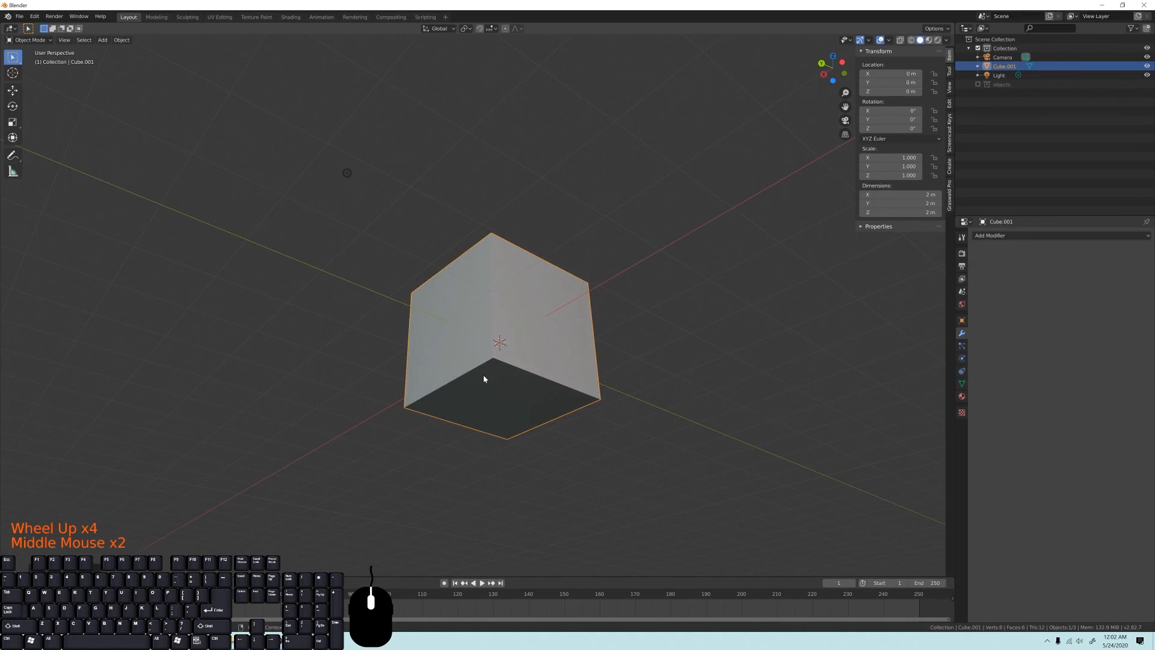
{"action": "middle_click_drag", "start_coordinate": [444, 351], "coordinate": [475, 328]}
{"action": "scroll", "coordinate": [481, 322], "scroll_direction": "up", "scroll_amount": 2}
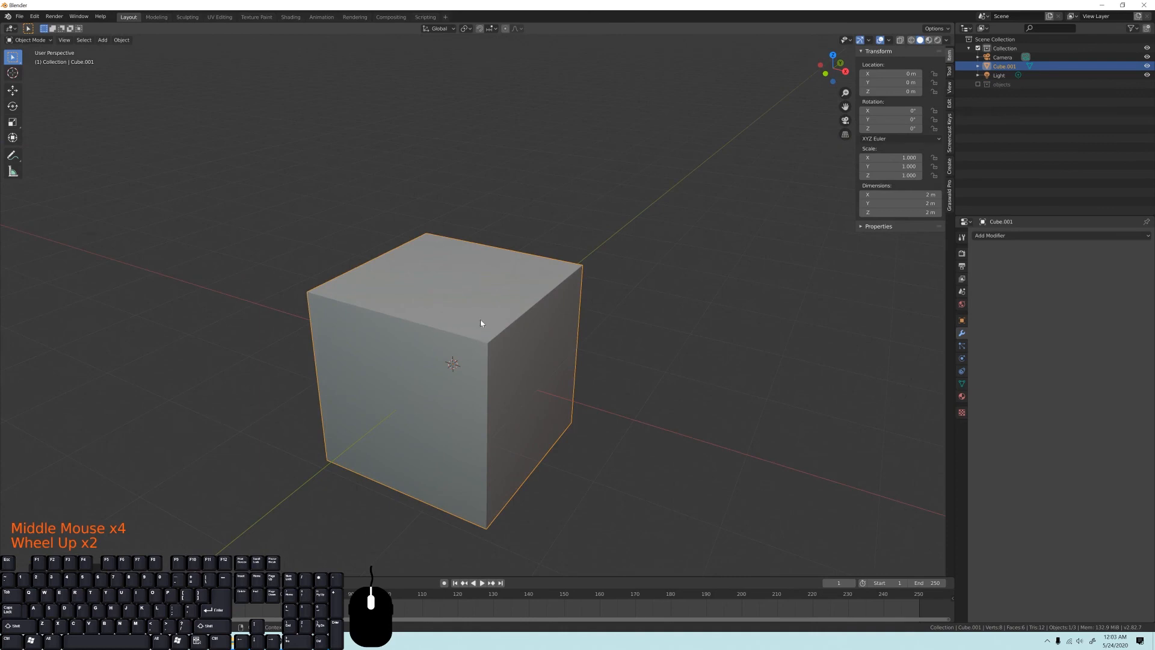
Delete the cube's top face and the two neighbouring side faces facing the view, and return to Object Mode.
{"action": "key", "text": "Tab"}
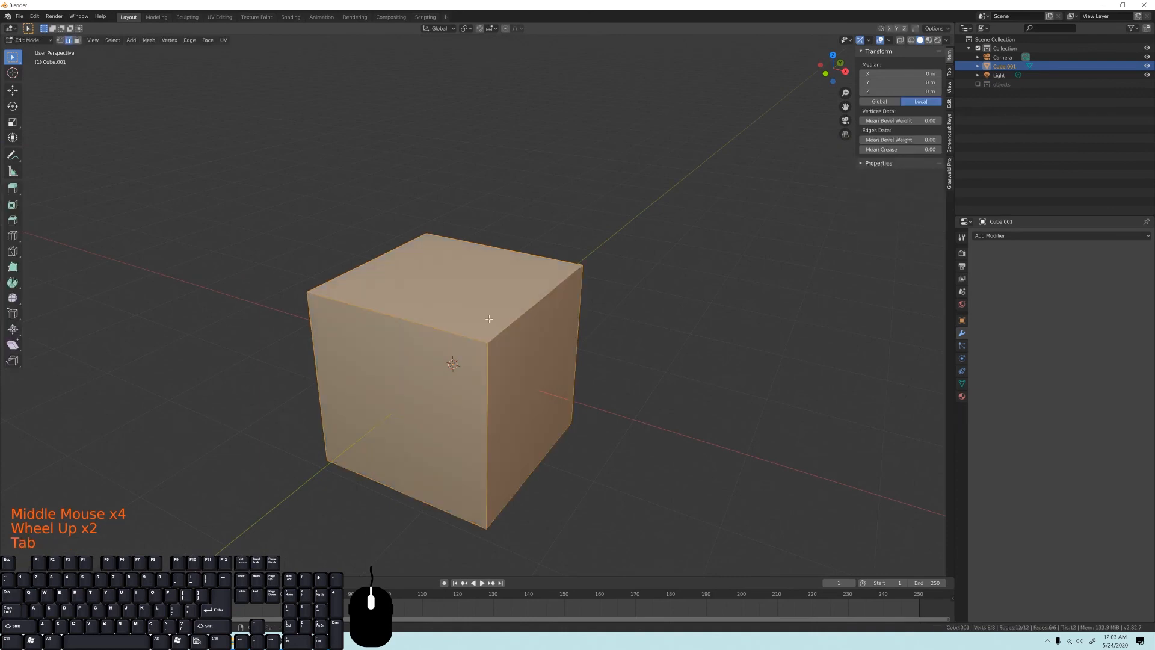
{"action": "left_click", "coordinate": [77, 41]}
{"action": "left_click", "coordinate": [446, 279]}
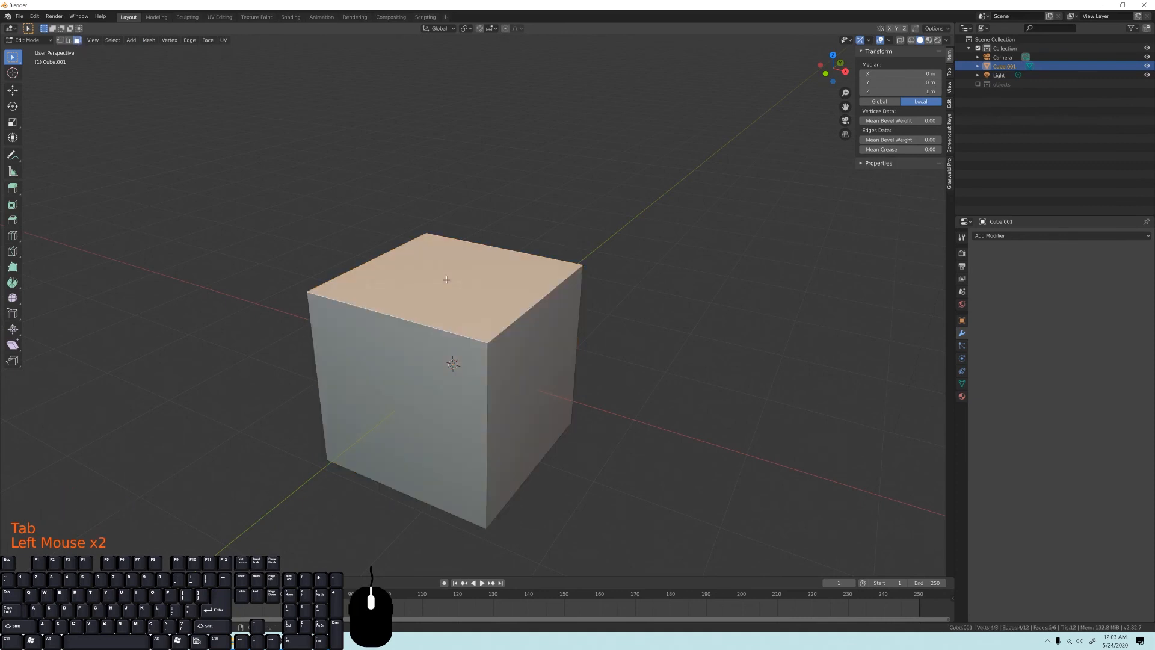
{"action": "left_click", "coordinate": [399, 392], "text": "shift"}
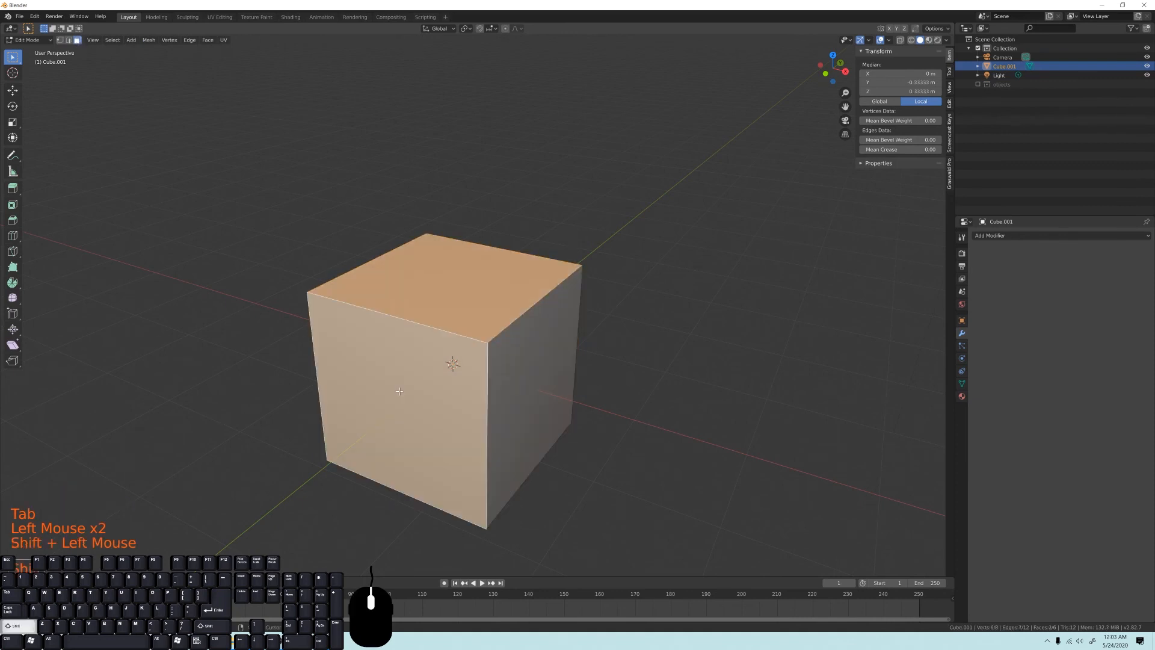
{"action": "left_click", "coordinate": [534, 360], "text": "shift"}
{"action": "key", "text": "x"}
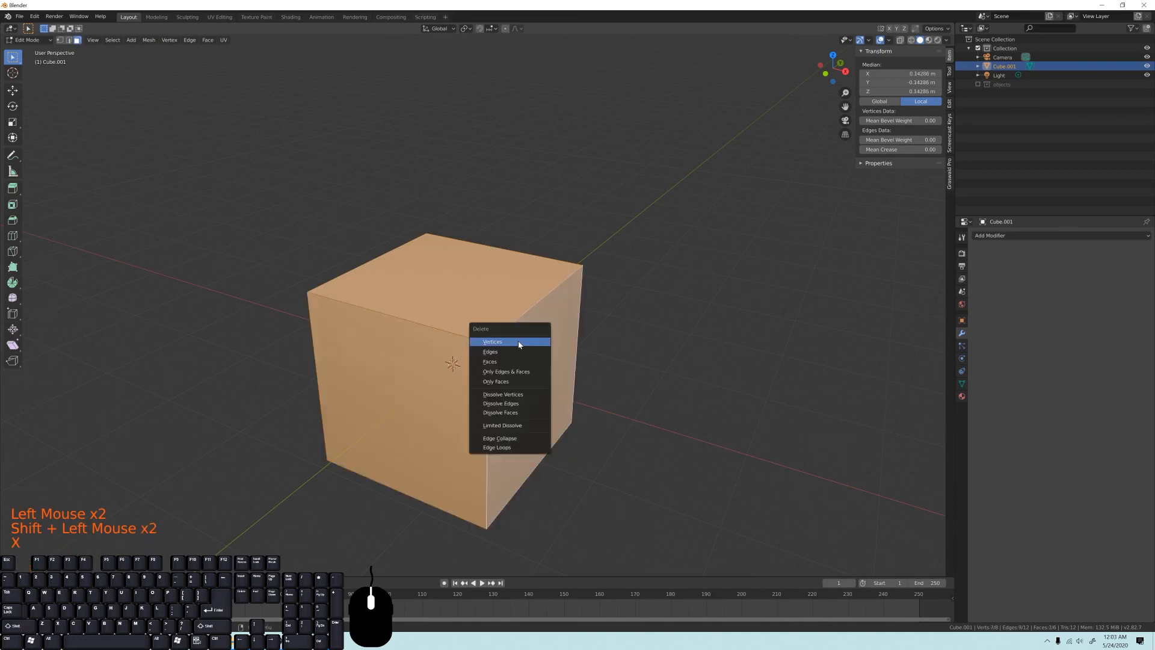
{"action": "left_click", "coordinate": [489, 362]}
{"action": "middle_click_drag", "start_coordinate": [490, 361], "coordinate": [424, 389]}
{"action": "key", "text": "Tab"}
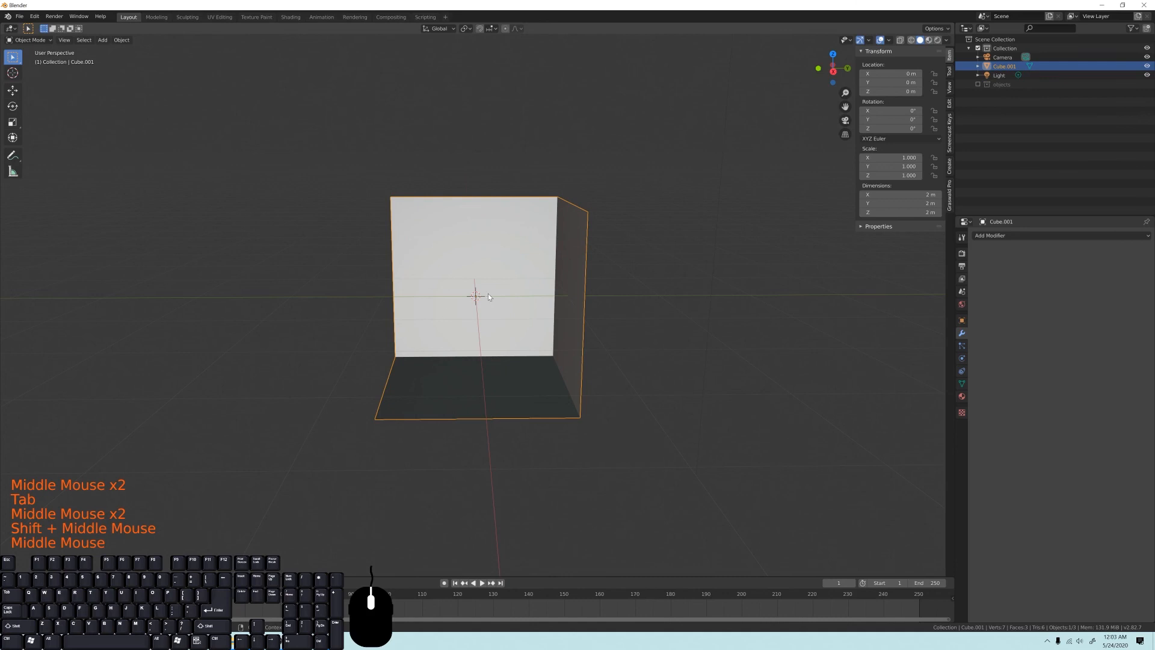
Add a level 2 Subdivision modifier to the open three-faced cube and look at its inner corner.
{"action": "middle_click_drag", "start_coordinate": [488, 294], "coordinate": [471, 309], "text": "shift"}
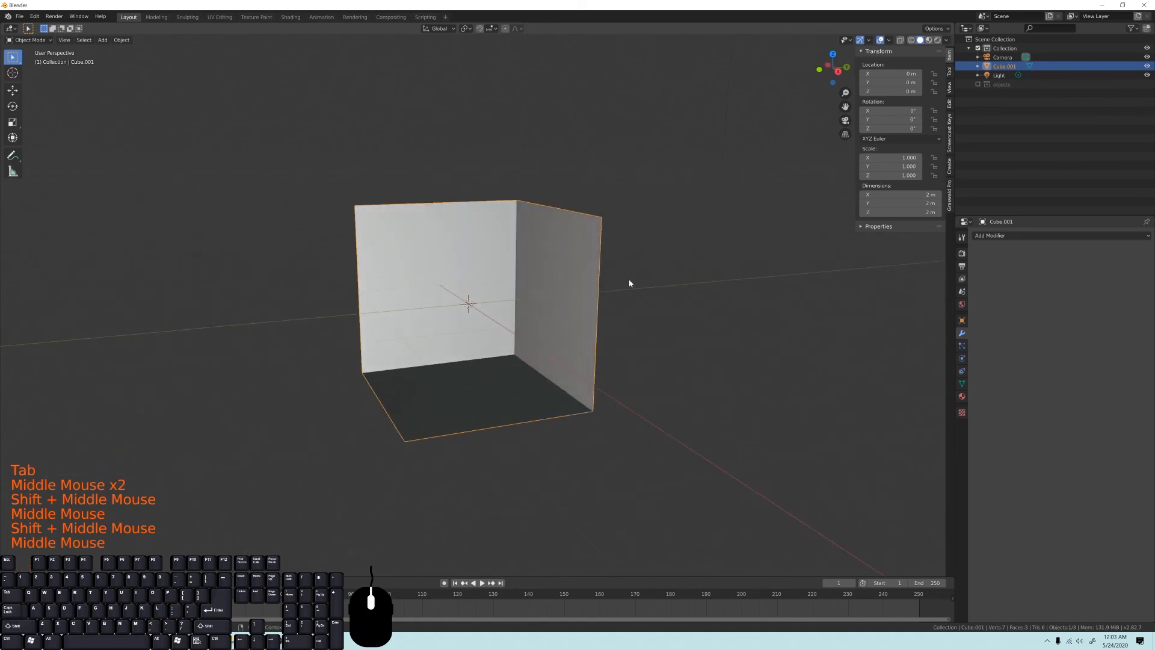
{"action": "middle_click_drag", "start_coordinate": [491, 271], "coordinate": [485, 270]}
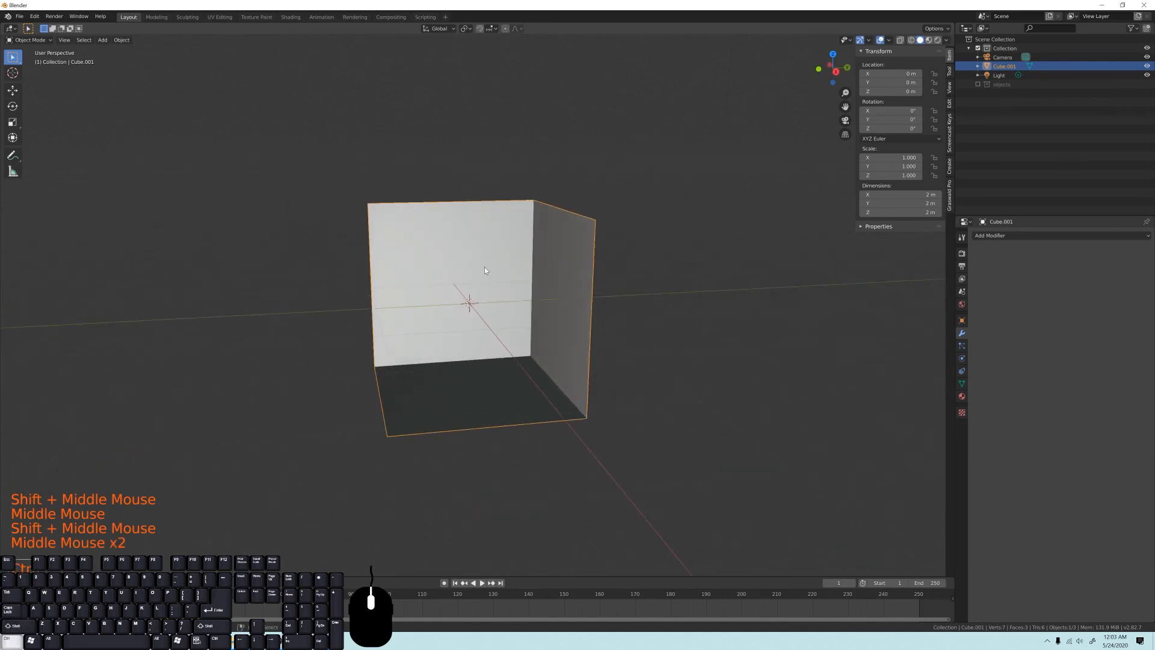
{"action": "key", "text": "ctrl+2"}
{"action": "middle_click_drag", "start_coordinate": [489, 313], "coordinate": [533, 266]}
{"action": "scroll", "coordinate": [467, 309], "scroll_direction": "up", "scroll_amount": 3}
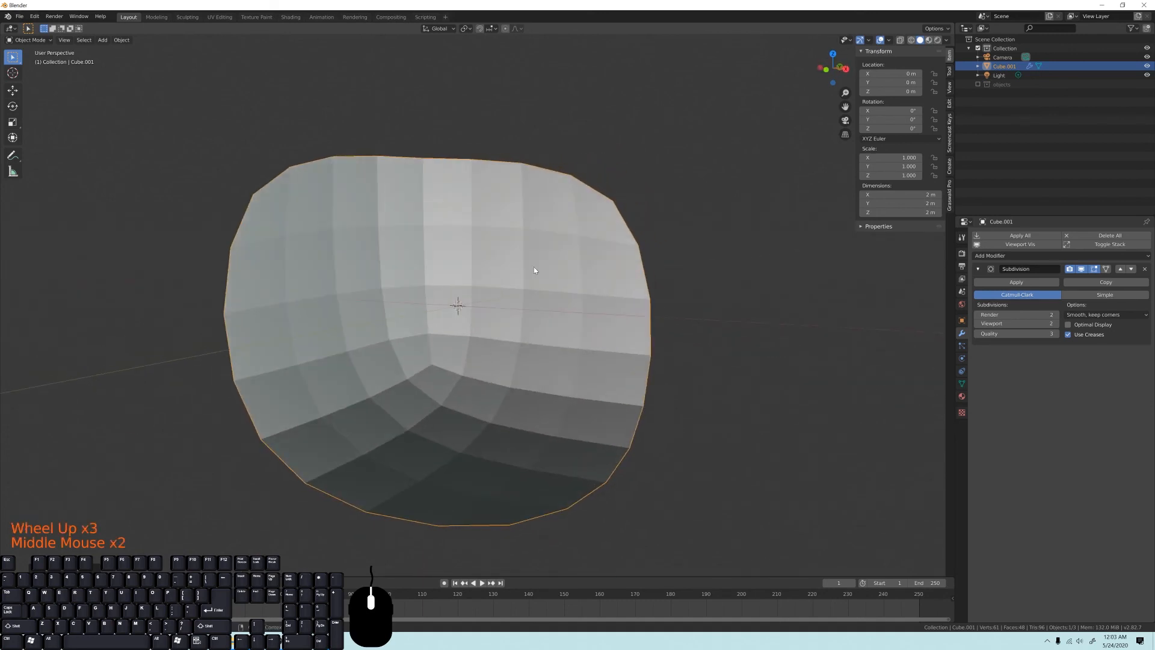
Set the Subdivision modifier's viewport and render levels both to 3 and check the curved surface.
{"action": "left_click", "coordinate": [1056, 325]}
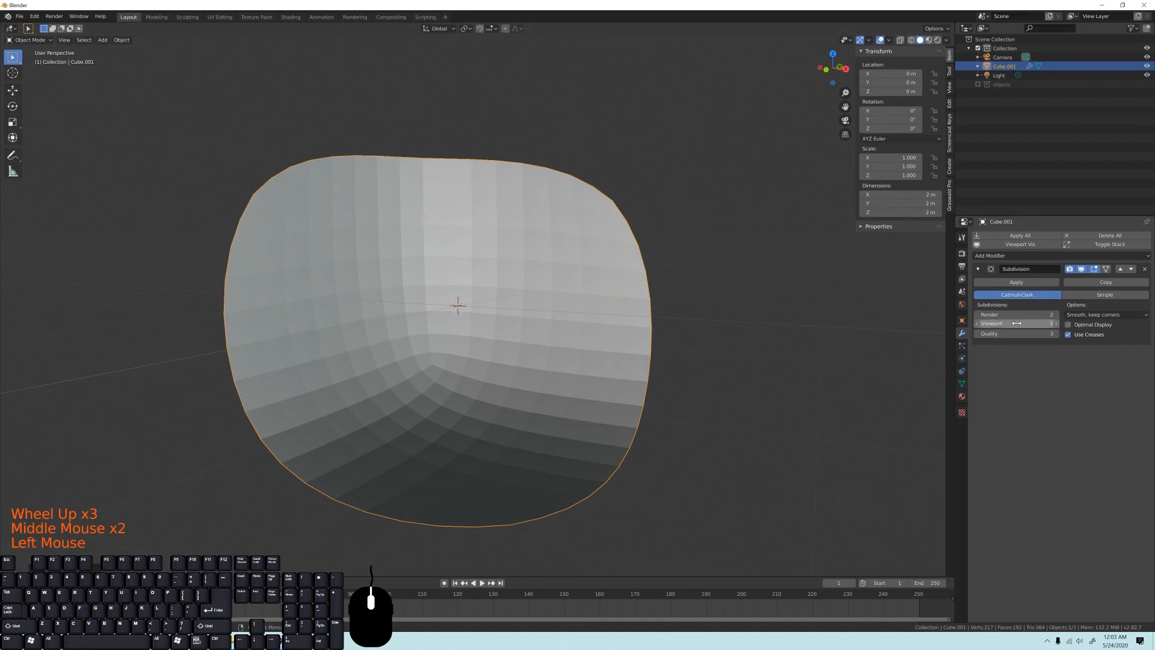
{"action": "middle_click_drag", "start_coordinate": [464, 397], "coordinate": [476, 396]}
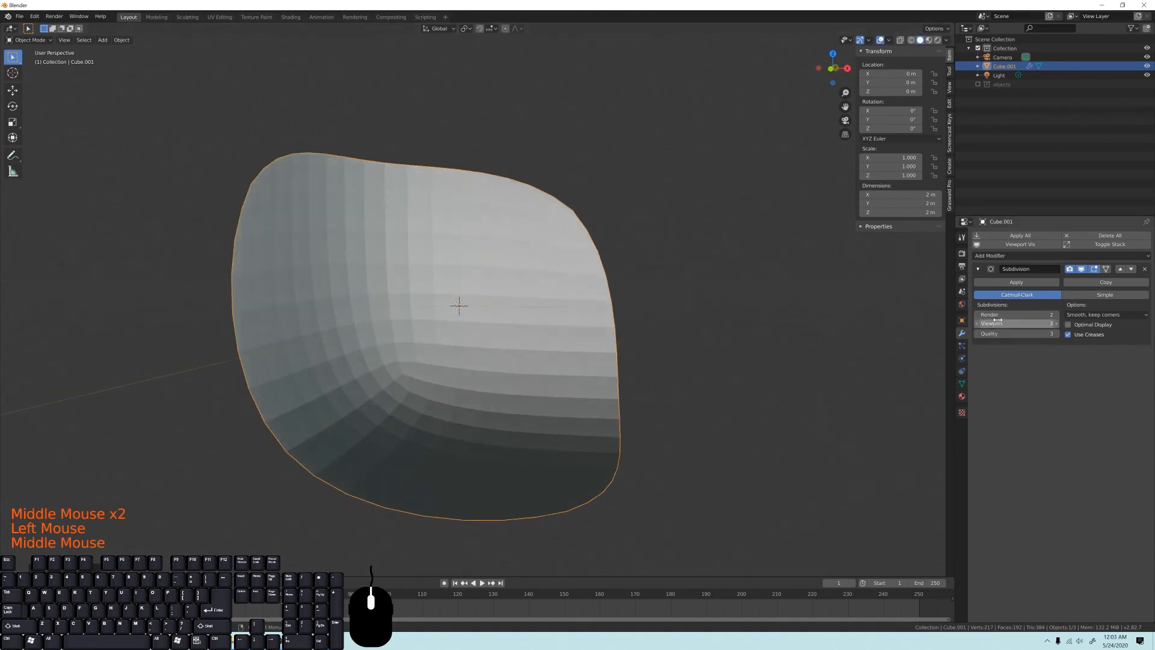
{"action": "left_click", "coordinate": [1055, 314]}
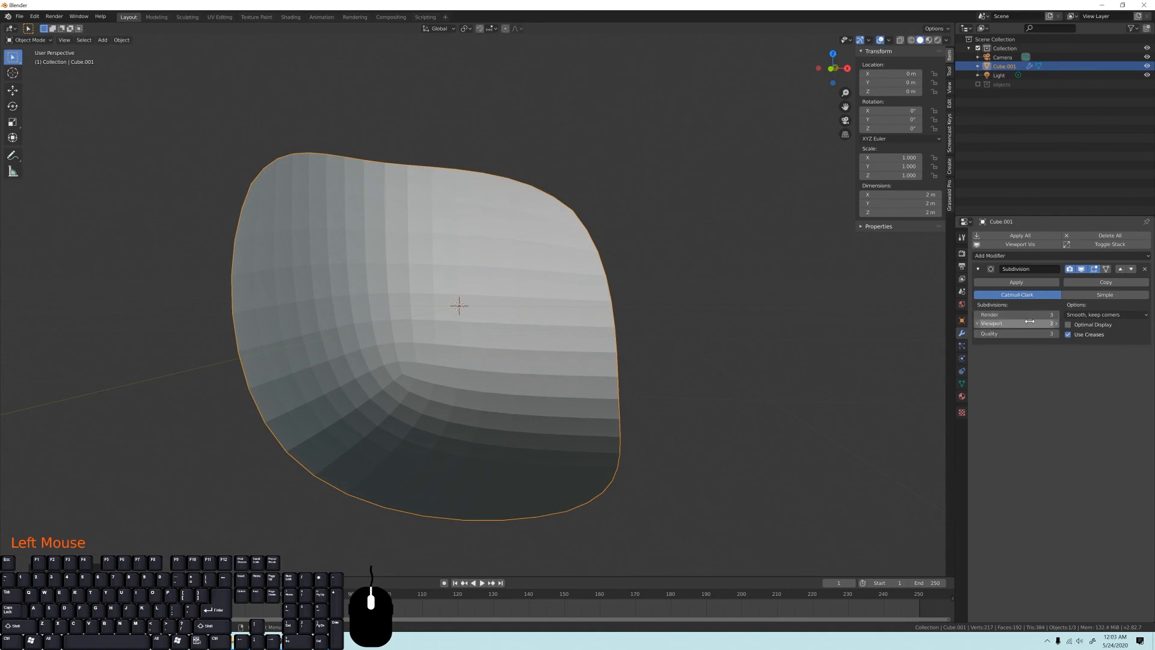
{"action": "middle_click_drag", "start_coordinate": [439, 466], "coordinate": [585, 386]}
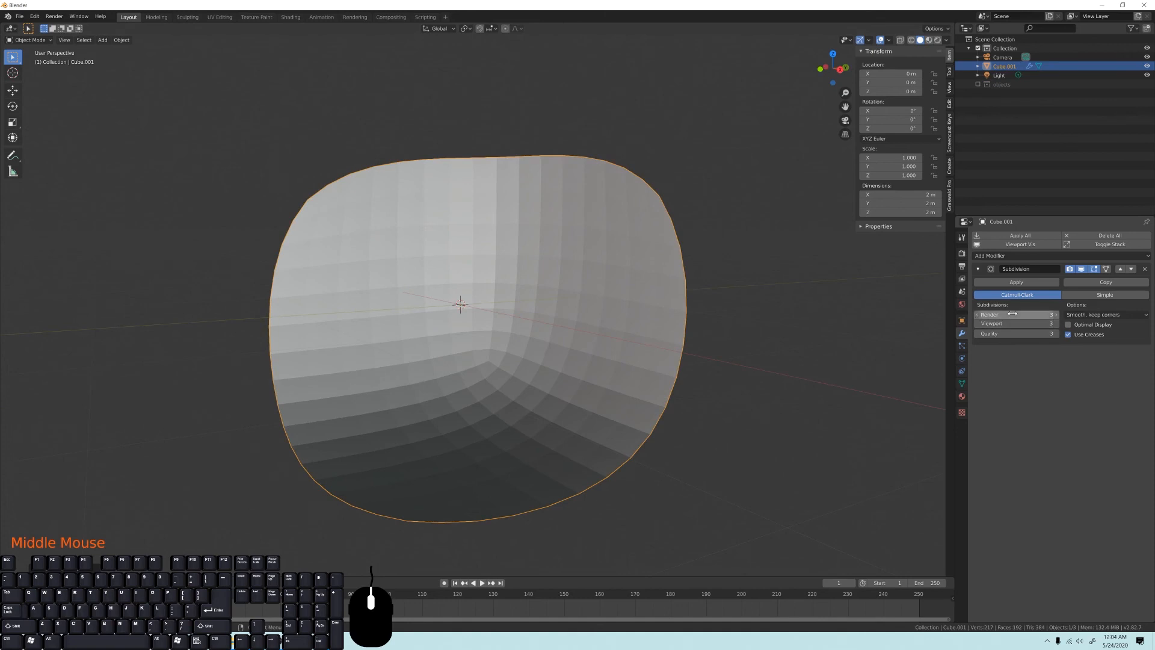
{"action": "middle_click_drag", "start_coordinate": [436, 363], "coordinate": [451, 361]}
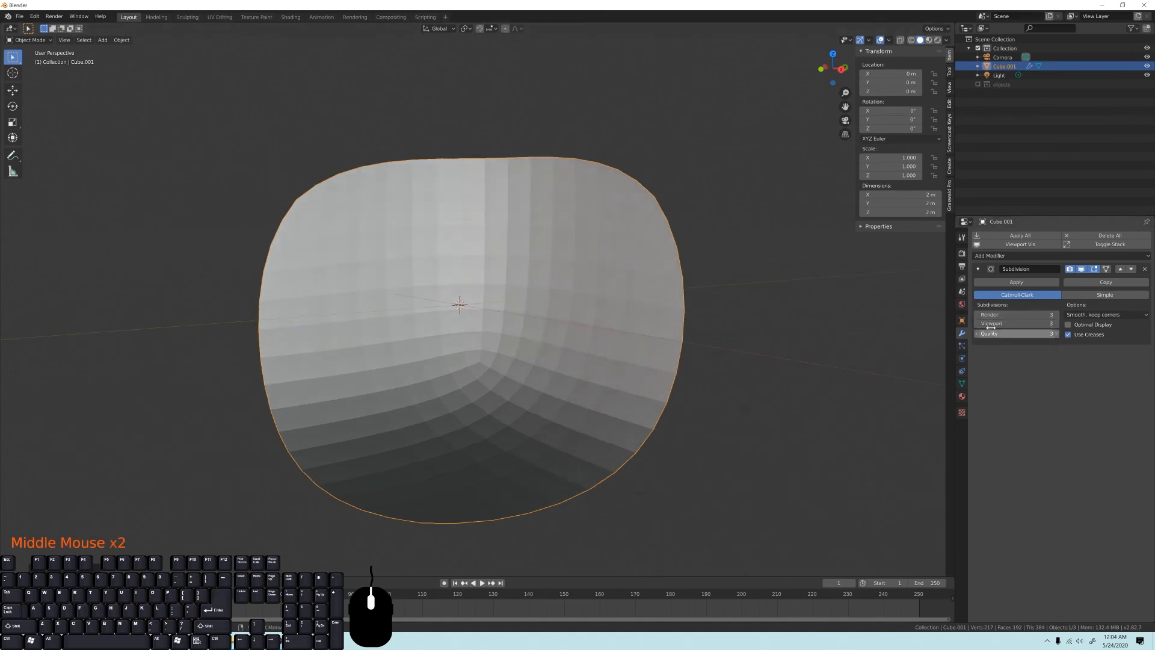
Apply smooth shading to the subdivided surface and check it from another angle.
{"action": "middle_click_drag", "start_coordinate": [422, 266], "coordinate": [475, 250]}
{"action": "right_click", "coordinate": [420, 274]}
{"action": "left_click", "coordinate": [371, 273]}
{"action": "middle_click_drag", "start_coordinate": [483, 372], "coordinate": [371, 439]}
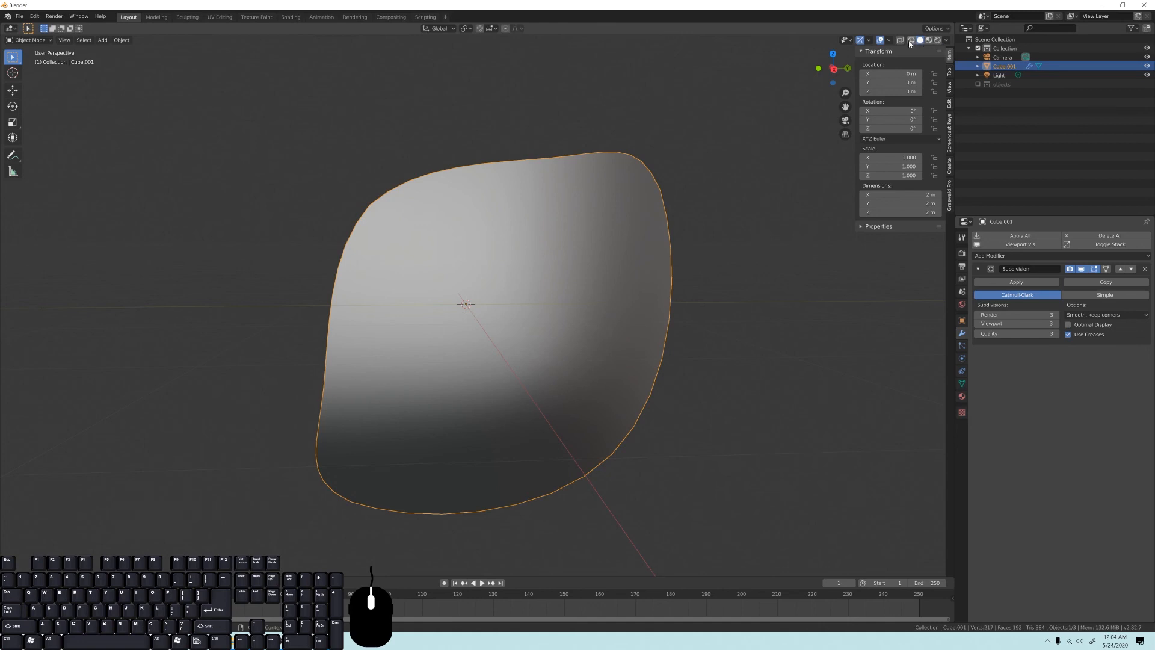
Try Studio lighting for the viewport shading on the smoothed surface.
{"action": "left_click", "coordinate": [946, 41]}
{"action": "left_click", "coordinate": [906, 83]}
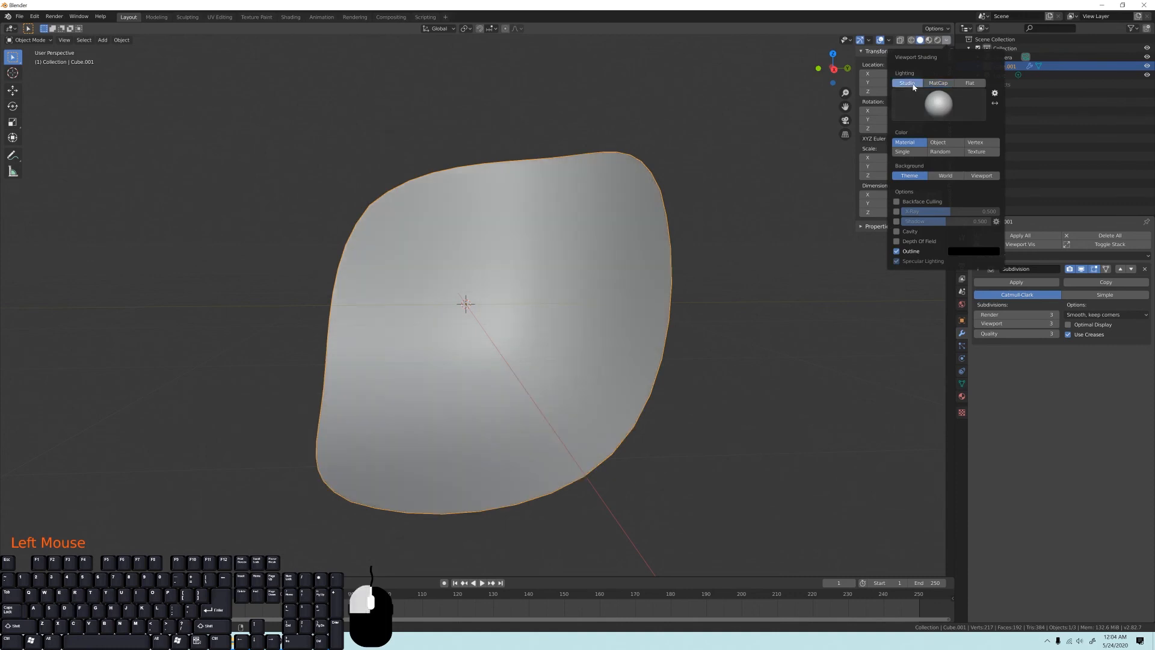
{"action": "middle_click_drag", "start_coordinate": [540, 272], "coordinate": [594, 268]}
Set the viewport lighting to MatCap with a shiny metallic sphere and inspect the surface's reflections.
{"action": "left_click", "coordinate": [946, 40]}
{"action": "left_click", "coordinate": [937, 83]}
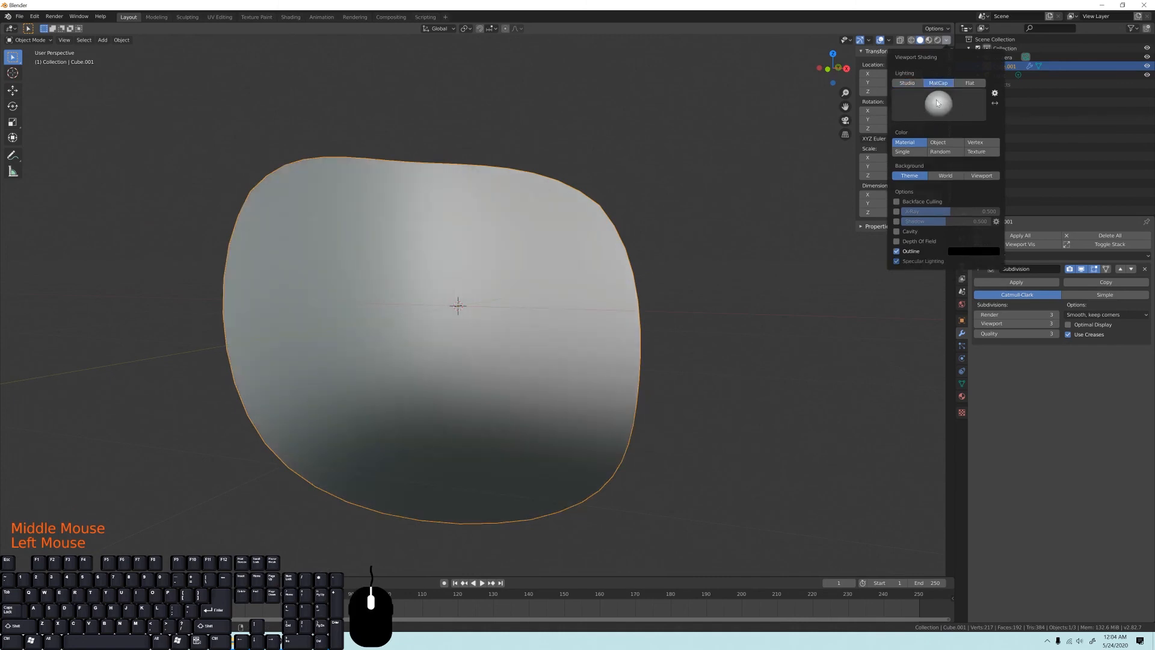
{"action": "left_click", "coordinate": [938, 106]}
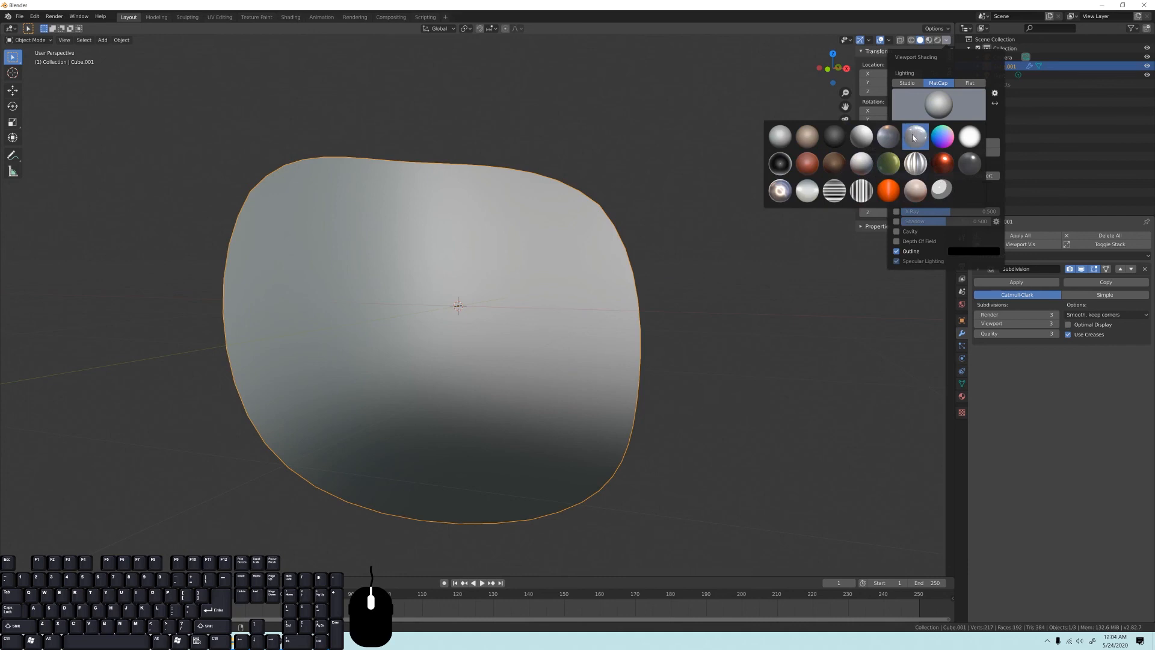
{"action": "left_click", "coordinate": [779, 194]}
{"action": "mouse_move", "coordinate": [477, 348]}
{"action": "middle_mouse_down"}
{"action": "mouse_move", "coordinate": [415, 376]}
{"action": "mouse_move", "coordinate": [493, 386]}
{"action": "mouse_move", "coordinate": [529, 335]}
{"action": "mouse_move", "coordinate": [443, 360]}
{"action": "mouse_move", "coordinate": [456, 394]}
{"action": "mouse_move", "coordinate": [456, 352]}
{"action": "mouse_move", "coordinate": [425, 362]}
{"action": "mouse_move", "coordinate": [489, 350]}
{"action": "mouse_move", "coordinate": [405, 355]}
{"action": "mouse_move", "coordinate": [497, 353]}
{"action": "mouse_move", "coordinate": [412, 348]}
{"action": "mouse_move", "coordinate": [478, 314]}
{"action": "middle_mouse_up"}
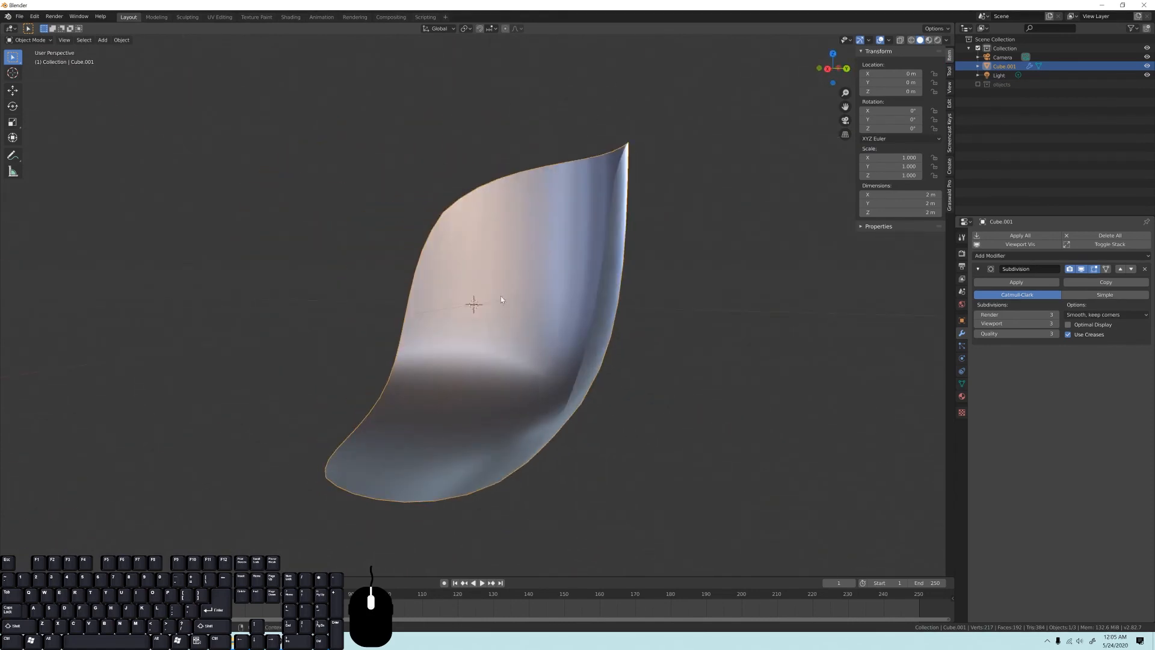
Rename the curved surface object Cube.001 as backdrop.
{"action": "mouse_move", "coordinate": [456, 241]}
{"action": "middle_mouse_down"}
{"action": "mouse_move", "coordinate": [493, 246]}
{"action": "mouse_move", "coordinate": [463, 248]}
{"action": "middle_mouse_up"}
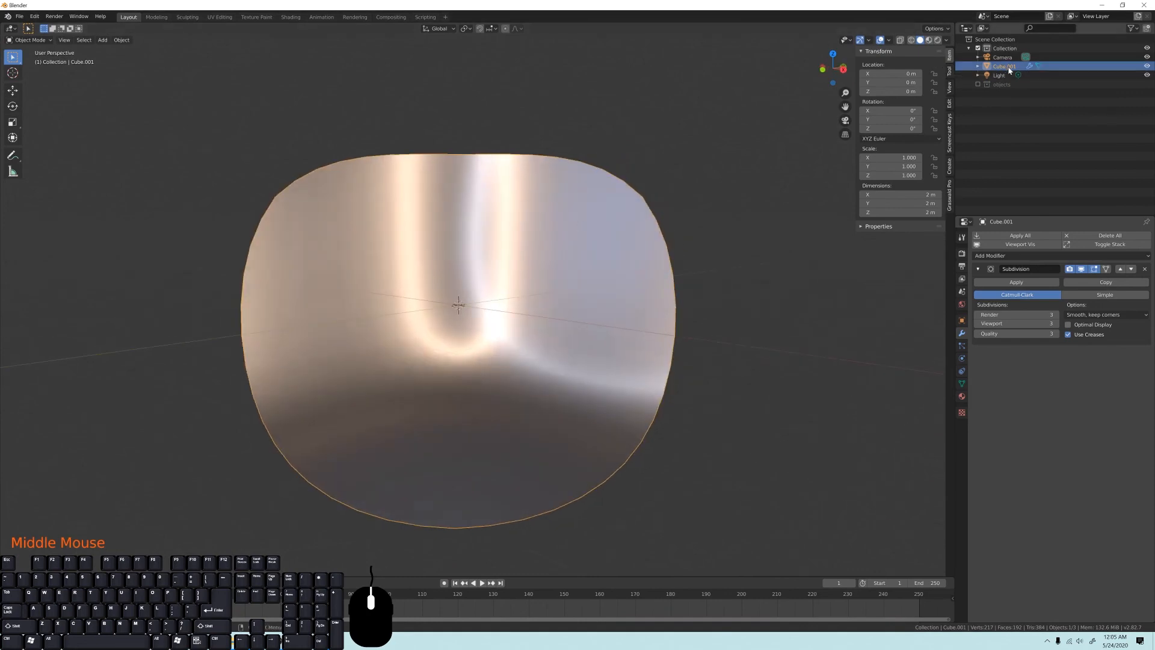
{"action": "middle_click_drag", "start_coordinate": [419, 266], "coordinate": [433, 268]}
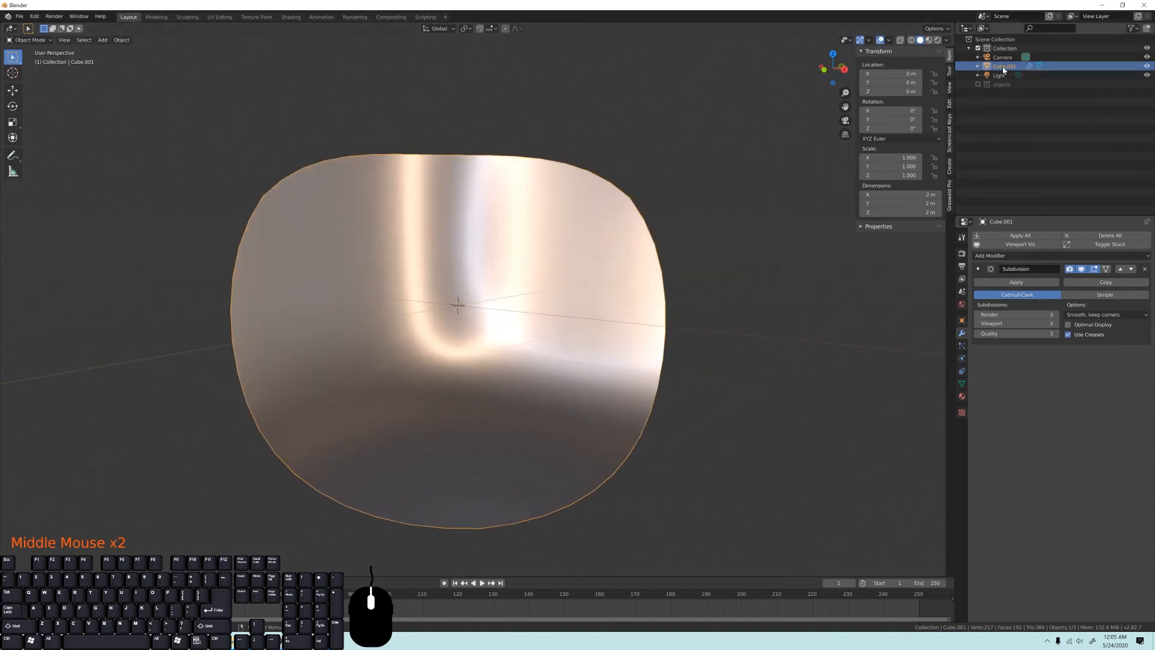
{"action": "right_click", "coordinate": [1005, 69]}
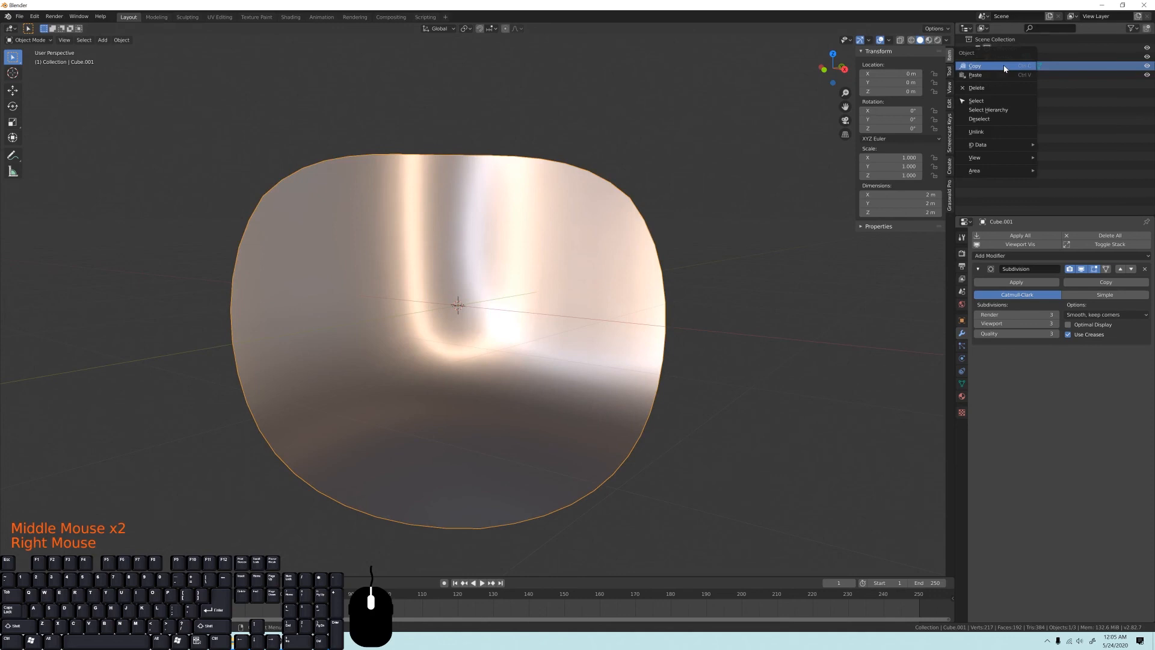
{"action": "left_click", "coordinate": [1084, 111]}
{"action": "left_click", "coordinate": [1004, 66]}
{"action": "double_click", "coordinate": [1005, 66]}
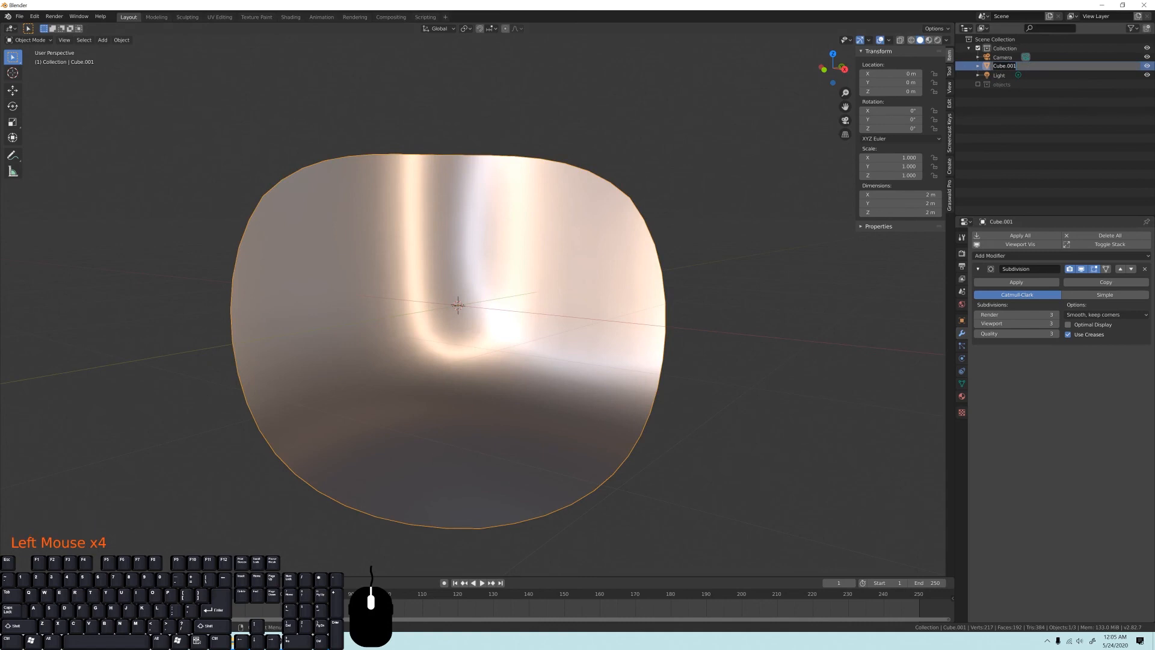
{"action": "type", "text": "backdrop"}
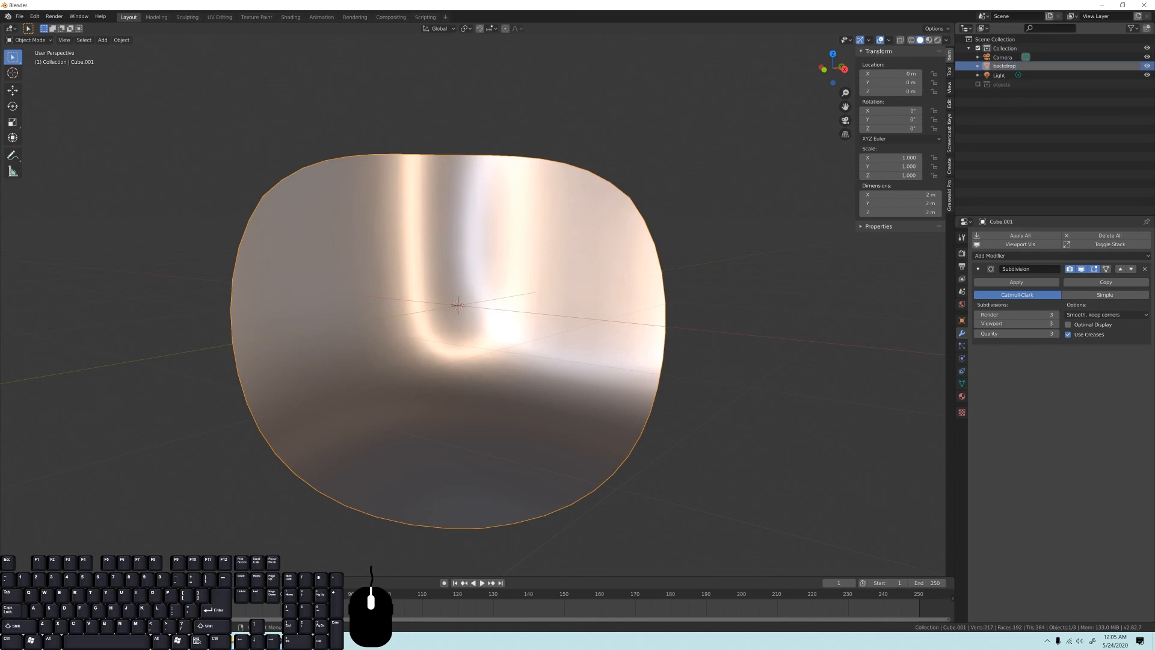
{"action": "key", "text": "Return"}
Move the backdrop up 1 m along the Z axis in a front wireframe view.
{"action": "middle_click_drag", "start_coordinate": [420, 279], "coordinate": [458, 288]}
{"action": "key", "text": "KP_1"}
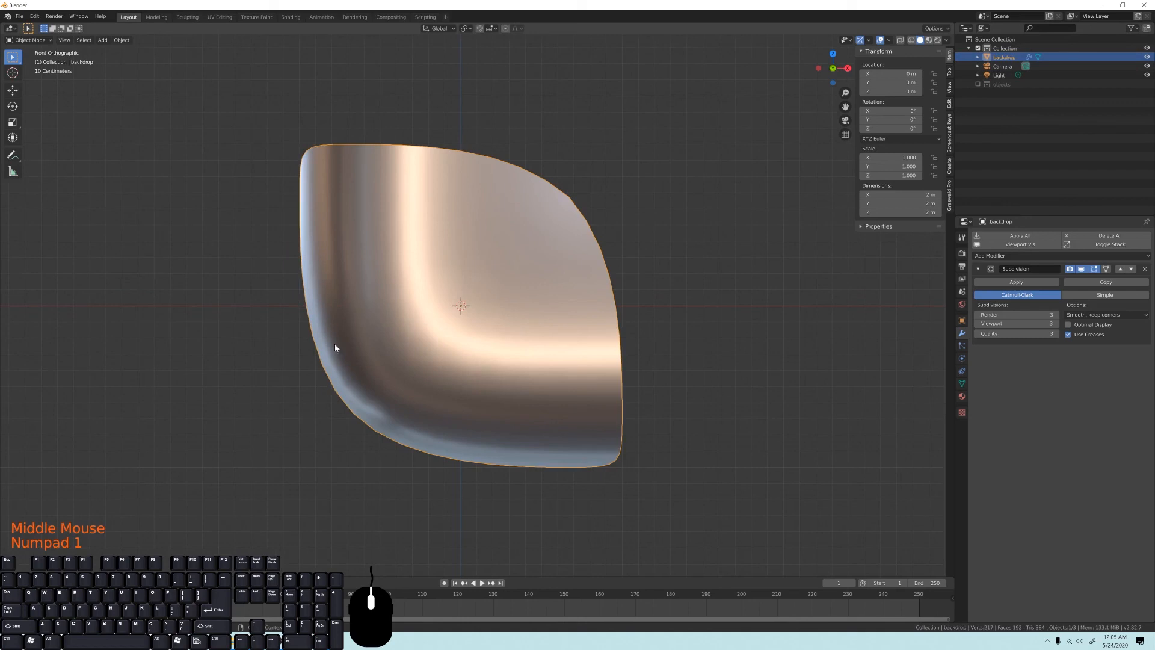
{"action": "middle_click_drag", "start_coordinate": [457, 301], "coordinate": [559, 362]}
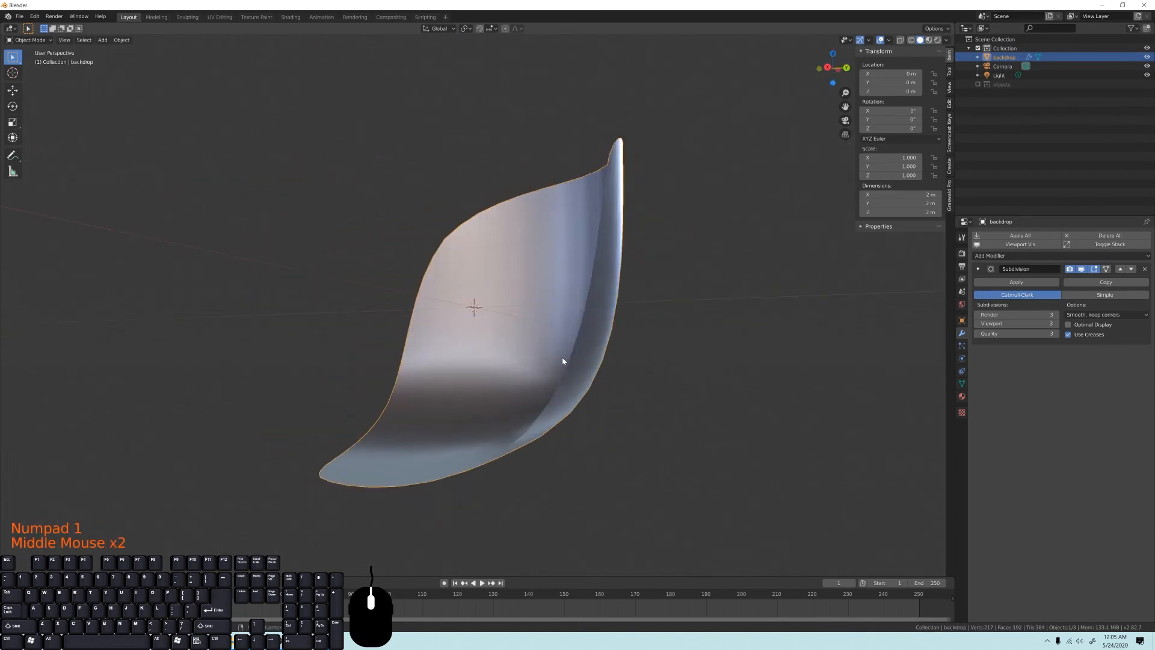
{"action": "key", "text": "KP_3"}
{"action": "key", "text": "z"}
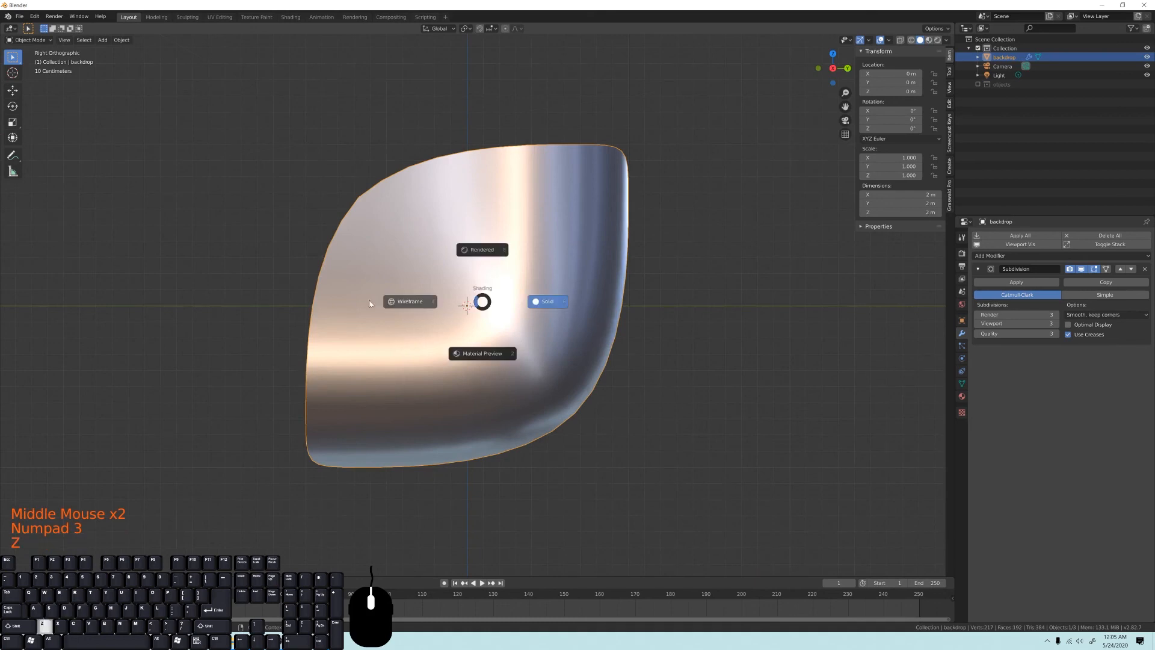
{"action": "mouse_move", "coordinate": [532, 298]}
{"action": "middle_mouse_down"}
{"action": "mouse_move", "coordinate": [508, 287]}
{"action": "mouse_move", "coordinate": [547, 307]}
{"action": "mouse_move", "coordinate": [624, 306]}
{"action": "mouse_move", "coordinate": [605, 304]}
{"action": "middle_mouse_up"}
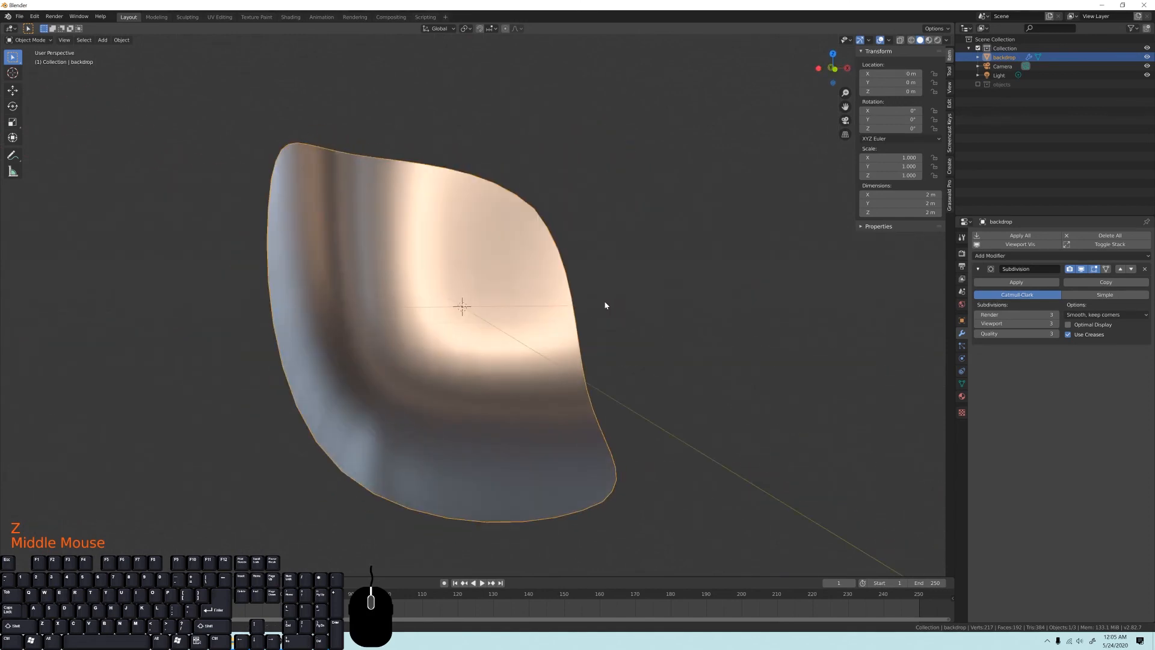
{"action": "key", "text": "KP_1"}
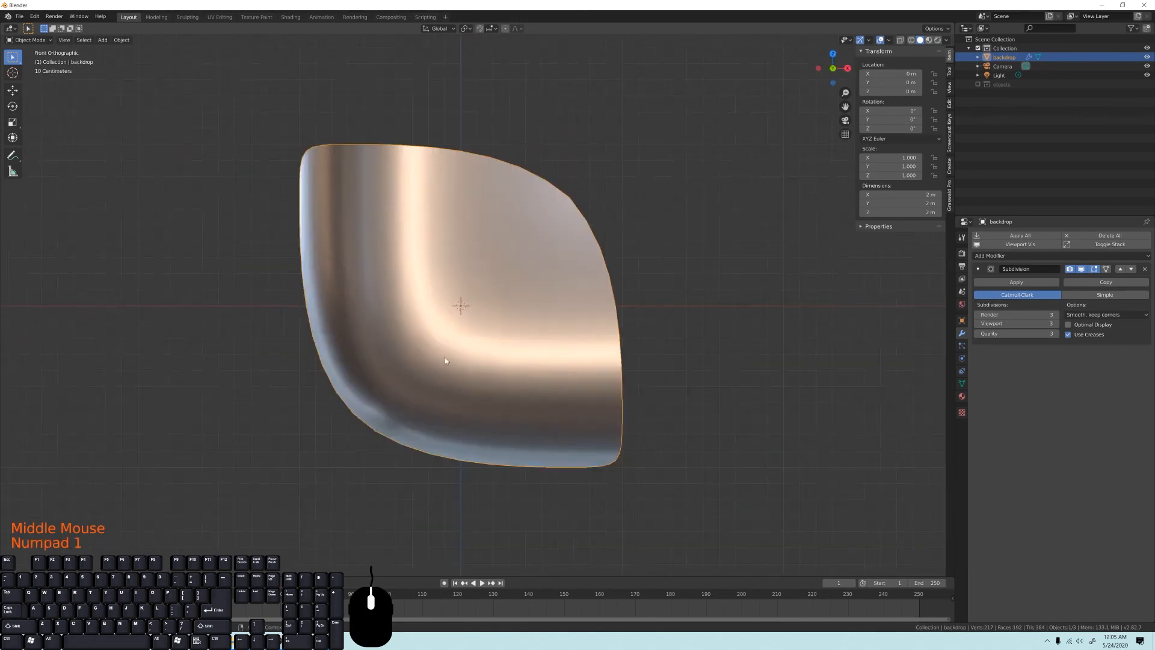
{"action": "key", "text": "z"}
{"action": "left_click", "coordinate": [377, 361]}
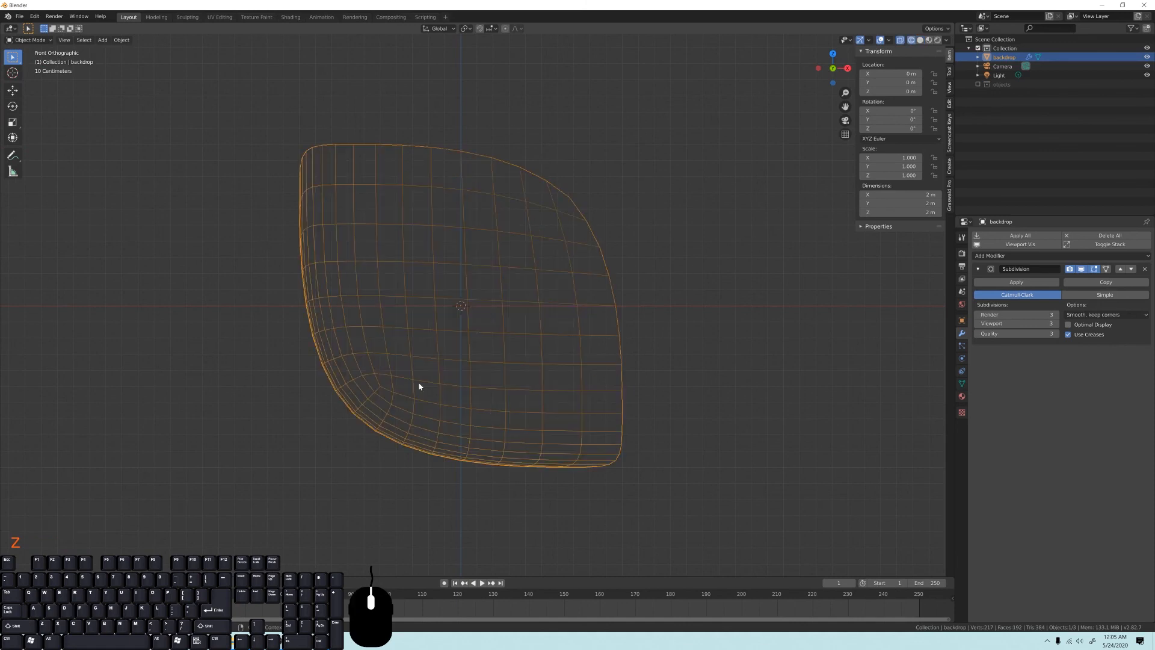
{"action": "key", "text": "g"}
{"action": "key", "text": "z"}
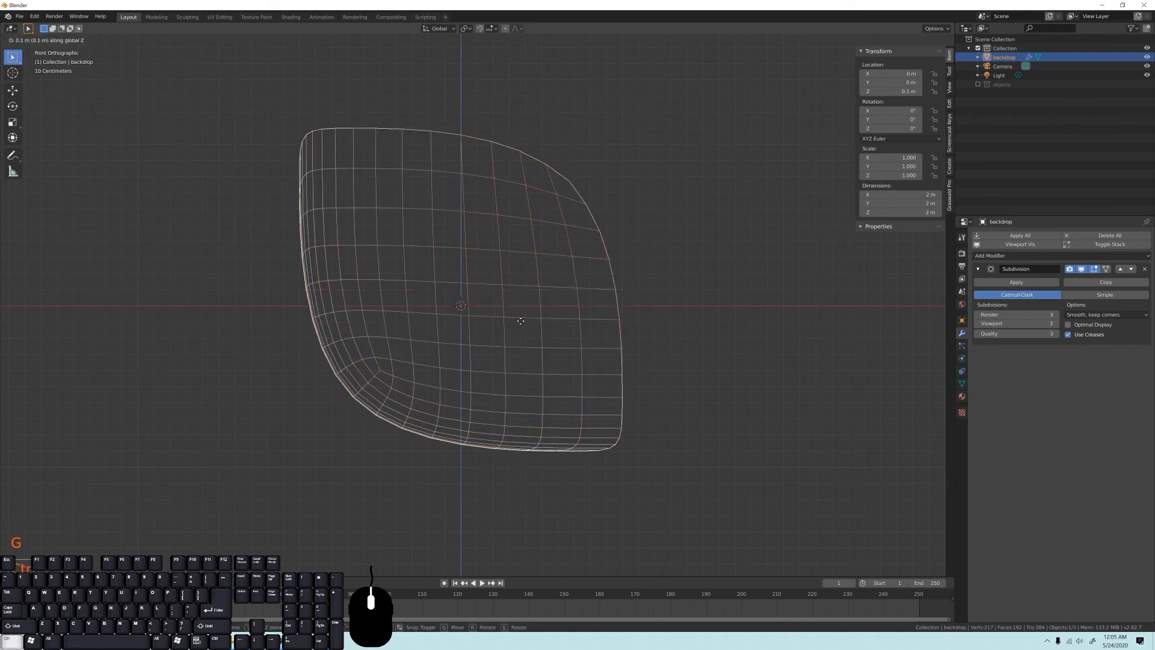
{"action": "left_click", "coordinate": [537, 177]}
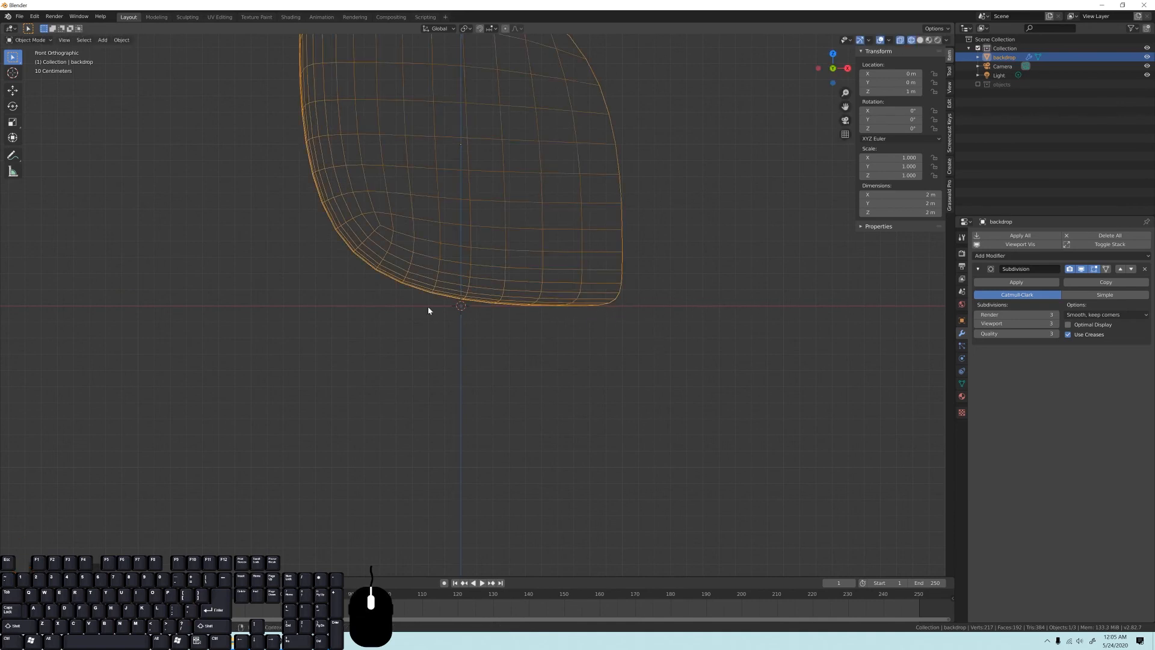
Return the viewport to solid shading and check the raised backdrop from an angle.
{"action": "middle_click_drag", "start_coordinate": [737, 301], "coordinate": [608, 324]}
{"action": "key", "text": "z"}
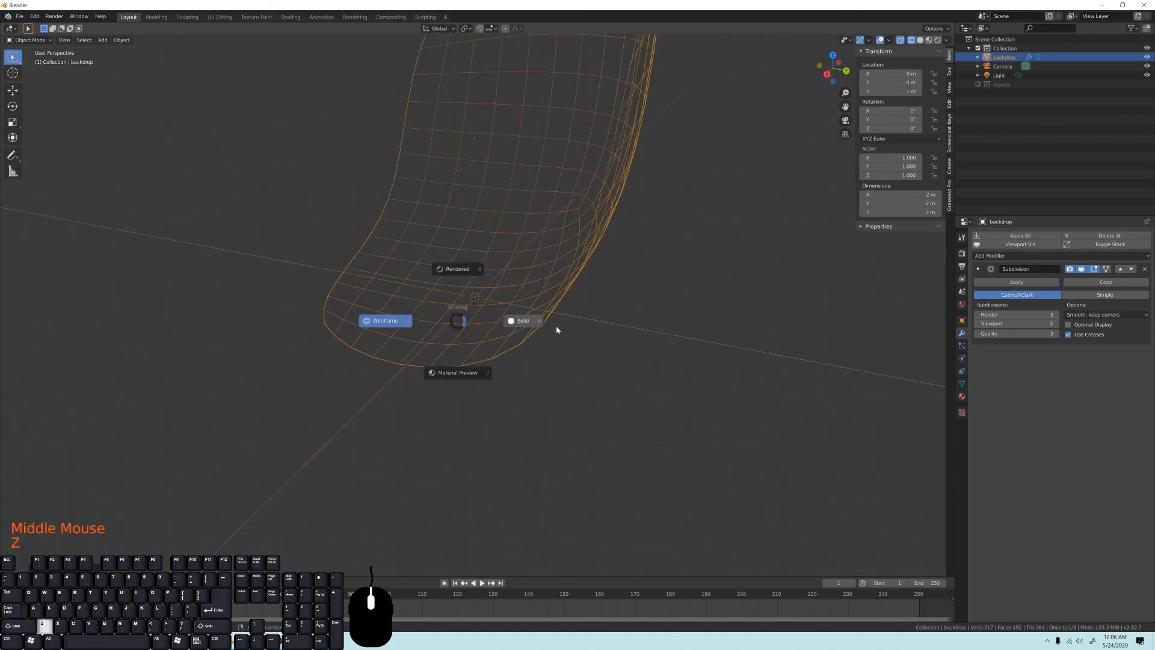
{"action": "mouse_move", "coordinate": [474, 337]}
{"action": "middle_mouse_down"}
{"action": "mouse_move", "coordinate": [552, 312]}
{"action": "mouse_move", "coordinate": [582, 335]}
{"action": "middle_mouse_up"}
{"action": "key", "text": "z"}
{"action": "scroll", "coordinate": [556, 318], "scroll_direction": "down", "scroll_amount": 4}
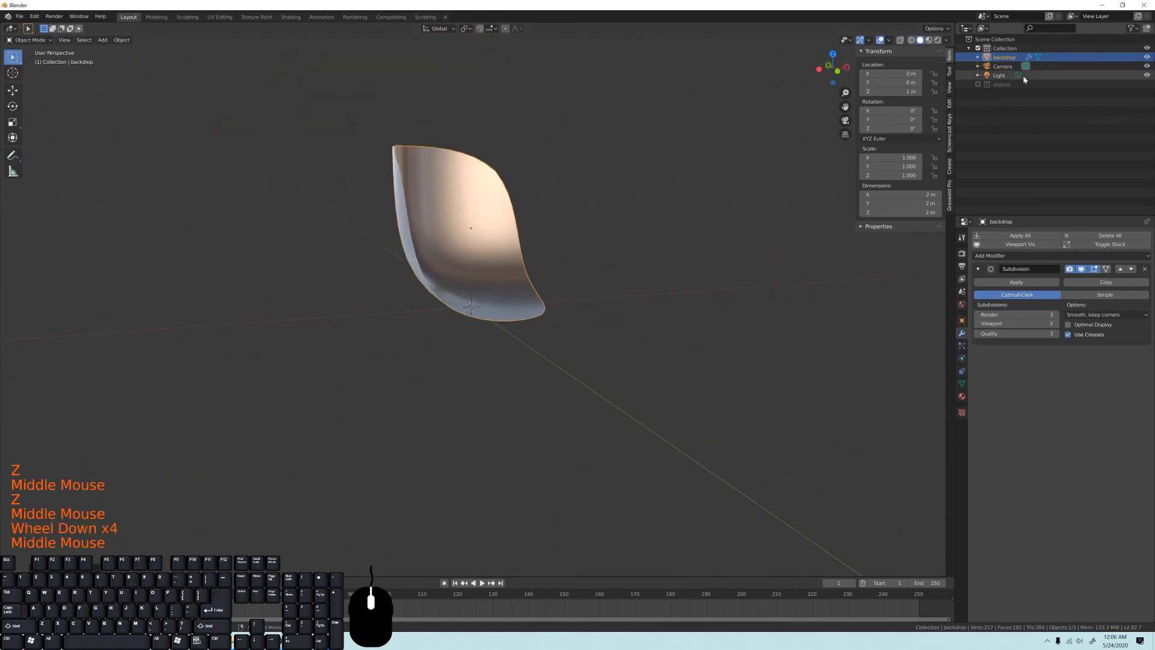
Show the objects collection again, display the scene as wireframe and select only the backdrop.
{"action": "left_click", "coordinate": [977, 84]}
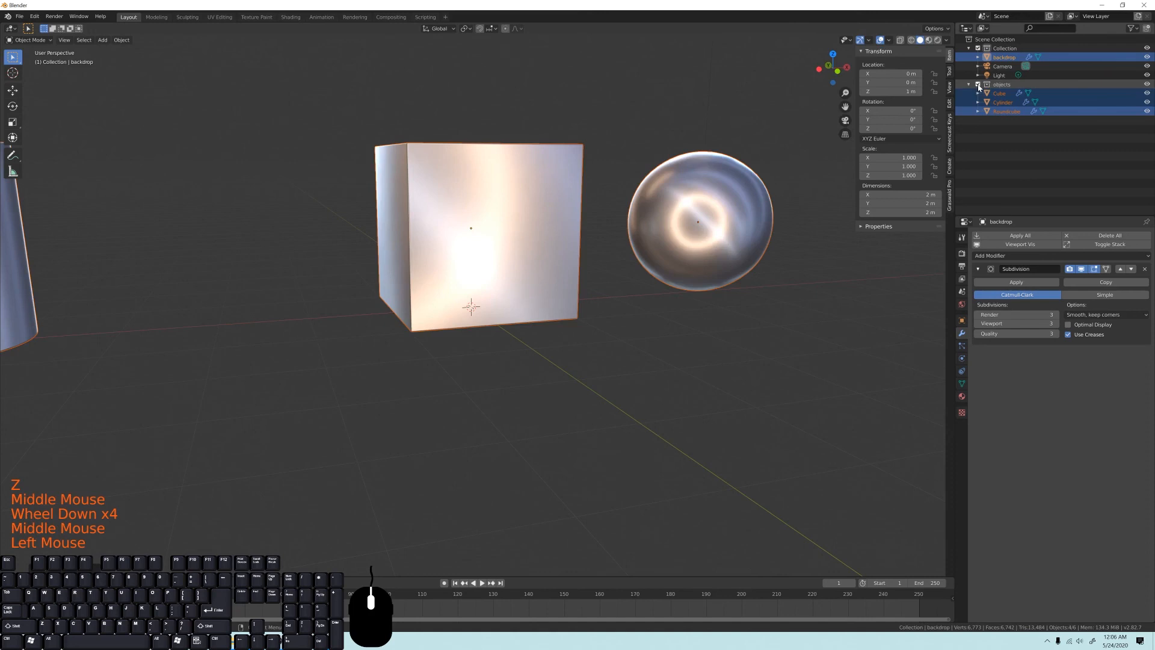
{"action": "mouse_move", "coordinate": [397, 228]}
{"action": "middle_mouse_down"}
{"action": "mouse_move", "coordinate": [366, 276]}
{"action": "mouse_move", "coordinate": [412, 283]}
{"action": "mouse_move", "coordinate": [448, 164]}
{"action": "mouse_move", "coordinate": [551, 164]}
{"action": "middle_mouse_up"}
{"action": "key", "text": "alt+a"}
{"action": "key", "text": "z"}
{"action": "left_click", "coordinate": [440, 163]}
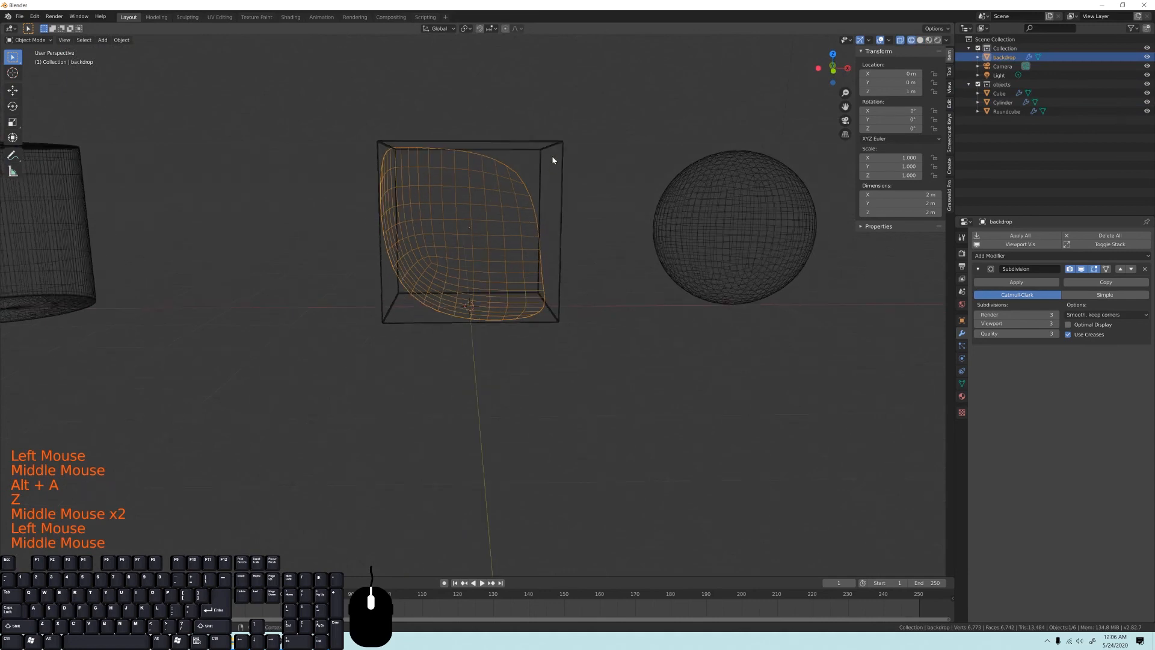
Try enlarging the backdrop uniformly about its own centre to about 5.3 times its size.
{"action": "scroll", "coordinate": [593, 178], "scroll_direction": "down", "scroll_amount": 8}
{"action": "middle_click_drag", "start_coordinate": [509, 318], "coordinate": [520, 264]}
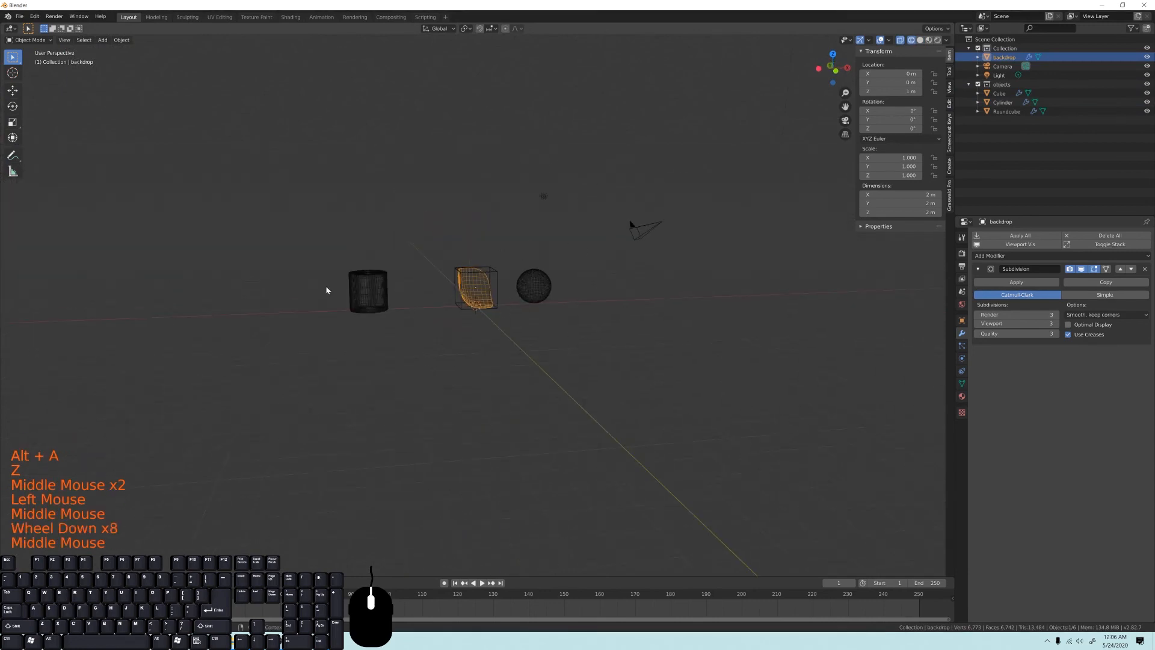
{"action": "mouse_move", "coordinate": [498, 276]}
{"action": "middle_mouse_down"}
{"action": "mouse_move", "coordinate": [475, 289]}
{"action": "mouse_move", "coordinate": [505, 291]}
{"action": "mouse_move", "coordinate": [497, 297]}
{"action": "middle_mouse_up"}
{"action": "key", "text": "s"}
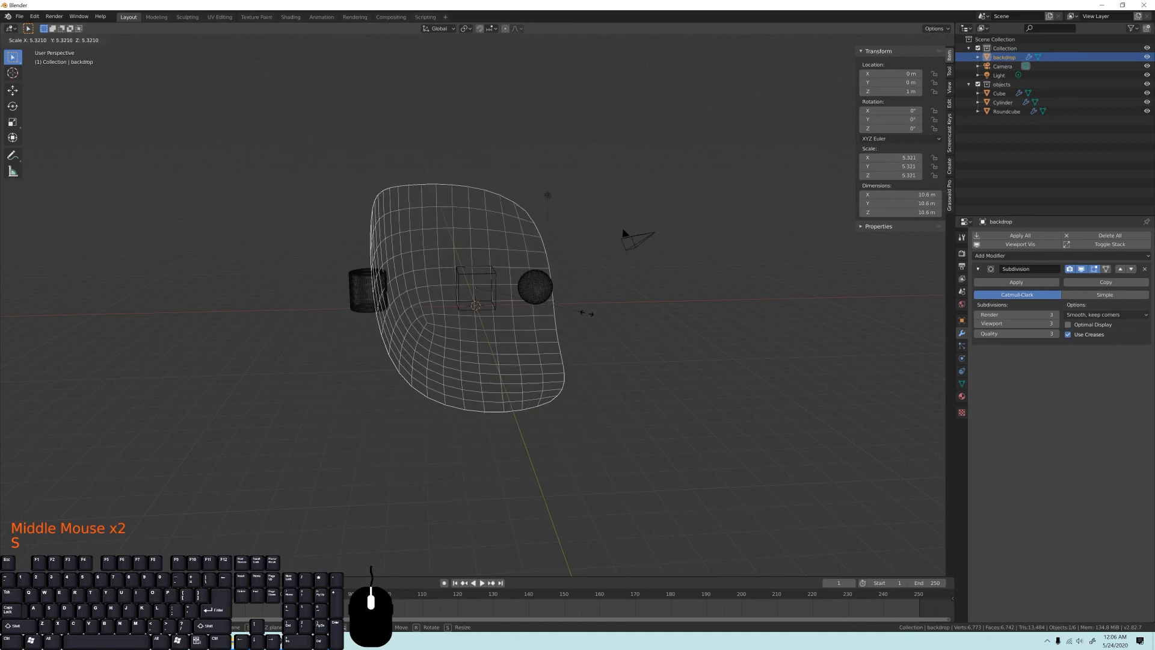
{"action": "right_click", "coordinate": [591, 312]}
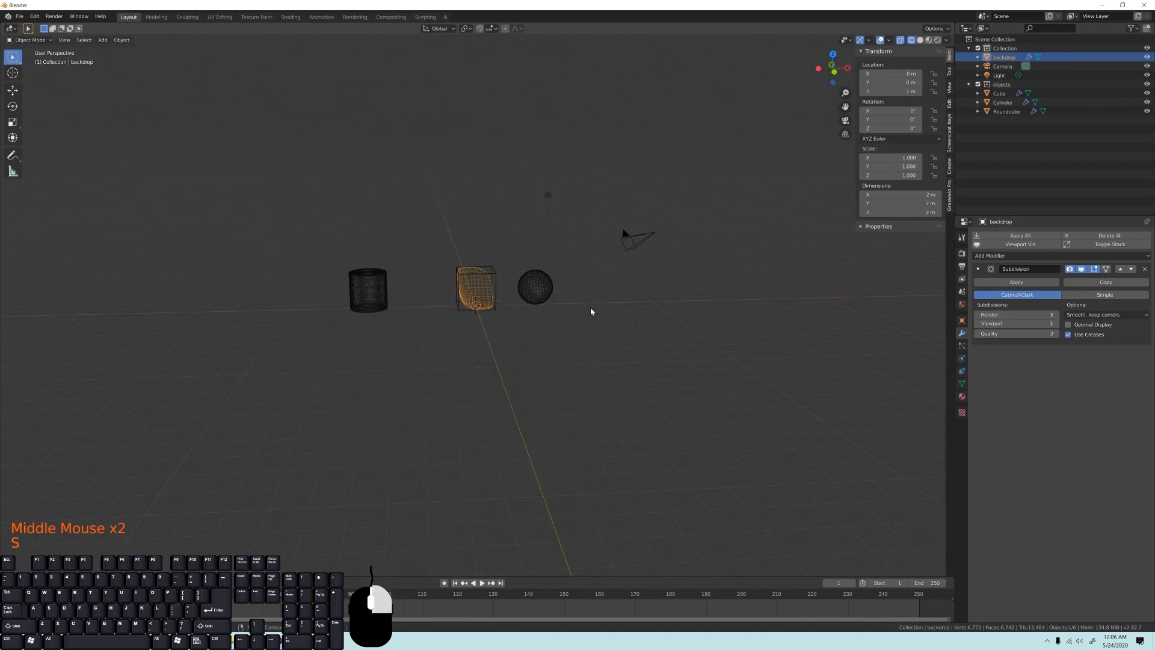
Try scaling the backdrop uniformly to about 1.9 times in front view, comparing its growth with the ground line.
{"action": "middle_click", "coordinate": [534, 300]}
{"action": "scroll", "coordinate": [529, 295], "scroll_direction": "up", "scroll_amount": 5}
{"action": "middle_click", "coordinate": [460, 250]}
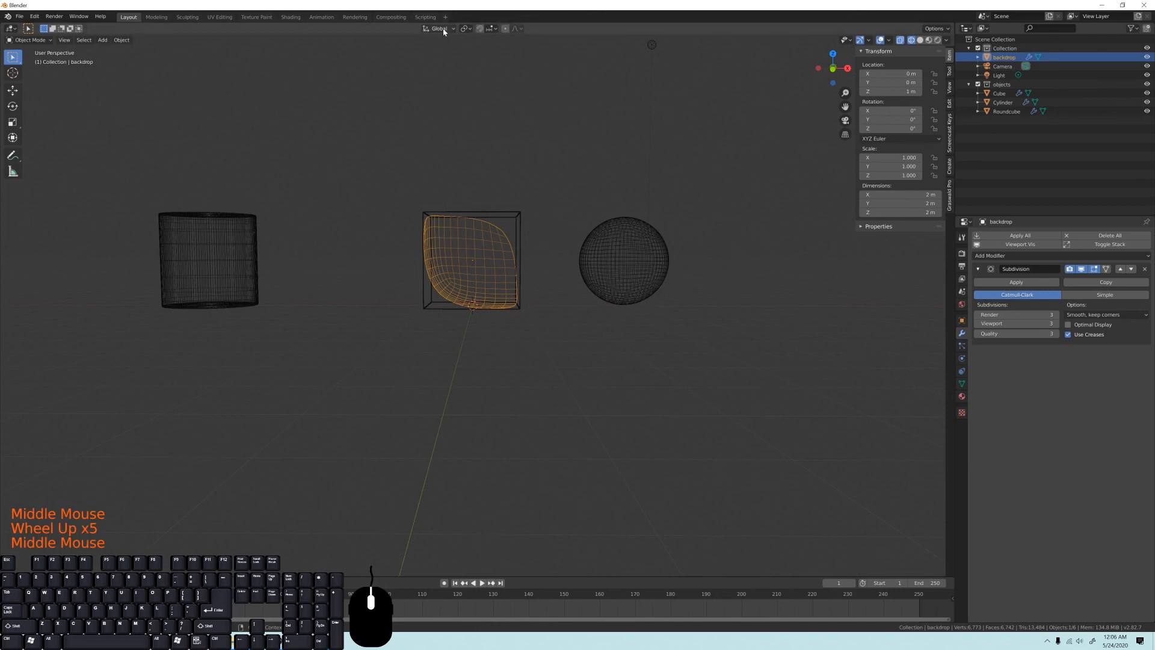
{"action": "middle_click_drag", "start_coordinate": [468, 233], "coordinate": [471, 253]}
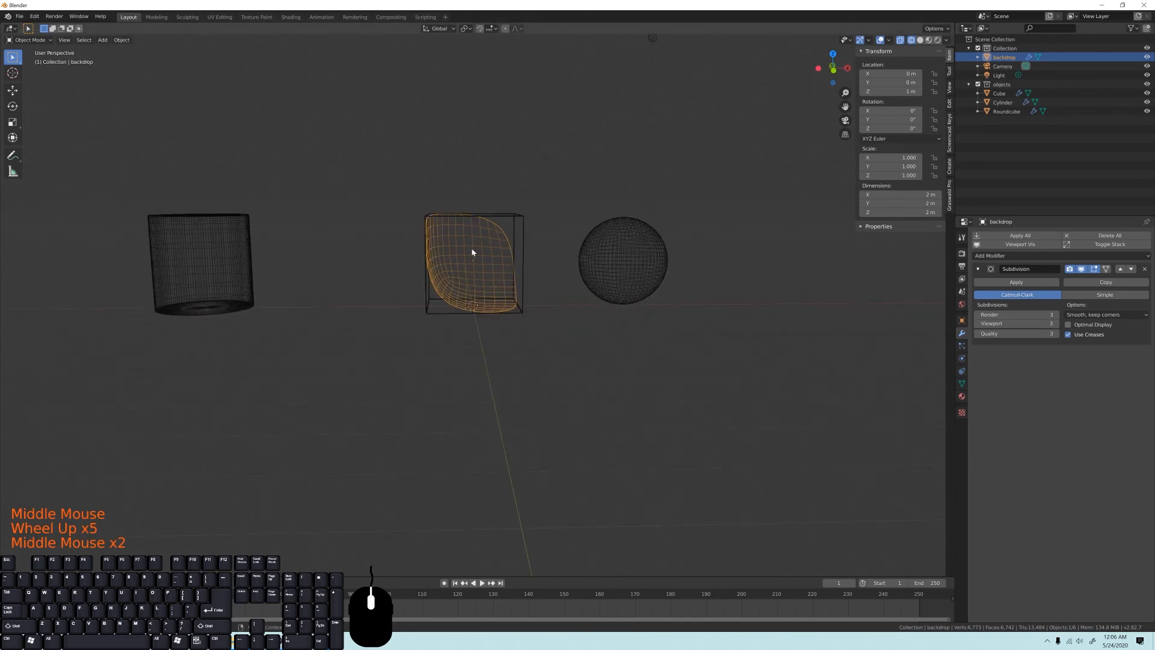
{"action": "key", "text": "KP_1"}
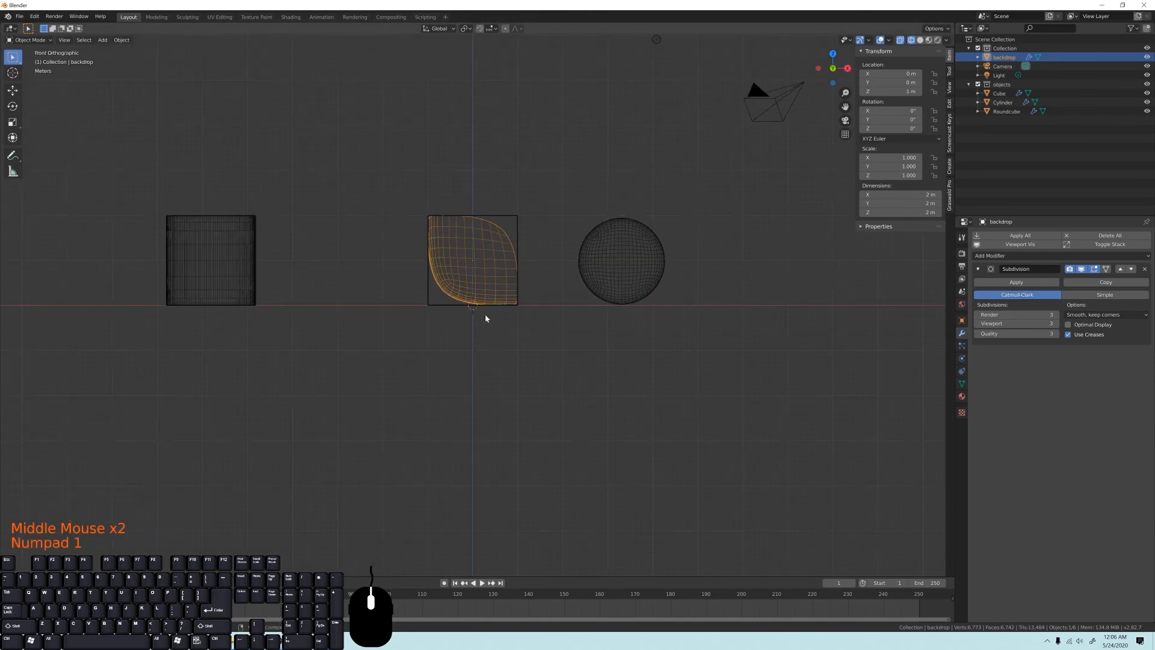
{"action": "scroll", "coordinate": [489, 299], "scroll_direction": "up", "scroll_amount": 3}
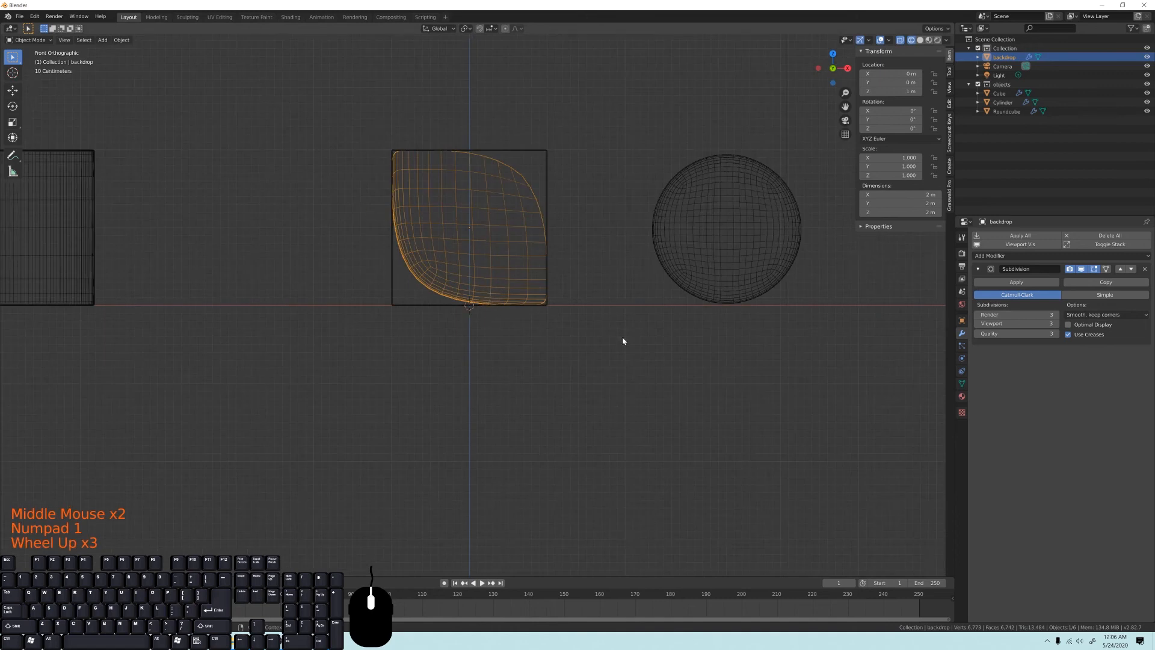
{"action": "key", "text": "s"}
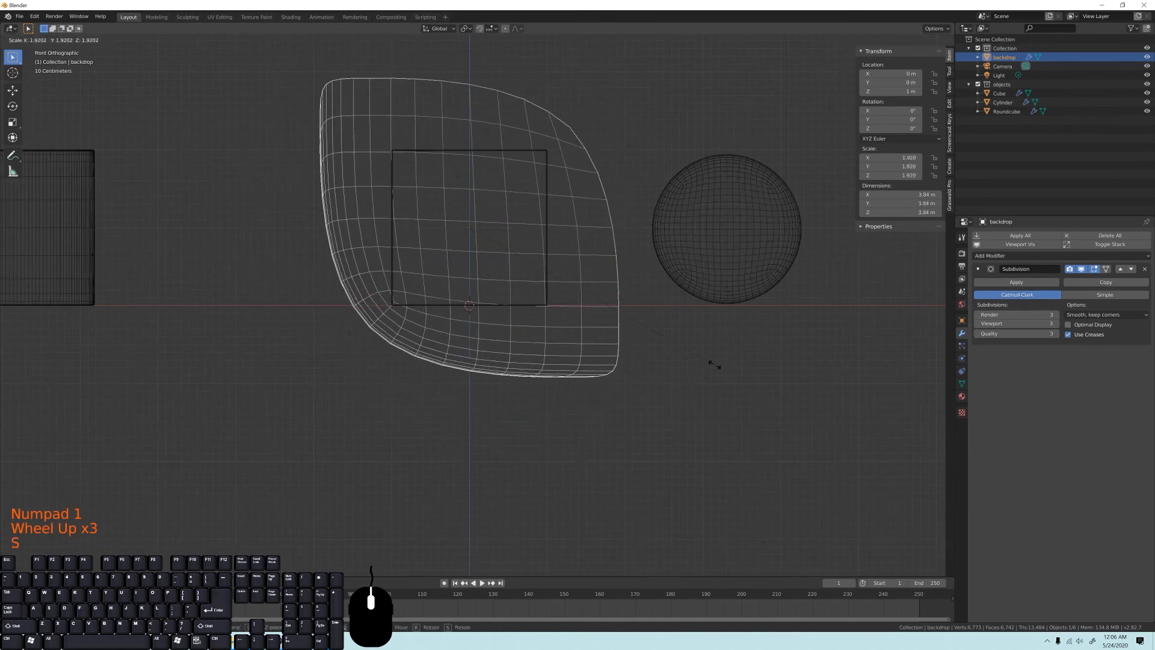
{"action": "key", "text": "Escape"}
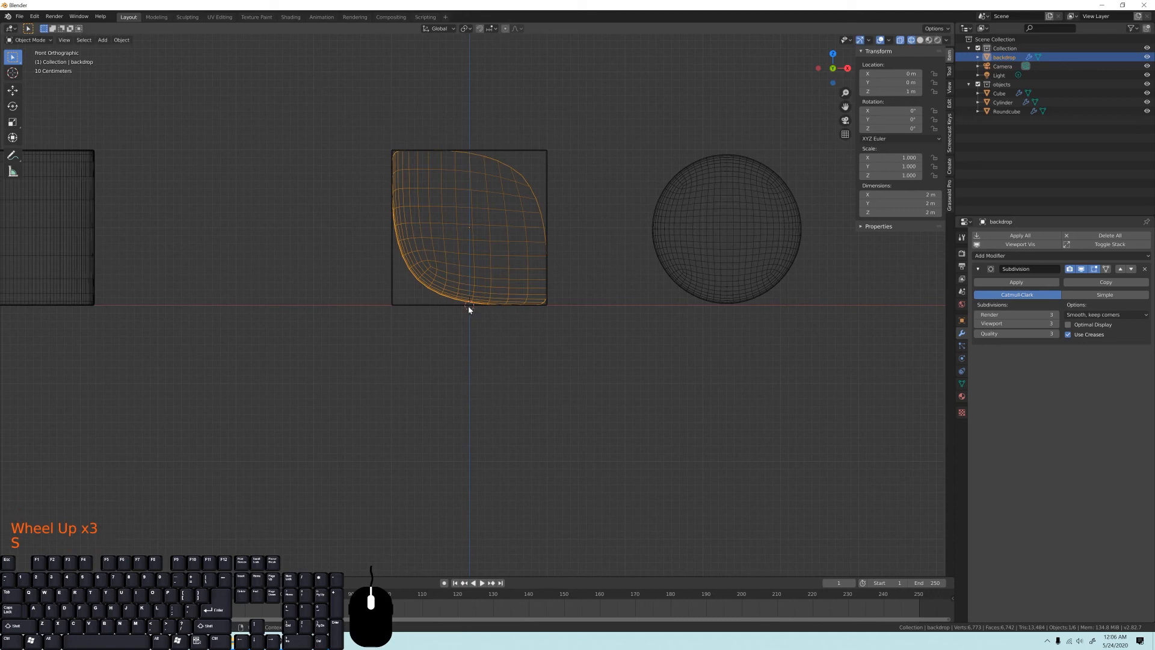
Place the 3D cursor at various points around the objects, finishing just above the cube's upper right corner.
{"action": "scroll", "coordinate": [468, 306], "scroll_direction": "down", "scroll_amount": 3}
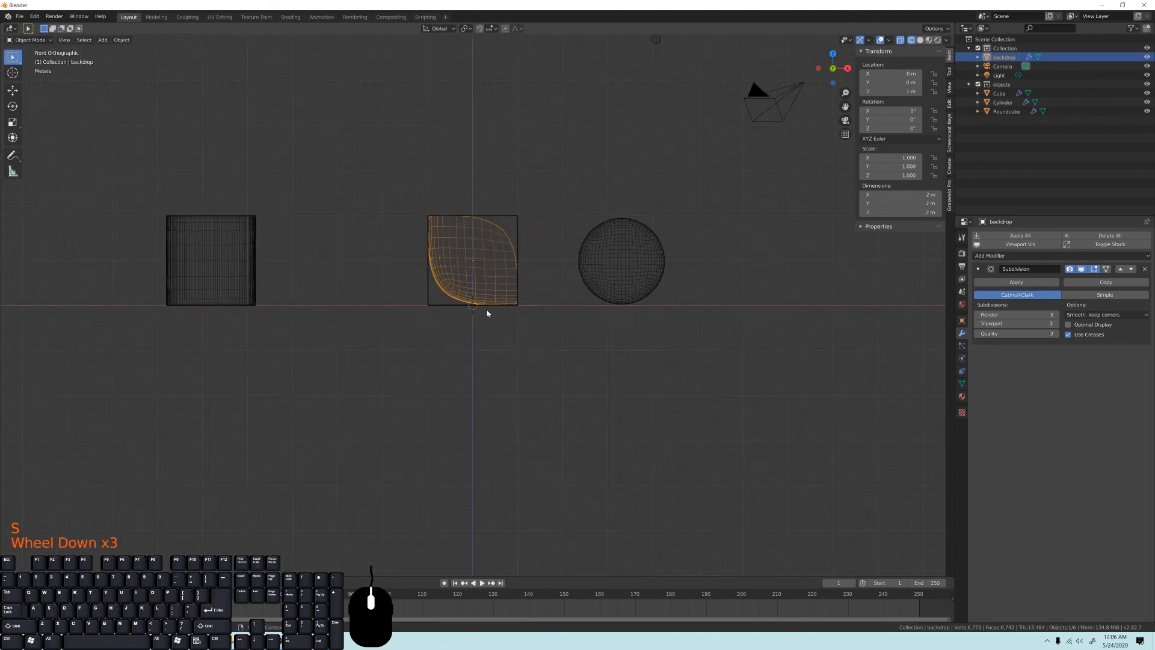
{"action": "scroll", "coordinate": [475, 318], "scroll_direction": "up", "scroll_amount": 4}
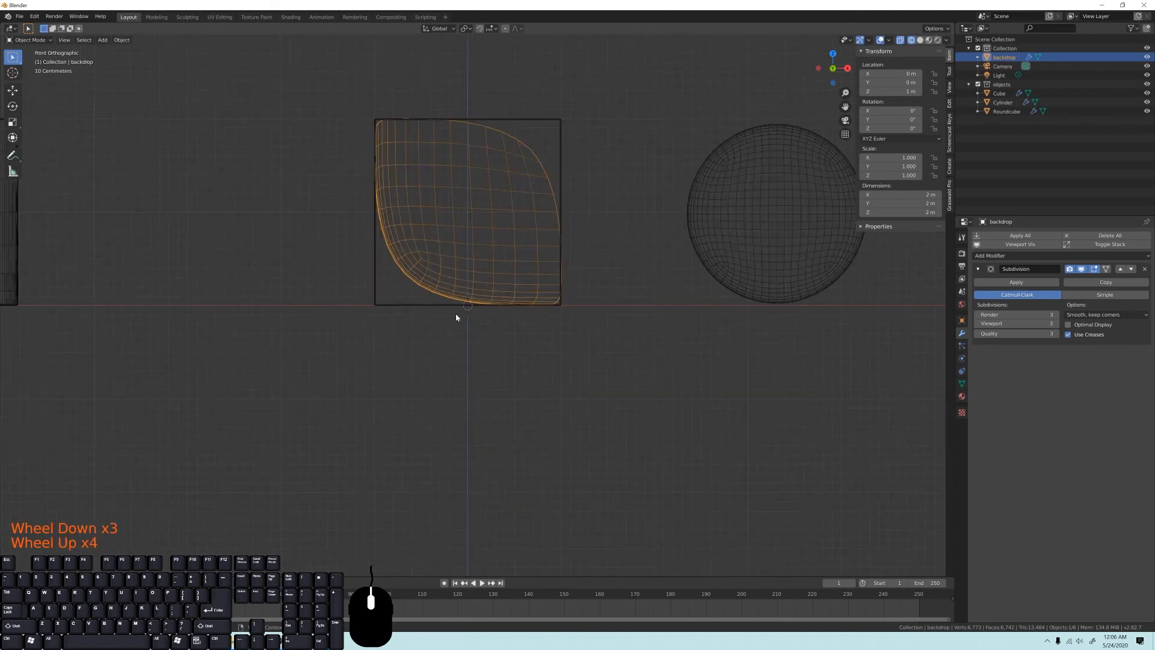
{"action": "scroll", "coordinate": [475, 313], "scroll_direction": "down", "scroll_amount": 2}
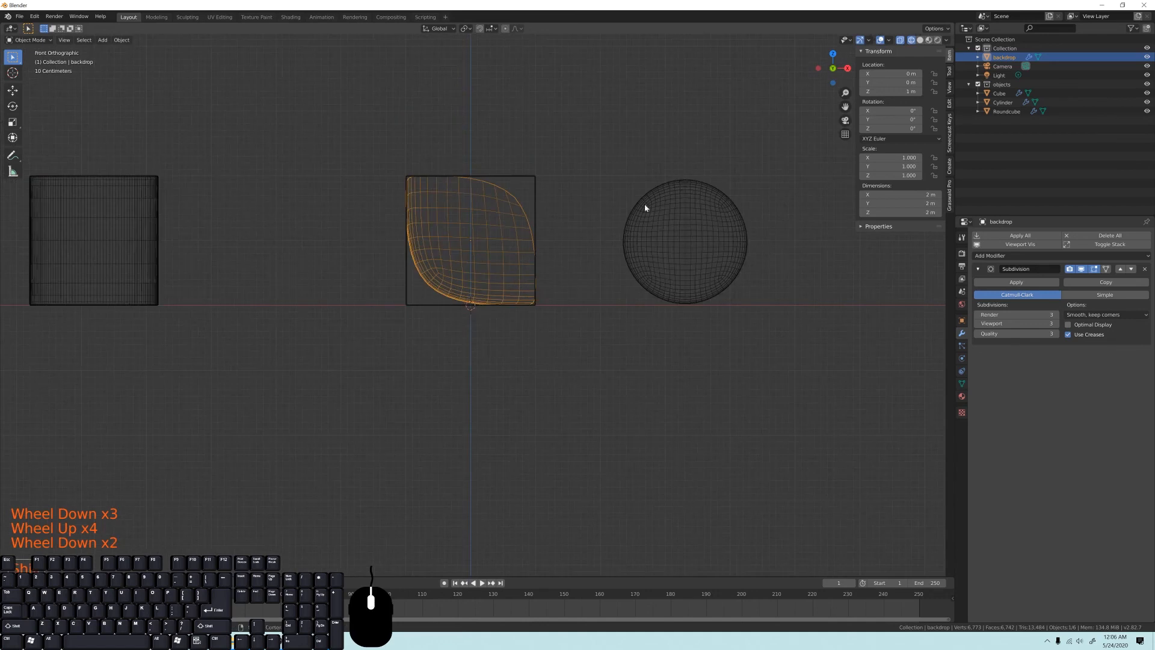
{"action": "right_click", "coordinate": [561, 102], "text": "shift"}
{"action": "right_click", "coordinate": [803, 280], "text": "shift"}
{"action": "right_click", "coordinate": [646, 417], "text": "shift"}
{"action": "right_click", "coordinate": [529, 421], "text": "shift"}
{"action": "right_click", "coordinate": [391, 403], "text": "shift"}
{"action": "right_click", "coordinate": [266, 362], "text": "shift"}
{"action": "right_click", "coordinate": [264, 253], "text": "shift"}
{"action": "right_click", "coordinate": [343, 166], "text": "shift"}
{"action": "right_click_drag", "start_coordinate": [351, 166], "coordinate": [540, 149], "text": "shift"}
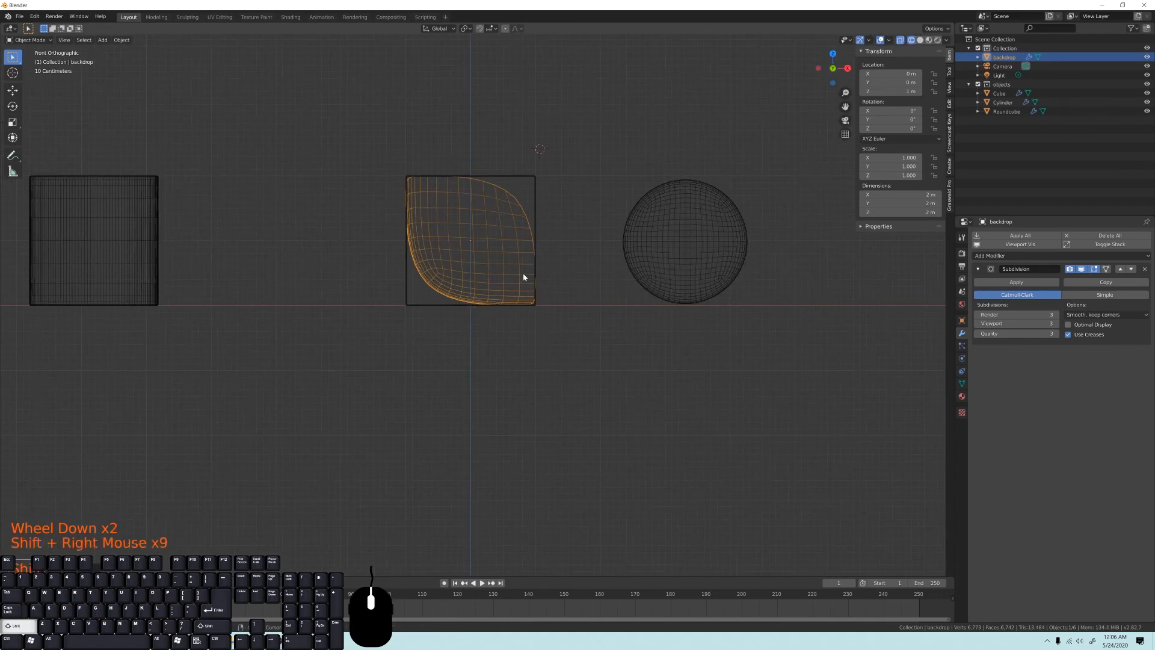
Reset the 3D cursor to the world origin and check its place beneath the backdrop in perspective.
{"action": "key", "text": "shift+c"}
{"action": "scroll", "coordinate": [482, 395], "scroll_direction": "up", "scroll_amount": 3}
{"action": "middle_click_drag", "start_coordinate": [479, 403], "coordinate": [593, 263], "text": "shift"}
{"action": "scroll", "coordinate": [526, 291], "scroll_direction": "up", "scroll_amount": 1}
{"action": "scroll", "coordinate": [526, 291], "scroll_direction": "up", "scroll_amount": 1, "text": "shift"}
{"action": "key", "text": "shift+c"}
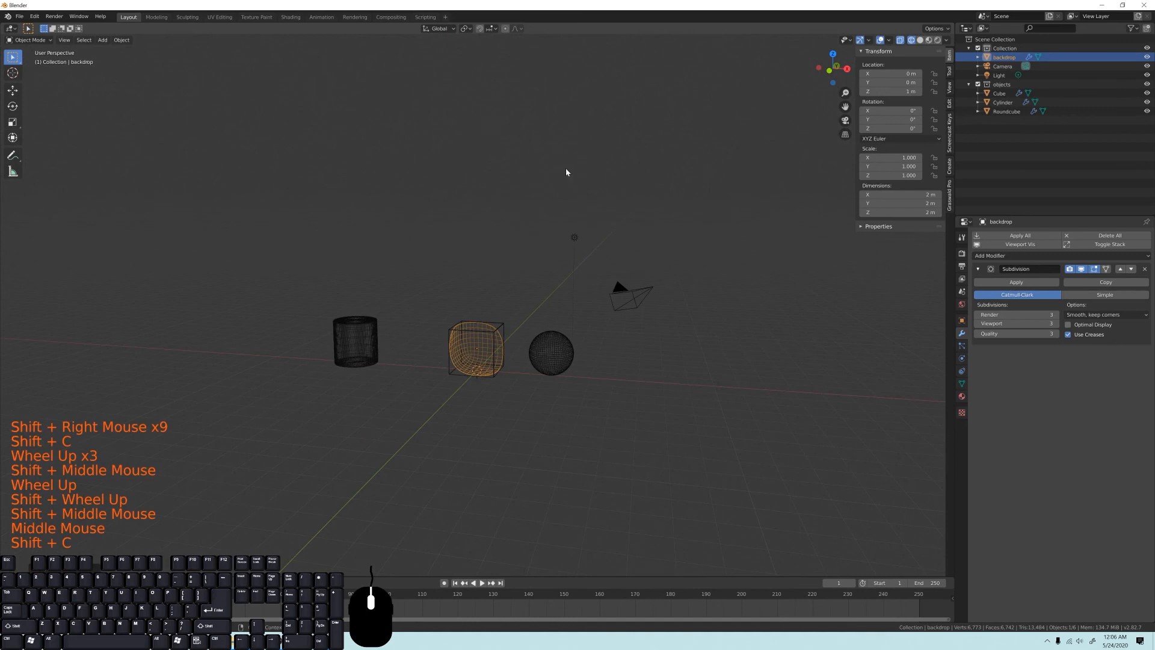
{"action": "scroll", "coordinate": [533, 428], "scroll_direction": "up", "scroll_amount": 4}
{"action": "middle_click_drag", "start_coordinate": [533, 427], "coordinate": [544, 379], "text": "shift"}
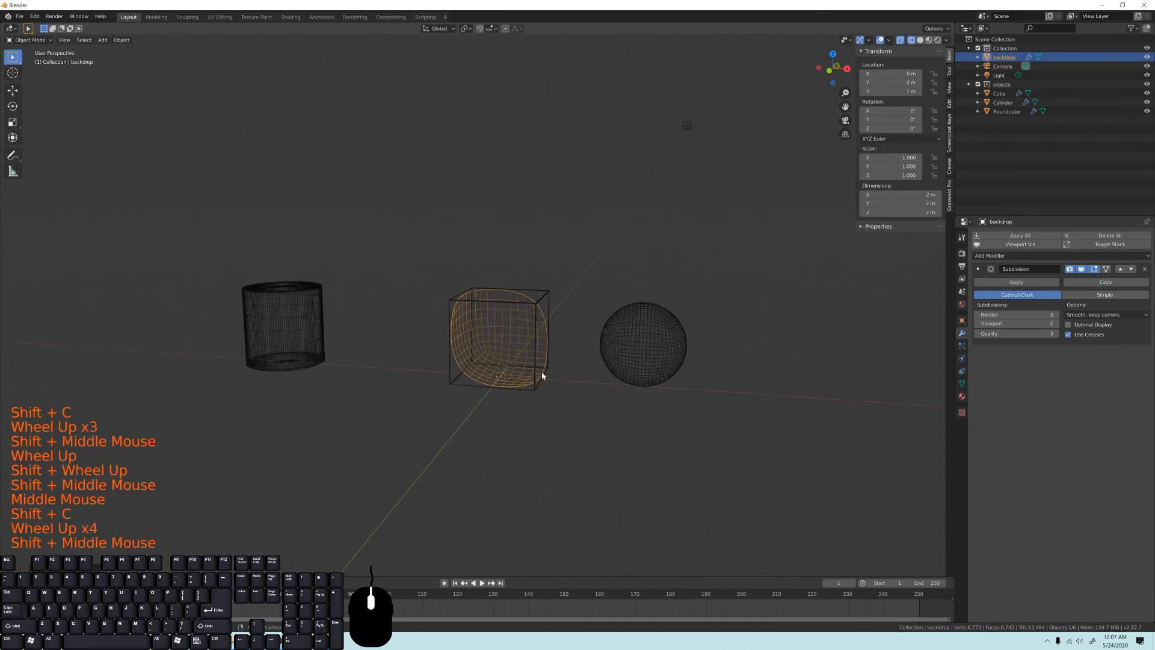
Try scaling the backdrop uniformly to about 3.4 times in front view about its own centre.
{"action": "key", "text": "KP_1"}
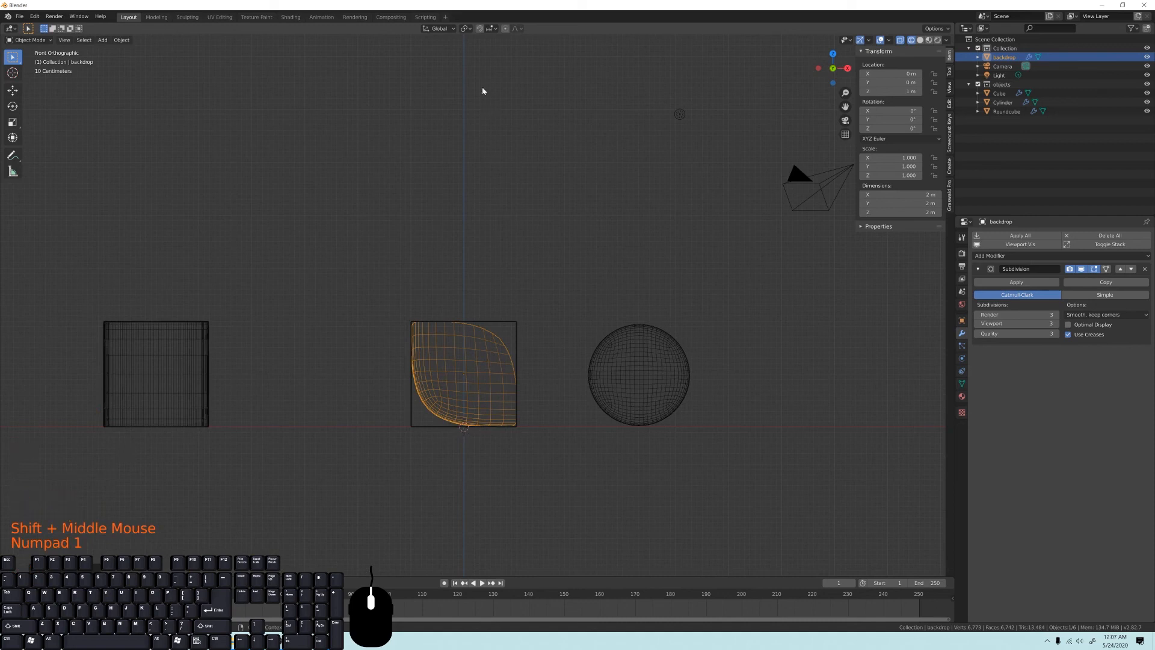
{"action": "left_click", "coordinate": [466, 29]}
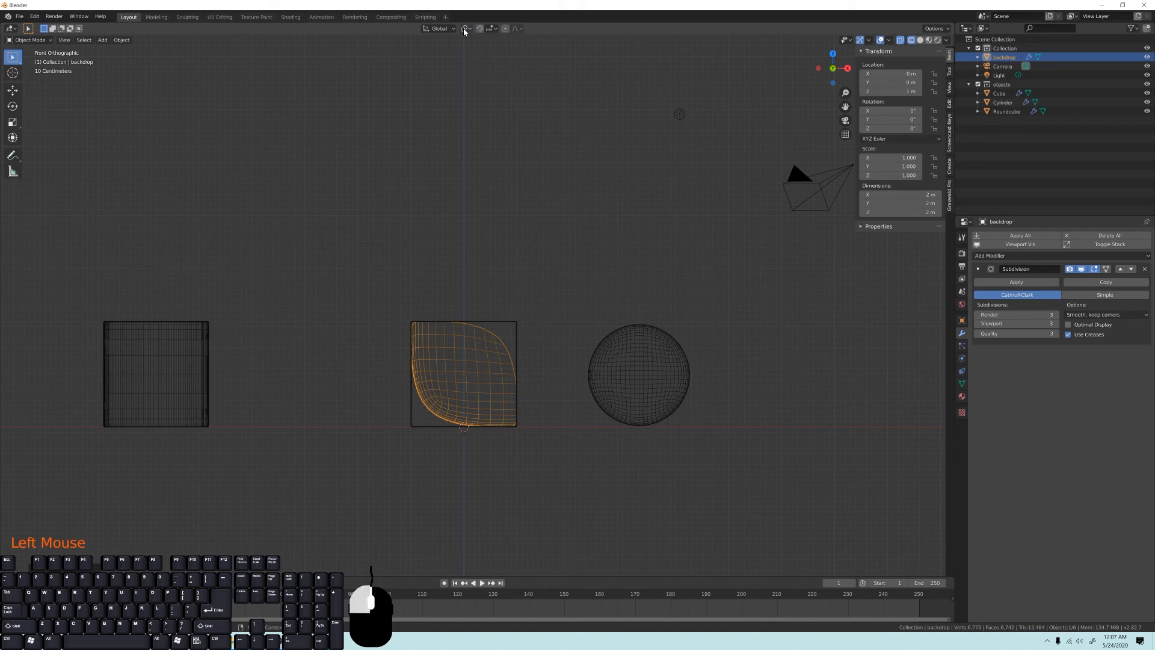
{"action": "scroll", "coordinate": [463, 377], "scroll_direction": "up", "scroll_amount": 5}
{"action": "middle_click_drag", "start_coordinate": [485, 454], "coordinate": [536, 299], "text": "shift"}
{"action": "scroll", "coordinate": [531, 208], "scroll_direction": "up", "scroll_amount": 5}
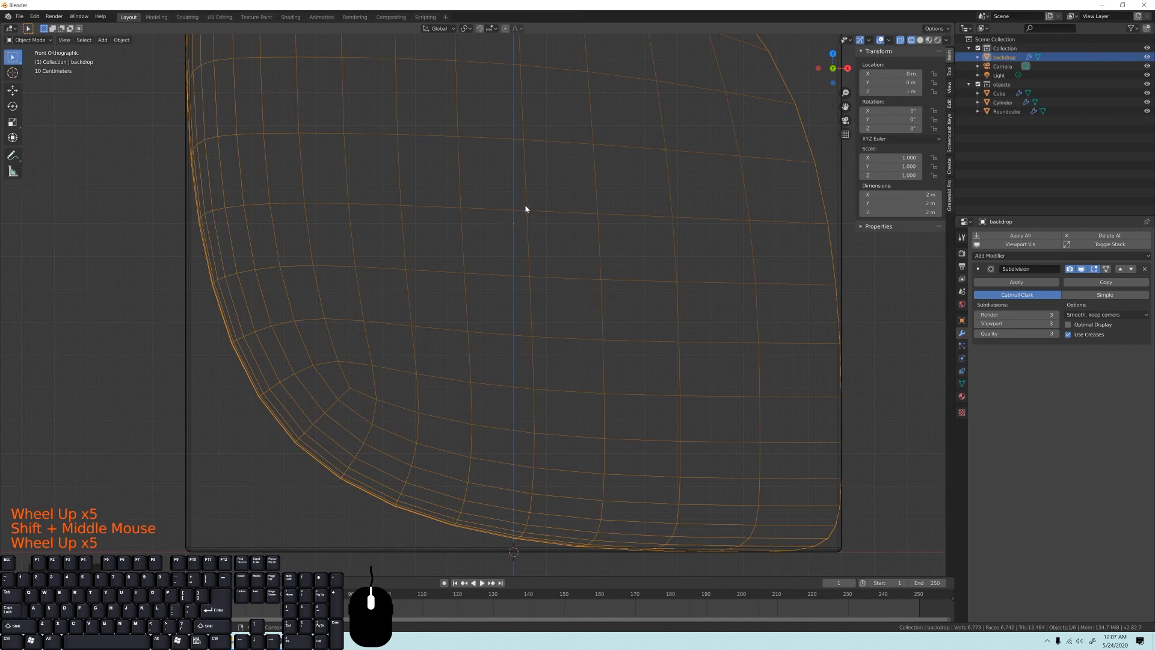
{"action": "scroll", "coordinate": [529, 273], "scroll_direction": "down", "scroll_amount": 6}
{"action": "middle_click_drag", "start_coordinate": [529, 273], "coordinate": [505, 305], "text": "shift"}
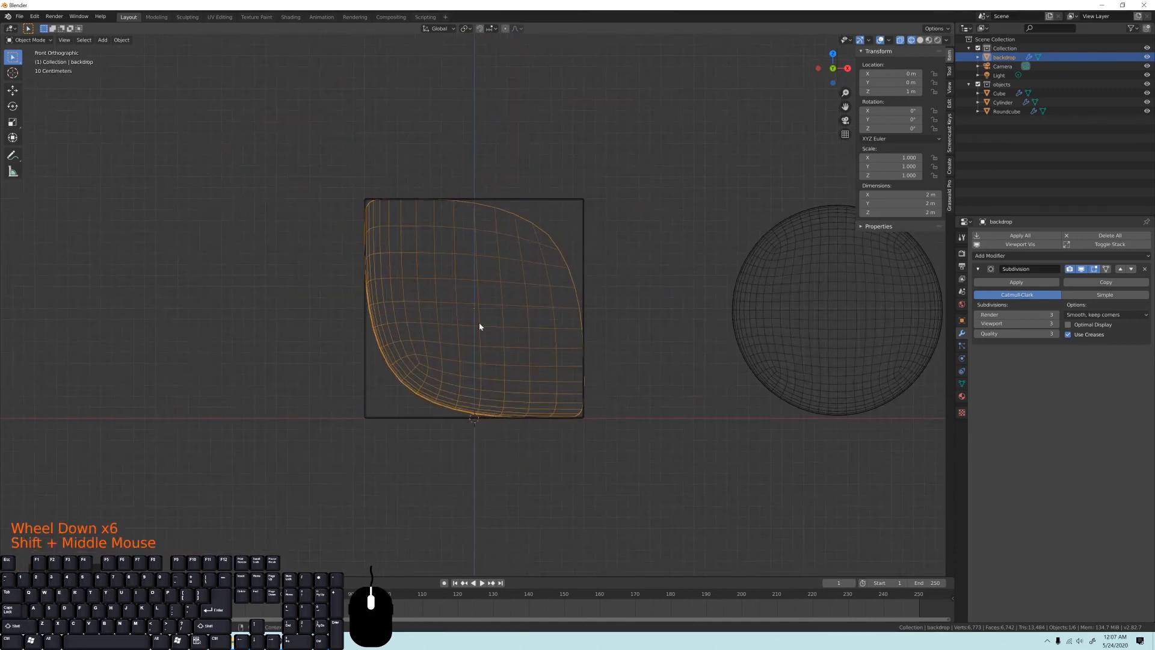
{"action": "key", "text": "s"}
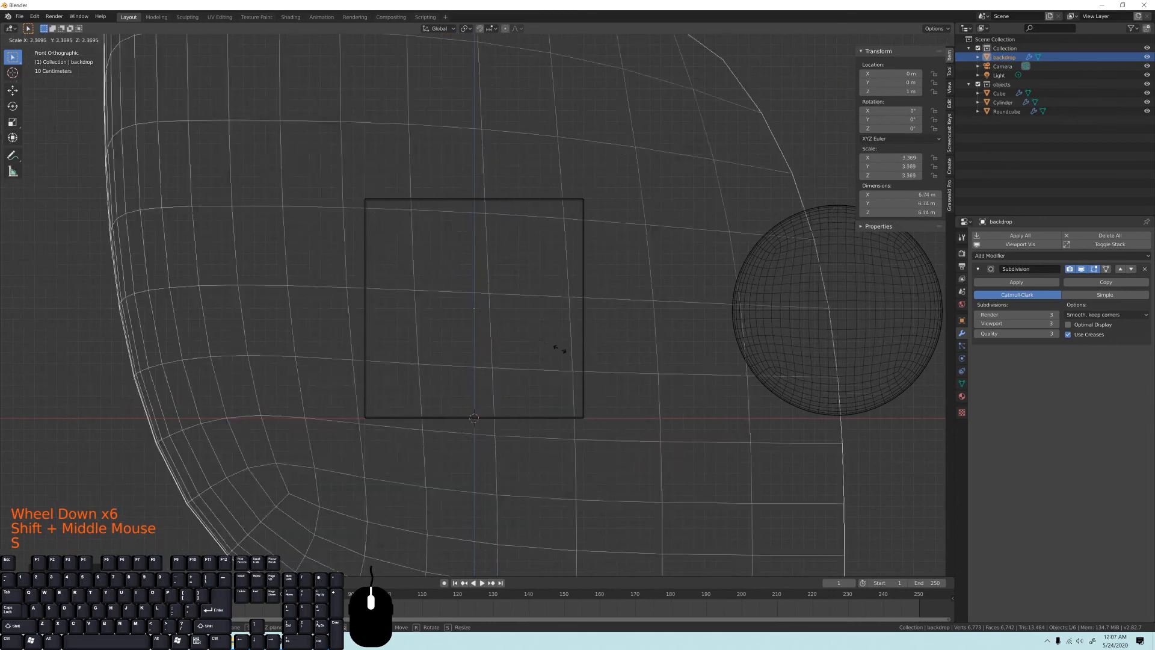
{"action": "right_click", "coordinate": [562, 345]}
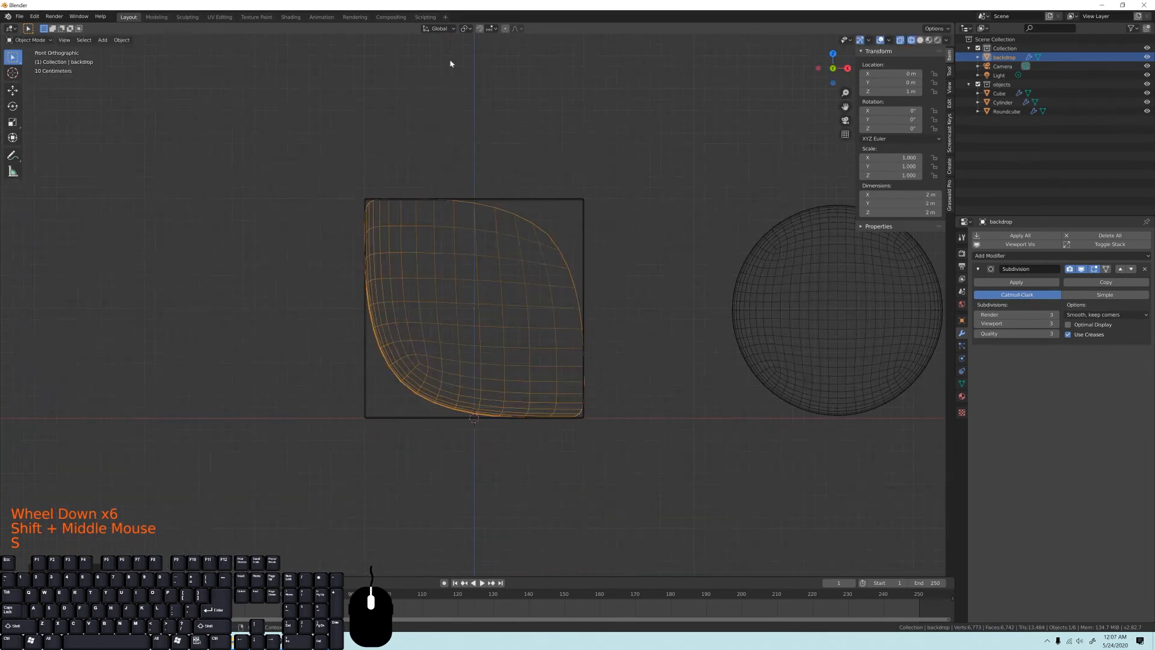
Set the transform pivot point to 3D Cursor and scale the backdrop uniformly to about 12.86 from the ground.
{"action": "left_click", "coordinate": [468, 32]}
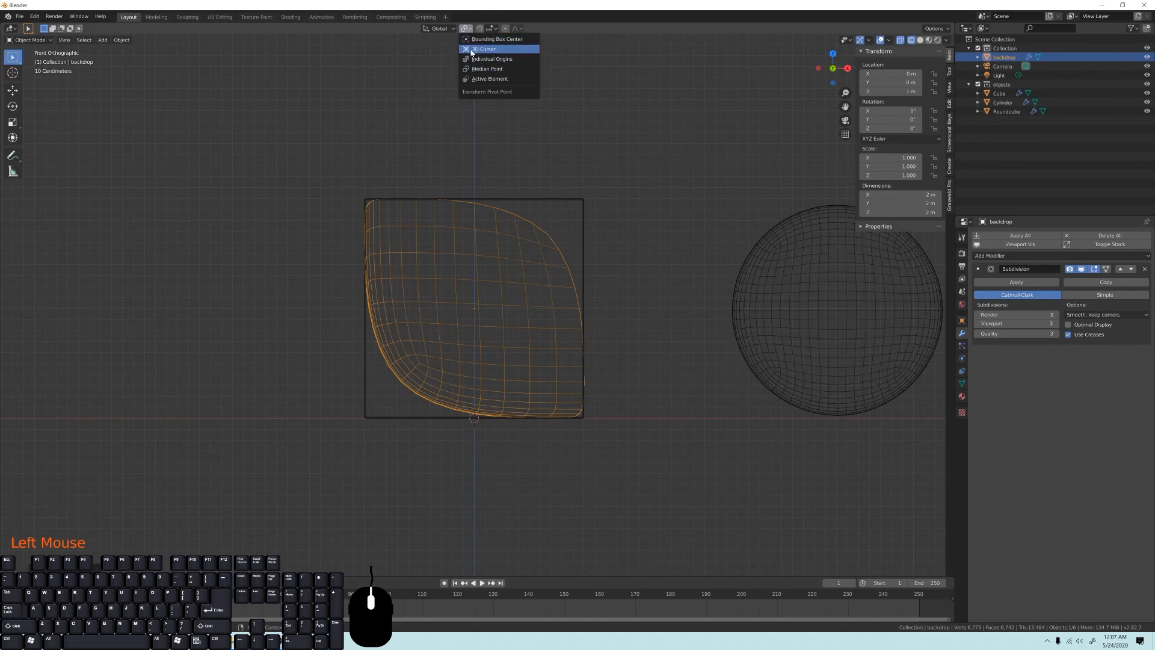
{"action": "double_click", "coordinate": [471, 51]}
{"action": "scroll", "coordinate": [541, 409], "scroll_direction": "down", "scroll_amount": 7}
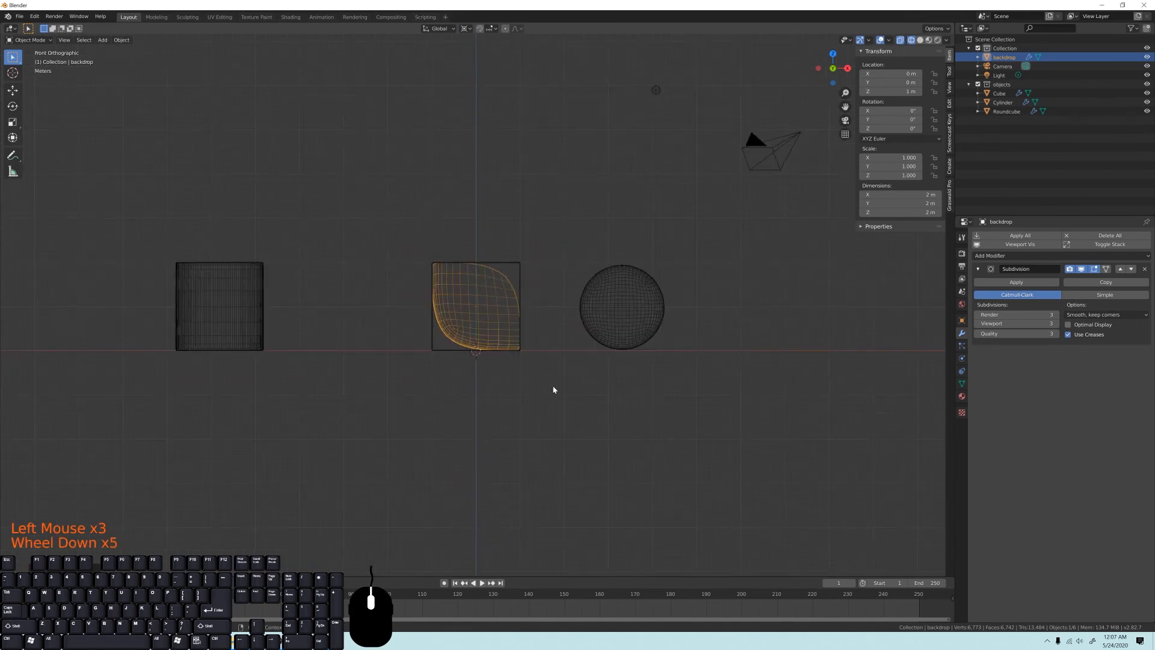
{"action": "key", "text": "s"}
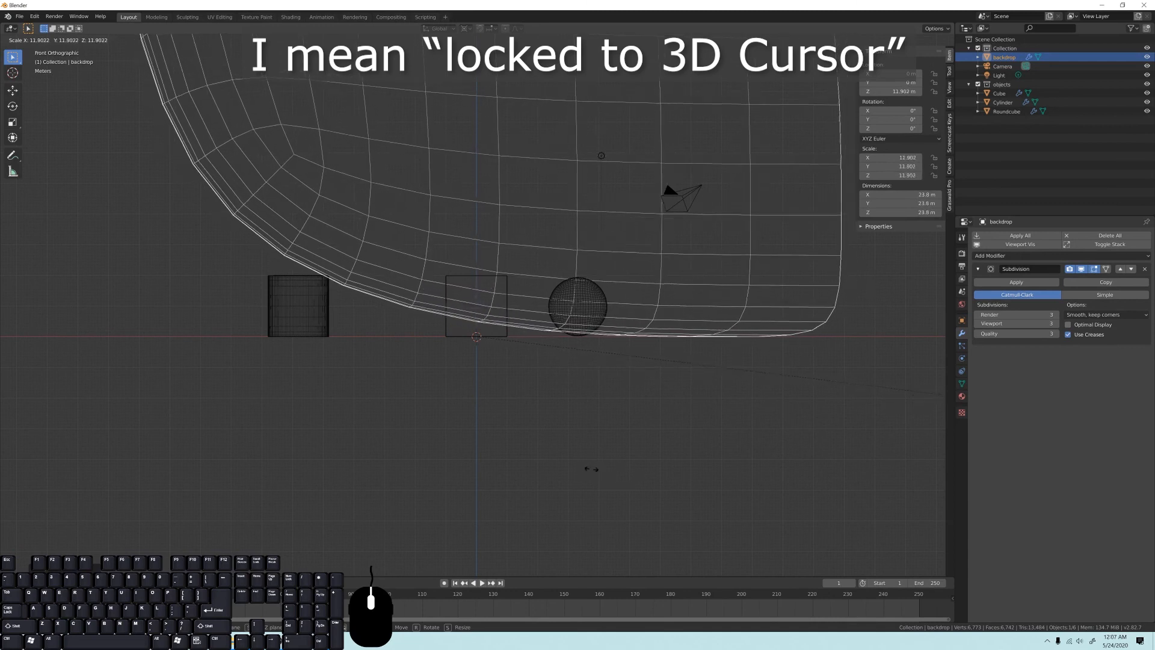
{"action": "left_click", "coordinate": [673, 487]}
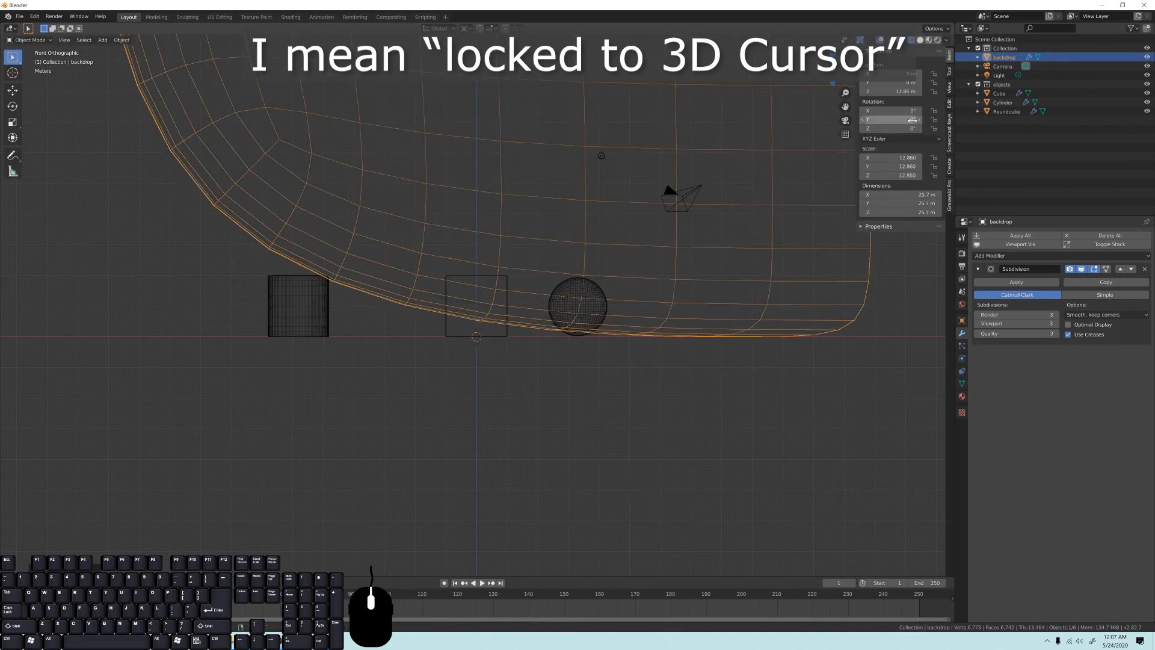
Show the scene shaded and, in top view, move the backdrop to about X -4.8 m, Y 6.8 m behind the objects.
{"action": "scroll", "coordinate": [549, 302], "scroll_direction": "down", "scroll_amount": 7}
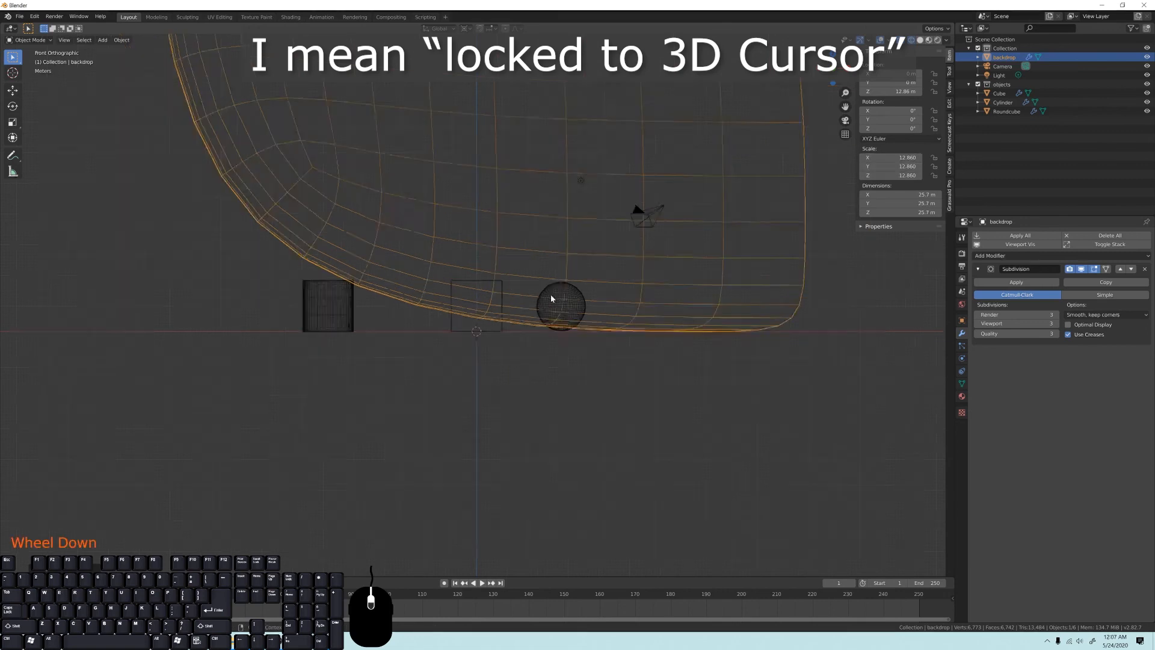
{"action": "mouse_move", "coordinate": [536, 301]}
{"action": "middle_mouse_down", "text": "shift"}
{"action": "mouse_move", "coordinate": [571, 285]}
{"action": "mouse_move", "coordinate": [546, 287]}
{"action": "mouse_move", "coordinate": [539, 307]}
{"action": "mouse_move", "coordinate": [555, 310]}
{"action": "middle_mouse_up", "text": "shift"}
{"action": "key", "text": "z"}
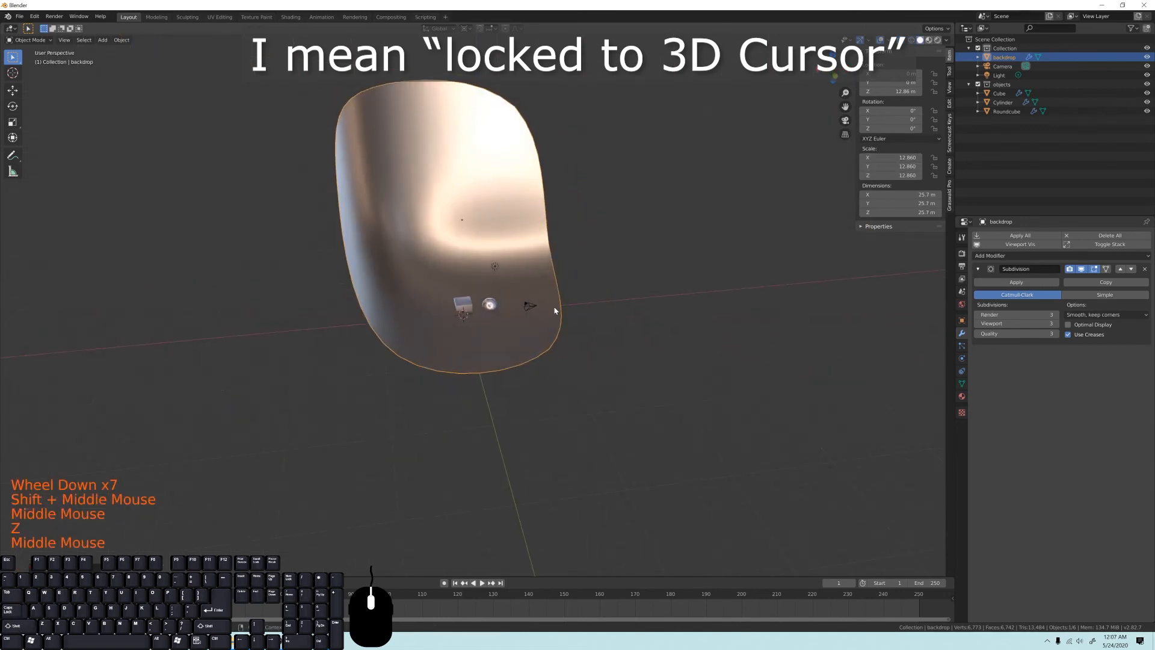
{"action": "key", "text": "KP_7"}
{"action": "key", "text": "g"}
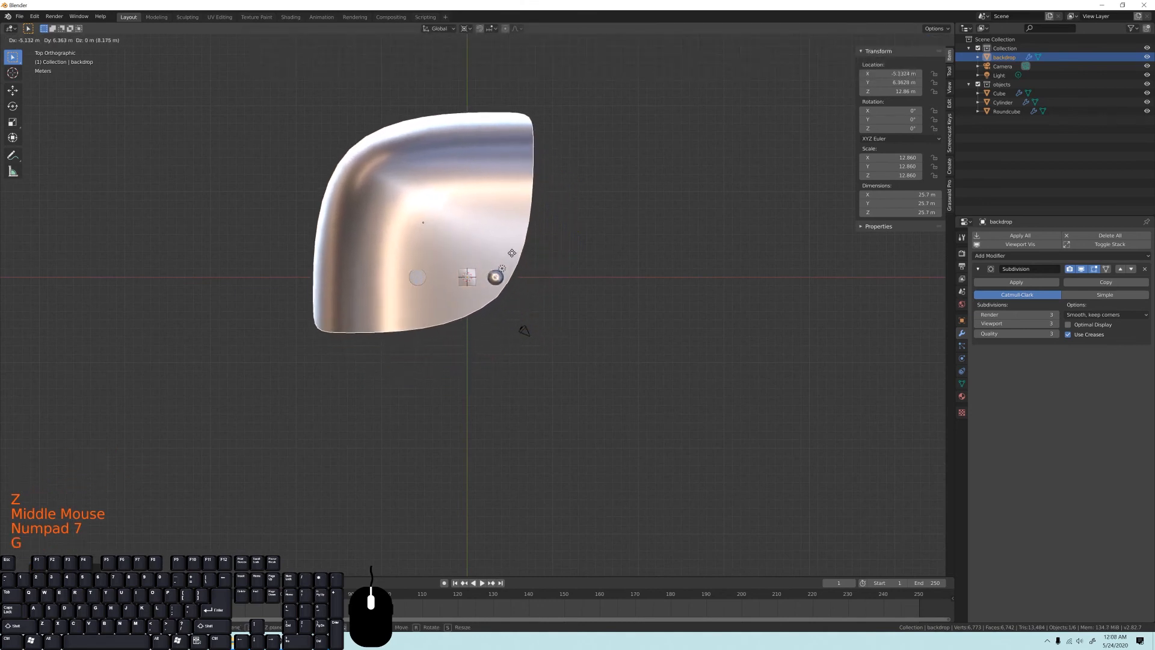
{"action": "left_click", "coordinate": [583, 323]}
Try enlarging the backdrop further from the 3D cursor, check its coverage around the objects, and undo the enlargement.
{"action": "mouse_move", "coordinate": [583, 322]}
{"action": "middle_mouse_down"}
{"action": "mouse_move", "coordinate": [532, 255]}
{"action": "mouse_move", "coordinate": [542, 330]}
{"action": "mouse_move", "coordinate": [576, 337]}
{"action": "middle_mouse_up"}
{"action": "scroll", "coordinate": [541, 330], "scroll_direction": "up", "scroll_amount": 4}
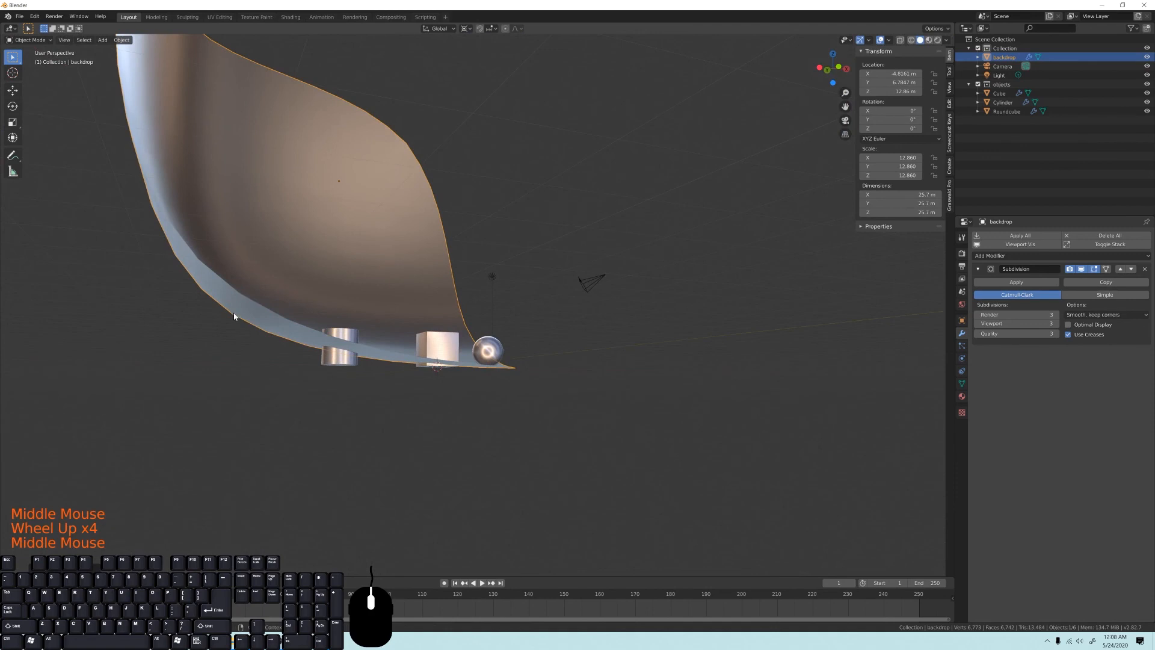
{"action": "middle_click", "coordinate": [288, 341]}
{"action": "middle_click_drag", "start_coordinate": [288, 341], "coordinate": [359, 349]}
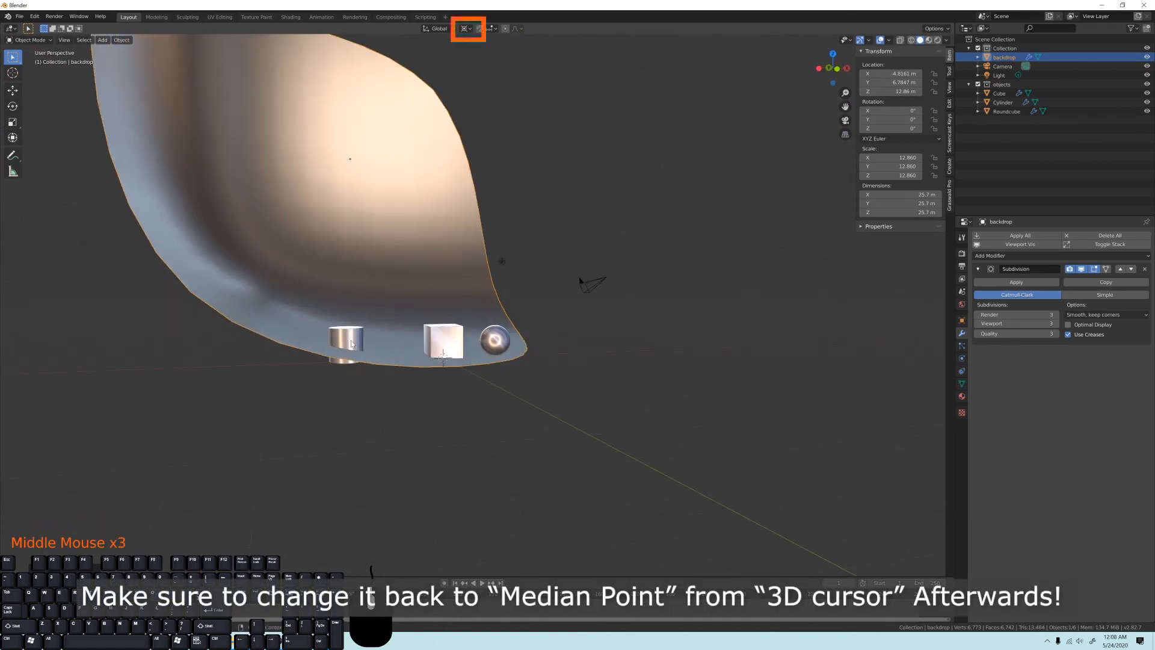
{"action": "middle_click_drag", "start_coordinate": [368, 344], "coordinate": [433, 343]}
{"action": "middle_click_drag", "start_coordinate": [427, 275], "coordinate": [462, 287]}
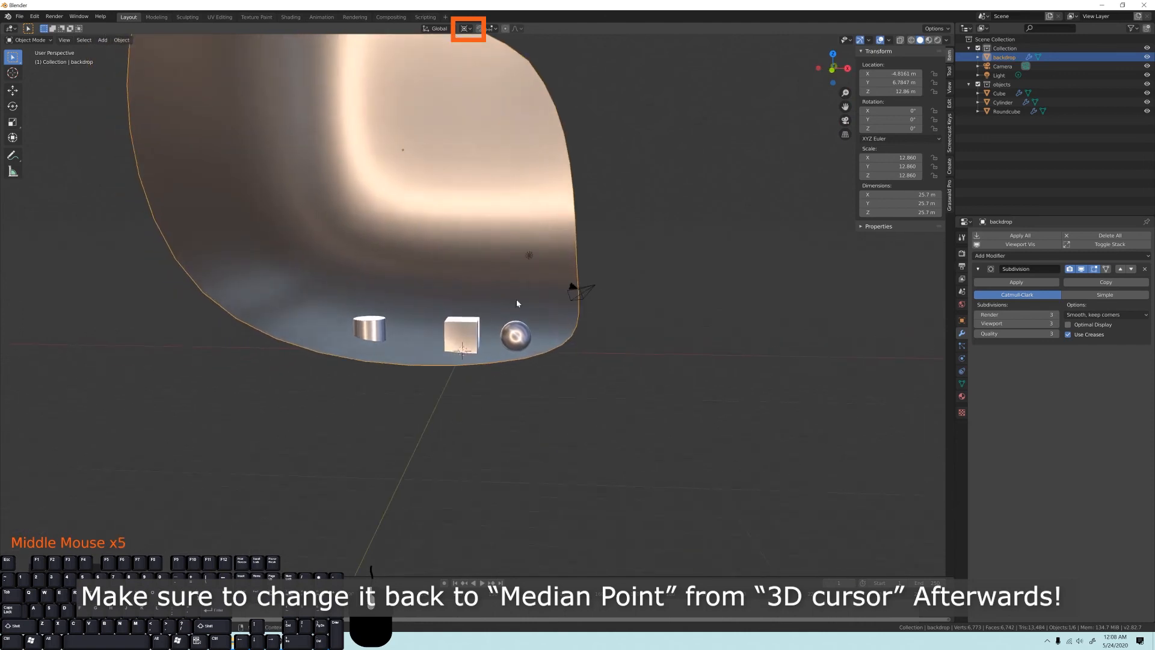
{"action": "key", "text": "s"}
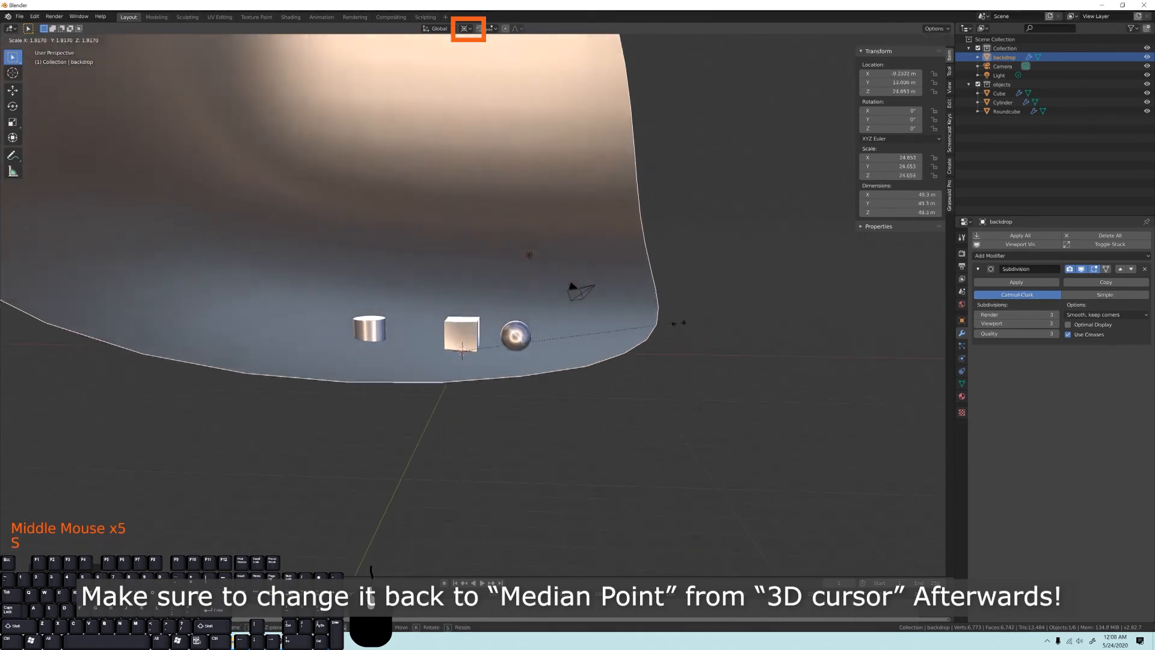
{"action": "left_click", "coordinate": [830, 353]}
{"action": "middle_click_drag", "start_coordinate": [434, 363], "coordinate": [577, 368]}
{"action": "middle_click_drag", "start_coordinate": [505, 359], "coordinate": [537, 332]}
{"action": "scroll", "coordinate": [590, 330], "scroll_direction": "down", "scroll_amount": 5}
{"action": "key", "text": "ctrl+z"}
{"action": "scroll", "coordinate": [539, 334], "scroll_direction": "up", "scroll_amount": 3}
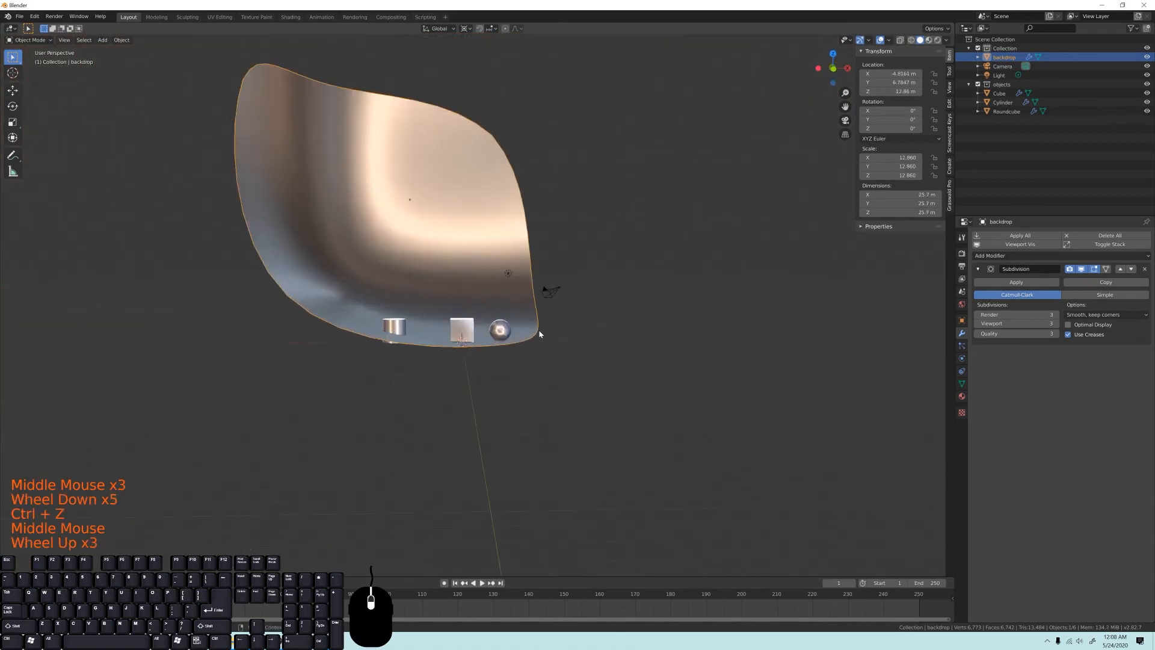
Collapse the backdrop's Subdivision modifier settings and inspect where the curved surface cuts through the cylinder's base.
{"action": "left_click", "coordinate": [978, 270]}
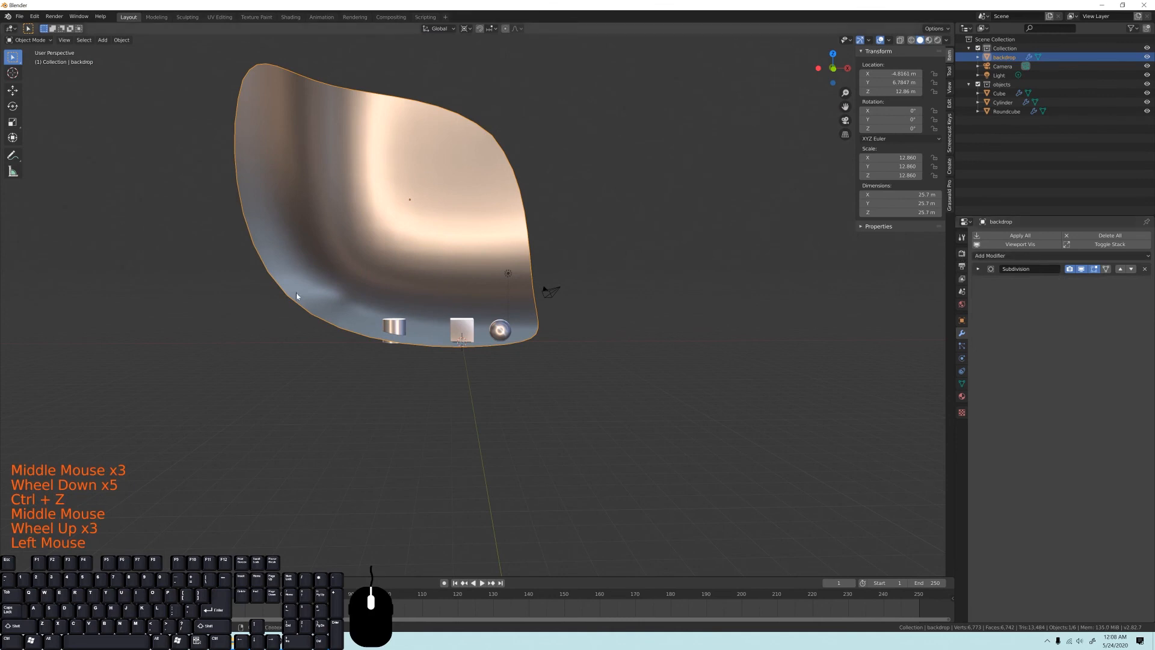
{"action": "scroll", "coordinate": [434, 378], "scroll_direction": "up", "scroll_amount": 5}
{"action": "middle_click_drag", "start_coordinate": [434, 377], "coordinate": [399, 382], "text": "shift"}
{"action": "scroll", "coordinate": [535, 341], "scroll_direction": "up", "scroll_amount": 3}
{"action": "middle_click_drag", "start_coordinate": [535, 341], "coordinate": [455, 268]}
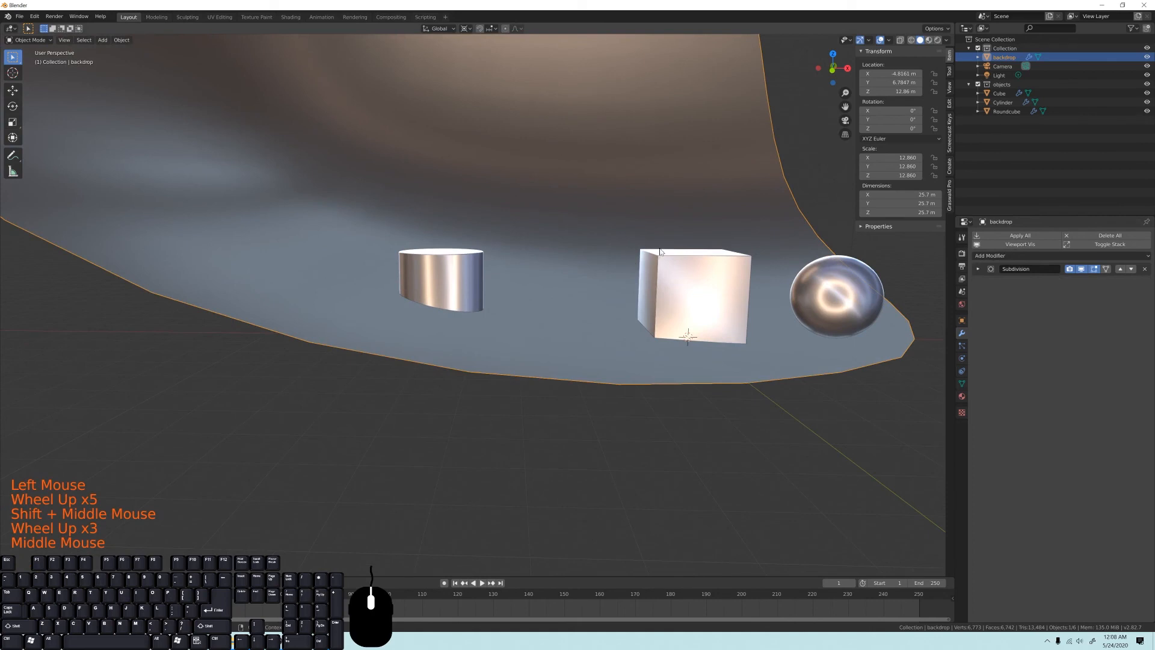
{"action": "middle_click_drag", "start_coordinate": [597, 290], "coordinate": [425, 239], "text": "shift"}
{"action": "scroll", "coordinate": [541, 259], "scroll_direction": "up", "scroll_amount": 4}
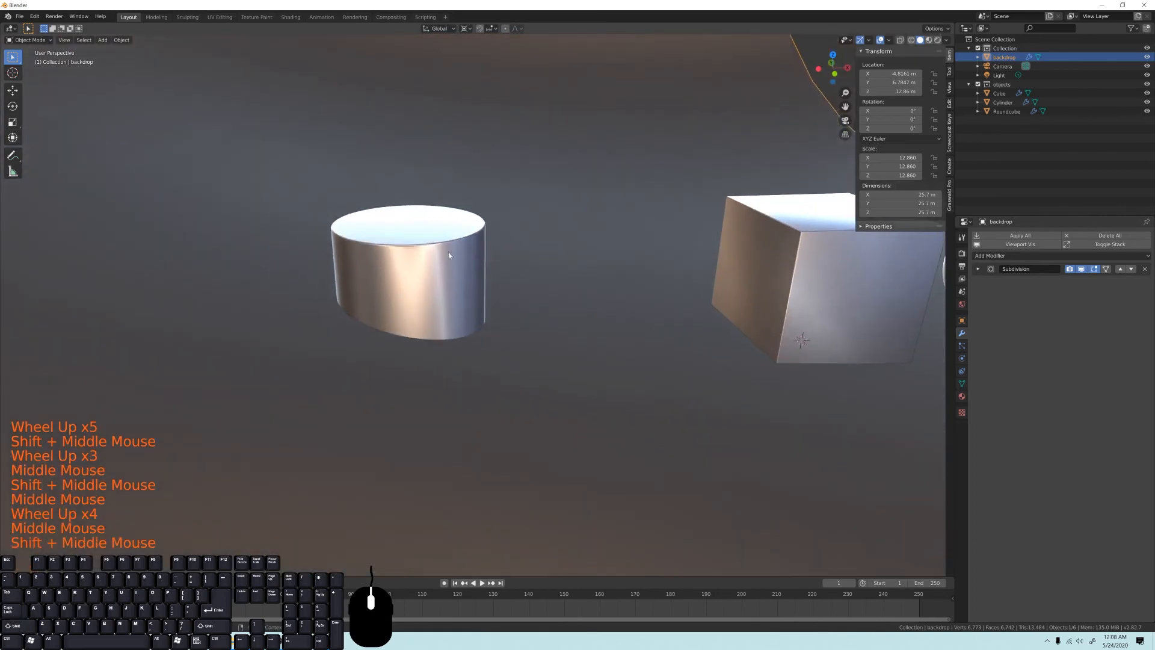
Add an Edge Split modifier to the backdrop and check its effect around the objects.
{"action": "left_click", "coordinate": [988, 256]}
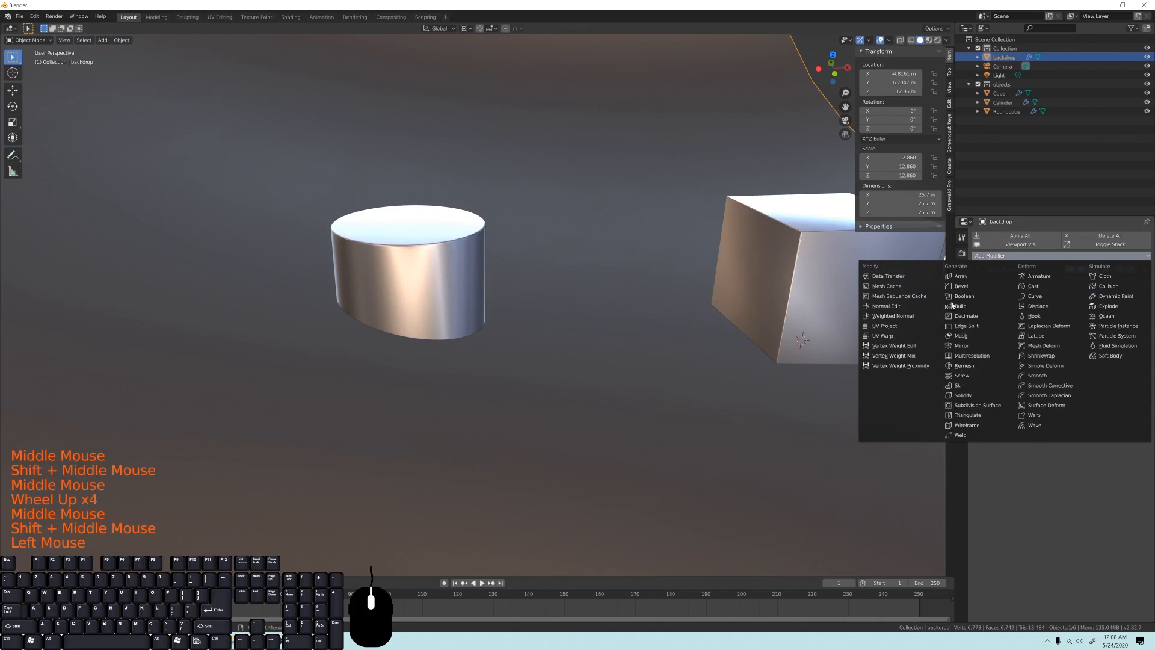
{"action": "left_click", "coordinate": [977, 405]}
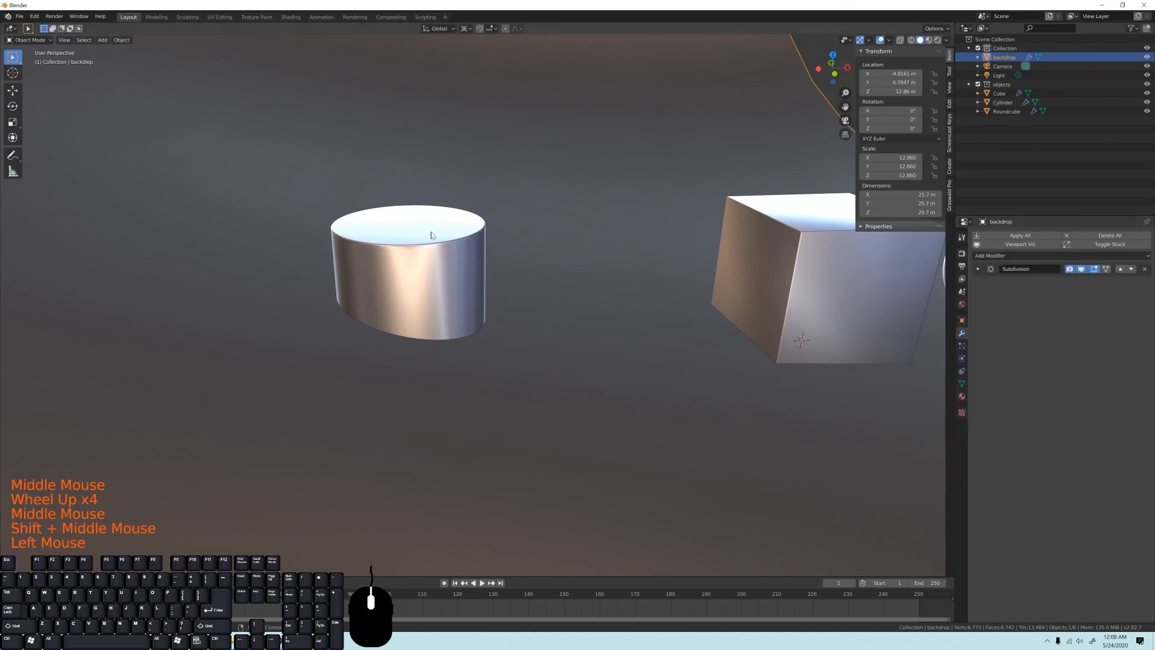
{"action": "left_click", "coordinate": [998, 255]}
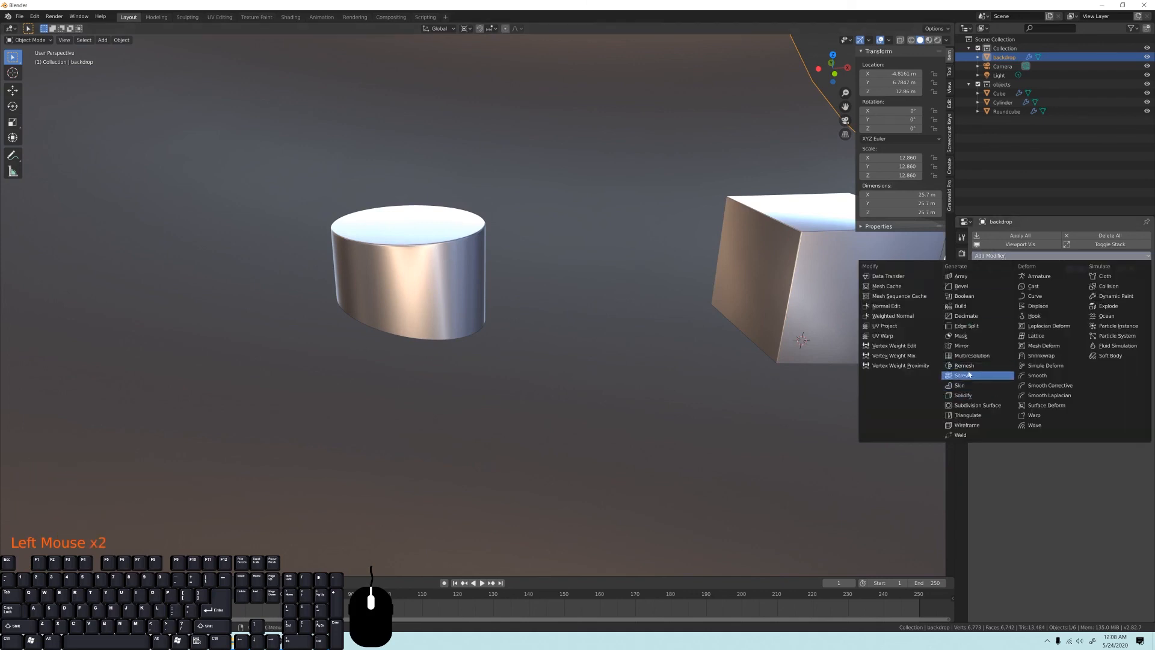
{"action": "left_click", "coordinate": [966, 326]}
{"action": "scroll", "coordinate": [816, 331], "scroll_direction": "down", "scroll_amount": 7}
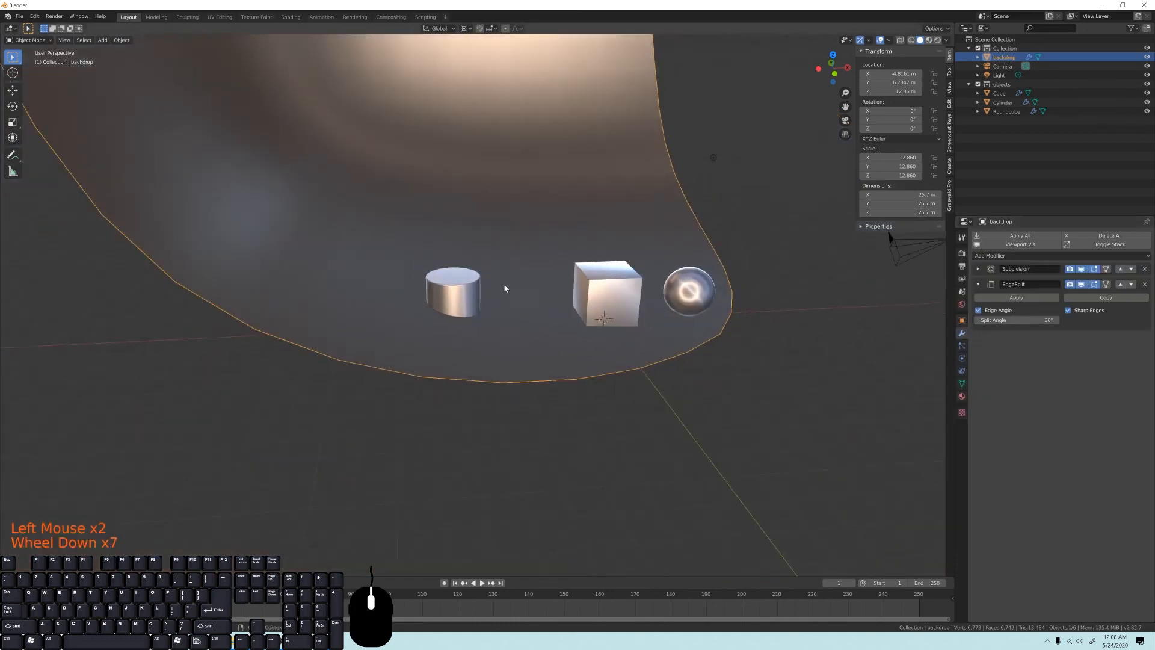
{"action": "middle_click_drag", "start_coordinate": [816, 331], "coordinate": [468, 261]}
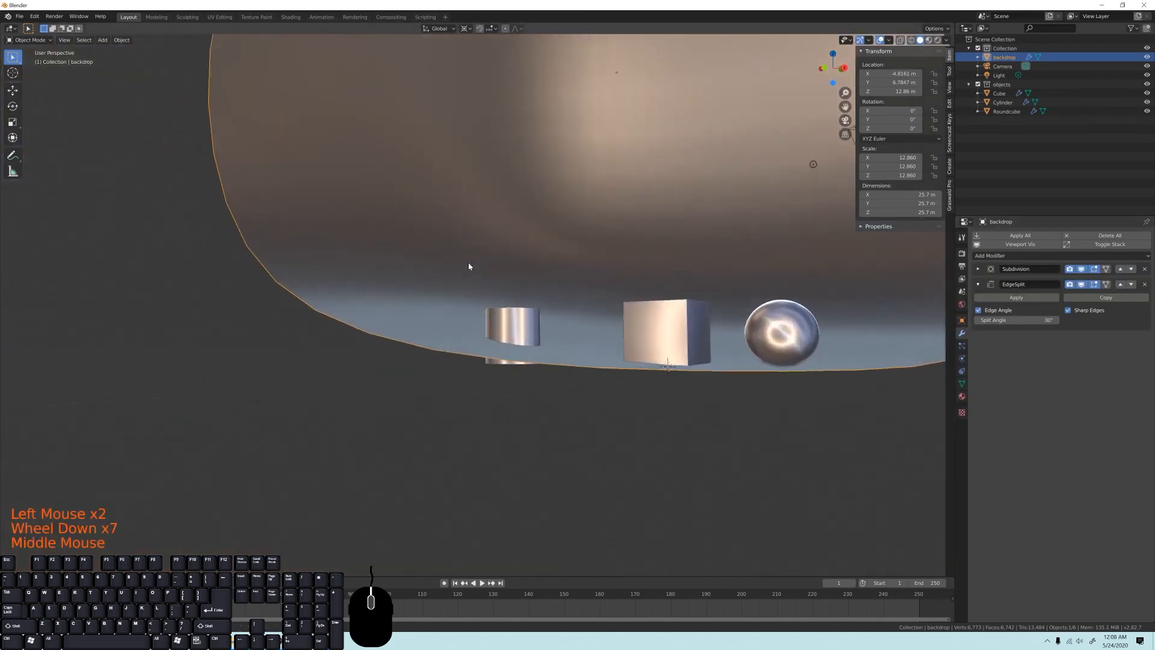
Try the Edge Split modifier above Subdivision in the backdrop's stack, and remove it.
{"action": "left_click", "coordinate": [1119, 284]}
{"action": "middle_click_drag", "start_coordinate": [457, 186], "coordinate": [402, 200]}
{"action": "scroll", "coordinate": [402, 200], "scroll_direction": "down", "scroll_amount": 6}
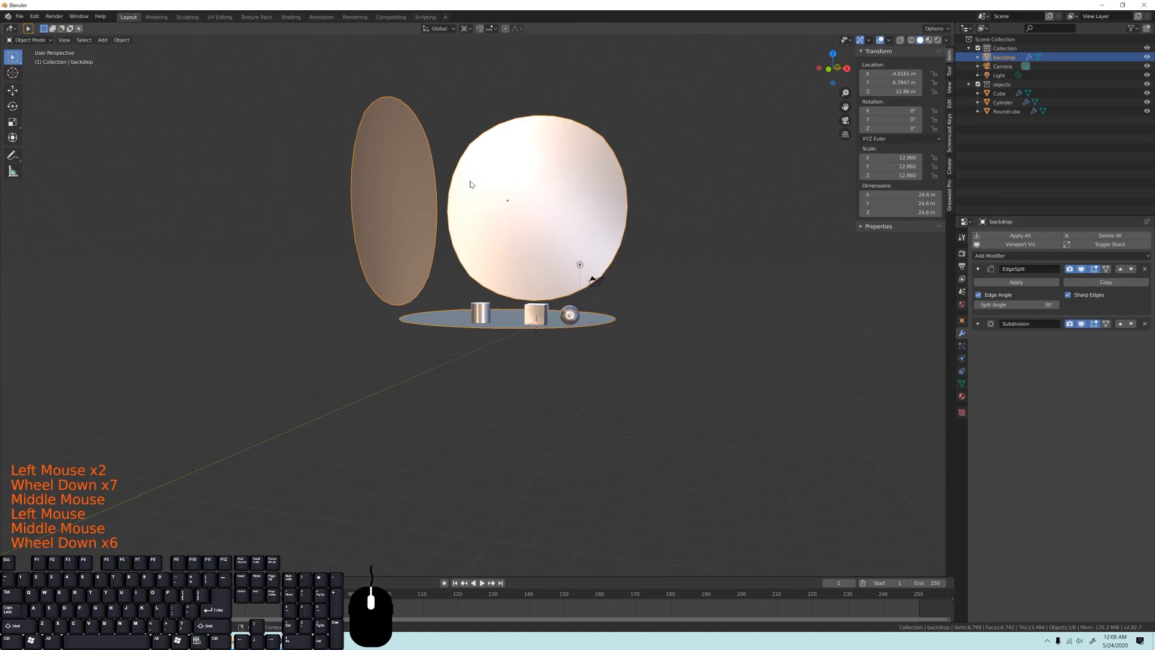
{"action": "middle_click_drag", "start_coordinate": [471, 184], "coordinate": [414, 240]}
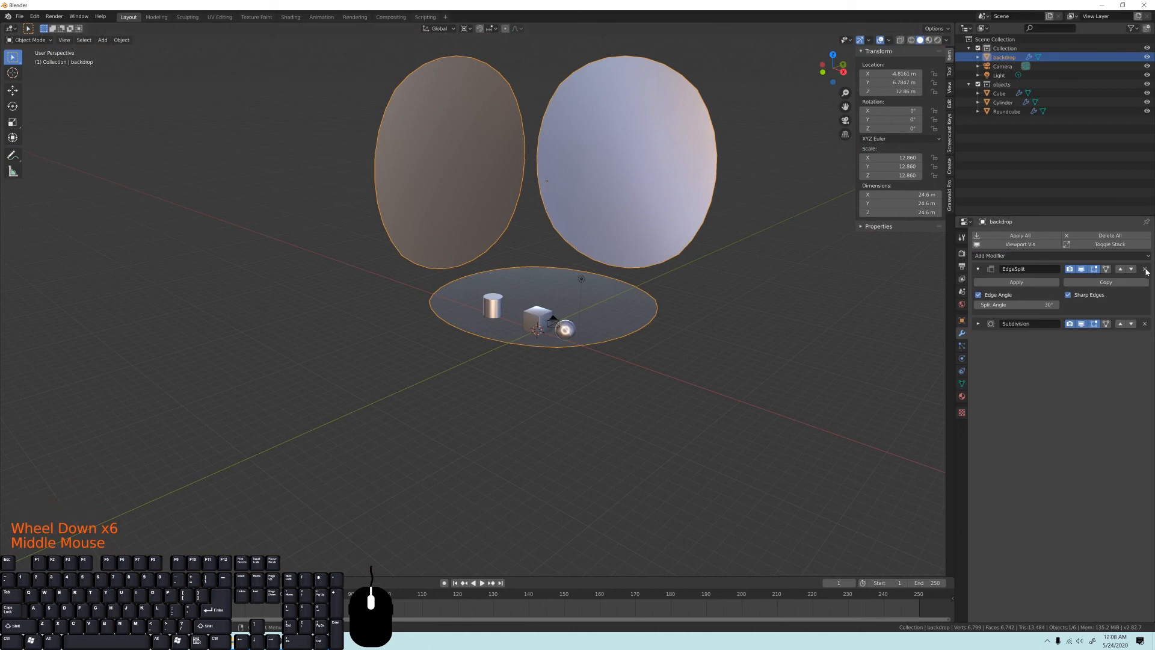
{"action": "left_click", "coordinate": [1144, 270]}
Add a Bevel modifier to the backdrop and inspect its effect at the inner corner.
{"action": "middle_click_drag", "start_coordinate": [489, 232], "coordinate": [478, 267]}
{"action": "scroll", "coordinate": [507, 217], "scroll_direction": "up", "scroll_amount": 2}
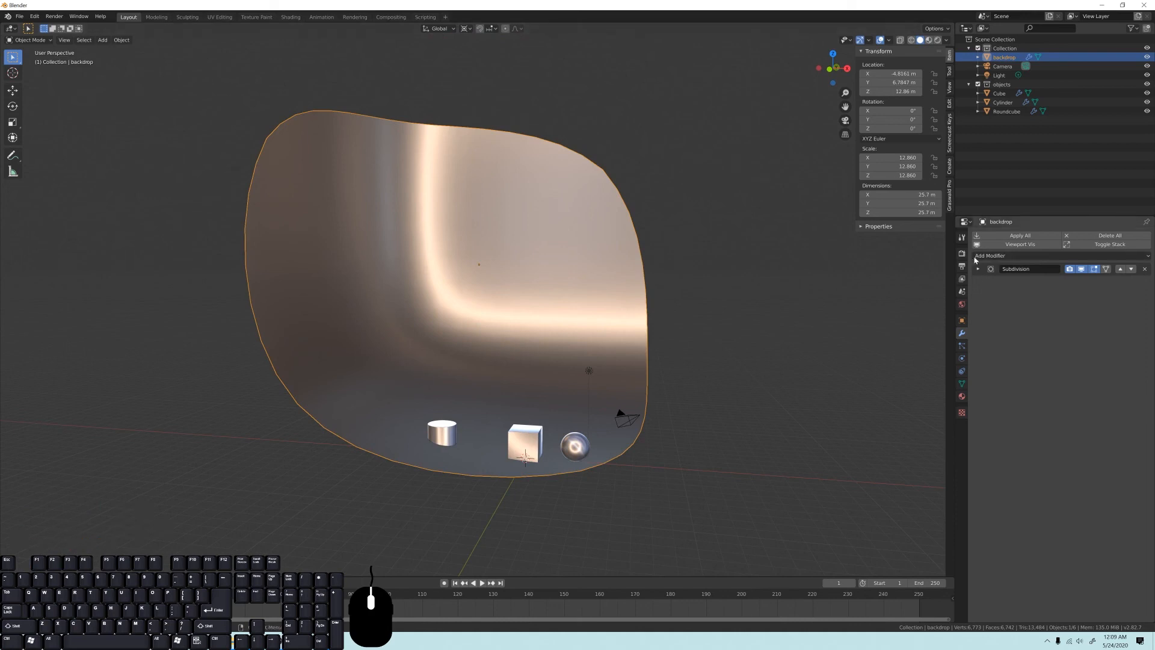
{"action": "left_click", "coordinate": [993, 257]}
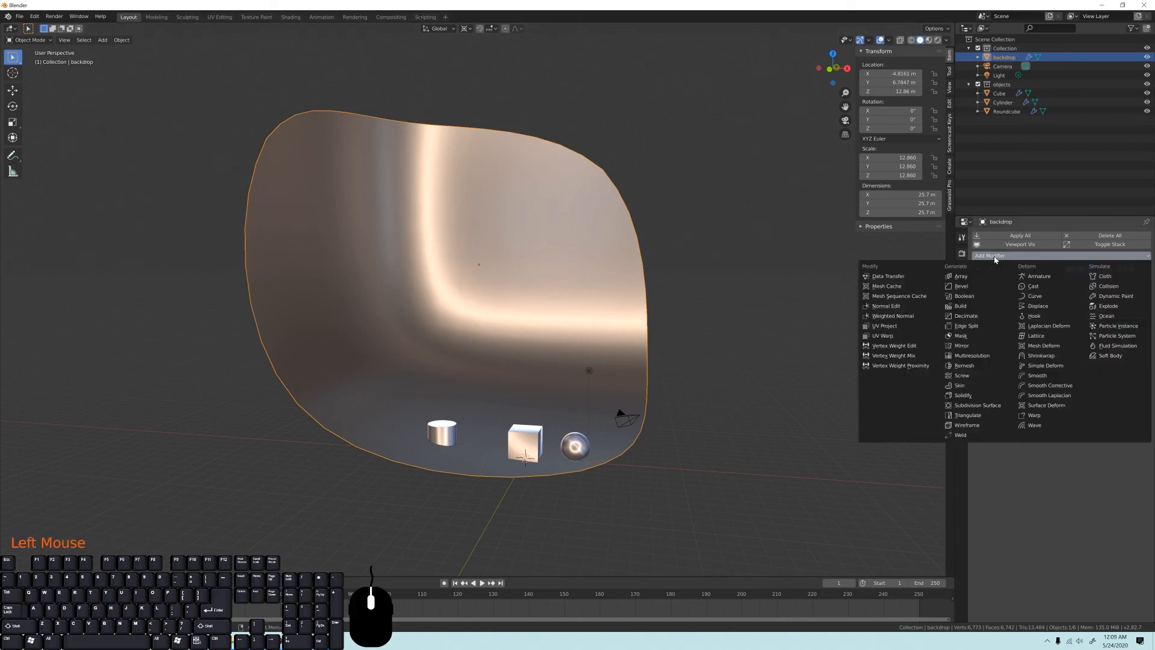
{"action": "left_click", "coordinate": [966, 287]}
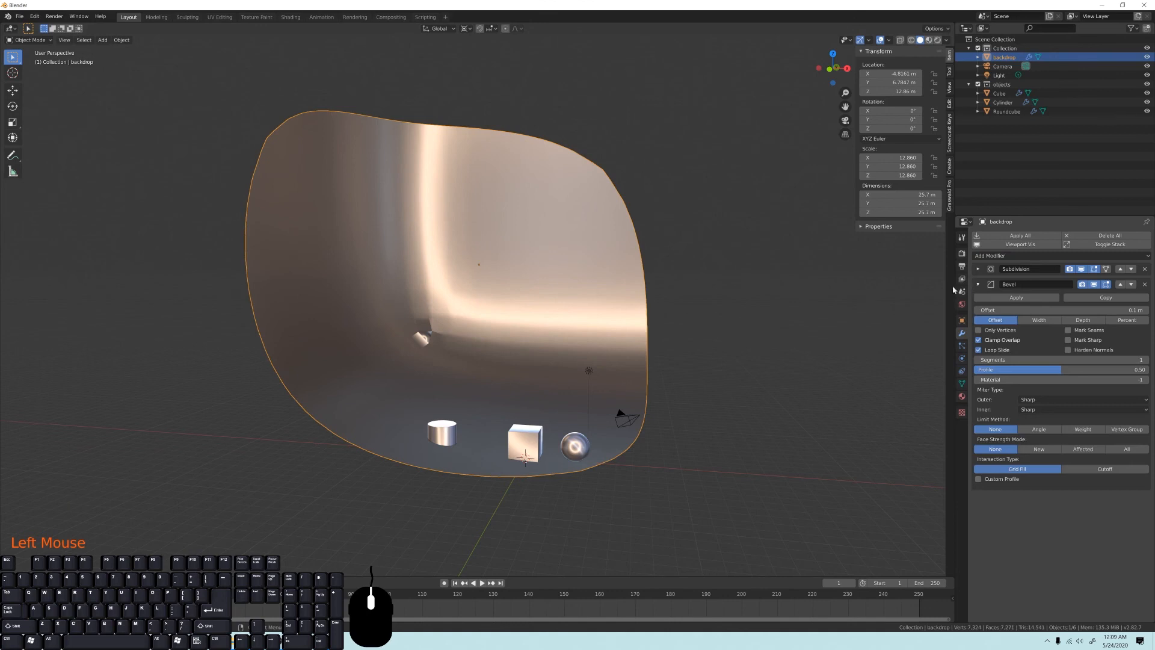
{"action": "scroll", "coordinate": [421, 313], "scroll_direction": "up", "scroll_amount": 5}
{"action": "middle_click_drag", "start_coordinate": [421, 313], "coordinate": [399, 343]}
Place the Bevel modifier above Subdivision in the backdrop's stack, collapse its settings, and check the backdrop's shape.
{"action": "left_click", "coordinate": [1120, 284]}
{"action": "scroll", "coordinate": [445, 325], "scroll_direction": "down", "scroll_amount": 6}
{"action": "left_click", "coordinate": [1130, 269]}
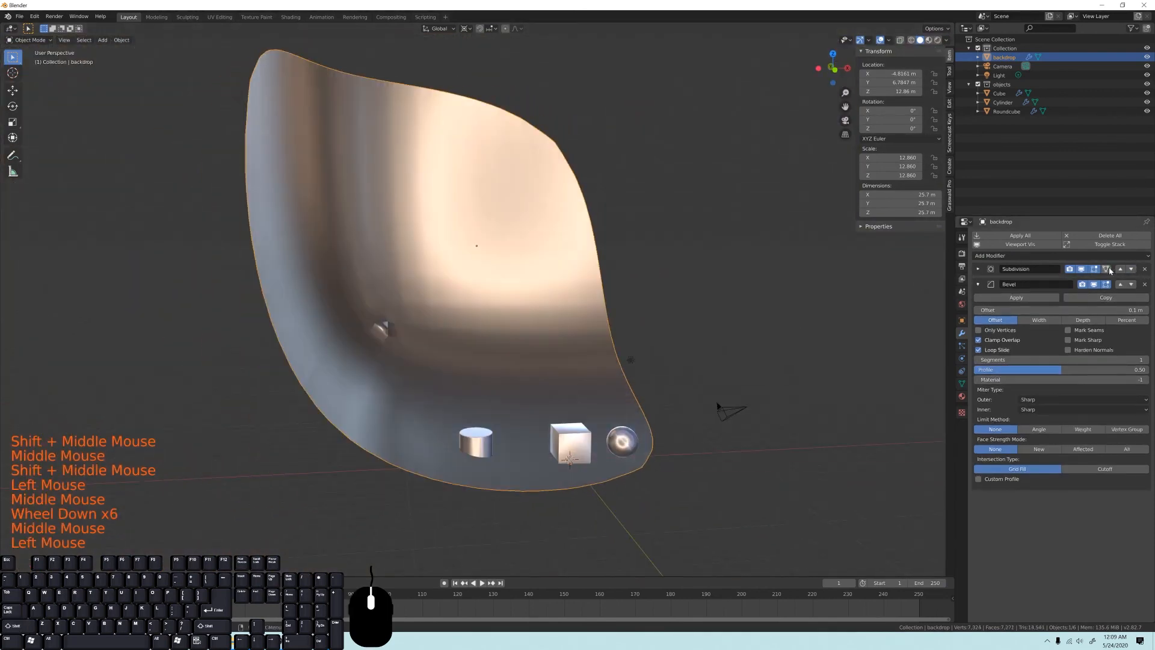
{"action": "left_click", "coordinate": [1120, 285]}
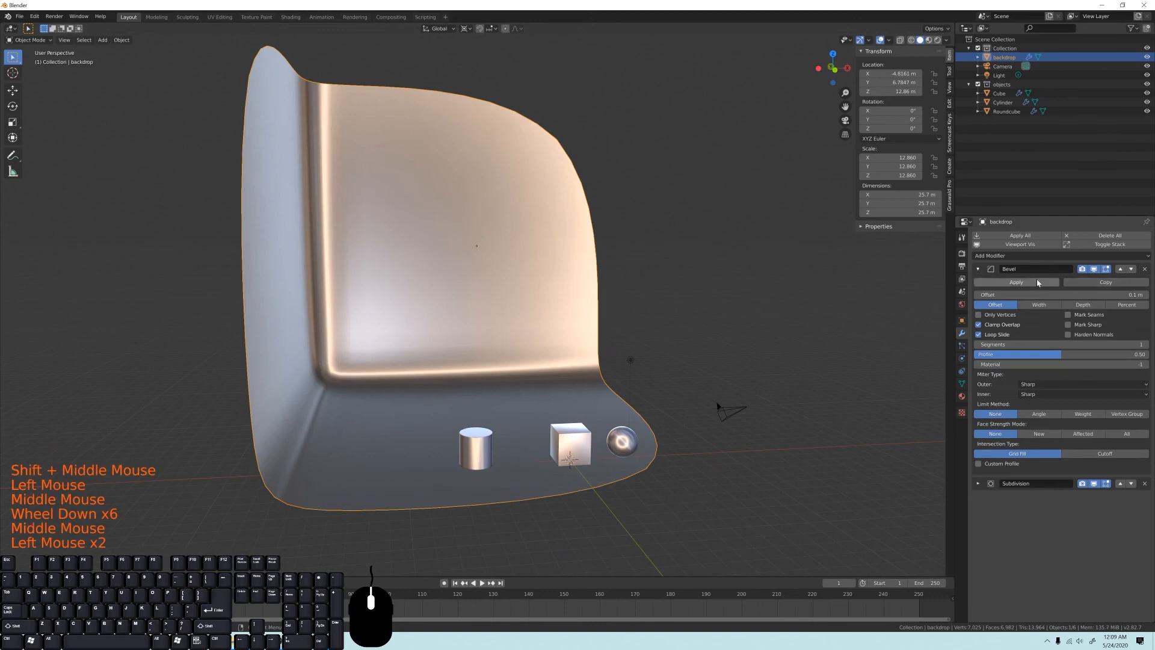
{"action": "left_click", "coordinate": [978, 269]}
{"action": "left_click", "coordinate": [499, 250]}
{"action": "middle_click_drag", "start_coordinate": [499, 250], "coordinate": [525, 324]}
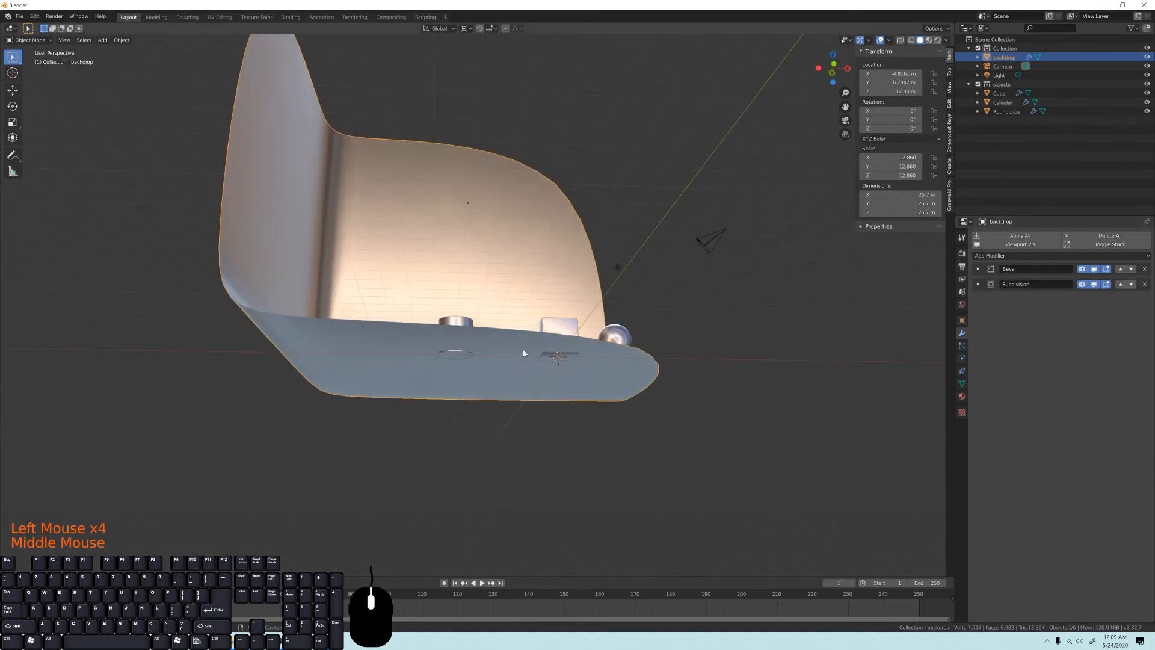
{"action": "middle_click_drag", "start_coordinate": [451, 352], "coordinate": [431, 350]}
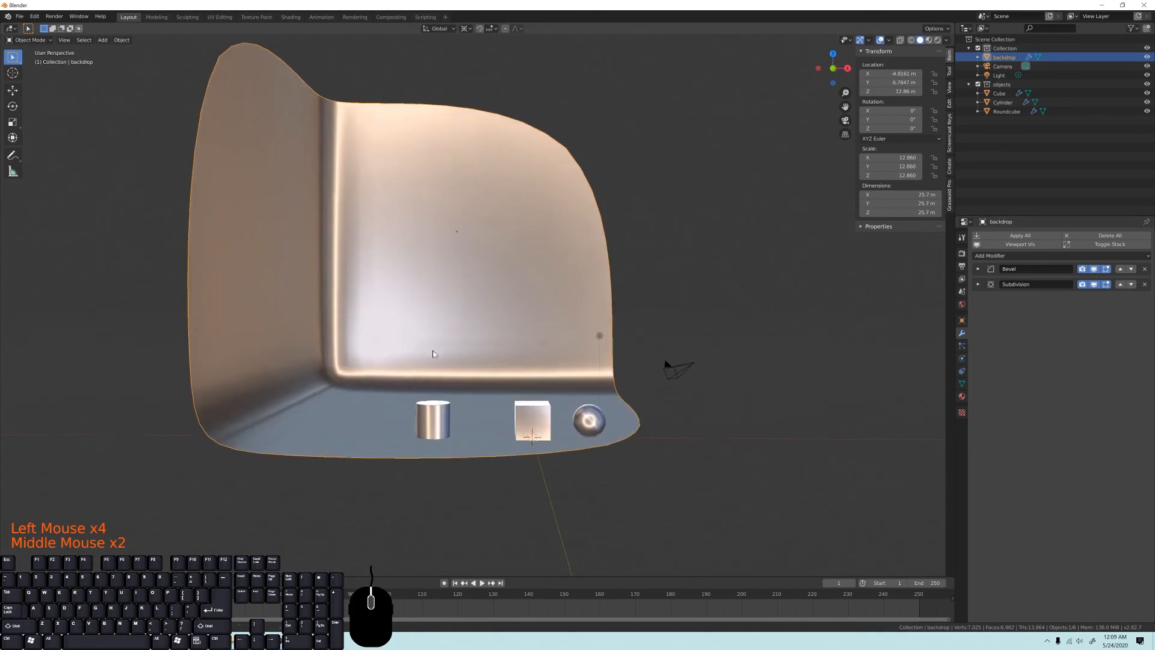
Expand the backdrop's Bevel modifier settings and reduce its offset to about 0.068 m.
{"action": "left_click", "coordinate": [371, 348]}
{"action": "left_click", "coordinate": [979, 269]}
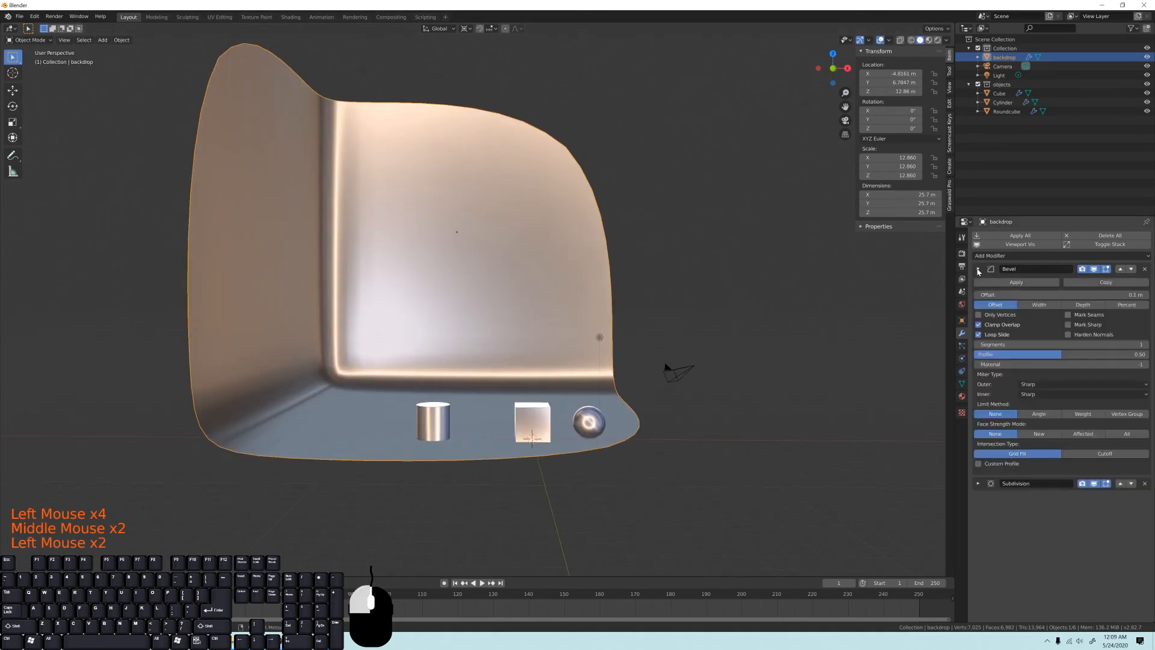
{"action": "mouse_move", "coordinate": [1058, 294]}
{"action": "left_mouse_down", "text": "shift"}
{"action": "mouse_move", "coordinate": [1092, 295]}
{"action": "mouse_move", "coordinate": [1080, 294]}
{"action": "left_mouse_up", "text": "shift"}
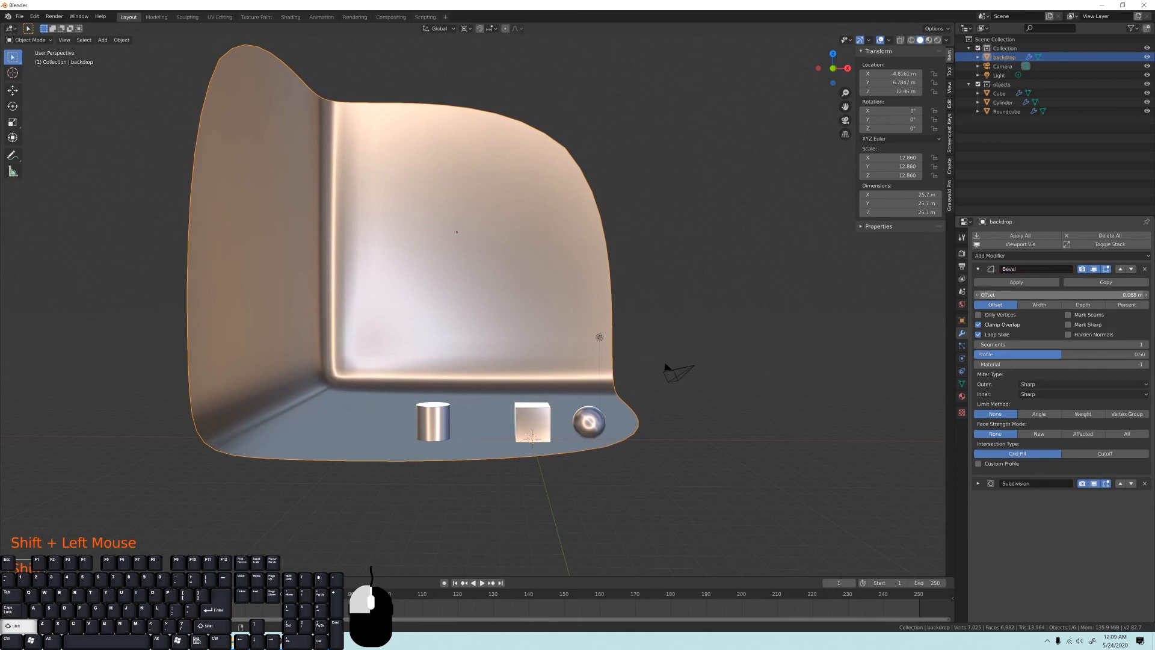
Scale the backdrop up uniformly until it measures about 42.1 m on each side.
{"action": "scroll", "coordinate": [673, 361], "scroll_direction": "up", "scroll_amount": 2}
{"action": "middle_click_drag", "start_coordinate": [674, 385], "coordinate": [676, 327]}
{"action": "key", "text": "s"}
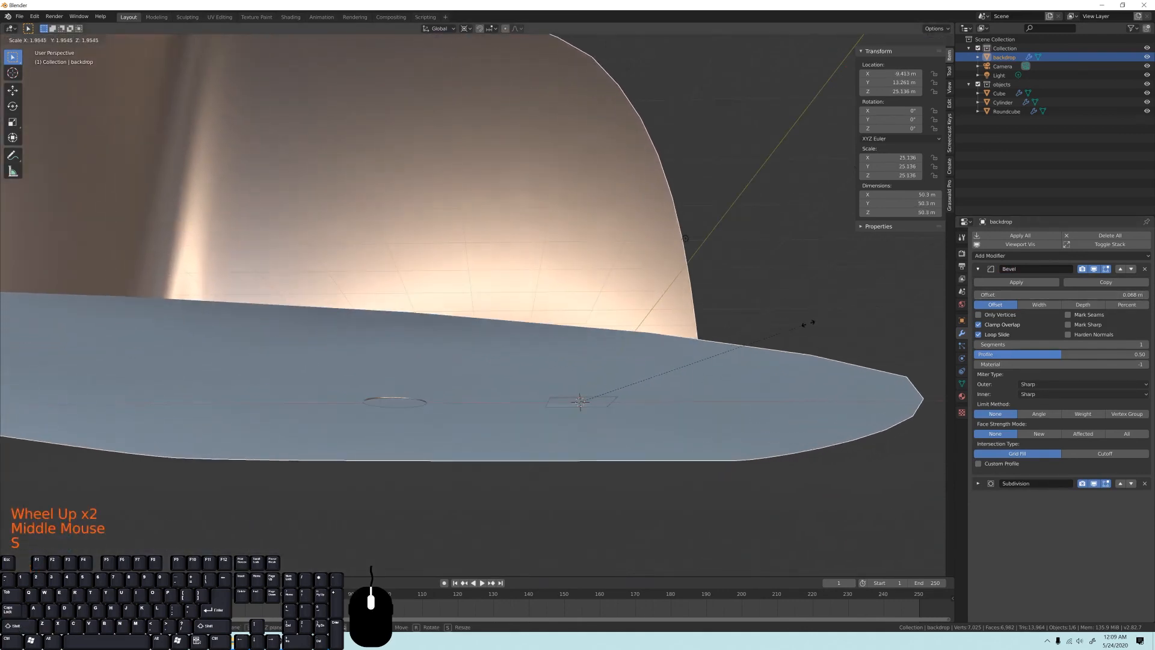
{"action": "left_click", "coordinate": [717, 355]}
{"action": "middle_click_drag", "start_coordinate": [668, 364], "coordinate": [825, 288]}
{"action": "scroll", "coordinate": [644, 315], "scroll_direction": "down", "scroll_amount": 2}
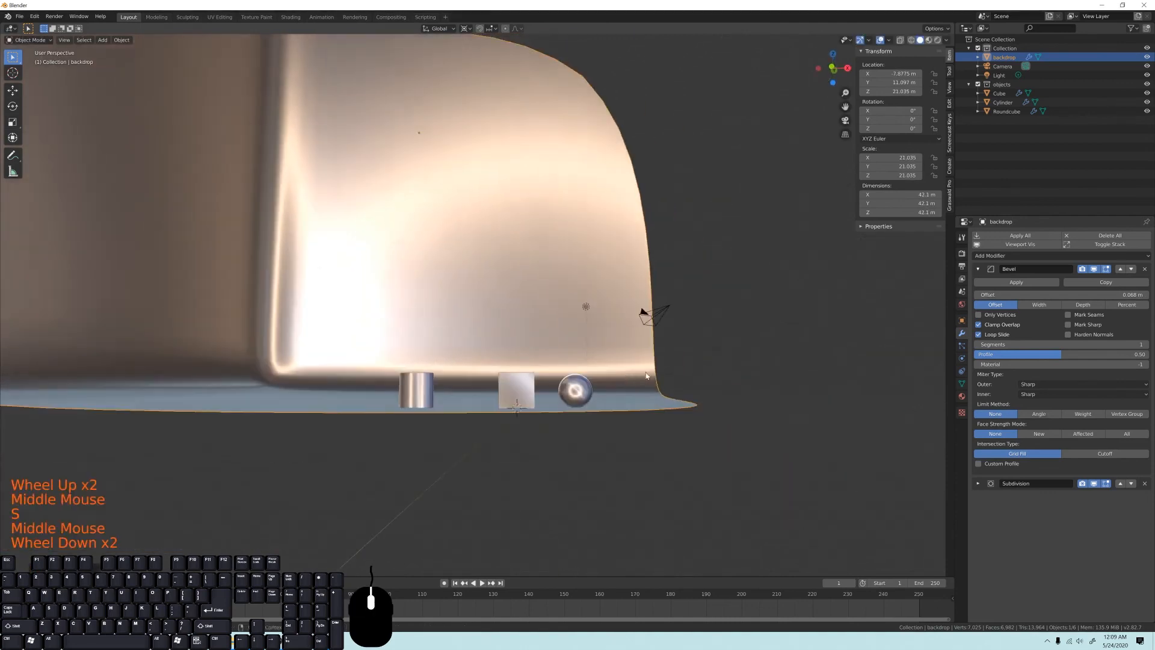
{"action": "middle_click_drag", "start_coordinate": [644, 315], "coordinate": [617, 338]}
{"action": "key", "text": "g"}
{"action": "key", "text": "z"}
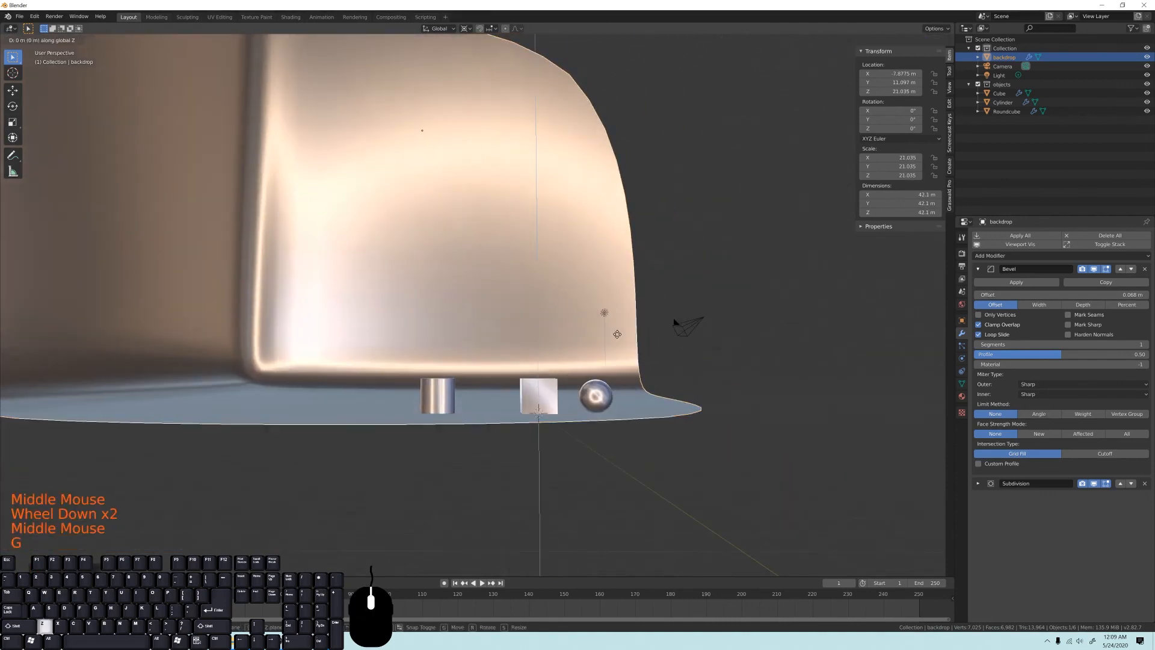
{"action": "right_click", "coordinate": [617, 334]}
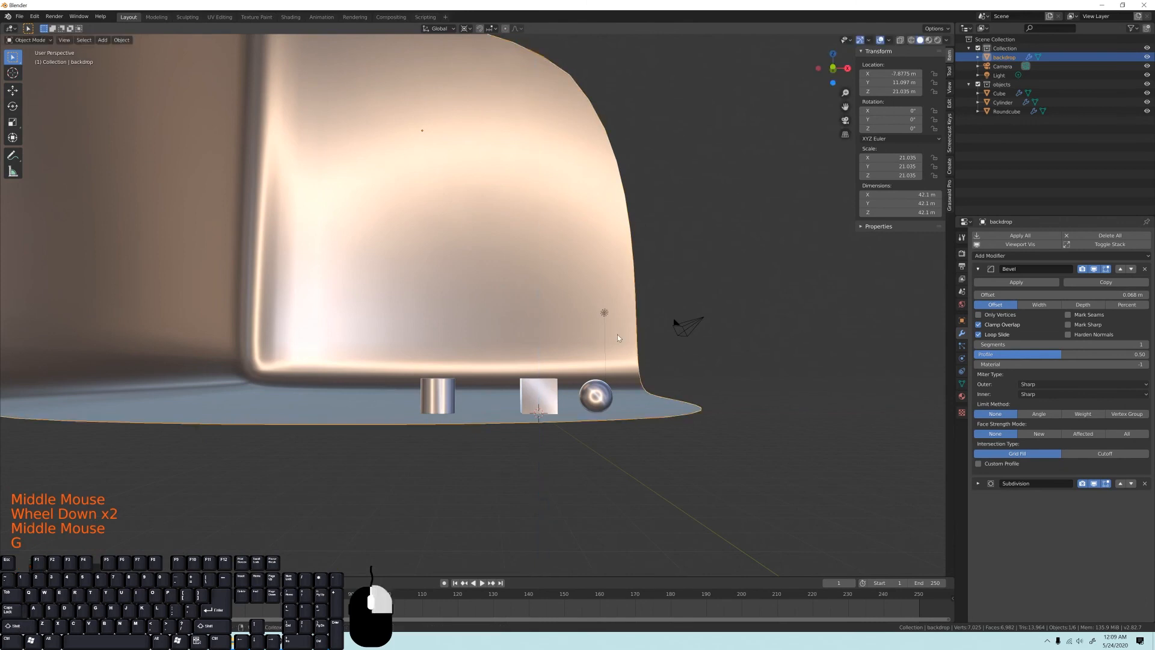
Examine in front view how the bases of the cylinder, cube and sphere meet the backdrop floor.
{"action": "key", "text": "KP_1"}
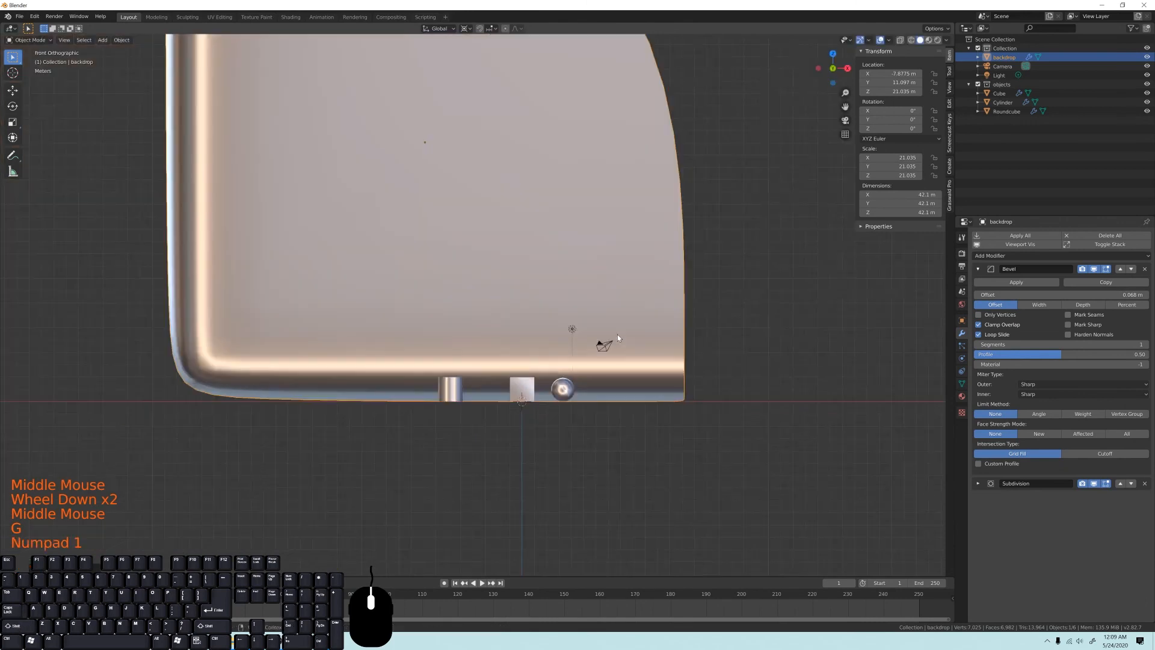
{"action": "scroll", "coordinate": [618, 334], "scroll_direction": "up", "scroll_amount": 5}
{"action": "middle_click_drag", "start_coordinate": [653, 355], "coordinate": [492, 297], "text": "shift"}
{"action": "scroll", "coordinate": [492, 297], "scroll_direction": "up", "scroll_amount": 5}
{"action": "middle_click_drag", "start_coordinate": [544, 327], "coordinate": [708, 299], "text": "shift"}
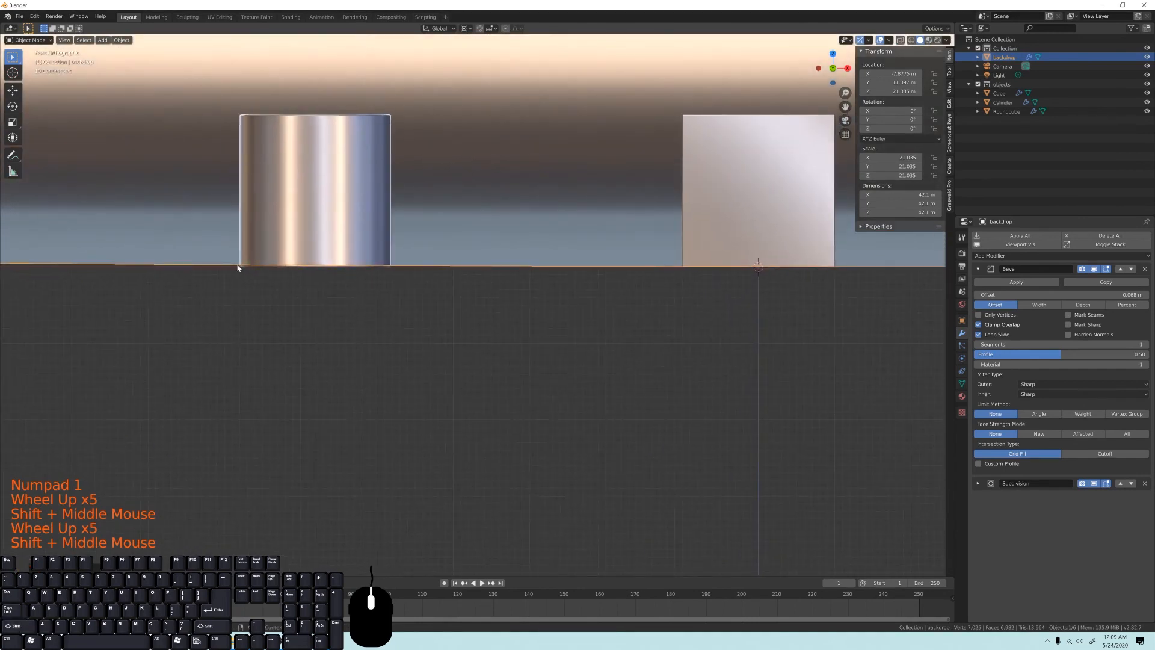
{"action": "middle_click_drag", "start_coordinate": [550, 297], "coordinate": [516, 299], "text": "shift"}
{"action": "middle_click_drag", "start_coordinate": [748, 276], "coordinate": [531, 289], "text": "shift"}
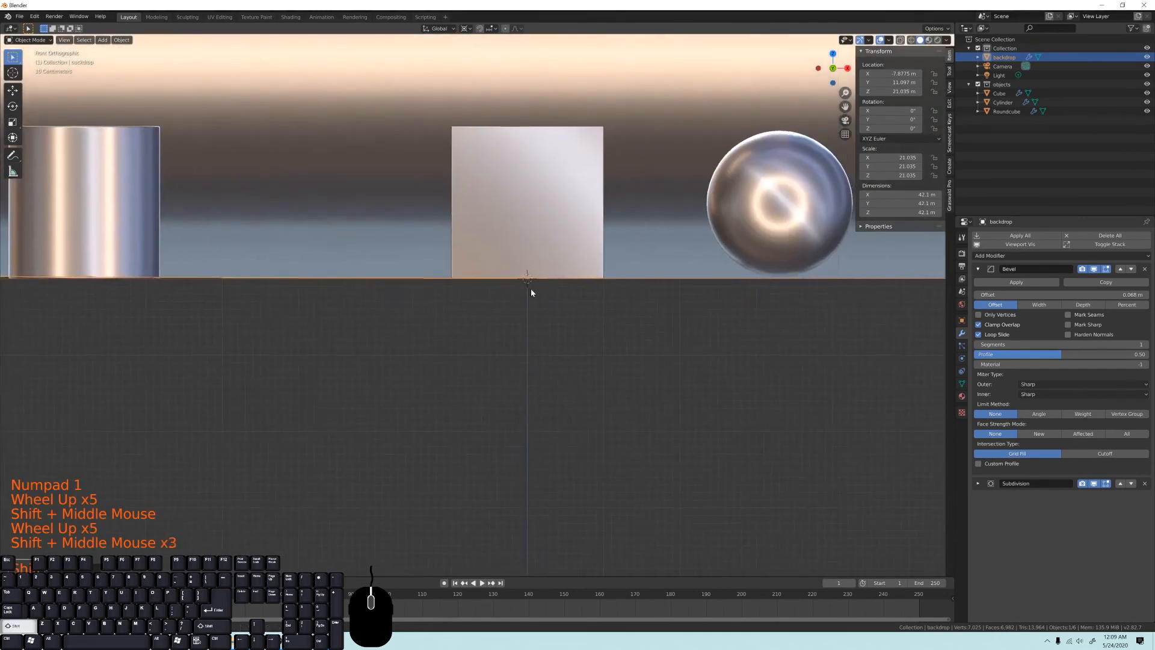
{"action": "middle_click_drag", "start_coordinate": [149, 265], "coordinate": [243, 266], "text": "shift"}
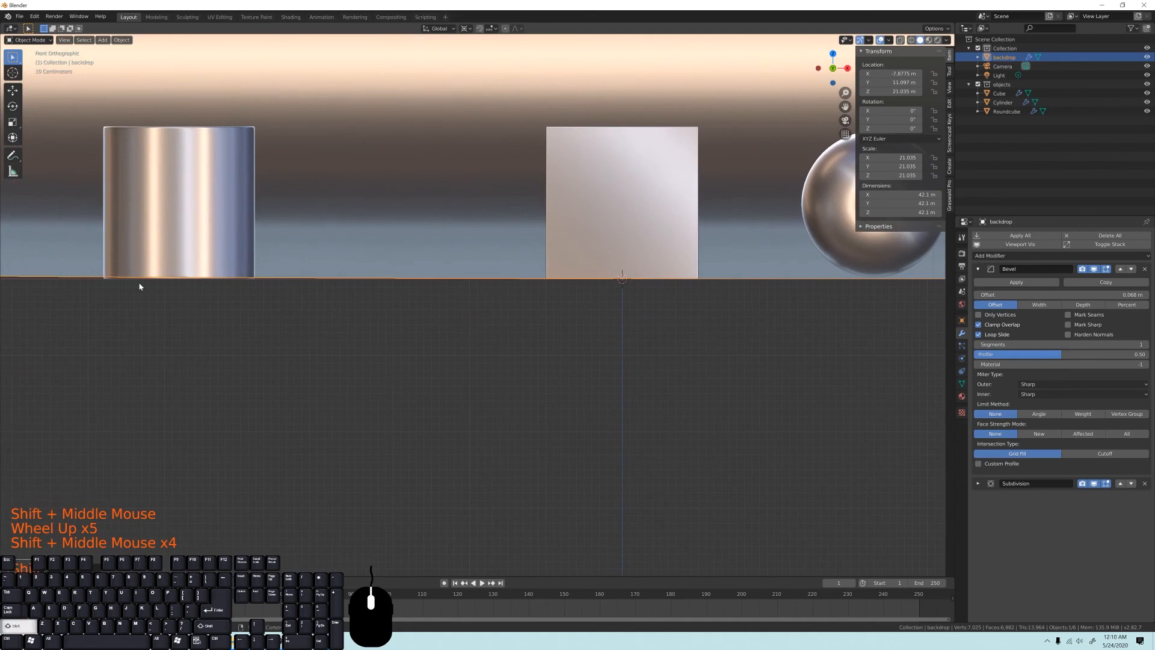
{"action": "middle_click_drag", "start_coordinate": [184, 232], "coordinate": [274, 247], "text": "shift"}
{"action": "left_click", "coordinate": [274, 247]}
{"action": "key", "text": "g"}
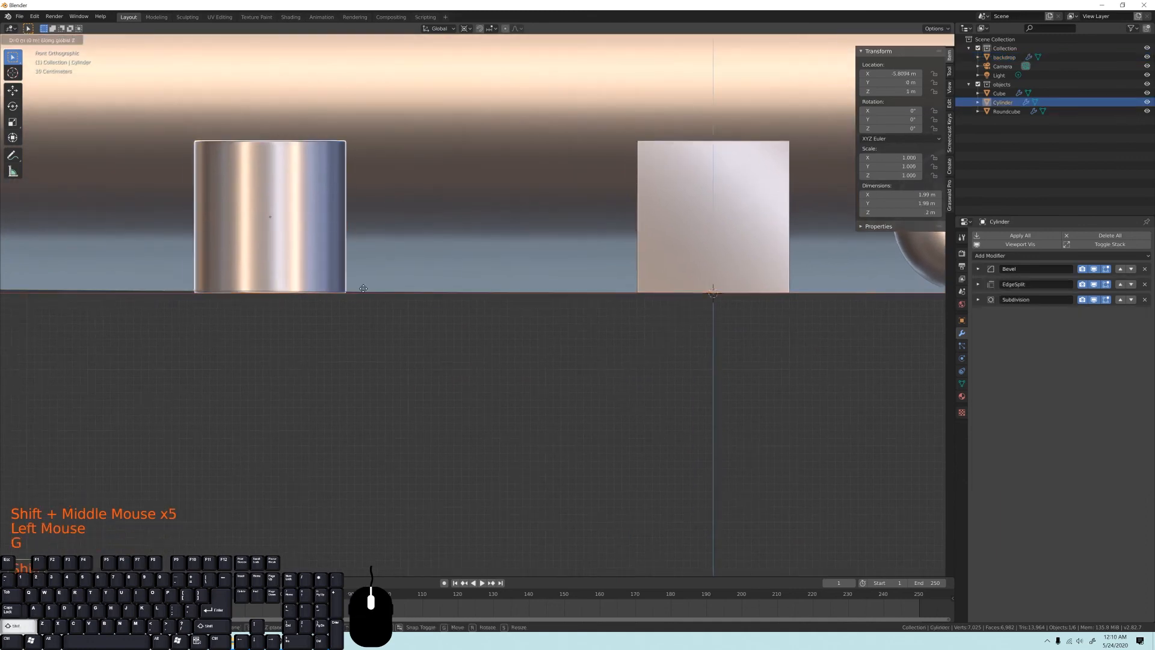
{"action": "left_click", "coordinate": [489, 269]}
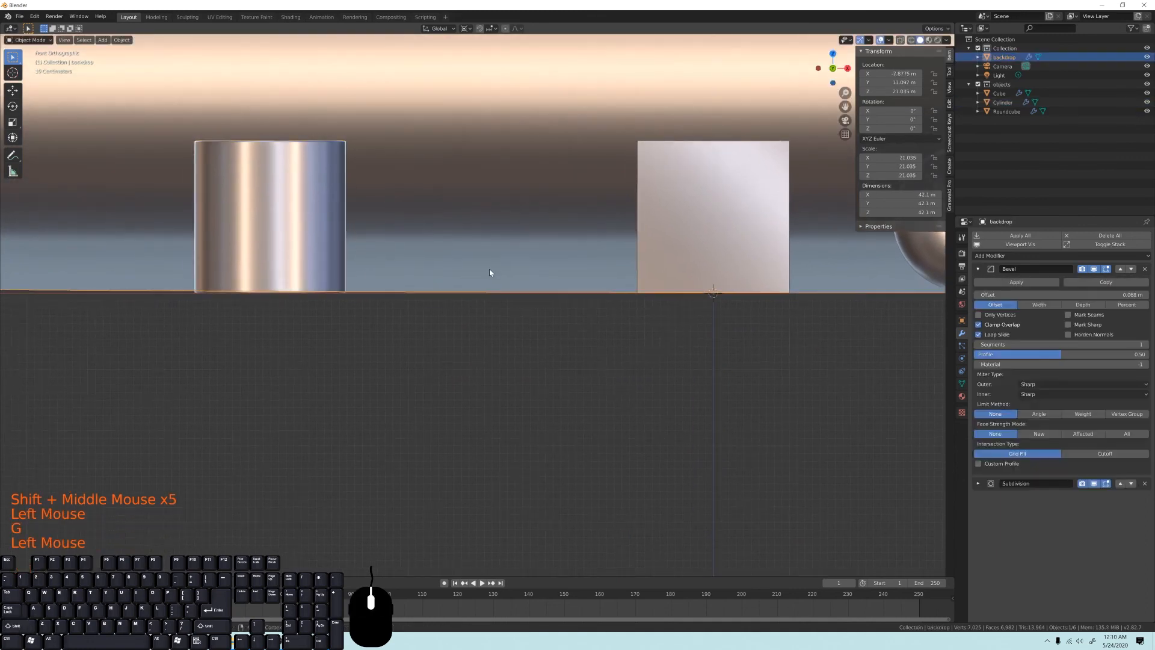
{"action": "key", "text": "g"}
{"action": "key", "text": "shift+z"}
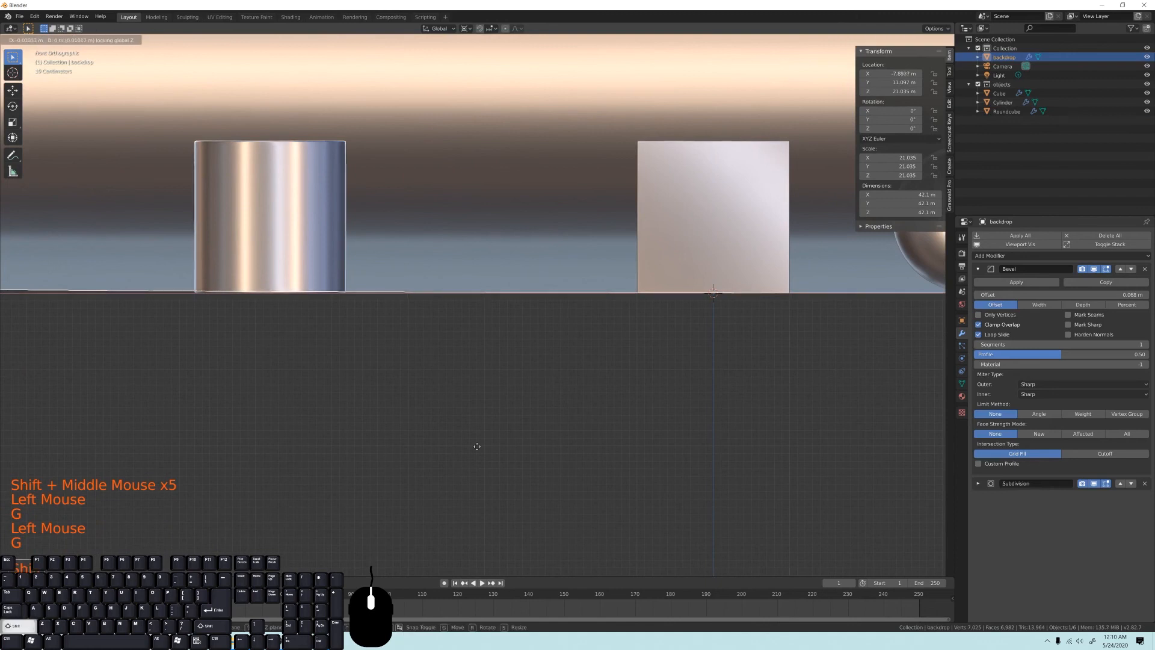
{"action": "key", "text": "z"}
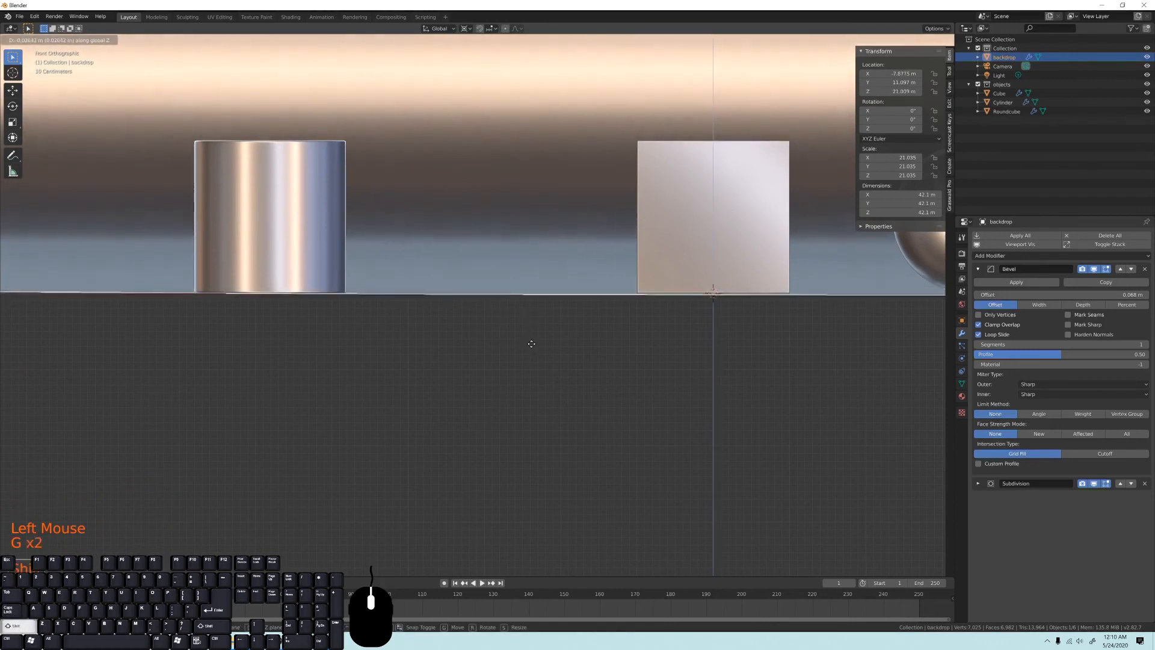
{"action": "right_click", "coordinate": [530, 346]}
Deselect everything and reduce the backdrop's Bevel offset to about 0.018 m.
{"action": "scroll", "coordinate": [528, 330], "scroll_direction": "down", "scroll_amount": 4}
{"action": "middle_click_drag", "start_coordinate": [525, 317], "coordinate": [528, 368]}
{"action": "scroll", "coordinate": [523, 325], "scroll_direction": "down", "scroll_amount": 9}
{"action": "key", "text": "alt+a"}
{"action": "scroll", "coordinate": [523, 328], "scroll_direction": "up", "scroll_amount": 3}
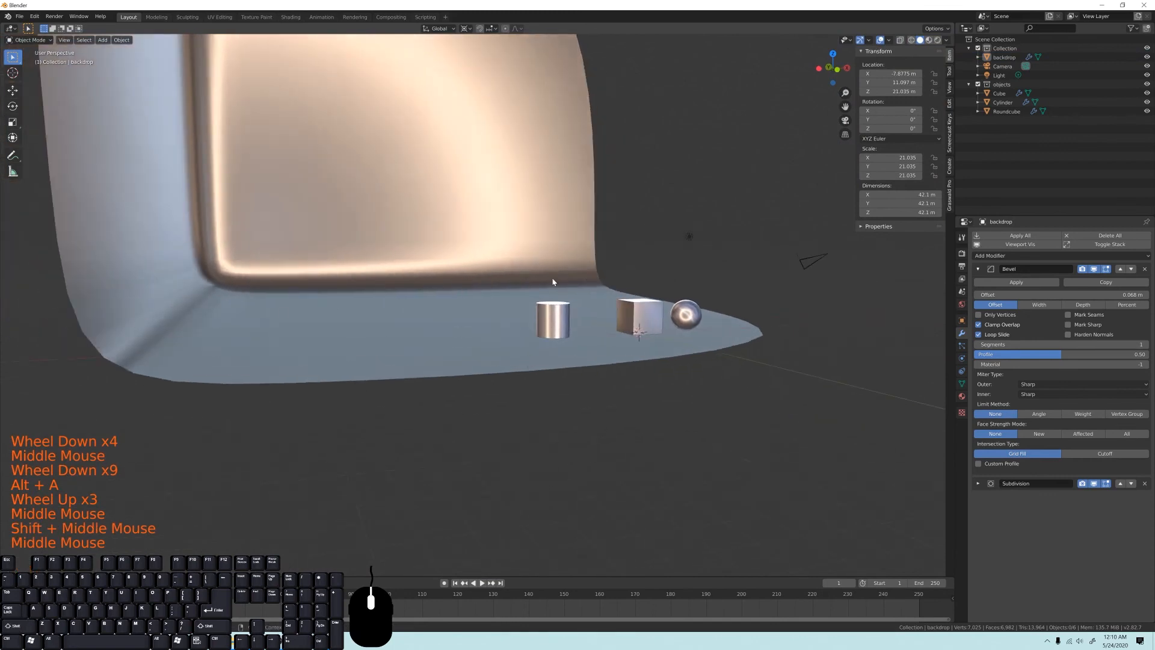
{"action": "left_click_drag", "start_coordinate": [1035, 294], "coordinate": [1009, 294], "text": "shift"}
Inspect the backdrop's inner corner and the floor around the objects from several angles.
{"action": "middle_click_drag", "start_coordinate": [432, 385], "coordinate": [433, 348]}
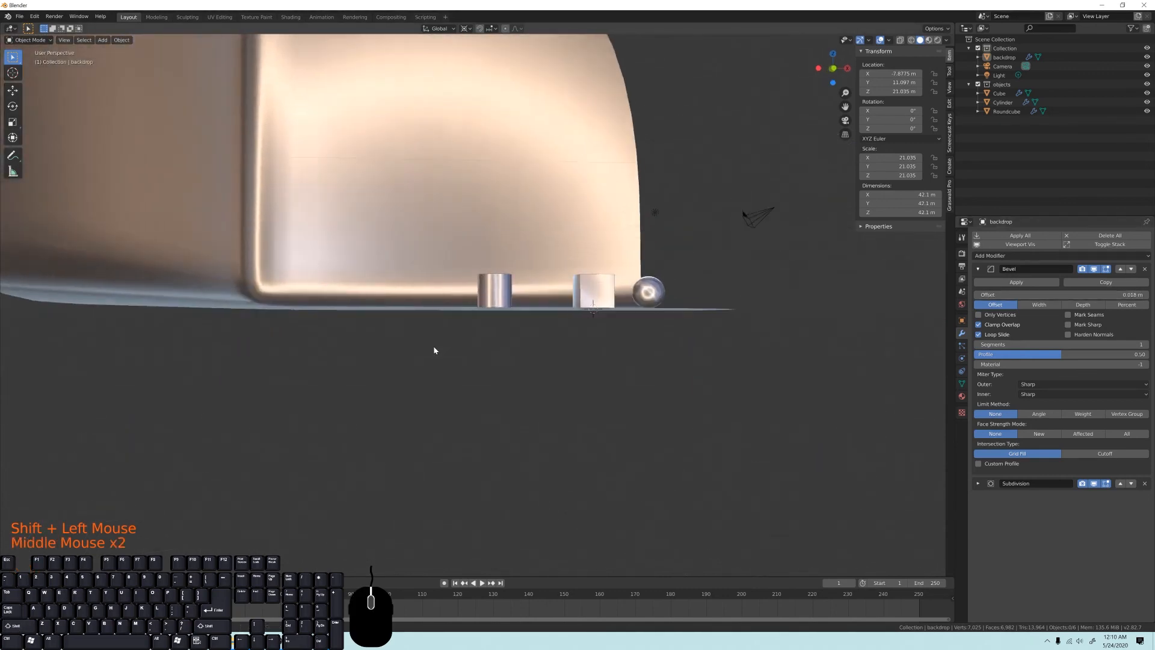
{"action": "scroll", "coordinate": [481, 339], "scroll_direction": "up", "scroll_amount": 3}
{"action": "middle_click_drag", "start_coordinate": [532, 333], "coordinate": [490, 306]}
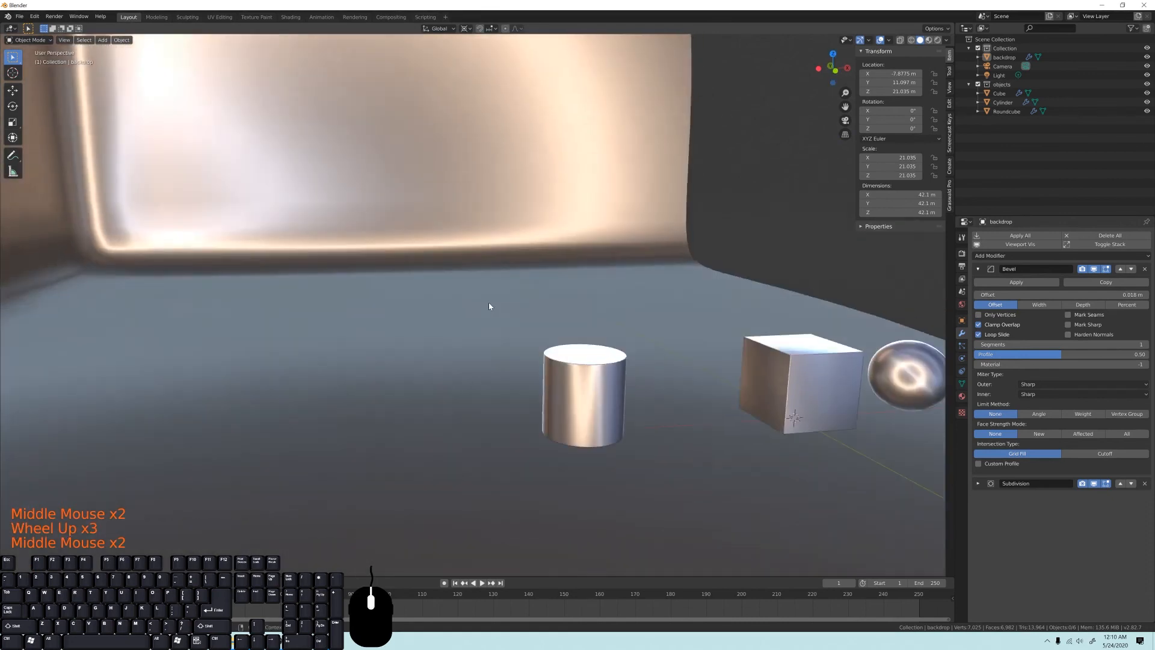
{"action": "scroll", "coordinate": [421, 325], "scroll_direction": "down", "scroll_amount": 5}
{"action": "middle_click_drag", "start_coordinate": [421, 324], "coordinate": [436, 330], "text": "shift"}
{"action": "middle_click_drag", "start_coordinate": [436, 330], "coordinate": [383, 278]}
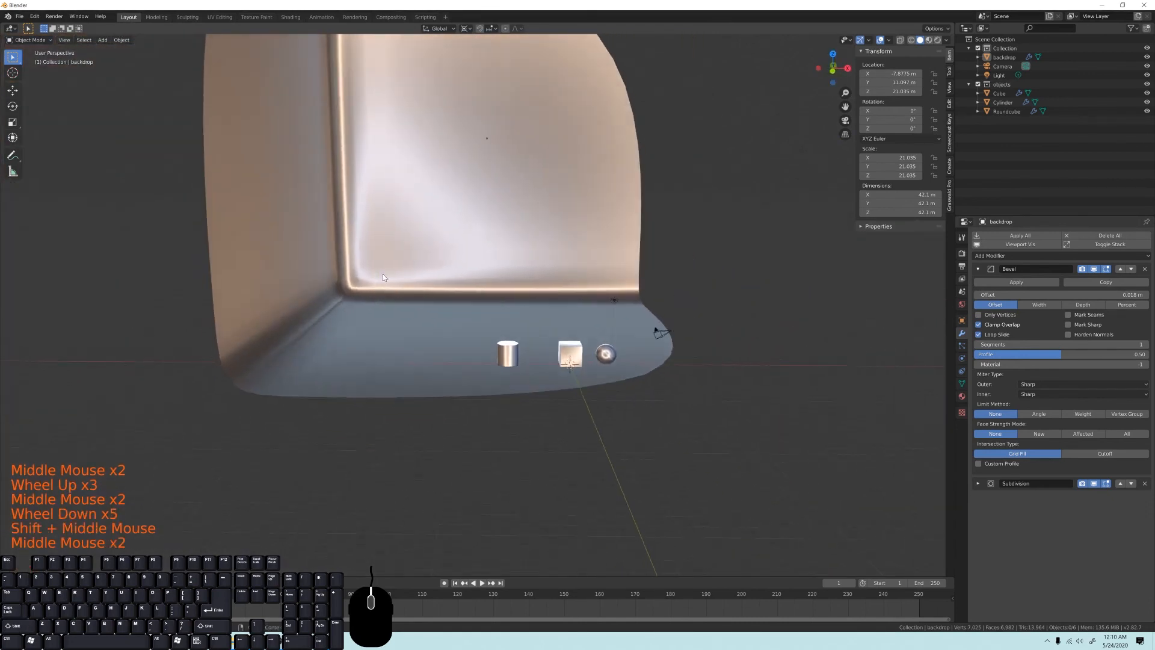
{"action": "middle_click_drag", "start_coordinate": [316, 158], "coordinate": [362, 172]}
{"action": "middle_click_drag", "start_coordinate": [465, 159], "coordinate": [425, 192]}
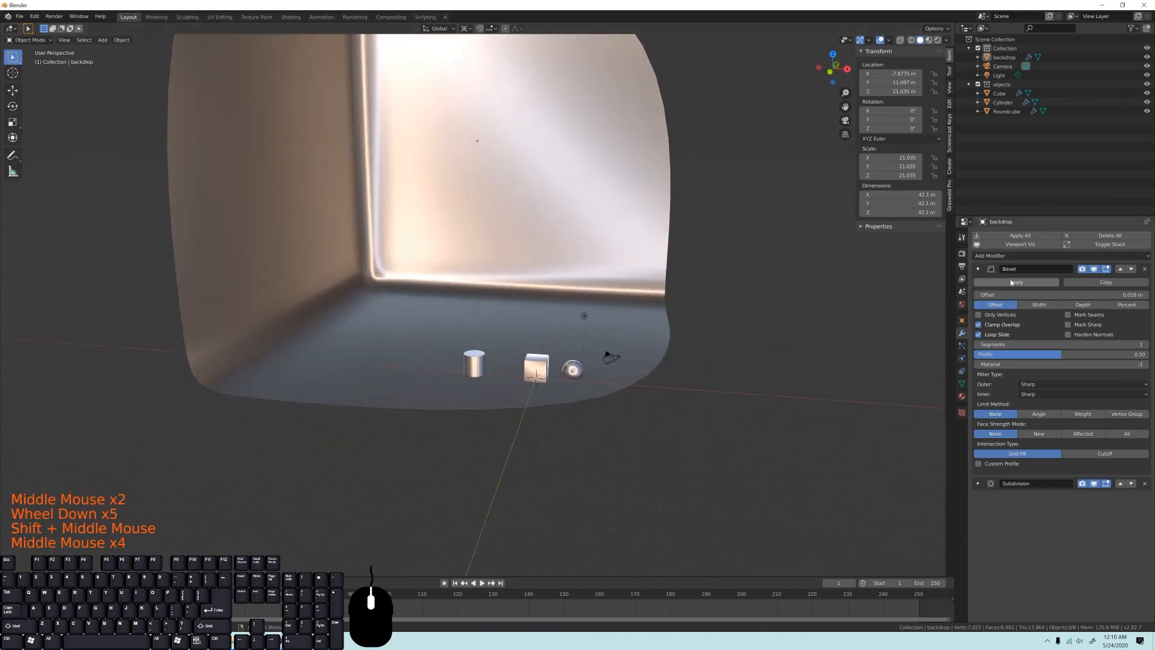
Increase the backdrop's Bevel offset to about 0.392 m and check the softer corner.
{"action": "left_click_drag", "start_coordinate": [1009, 292], "coordinate": [1053, 293], "text": "shift"}
{"action": "scroll", "coordinate": [505, 379], "scroll_direction": "down", "scroll_amount": 3}
{"action": "middle_click_drag", "start_coordinate": [505, 378], "coordinate": [471, 349]}
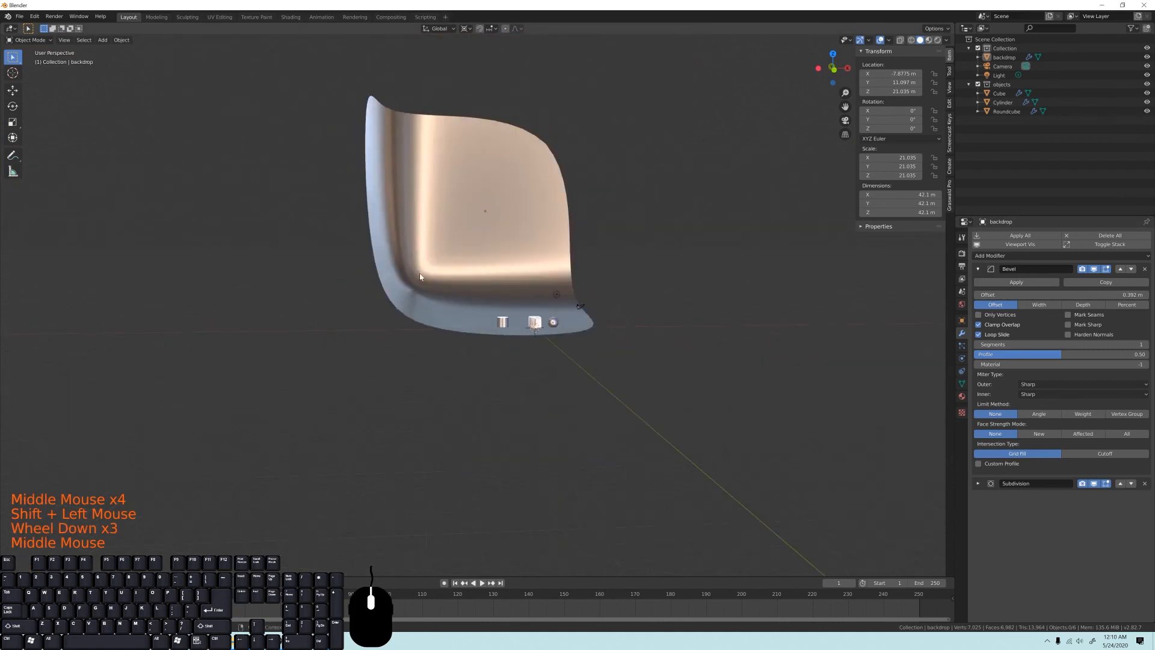
{"action": "middle_click_drag", "start_coordinate": [495, 283], "coordinate": [545, 184], "text": "shift"}
Add a loop cut up the backdrop's back wall and across its floor in Edit Mode, slid to about X -0.32 m.
{"action": "left_click", "coordinate": [477, 215]}
{"action": "middle_click_drag", "start_coordinate": [504, 272], "coordinate": [454, 282], "text": "shift"}
{"action": "key", "text": "Tab"}
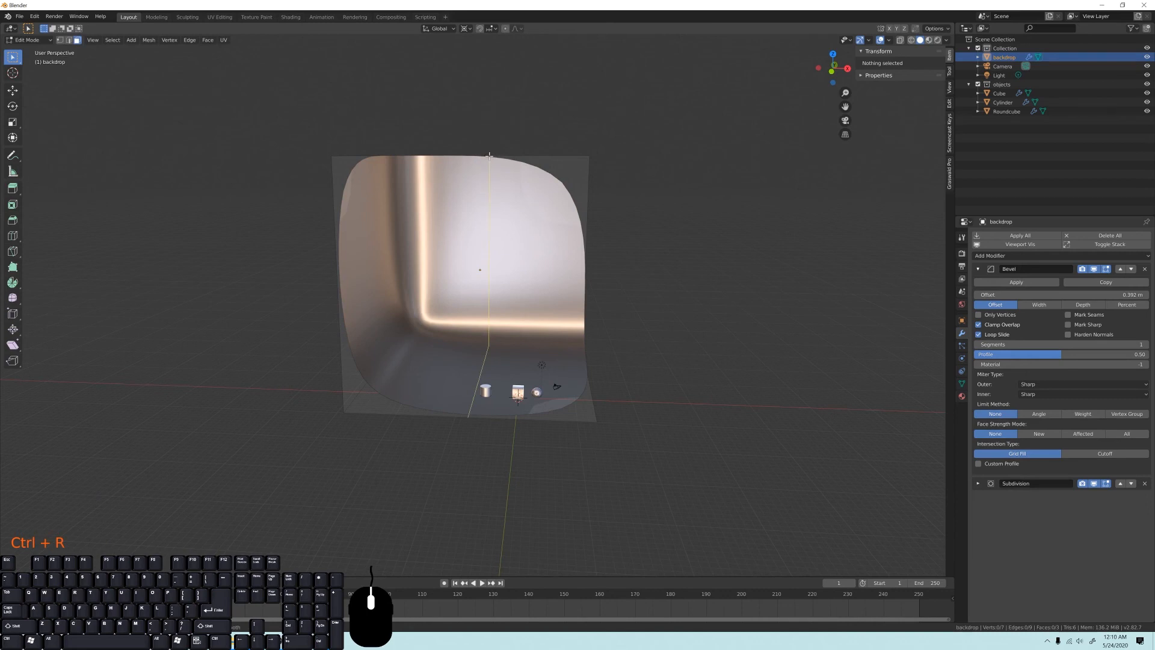
{"action": "left_click", "coordinate": [489, 156]}
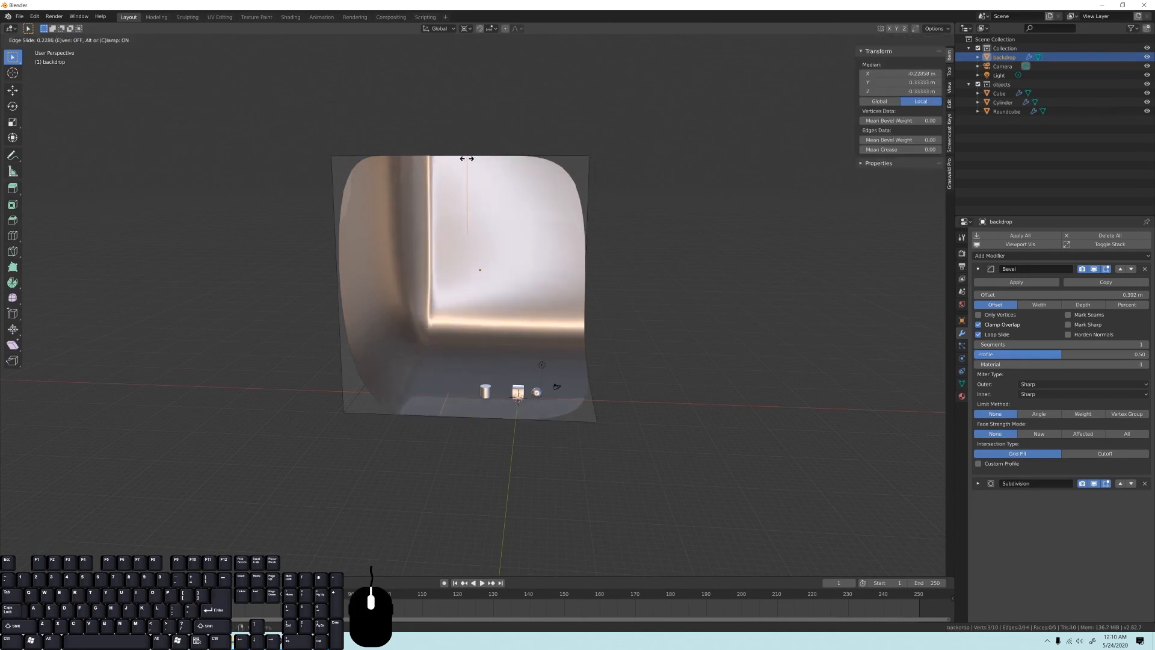
{"action": "left_click", "coordinate": [458, 158]}
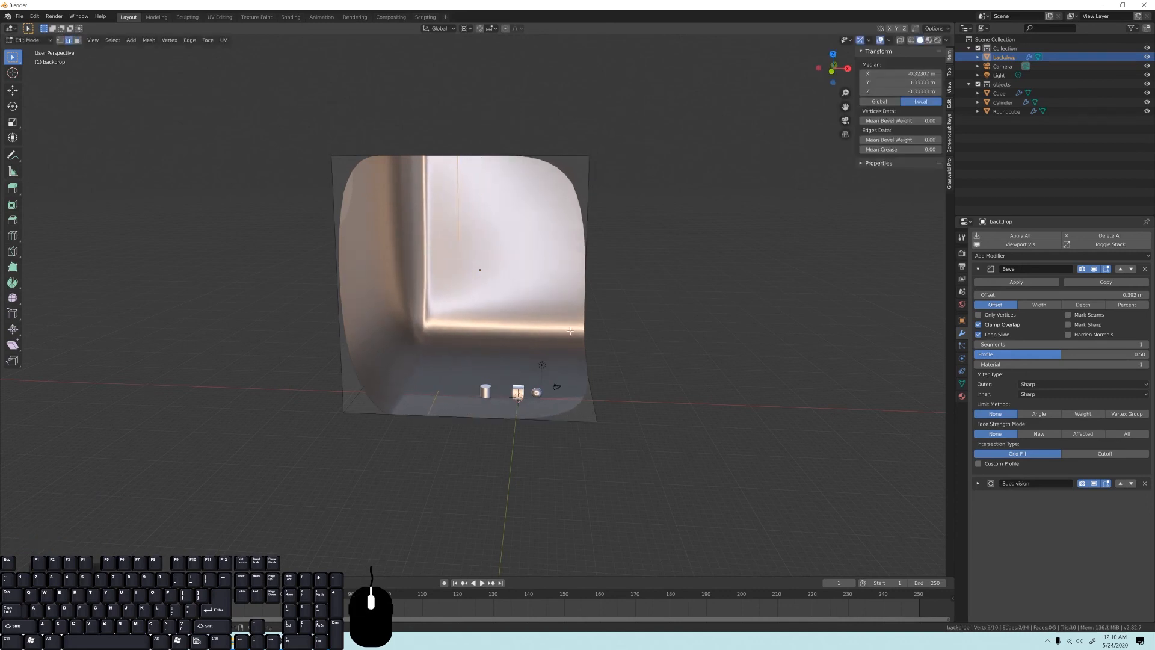
Examine in front view how flat the backdrop floor is beneath the objects.
{"action": "key", "text": "KP_1"}
{"action": "scroll", "coordinate": [440, 366], "scroll_direction": "up", "scroll_amount": 9}
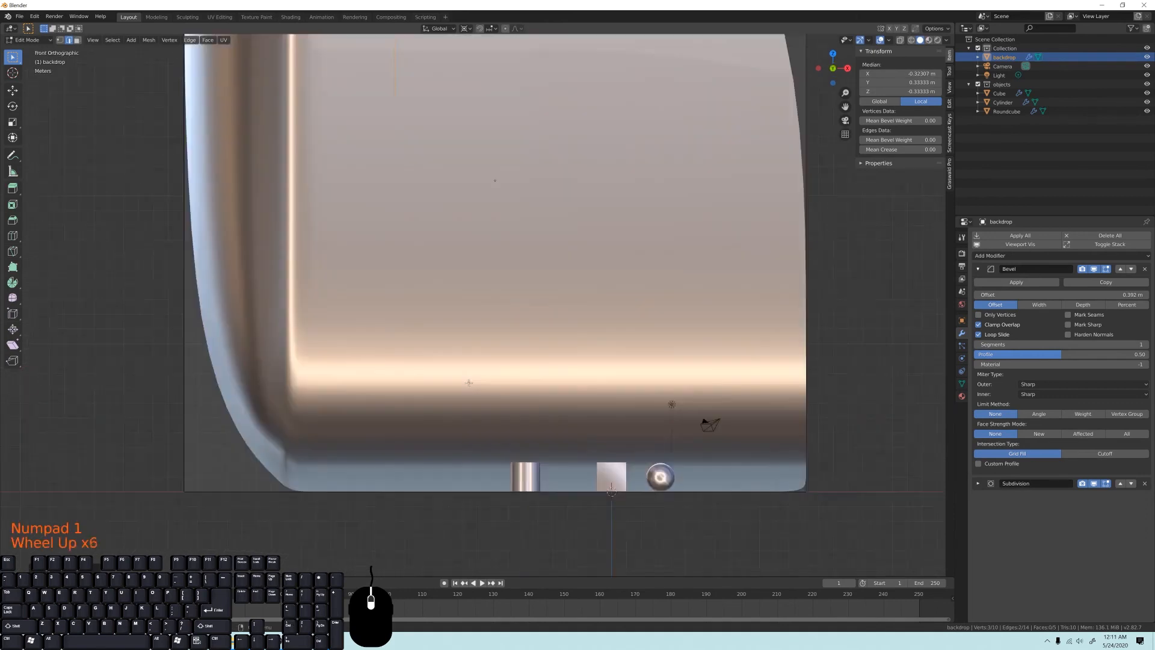
{"action": "middle_click_drag", "start_coordinate": [439, 366], "coordinate": [501, 335], "text": "shift"}
{"action": "scroll", "coordinate": [517, 346], "scroll_direction": "up", "scroll_amount": 2}
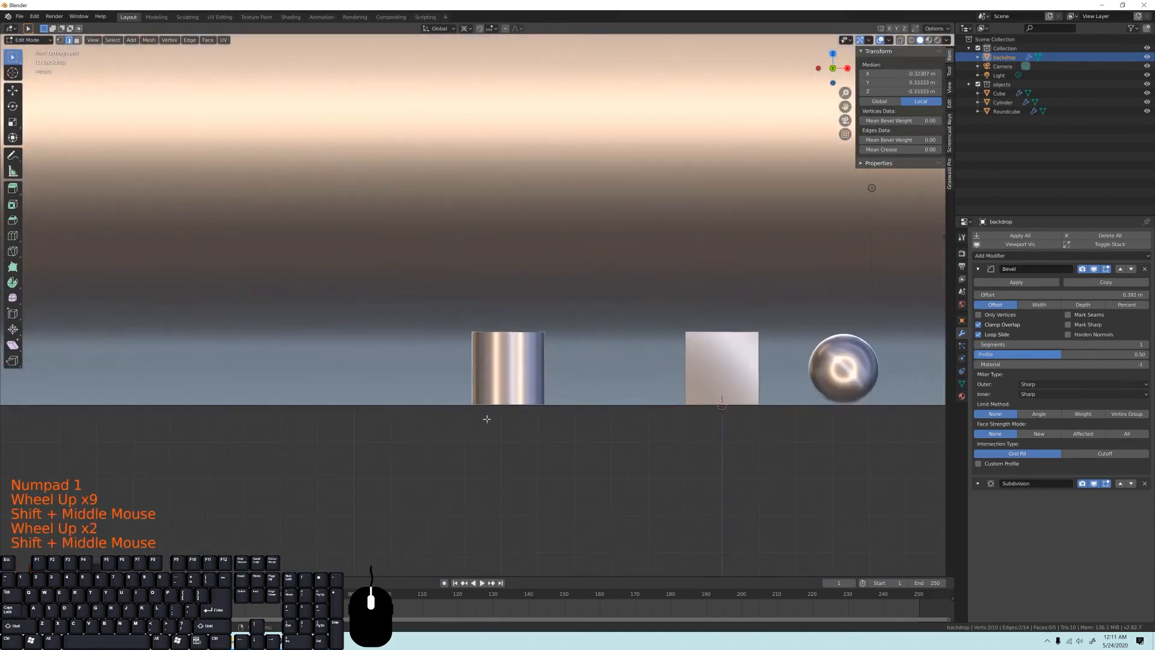
{"action": "scroll", "coordinate": [526, 422], "scroll_direction": "up", "scroll_amount": 2}
{"action": "mouse_move", "coordinate": [527, 422]}
{"action": "middle_mouse_down", "text": "shift"}
{"action": "mouse_move", "coordinate": [510, 416]}
{"action": "mouse_move", "coordinate": [684, 294]}
{"action": "mouse_move", "coordinate": [404, 313]}
{"action": "middle_mouse_up", "text": "shift"}
{"action": "scroll", "coordinate": [514, 417], "scroll_direction": "down", "scroll_amount": 6}
Switch the viewport to wireframe shading and frame the backdrop's subdivided mesh.
{"action": "key", "text": "z"}
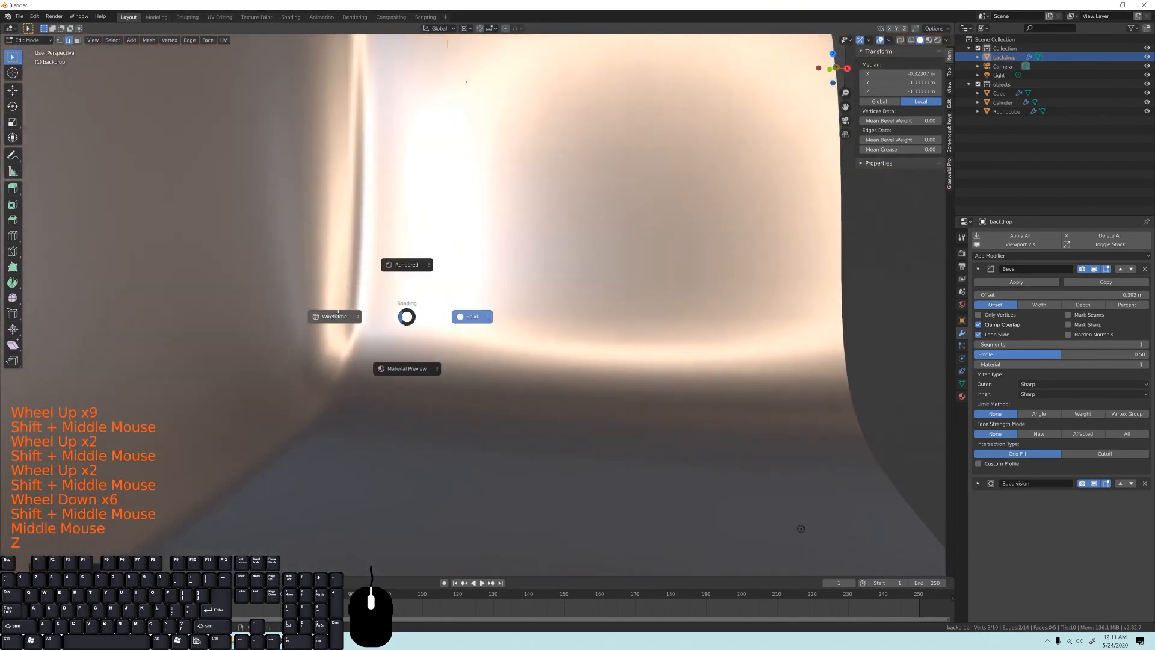
{"action": "left_click", "coordinate": [338, 314]}
{"action": "scroll", "coordinate": [457, 304], "scroll_direction": "down", "scroll_amount": 4}
{"action": "middle_click_drag", "start_coordinate": [459, 138], "coordinate": [445, 382]}
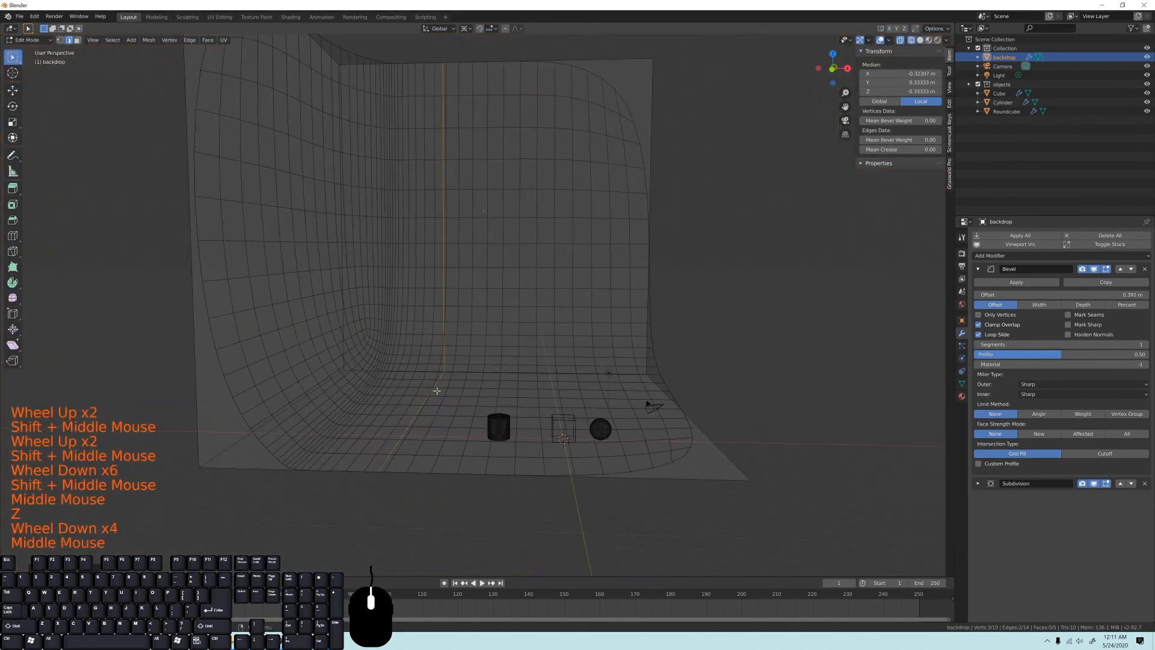
{"action": "middle_click_drag", "start_coordinate": [391, 343], "coordinate": [412, 312], "text": "shift"}
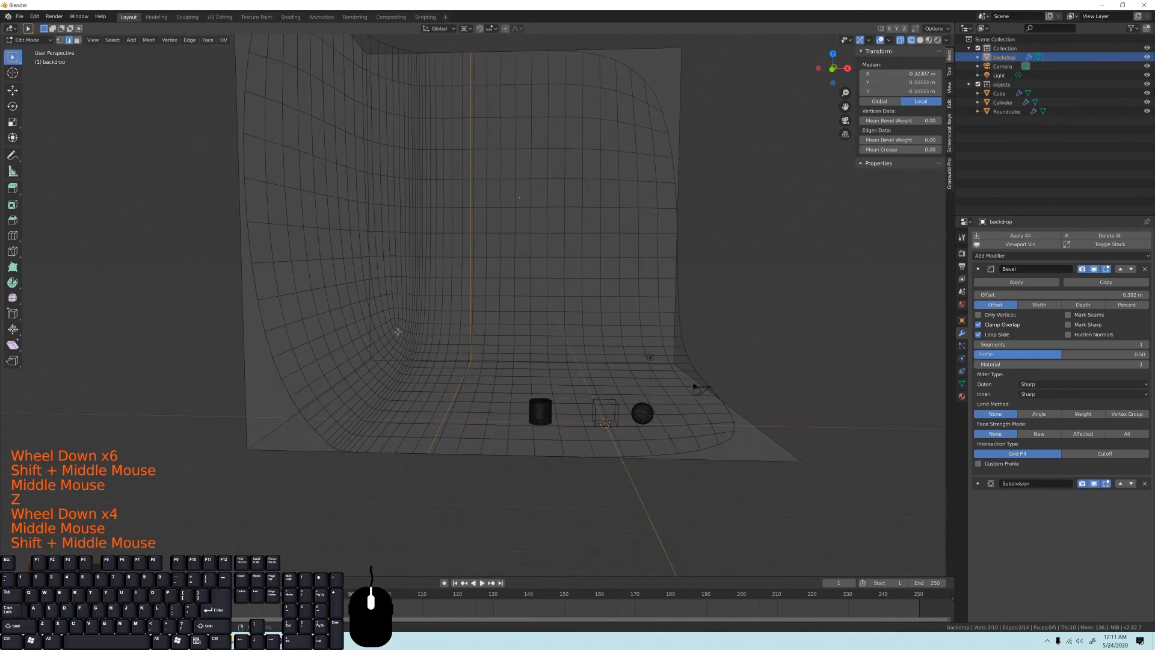
Select the added edge loop on the backdrop and slide it toward the middle, to about X 0.047 m.
{"action": "left_click", "coordinate": [469, 205], "text": "alt"}
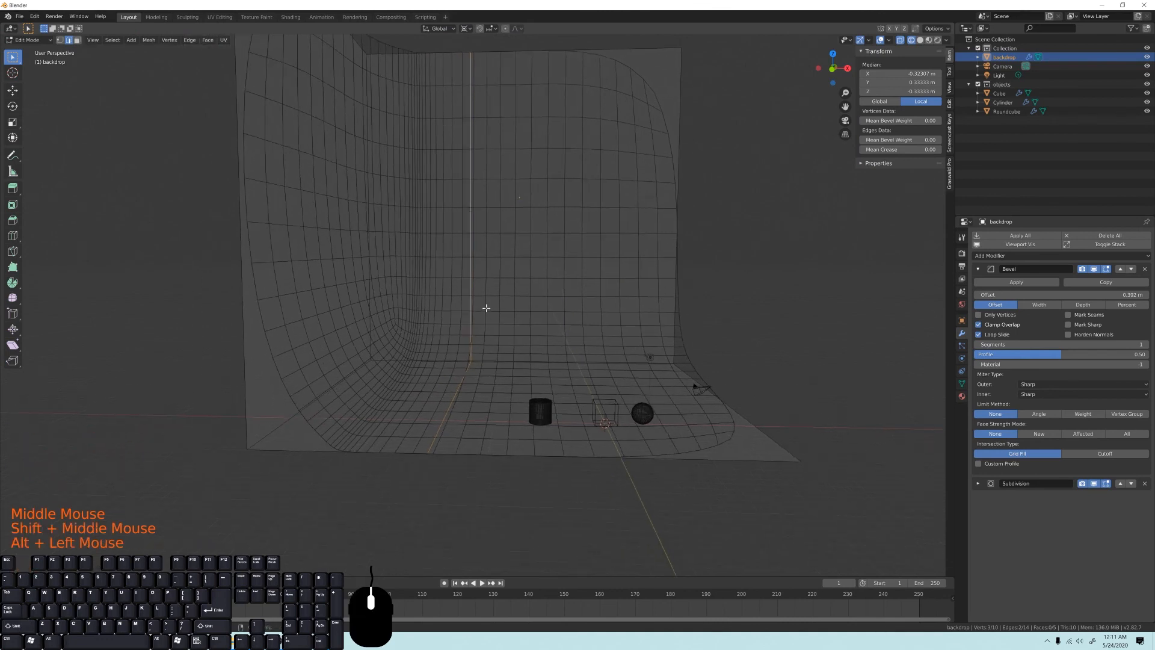
{"action": "key", "text": "g"}
{"action": "key", "text": "g"}
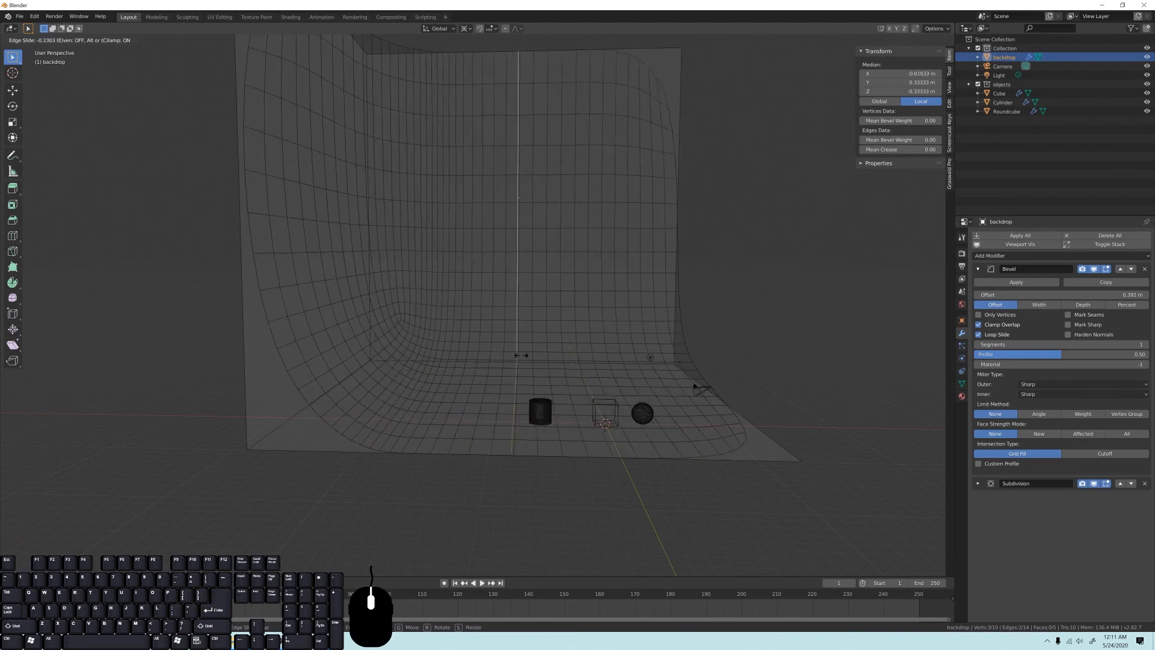
{"action": "left_click", "coordinate": [527, 355]}
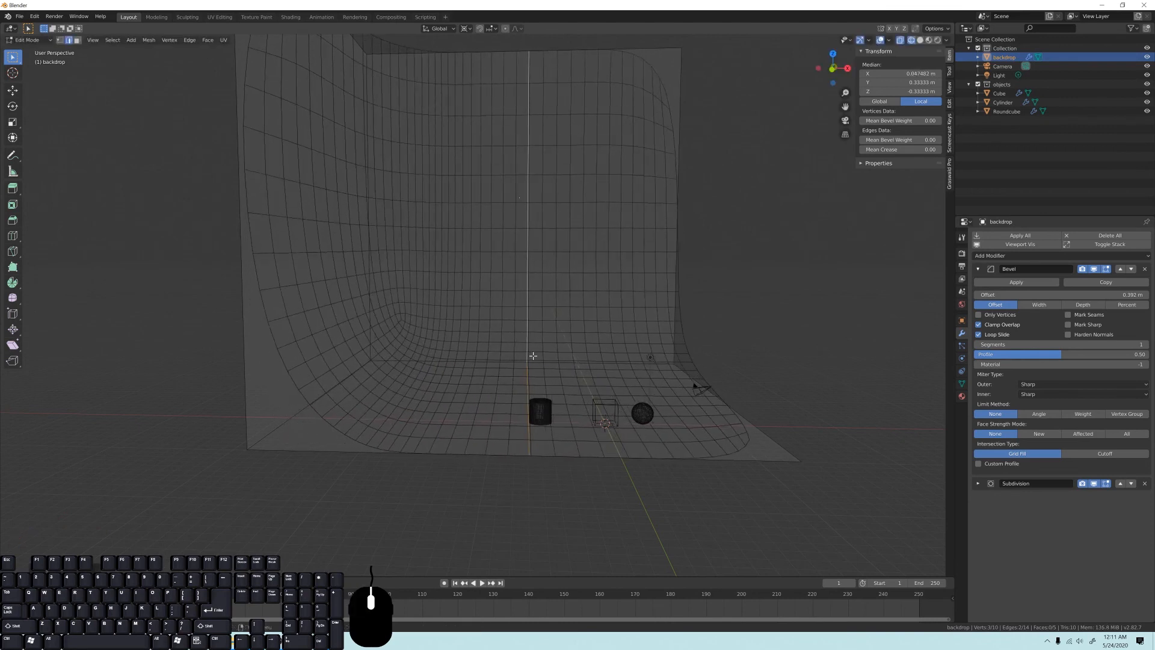
Check the backdrop's wireframe curvature around the objects in front view and from the opposite side.
{"action": "key", "text": "KP_1"}
{"action": "scroll", "coordinate": [655, 432], "scroll_direction": "up", "scroll_amount": 4}
{"action": "middle_click_drag", "start_coordinate": [639, 482], "coordinate": [539, 332], "text": "shift"}
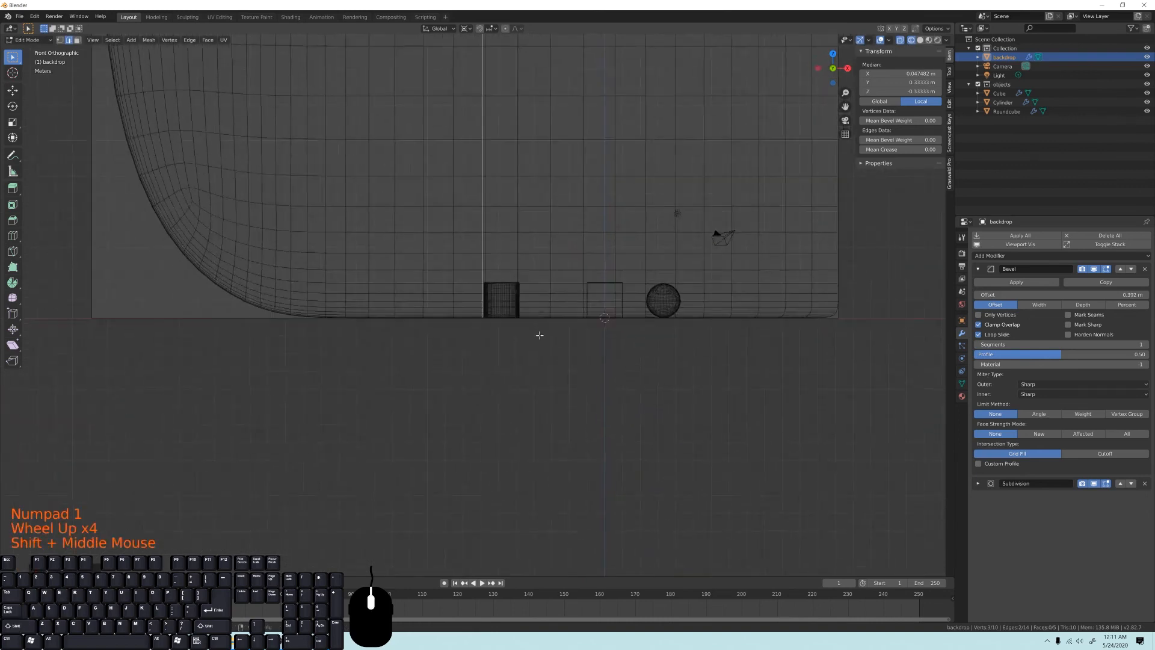
{"action": "scroll", "coordinate": [497, 332], "scroll_direction": "up", "scroll_amount": 5}
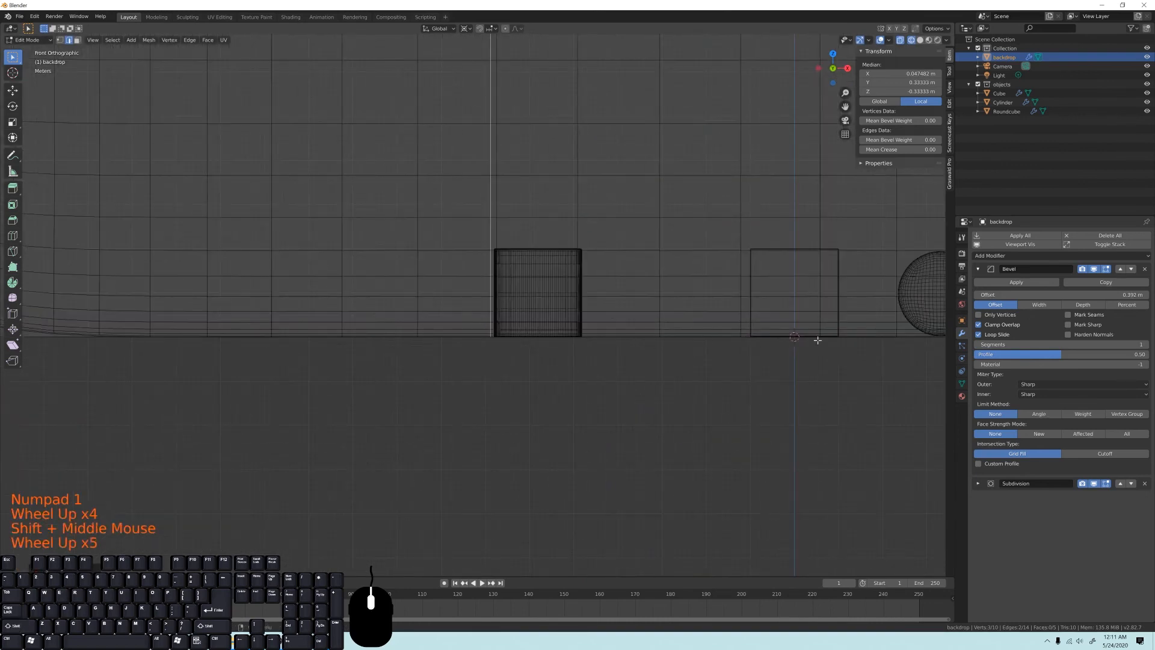
{"action": "scroll", "coordinate": [421, 299], "scroll_direction": "down", "scroll_amount": 3}
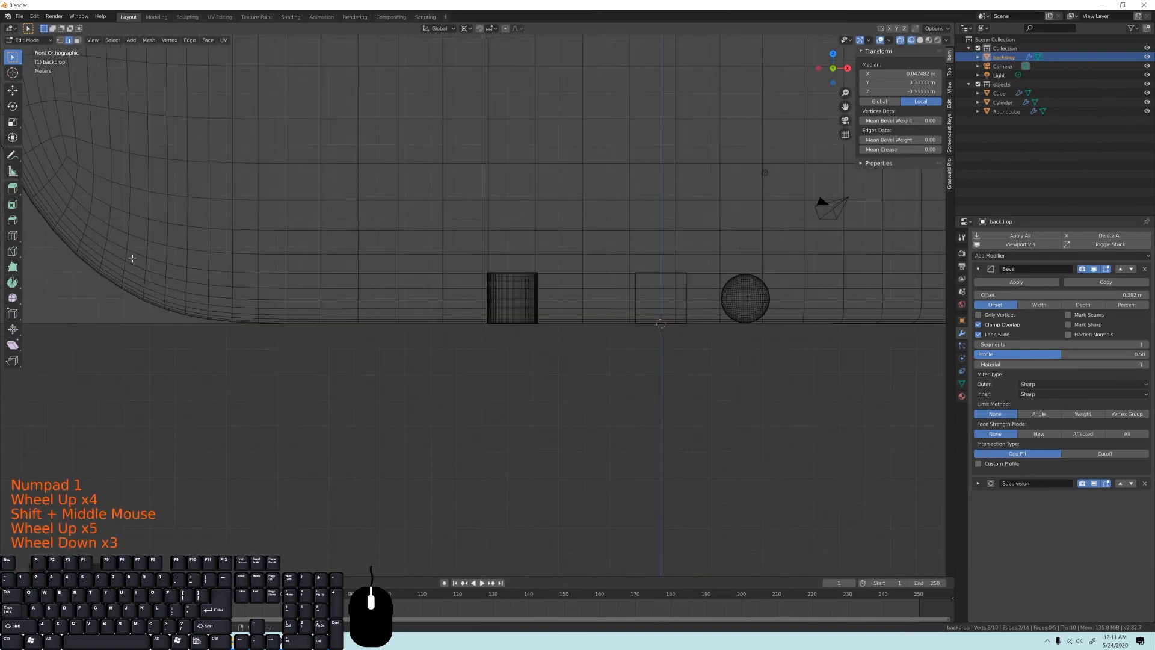
{"action": "middle_click_drag", "start_coordinate": [458, 338], "coordinate": [450, 145]}
{"action": "scroll", "coordinate": [462, 369], "scroll_direction": "down", "scroll_amount": 6}
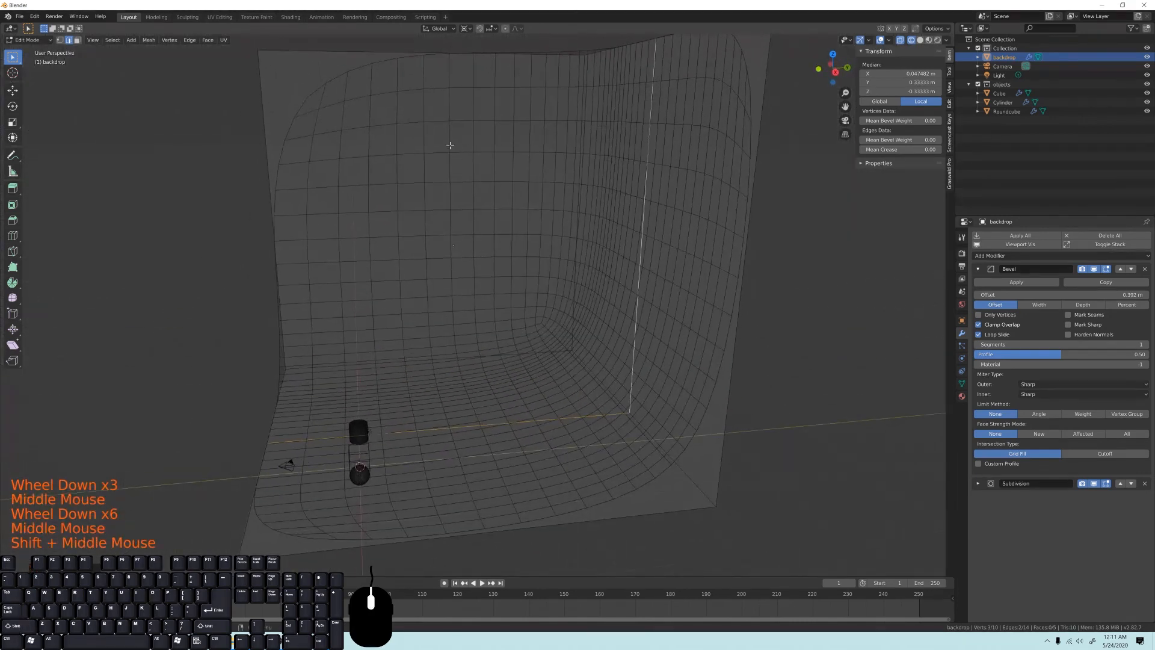
Add a vertical edge loop to the backdrop's back wall and slide it to a median Y of about -0.2 m.
{"action": "middle_click_drag", "start_coordinate": [459, 279], "coordinate": [464, 365]}
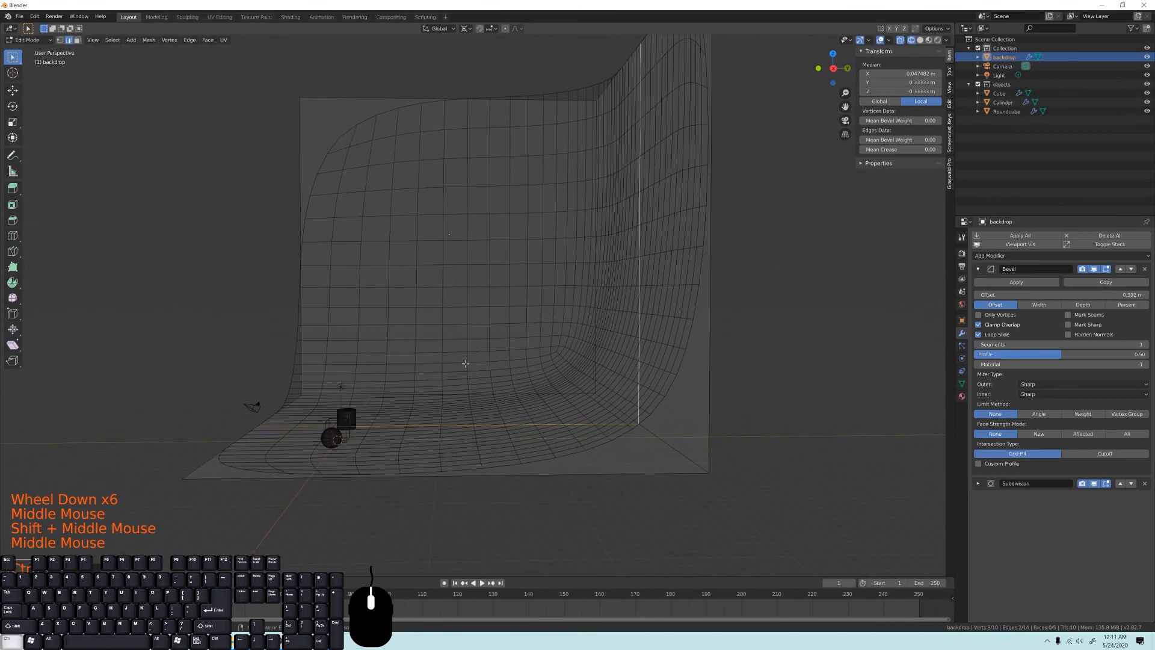
{"action": "key", "text": "ctrl+r"}
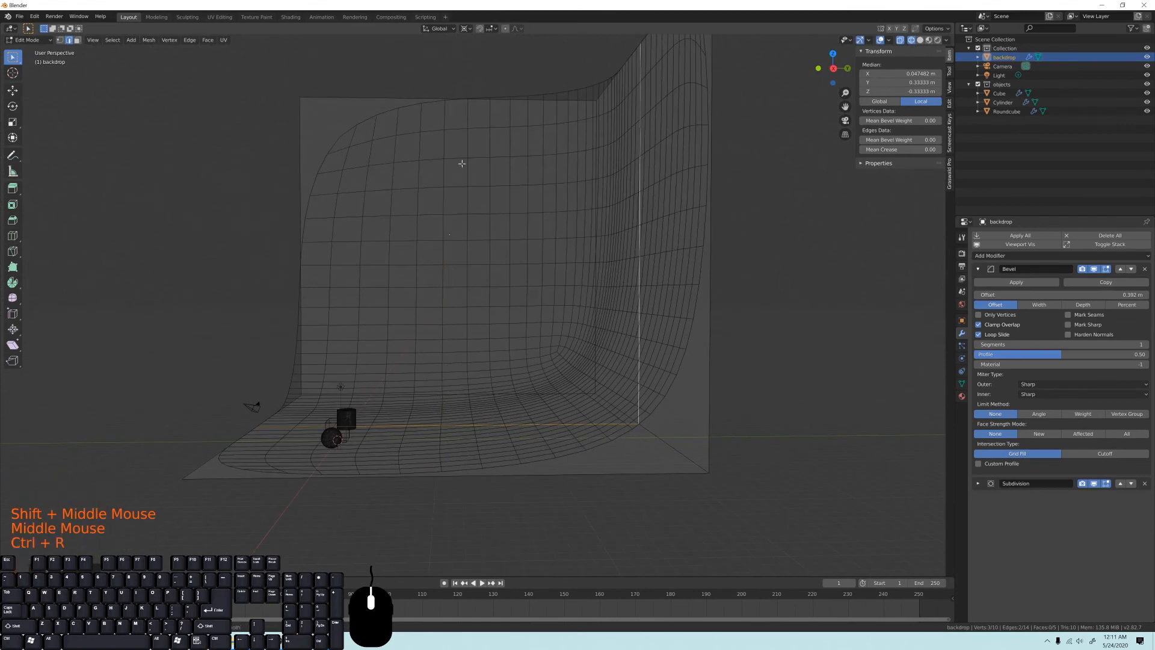
{"action": "left_click", "coordinate": [451, 102]}
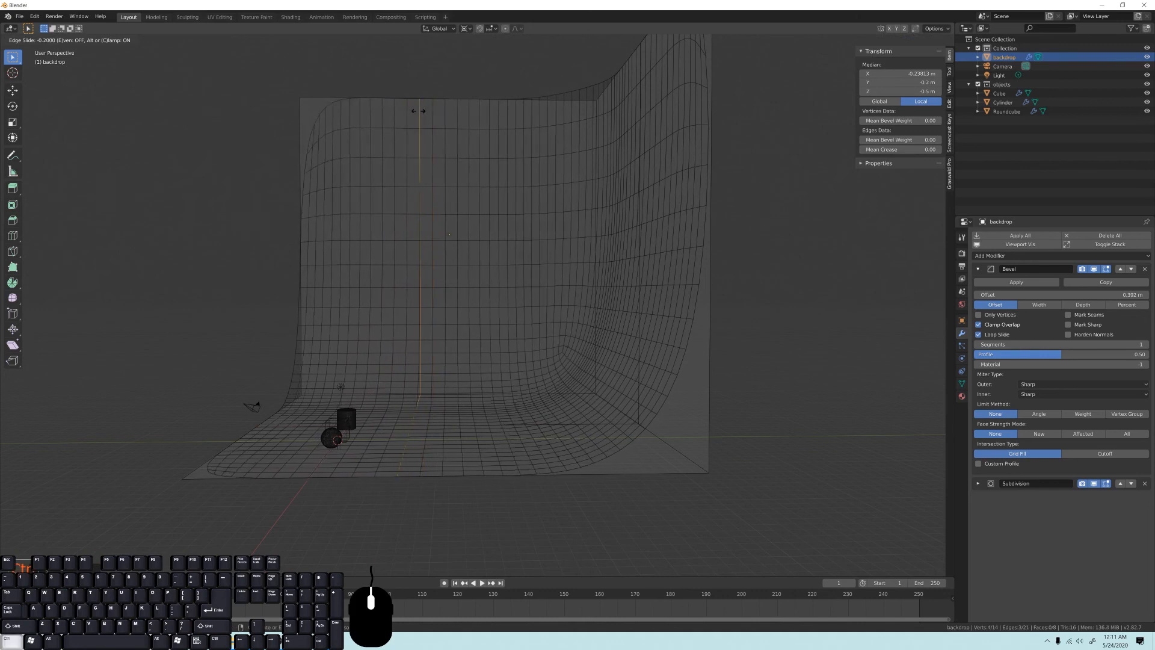
{"action": "left_click", "coordinate": [421, 112]}
Check the backdrop's smoothness and floor around the objects in Object Mode with solid shading, then resume editing its mesh.
{"action": "mouse_move", "coordinate": [421, 111]}
{"action": "middle_mouse_down"}
{"action": "mouse_move", "coordinate": [471, 136]}
{"action": "mouse_move", "coordinate": [528, 253]}
{"action": "middle_mouse_up"}
{"action": "key", "text": "Tab"}
{"action": "key", "text": "z"}
{"action": "left_click", "coordinate": [630, 271]}
{"action": "mouse_move", "coordinate": [611, 366]}
{"action": "middle_mouse_down", "text": "shift"}
{"action": "mouse_move", "coordinate": [601, 296]}
{"action": "mouse_move", "coordinate": [681, 265]}
{"action": "mouse_move", "coordinate": [479, 270]}
{"action": "mouse_move", "coordinate": [577, 295]}
{"action": "mouse_move", "coordinate": [626, 286]}
{"action": "mouse_move", "coordinate": [546, 273]}
{"action": "mouse_move", "coordinate": [572, 383]}
{"action": "mouse_move", "coordinate": [576, 359]}
{"action": "mouse_move", "coordinate": [488, 330]}
{"action": "mouse_move", "coordinate": [500, 328]}
{"action": "mouse_move", "coordinate": [475, 335]}
{"action": "middle_mouse_up", "text": "shift"}
{"action": "scroll", "coordinate": [576, 360], "scroll_direction": "up", "scroll_amount": 3}
{"action": "key", "text": "Tab"}
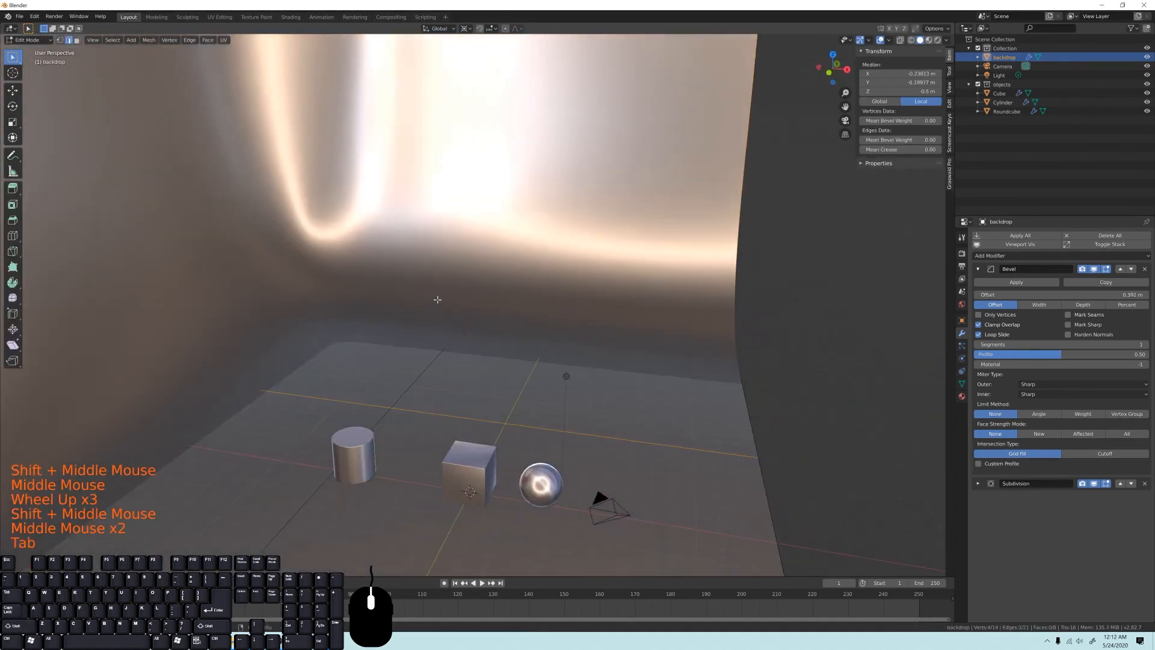
Deselect the whole mesh and examine the backdrop's edge loops and corner curvature in wireframe shading from several angles.
{"action": "scroll", "coordinate": [436, 299], "scroll_direction": "down", "scroll_amount": 4}
{"action": "key", "text": "alt+a"}
{"action": "key", "text": "z"}
{"action": "left_click", "coordinate": [393, 242]}
{"action": "mouse_move", "coordinate": [393, 241]}
{"action": "middle_mouse_down"}
{"action": "mouse_move", "coordinate": [428, 243]}
{"action": "mouse_move", "coordinate": [445, 227]}
{"action": "mouse_move", "coordinate": [434, 285]}
{"action": "middle_mouse_up"}
{"action": "middle_click_drag", "start_coordinate": [442, 183], "coordinate": [465, 203]}
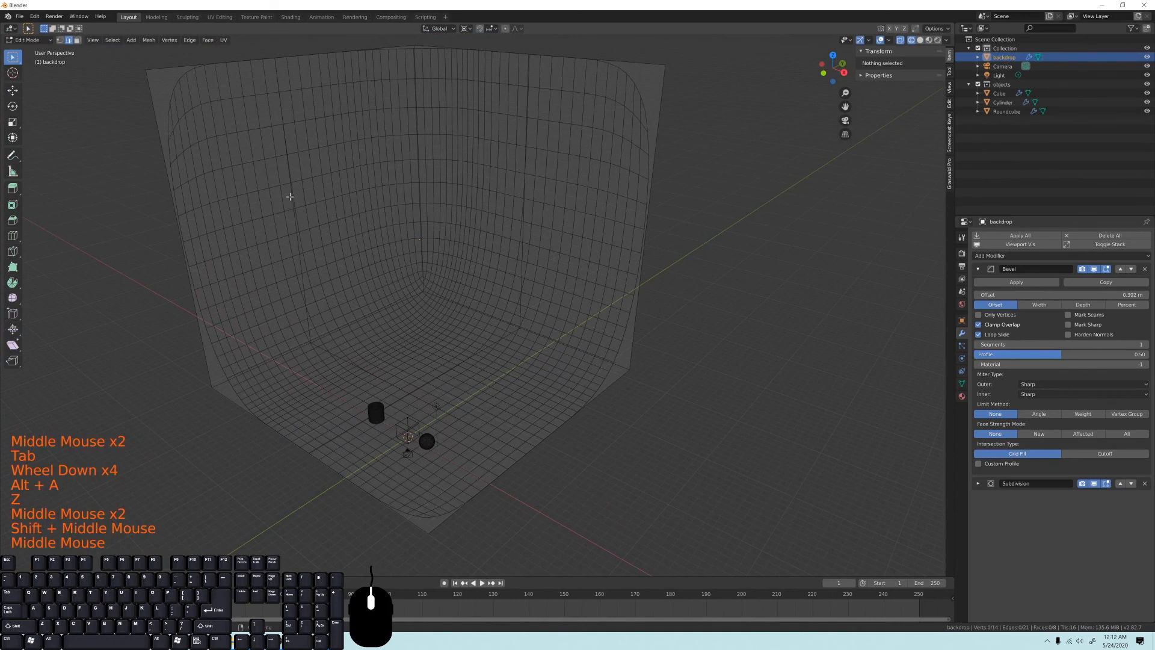
{"action": "middle_click_drag", "start_coordinate": [289, 197], "coordinate": [264, 83]}
{"action": "middle_click_drag", "start_coordinate": [262, 166], "coordinate": [460, 403]}
{"action": "scroll", "coordinate": [390, 424], "scroll_direction": "up", "scroll_amount": 2}
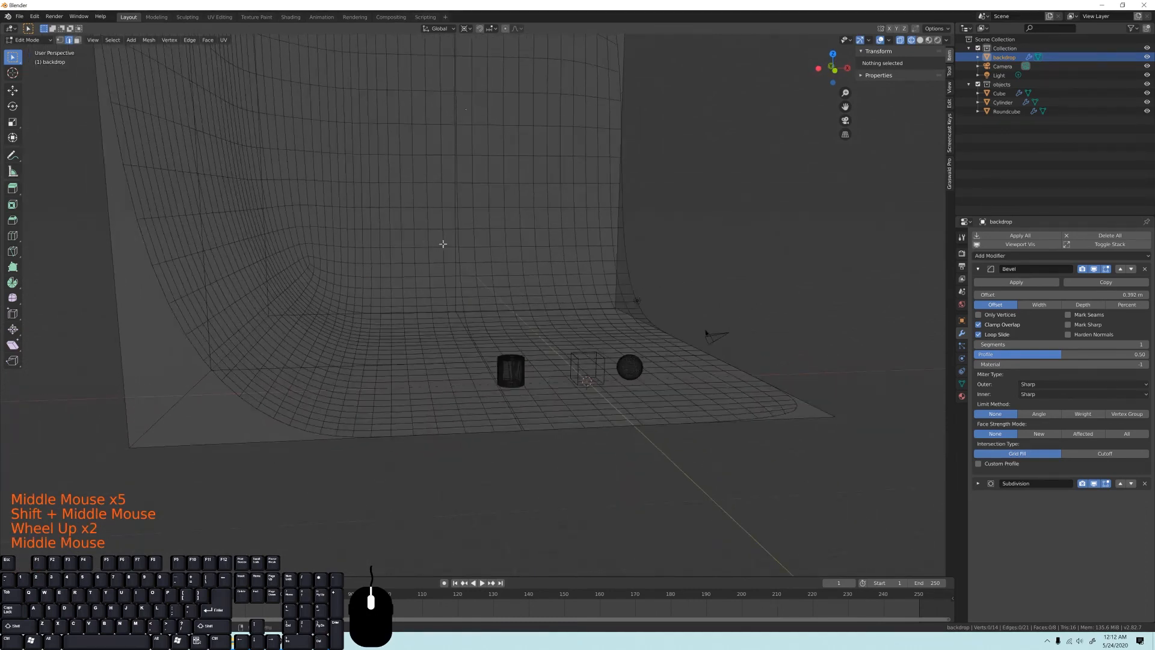
{"action": "middle_click_drag", "start_coordinate": [443, 244], "coordinate": [484, 165]}
{"action": "mouse_move", "coordinate": [566, 395]}
{"action": "middle_mouse_down"}
{"action": "mouse_move", "coordinate": [588, 323]}
{"action": "mouse_move", "coordinate": [688, 327]}
{"action": "mouse_move", "coordinate": [550, 440]}
{"action": "mouse_move", "coordinate": [482, 409]}
{"action": "mouse_move", "coordinate": [501, 412]}
{"action": "middle_mouse_up"}
Return to Object Mode with solid shading and frame the three objects standing on the backdrop.
{"action": "key", "text": "Tab"}
{"action": "key", "text": "z"}
{"action": "left_click", "coordinate": [586, 439]}
{"action": "scroll", "coordinate": [482, 409], "scroll_direction": "up", "scroll_amount": 2}
{"action": "middle_click_drag", "start_coordinate": [573, 404], "coordinate": [467, 418]}
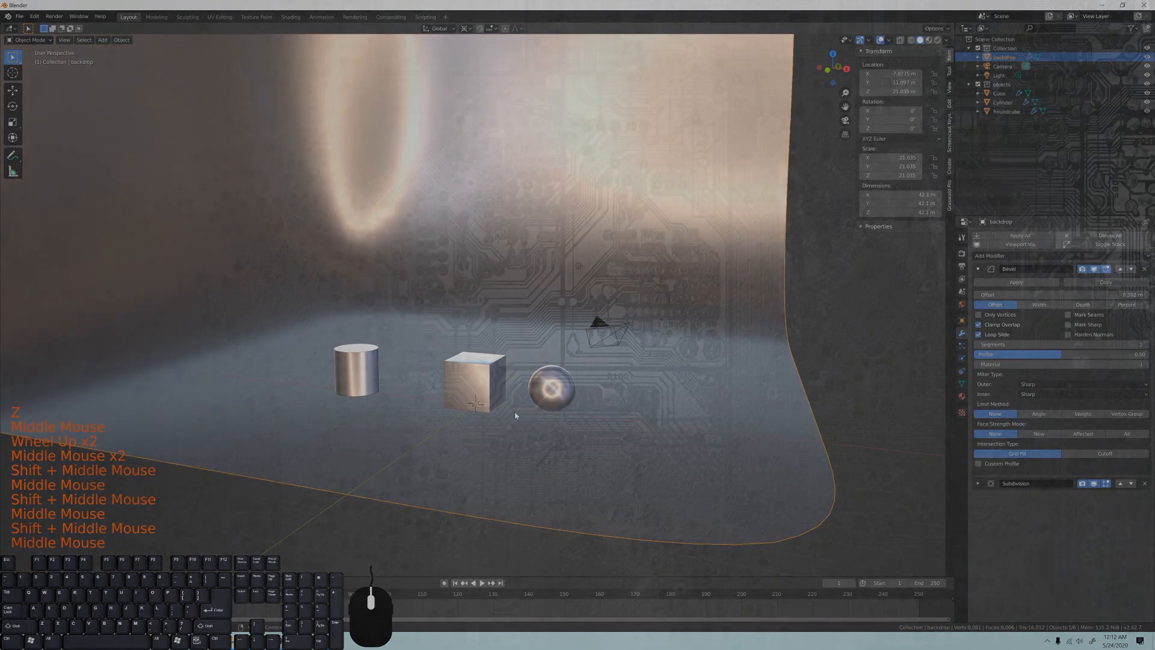